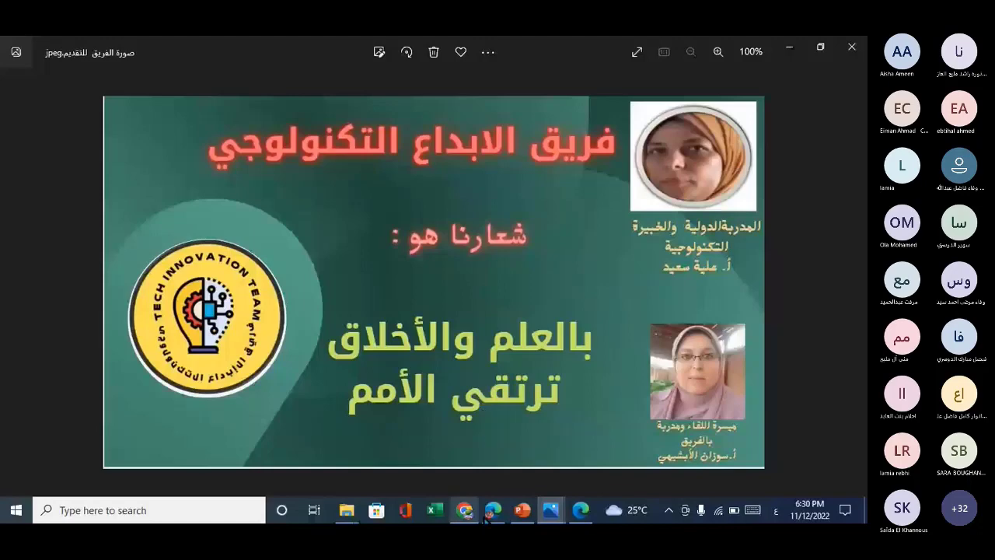
Glance at the Teams meeting, then return to Photos and show the trainer's introduction card
mouse_move(492, 517)
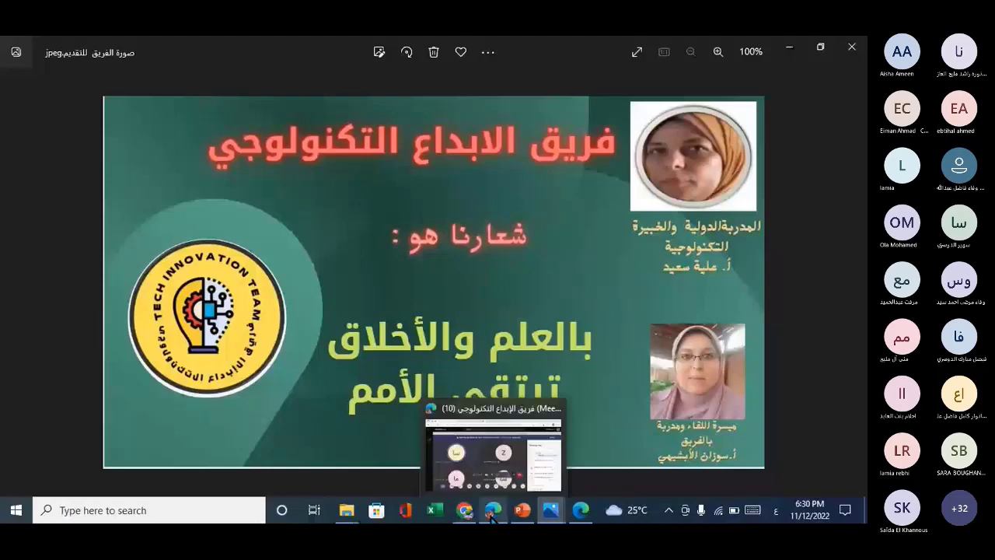
click(449, 428)
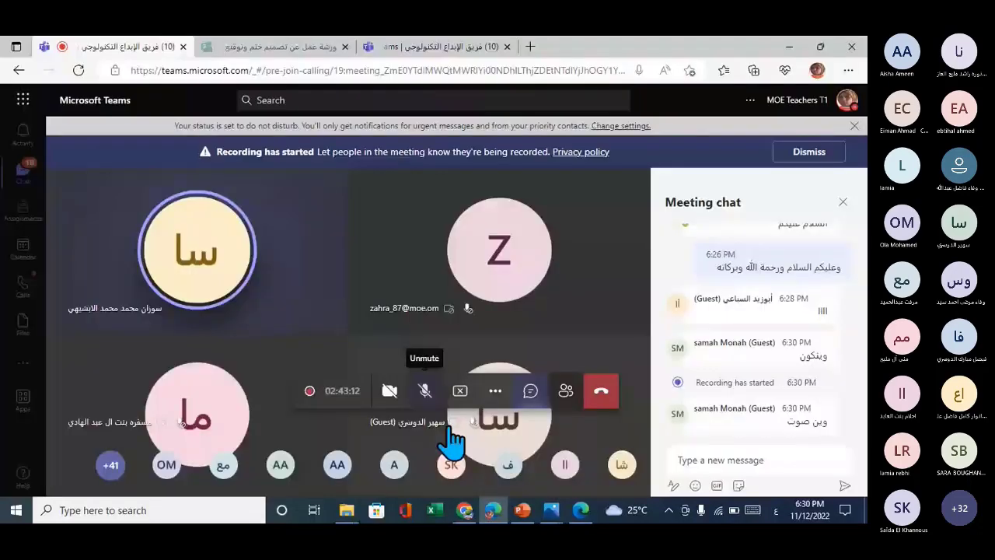
click(500, 515)
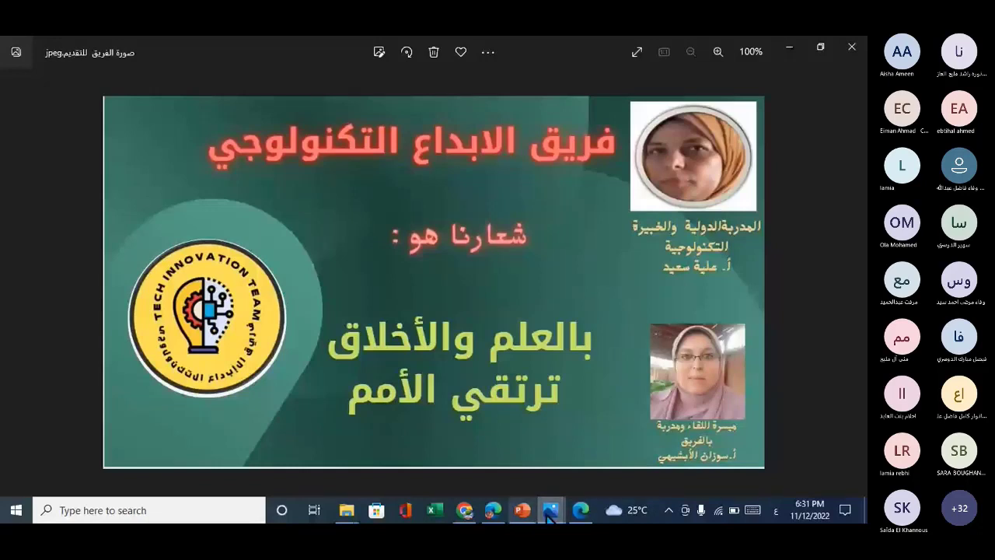
key(Right)
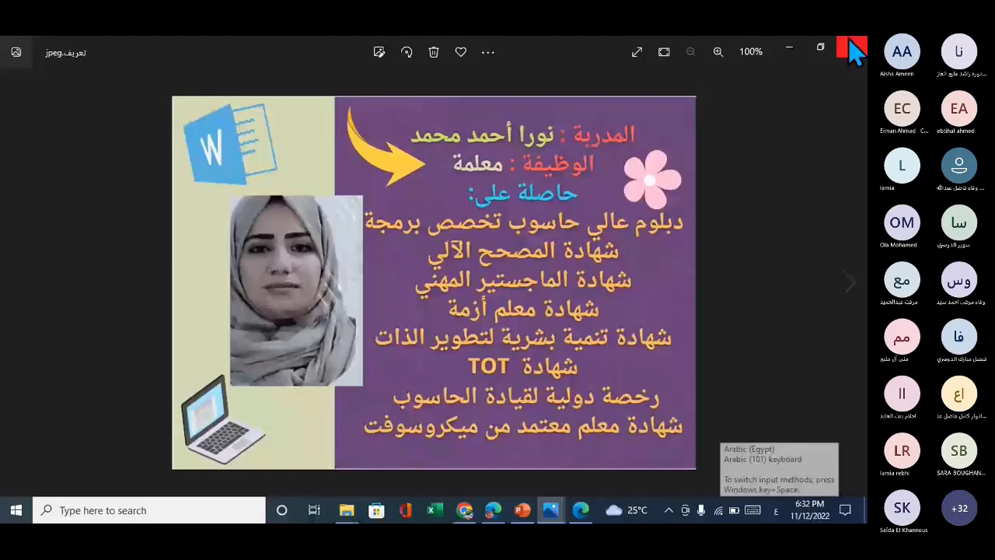
mouse_move(566, 517)
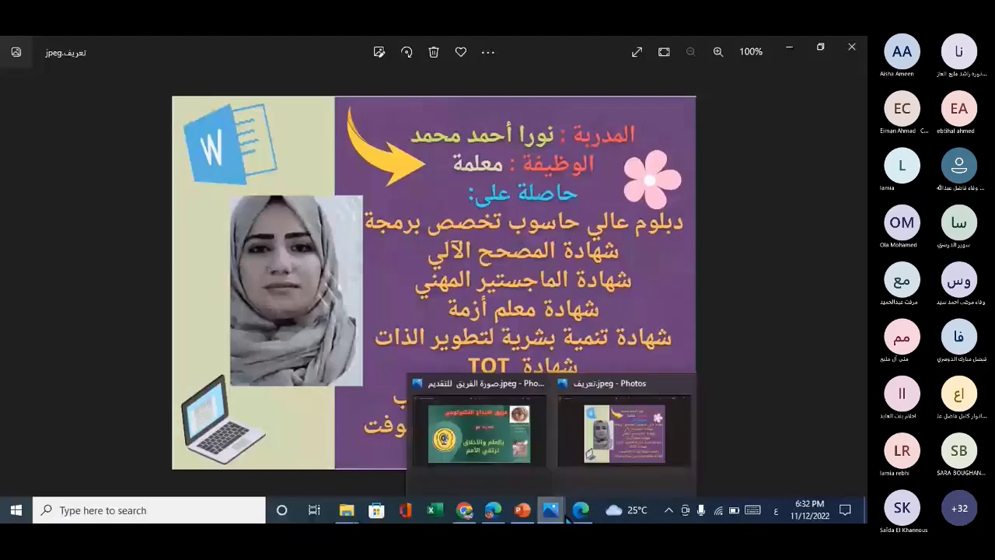
Switch to the Word workshop deck in PowerPoint and select slide 1
click(522, 510)
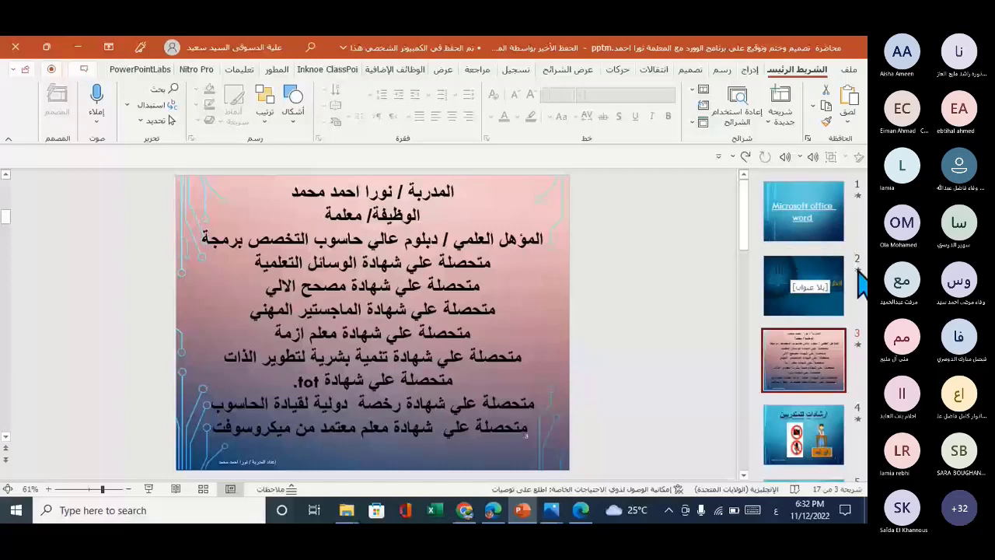
click(813, 237)
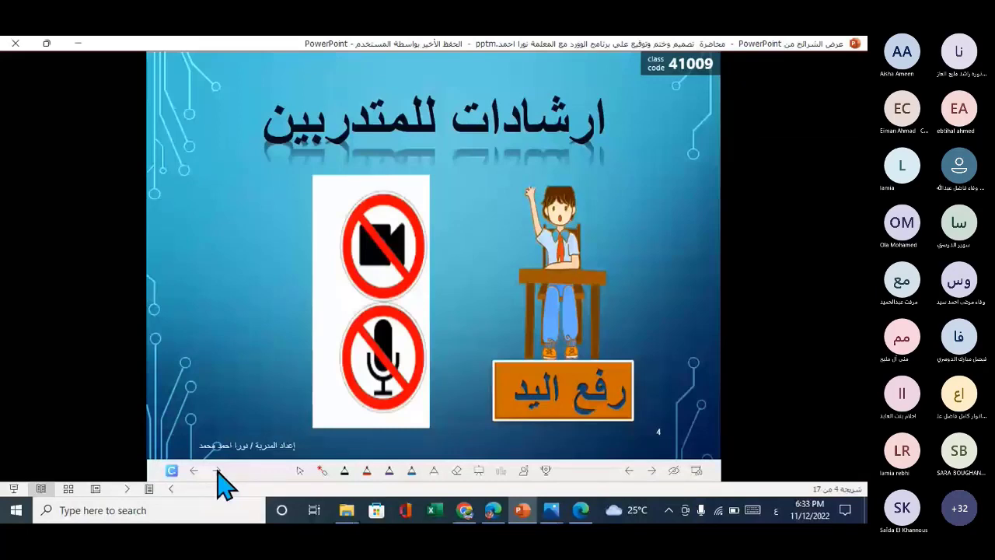
Advance the slideshow to slide 5, the handshake Short Answer slide
click(217, 472)
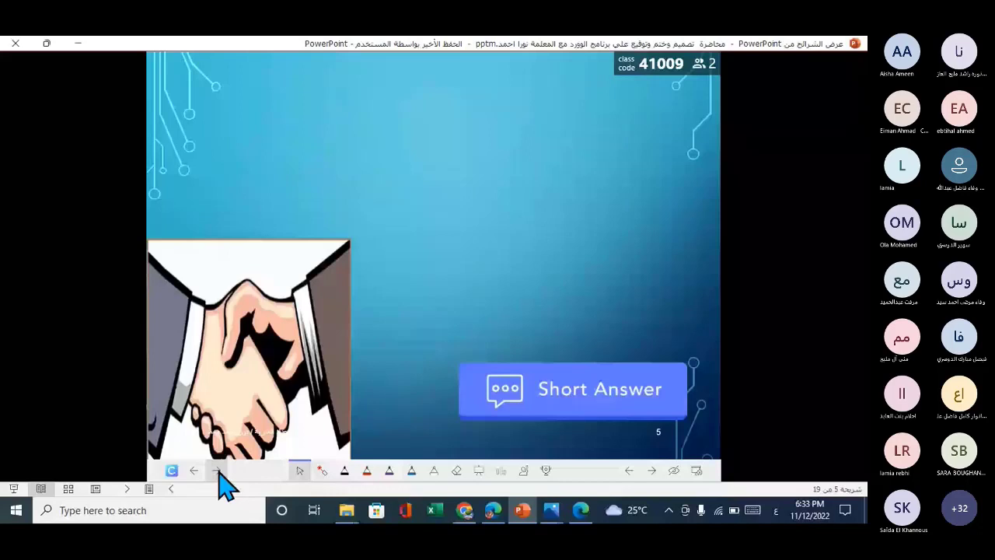
Reveal the introduction questions and open ClassPoint's My Class window with the join QR code
click(217, 471)
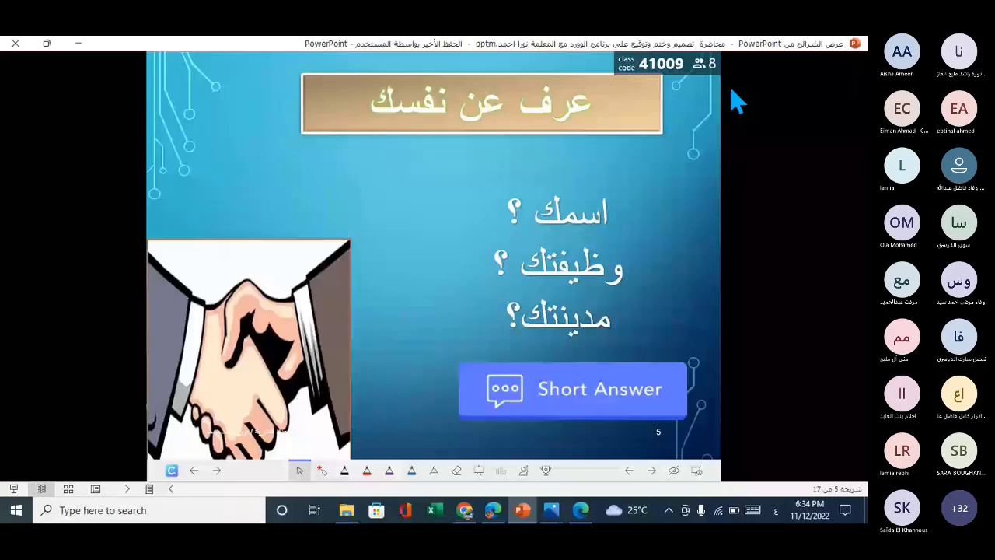
click(709, 66)
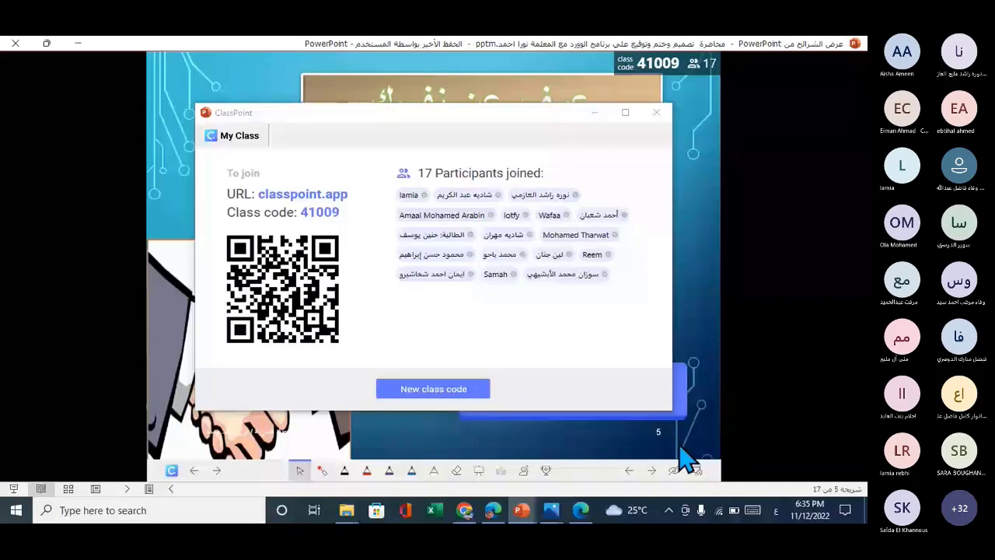
Close My Class and launch the Short Answer activity for participants' introductions
click(657, 117)
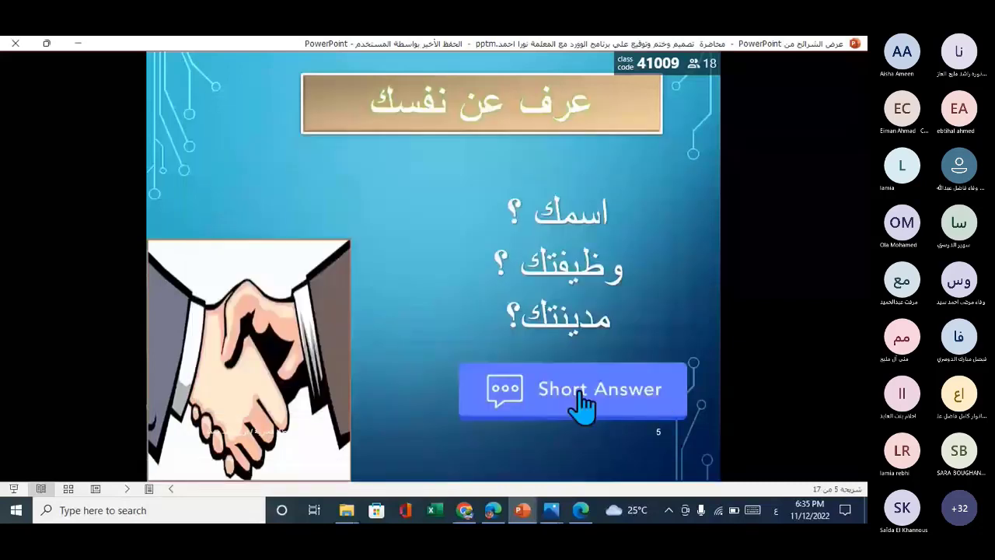
click(584, 404)
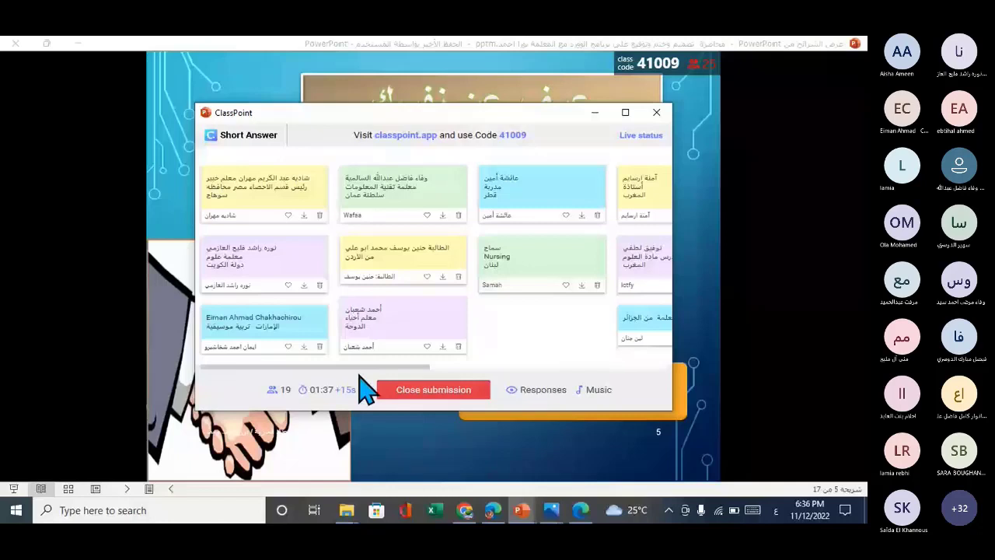
Browse the participants' short-answer cards, then close the board and go to slide 6
drag(430, 367, 521, 381)
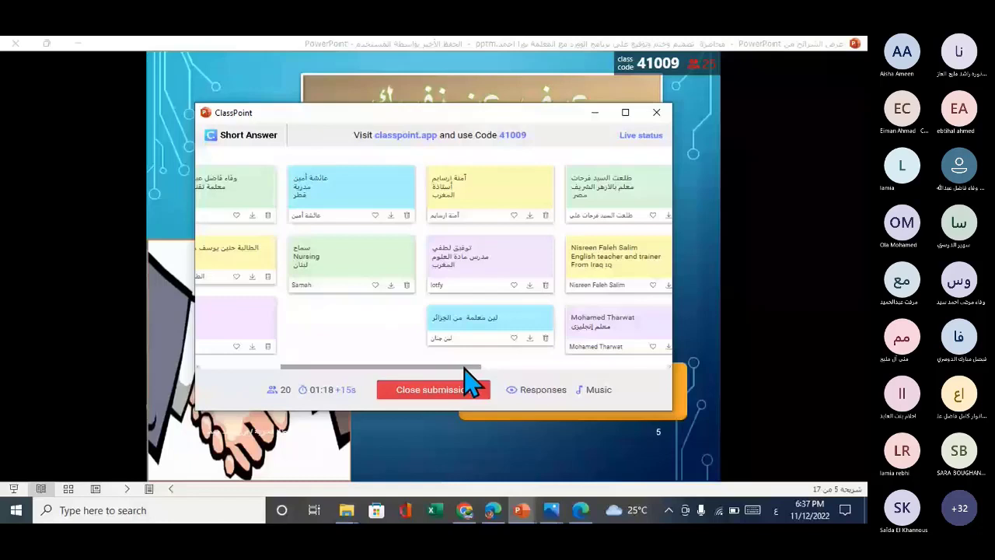
drag(465, 369, 546, 371)
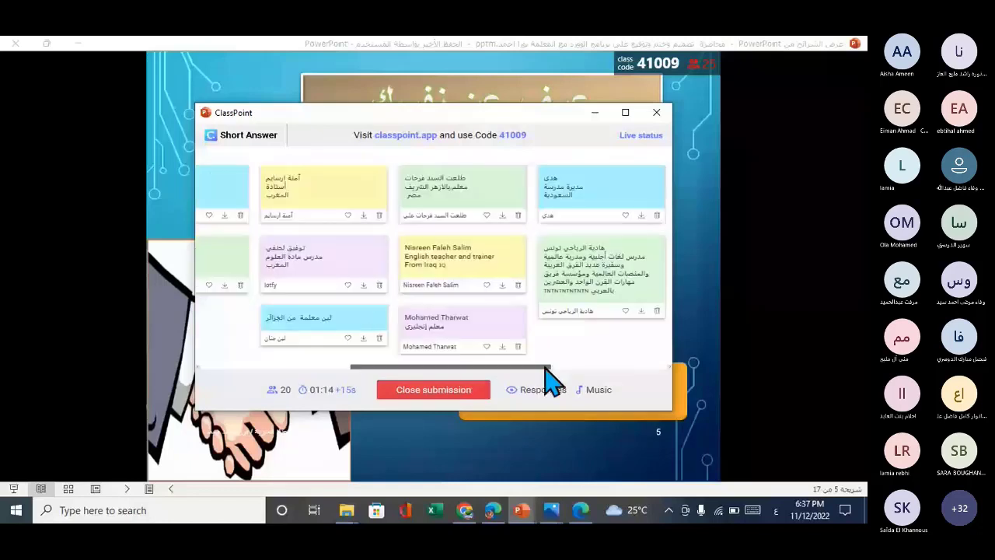
drag(550, 381, 552, 381)
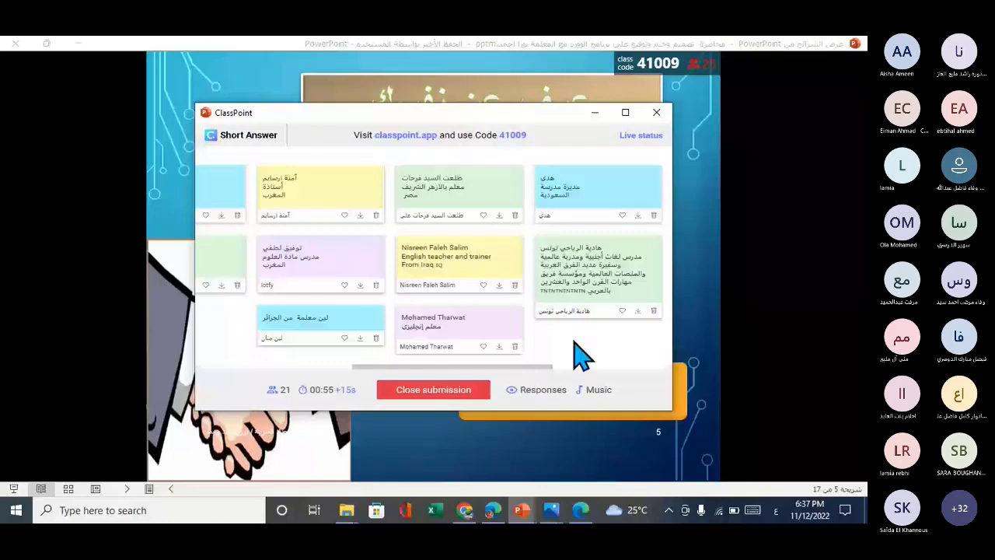
drag(533, 367, 566, 369)
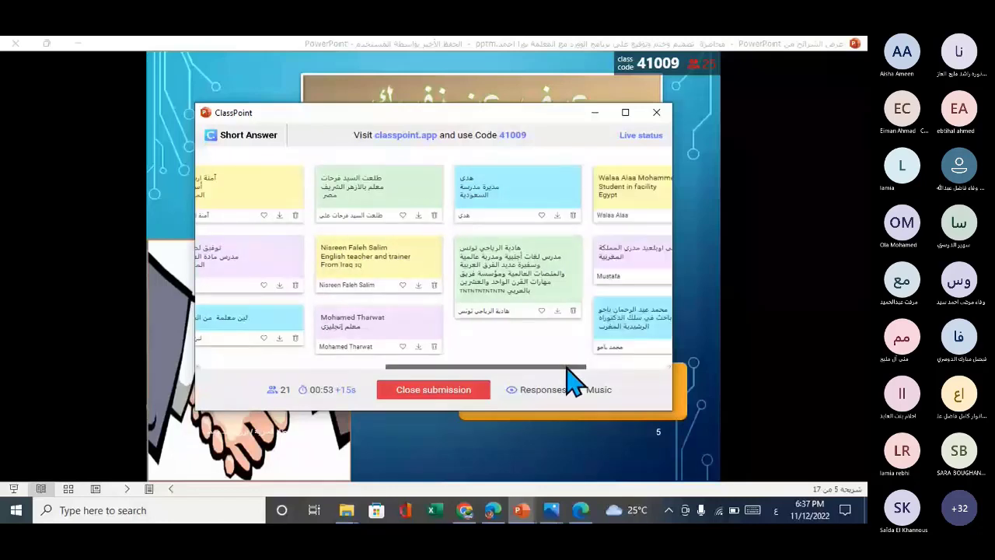
scroll(566, 368, right, 2)
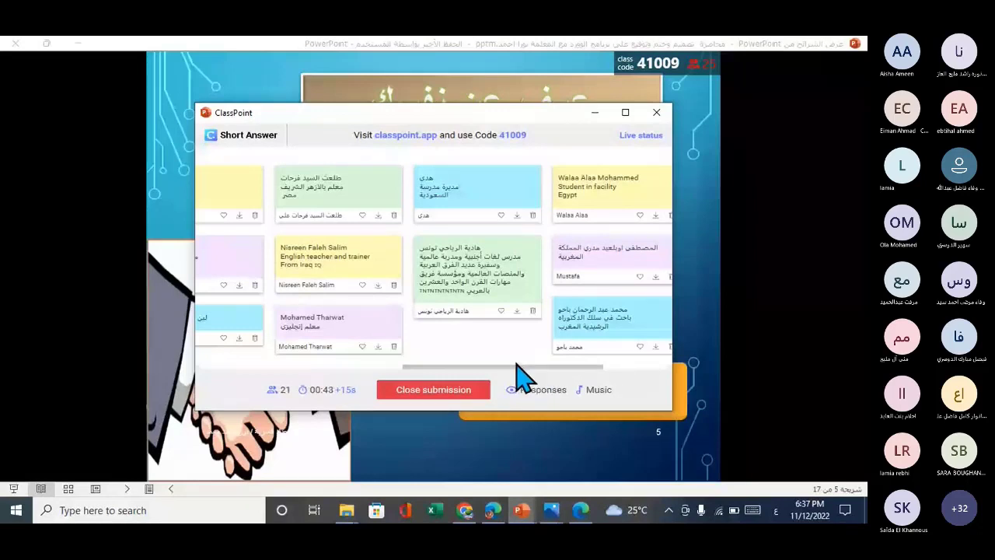
drag(518, 365, 639, 365)
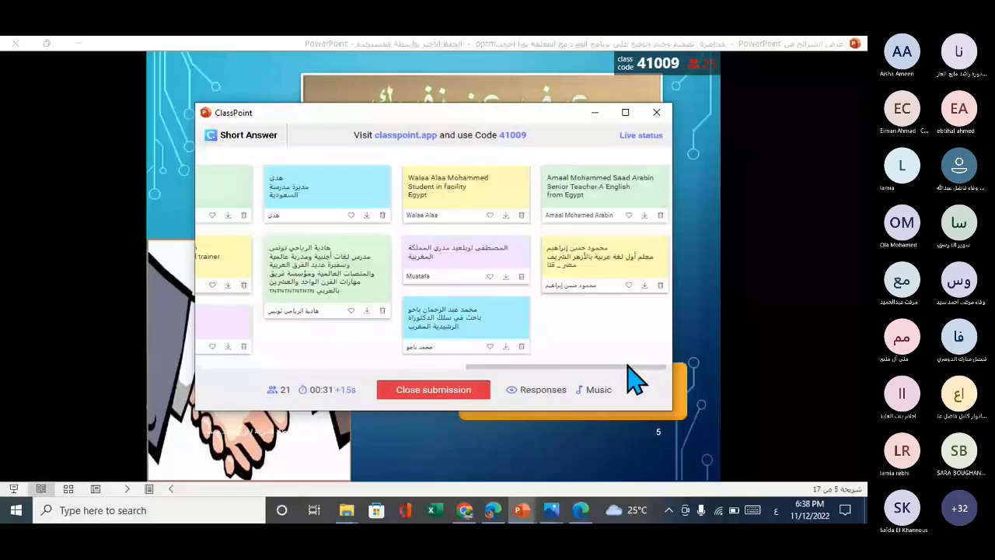
click(436, 420)
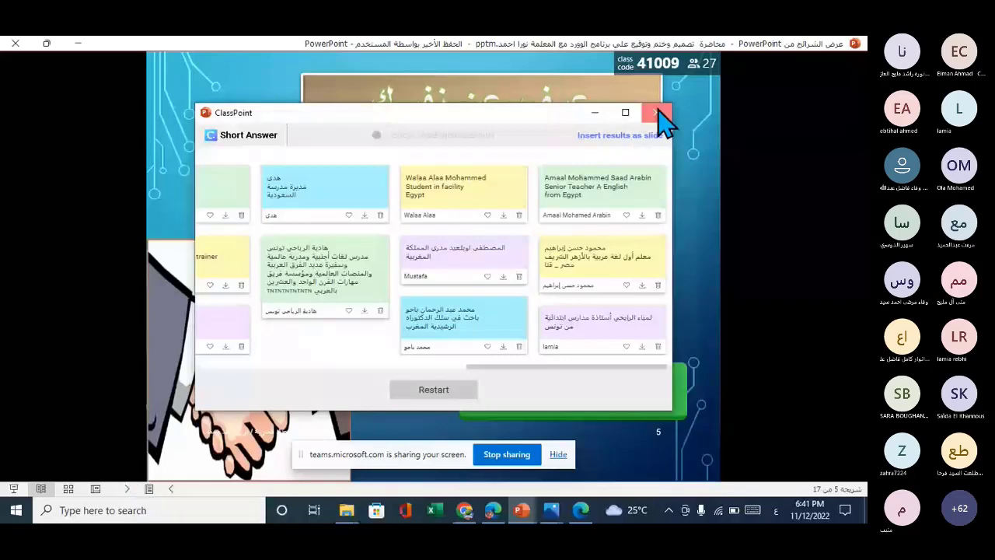
click(658, 113)
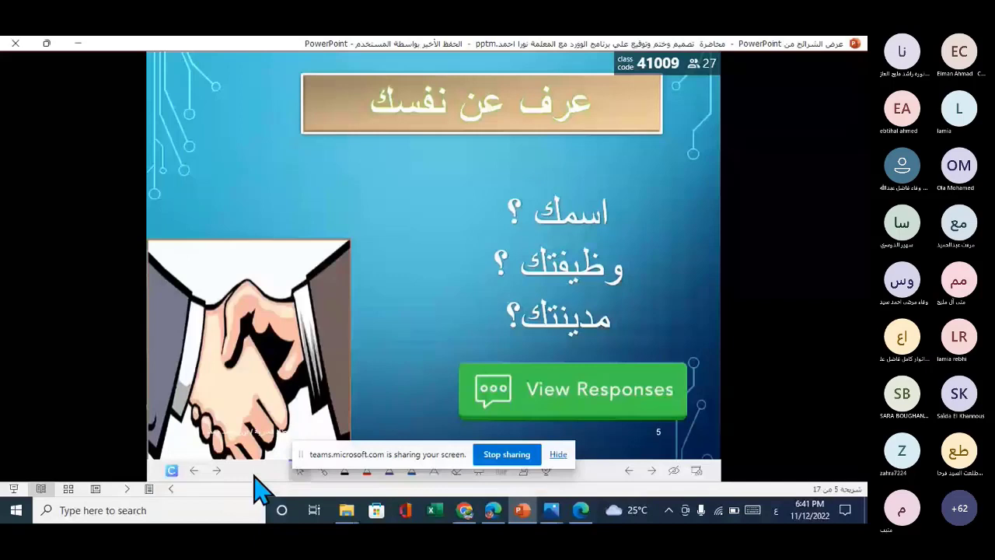
key(Right)
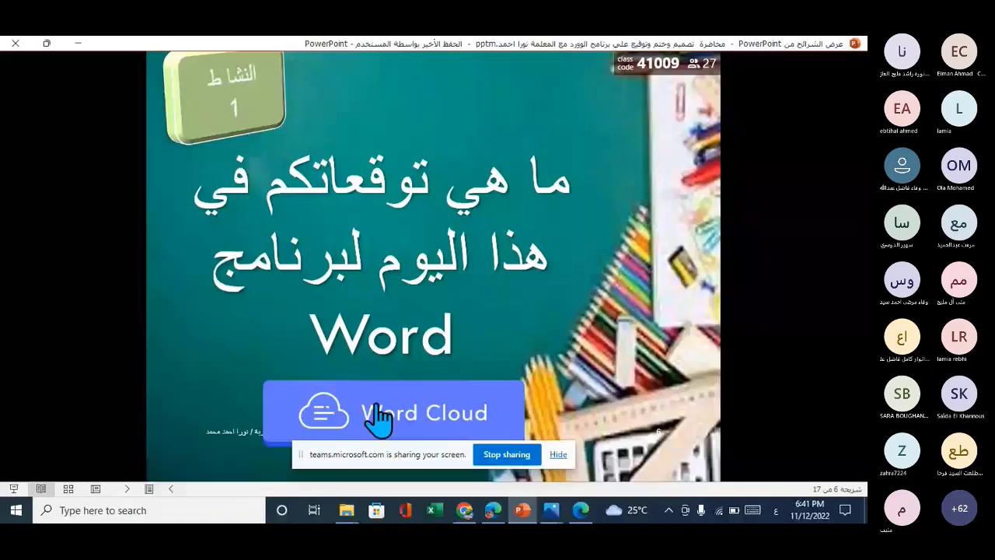
Launch the Word Cloud activity on expectations and show its Submitted/Pending list
click(380, 414)
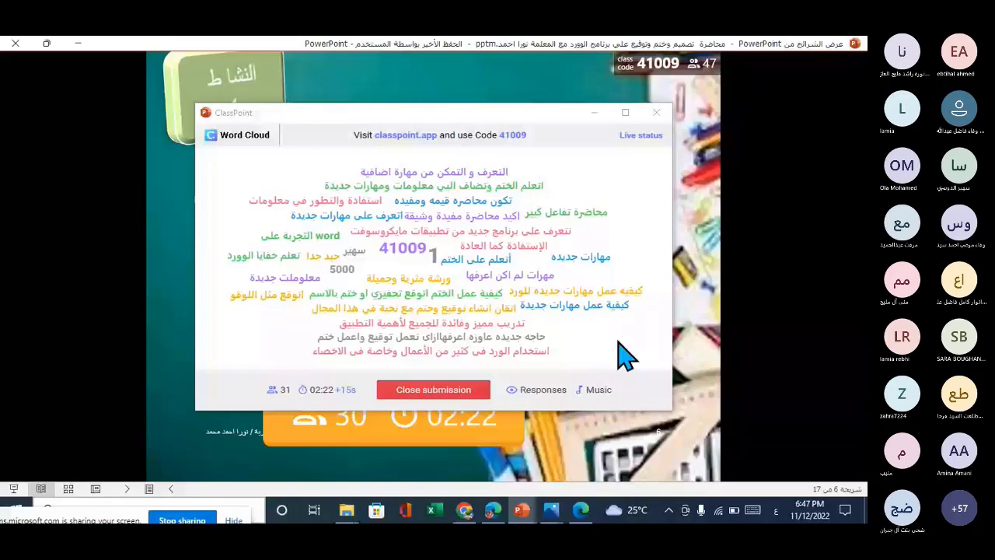
click(653, 137)
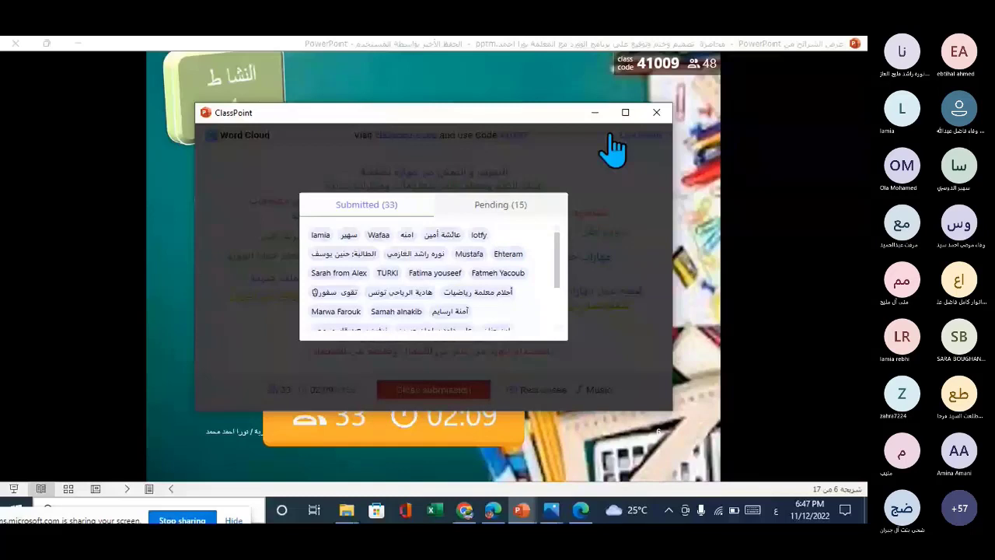
Check the Pending participants, then close the list to return to the word cloud
click(500, 205)
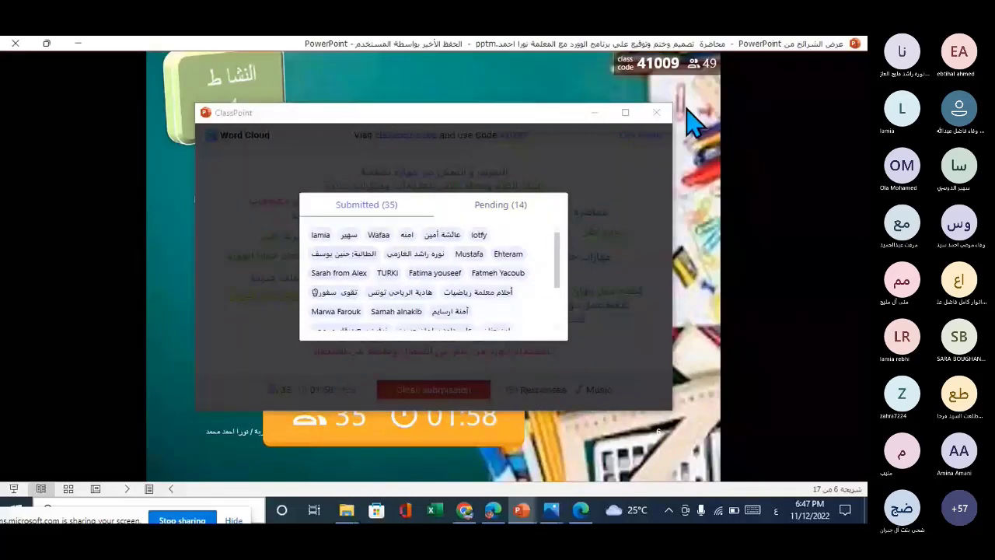
click(634, 351)
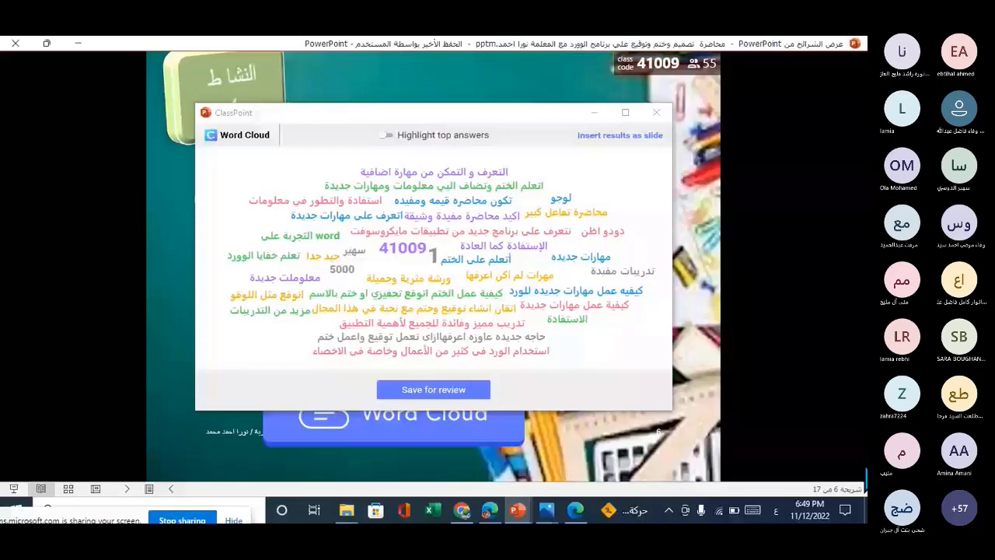
click(432, 392)
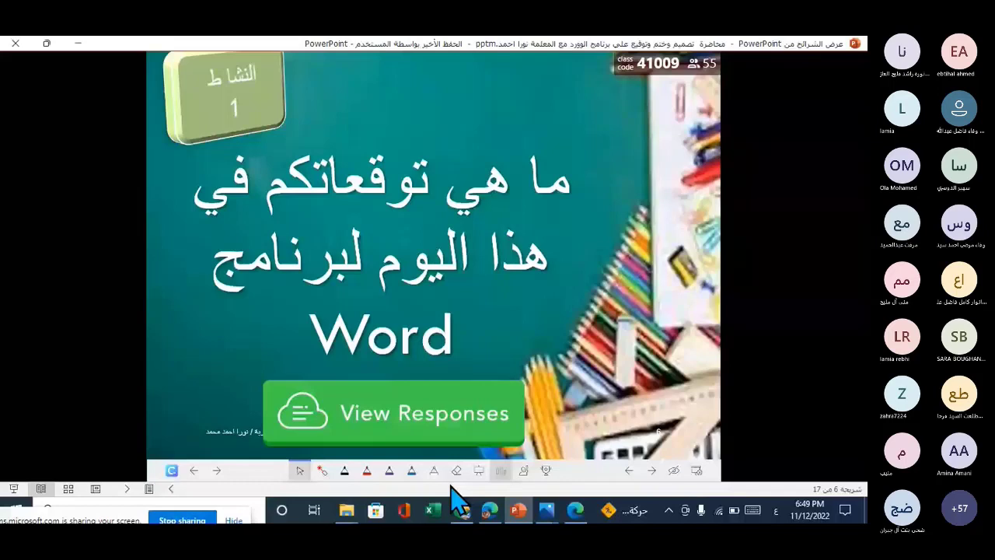
click(218, 471)
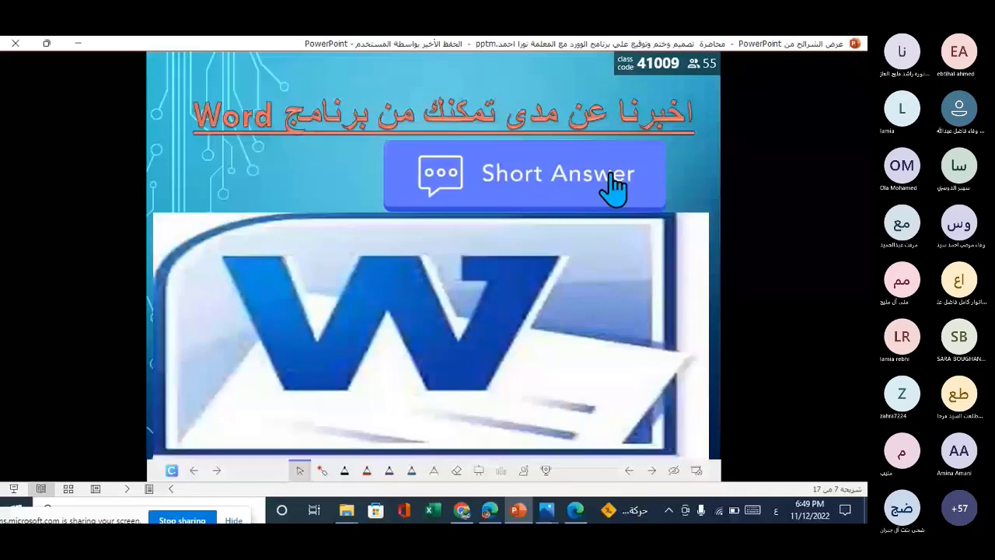
Launch the Short Answer question on students' Word proficiency and collect their answers
click(554, 192)
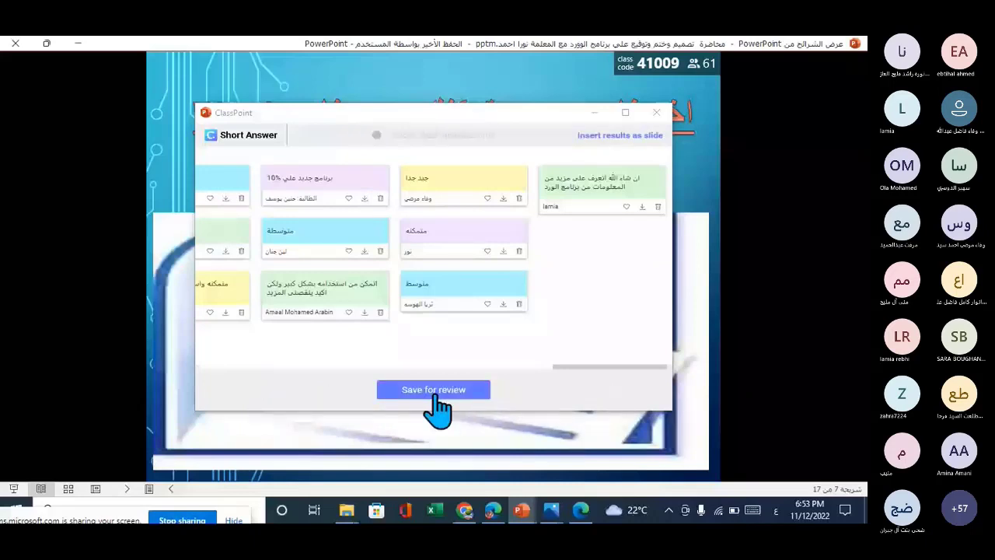
Save the answers for review and advance to slide 8, the محاور topics slide
click(435, 392)
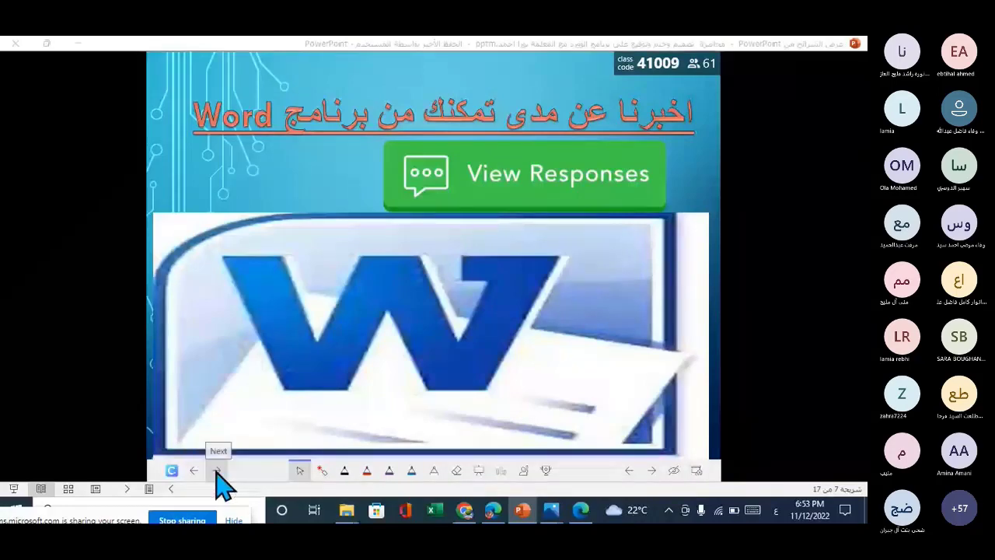
click(217, 471)
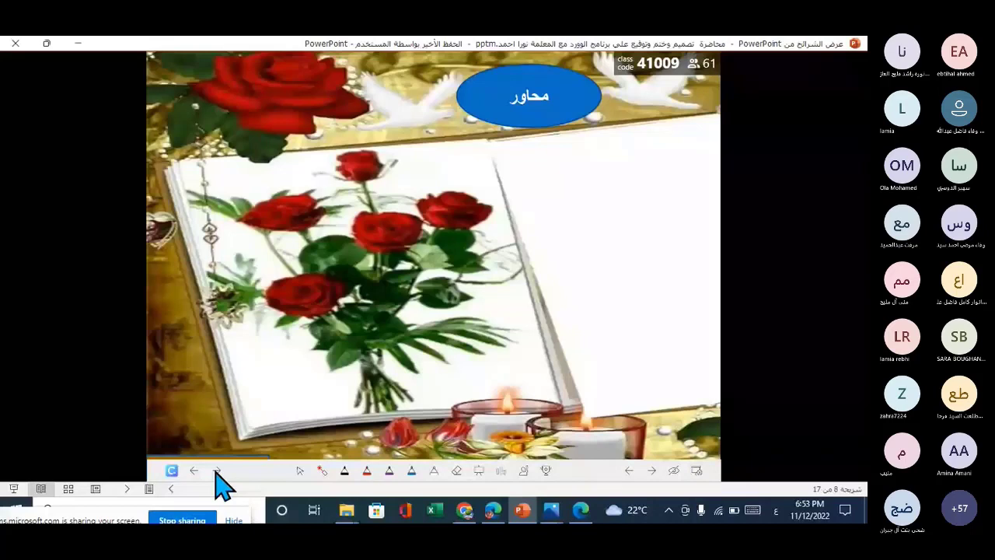
Reveal each topic line on the roses slide, advance to slide 9, then return to Teams
click(218, 471)
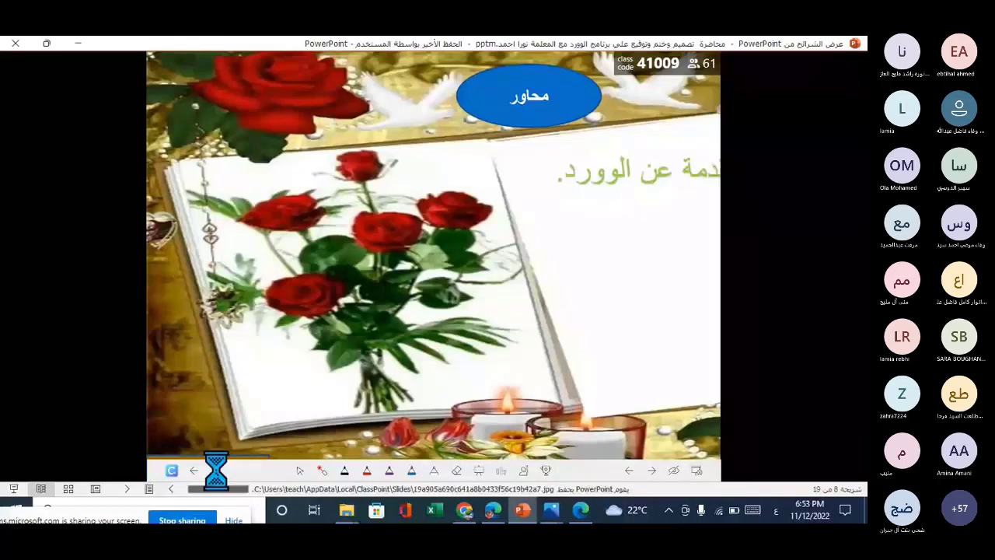
click(216, 469)
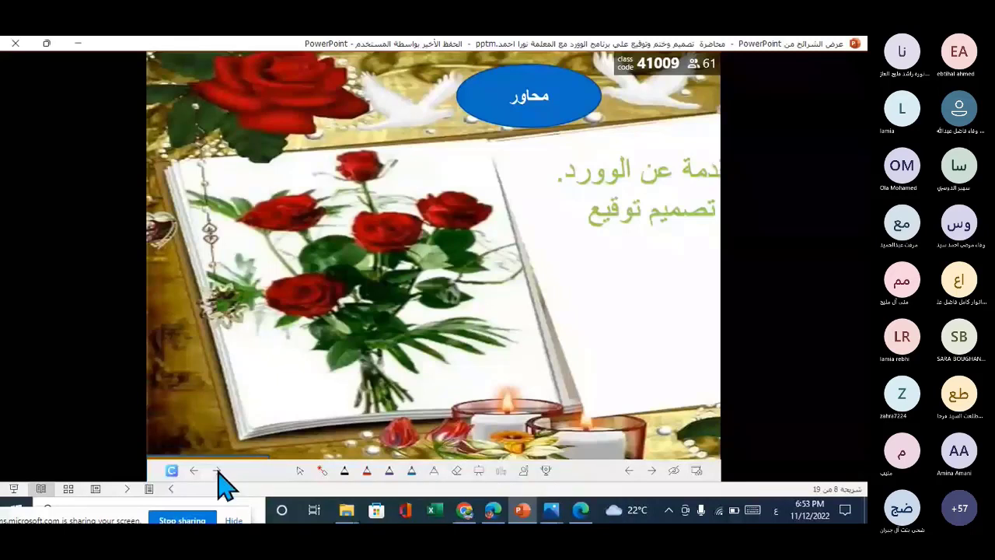
click(219, 472)
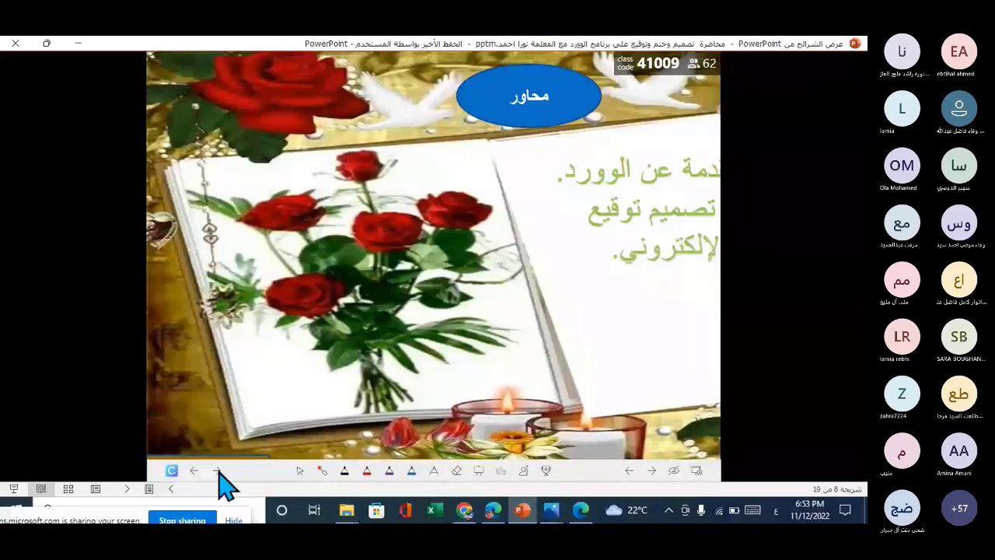
click(218, 472)
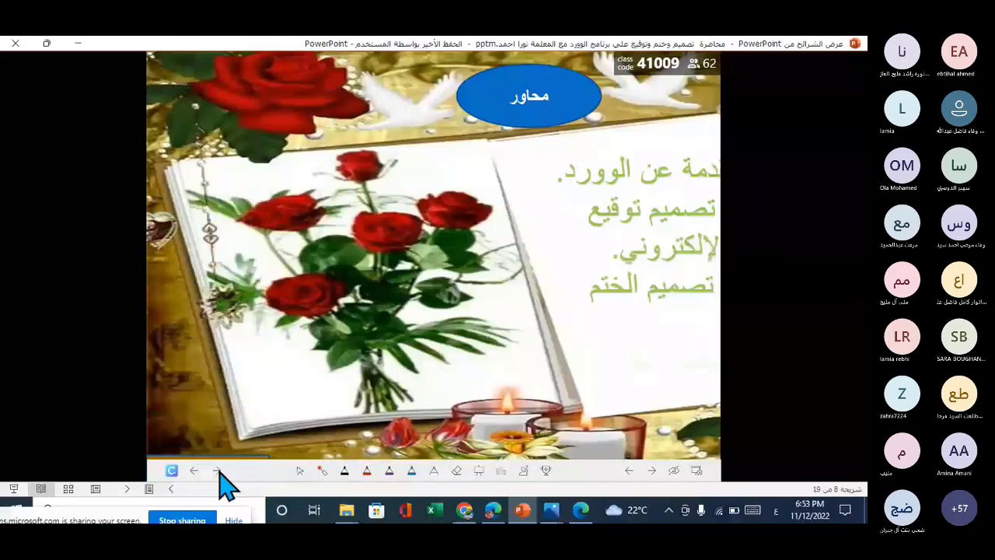
click(219, 472)
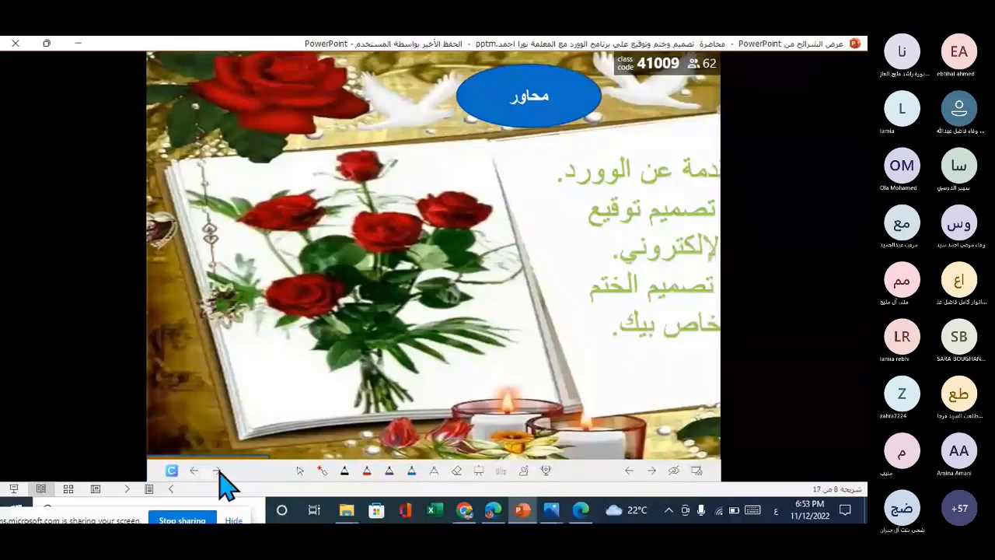
click(219, 472)
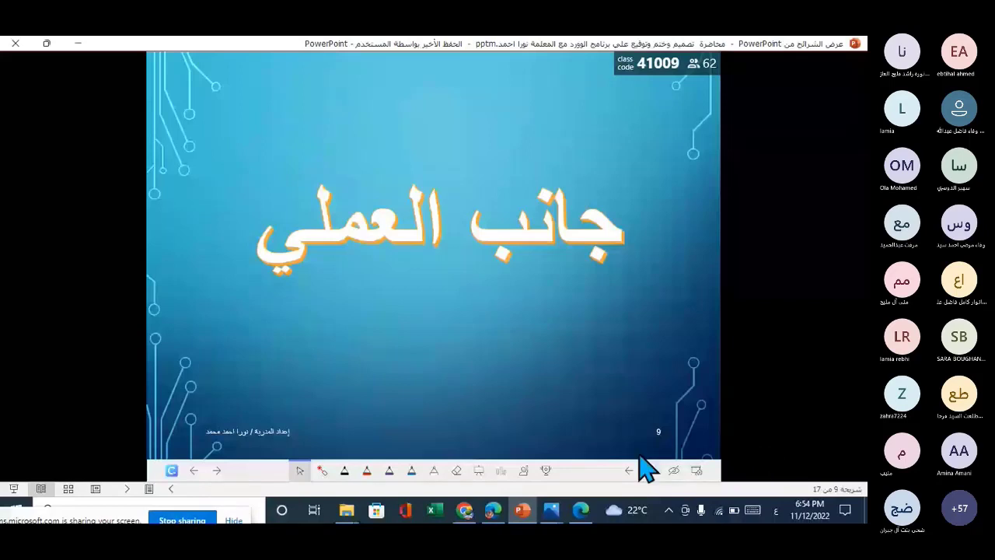
key(alt+Tab)
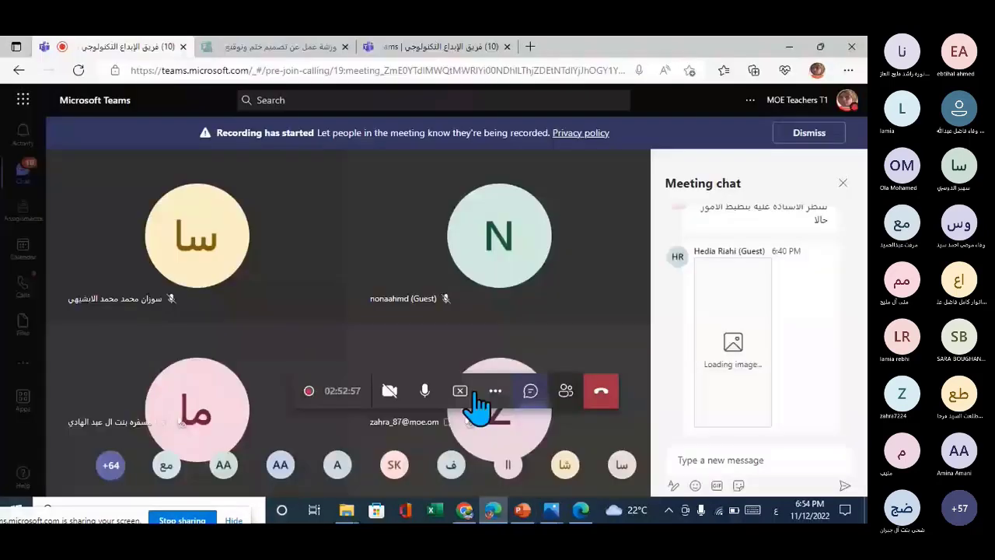
Stop sharing the PowerPoint slideshow from the Teams meeting controls
click(471, 392)
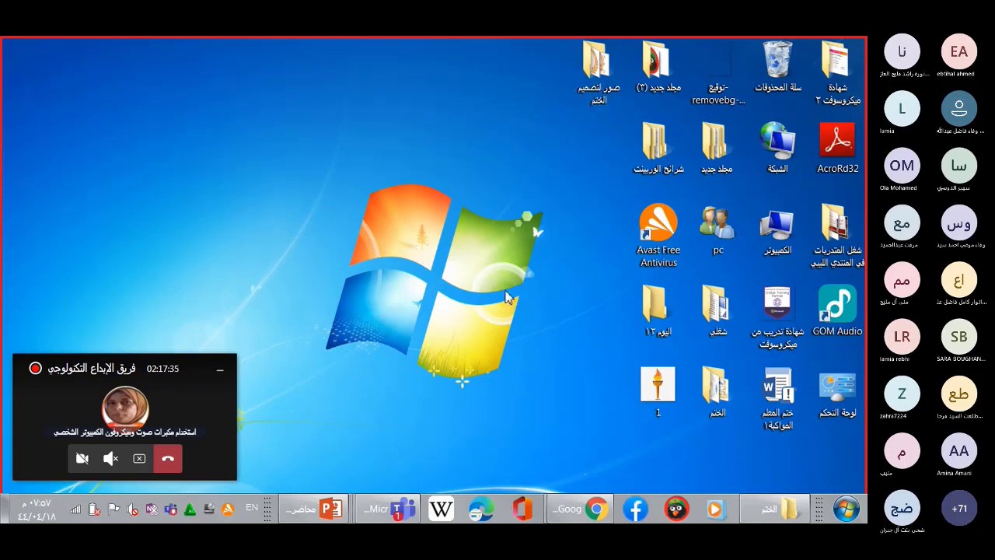
Create a new Word document on the desktop with its default name, then find Word 2013 in Start
right_click(460, 184)
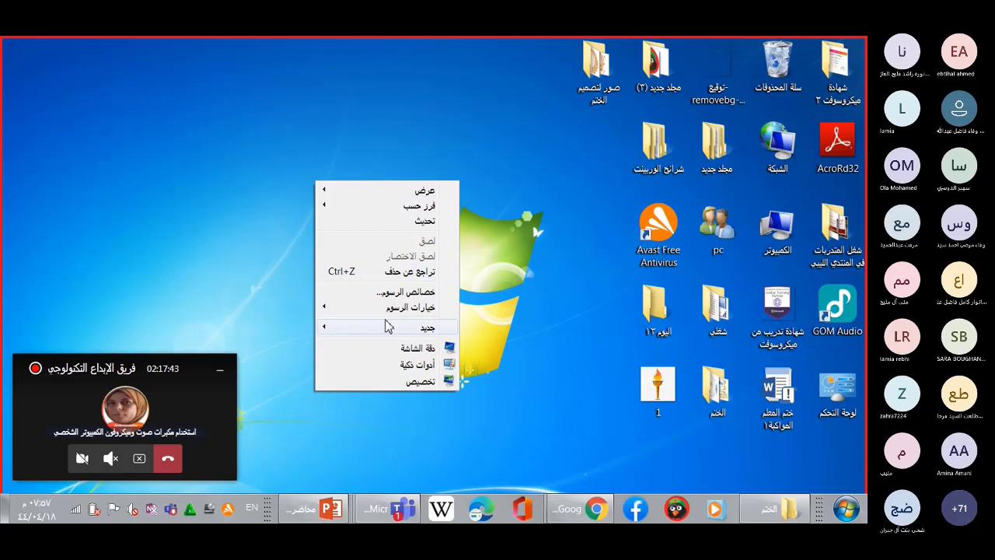
mouse_move(387, 330)
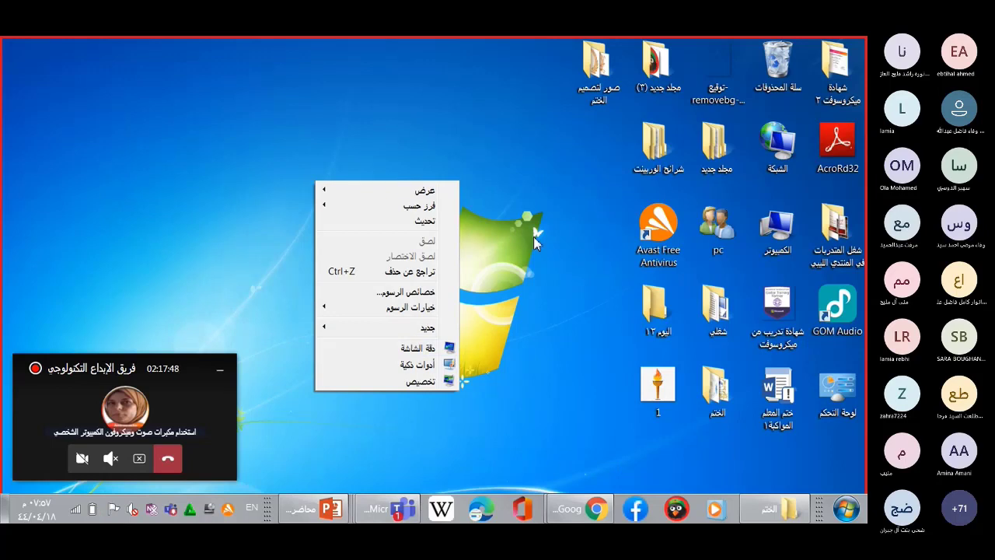
right_click(388, 238)
mouse_move(451, 387)
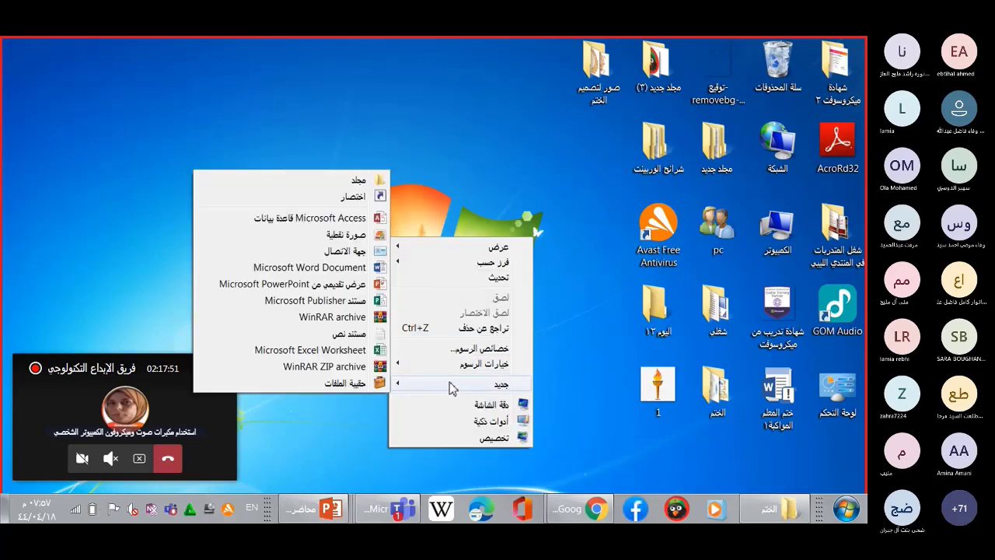
click(343, 266)
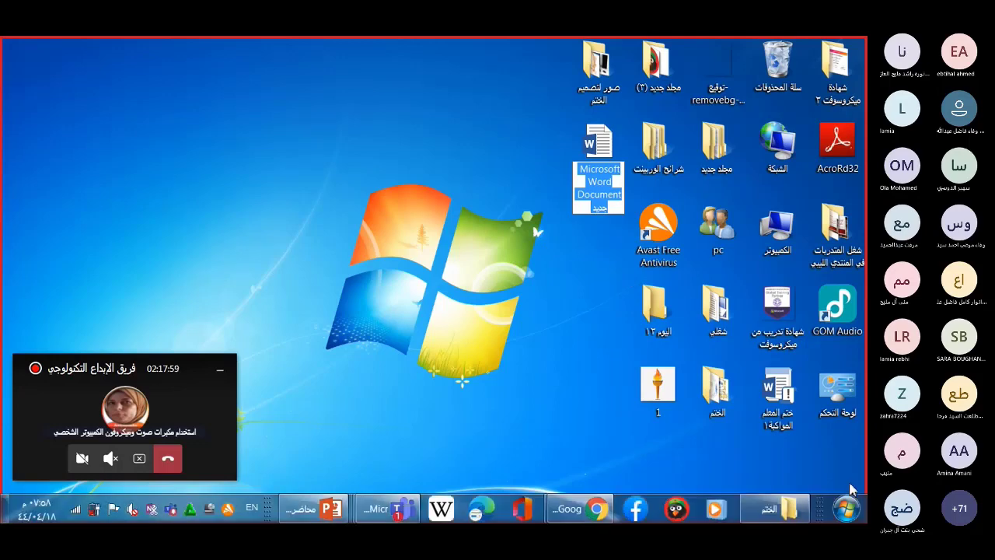
click(850, 513)
click(850, 512)
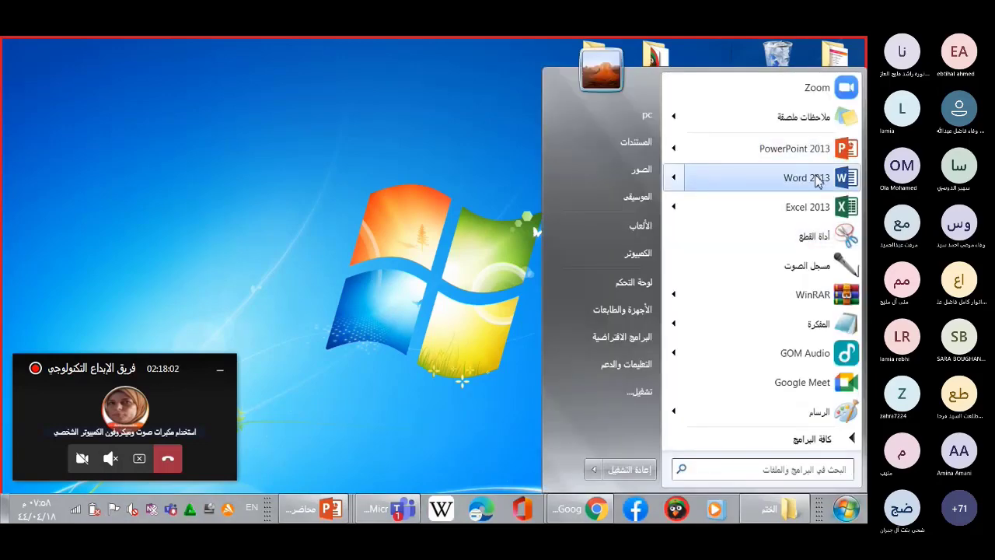
mouse_move(818, 181)
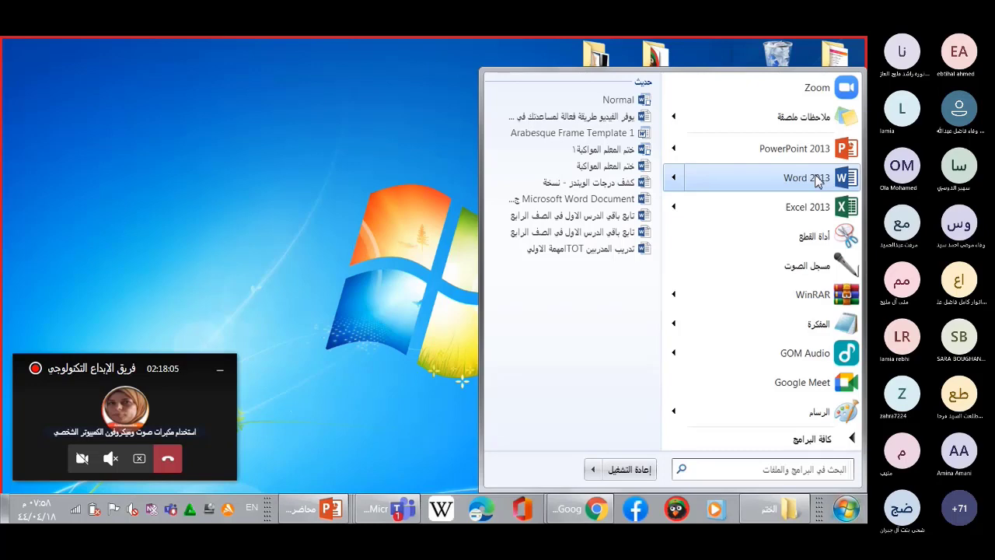
Launch Word 2013 from the Start menu and open a Blank document
click(818, 182)
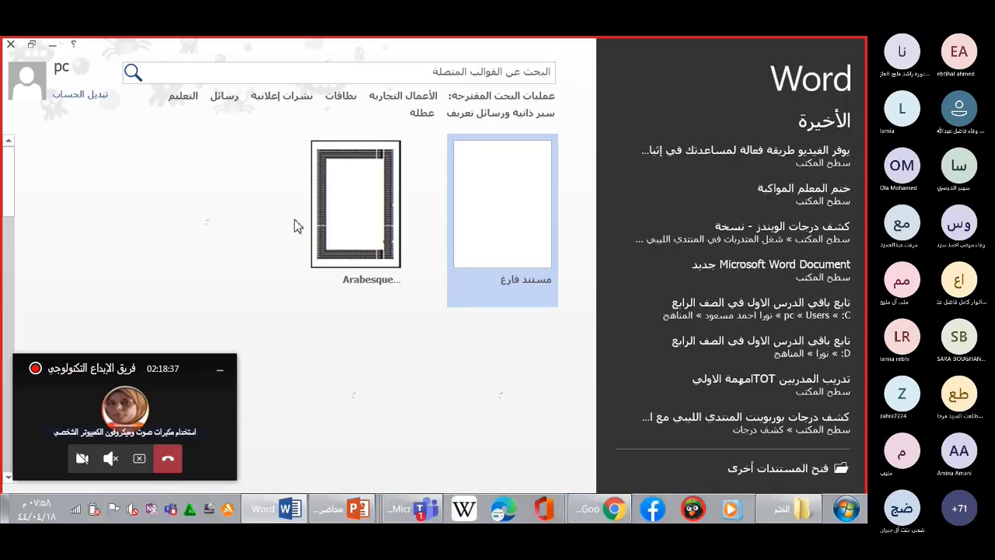
click(513, 237)
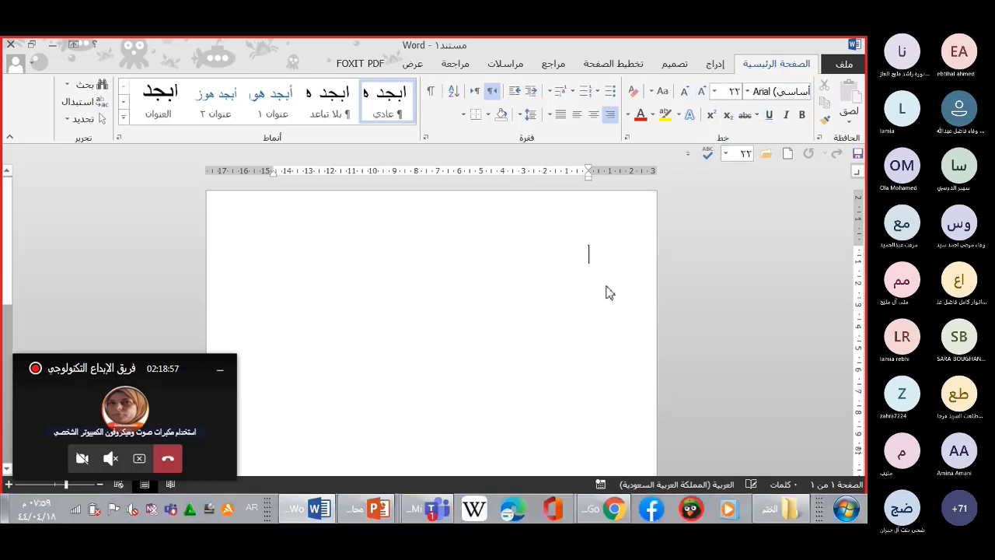
Type a sample Arabic first name, switch the input language to English, and select the name
text(م)
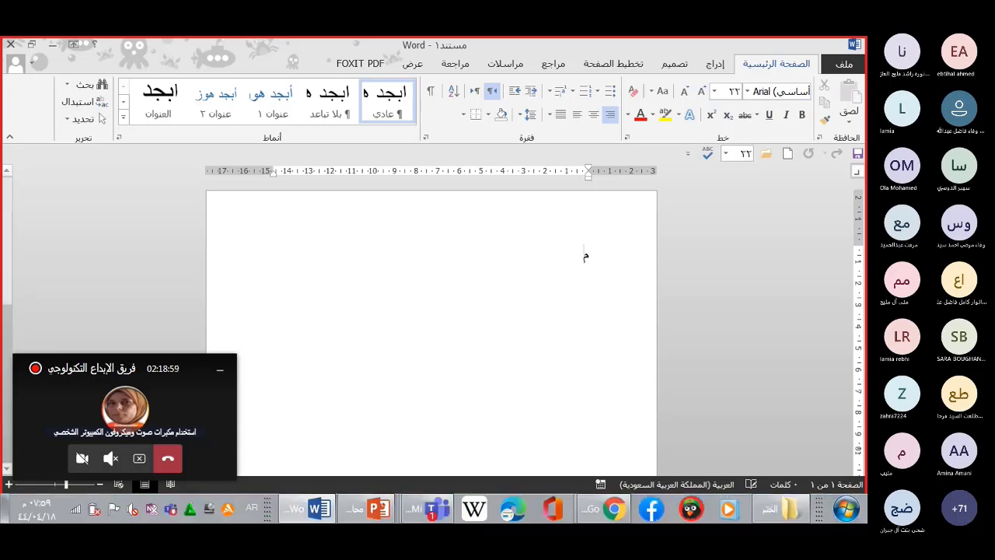
text(حمد)
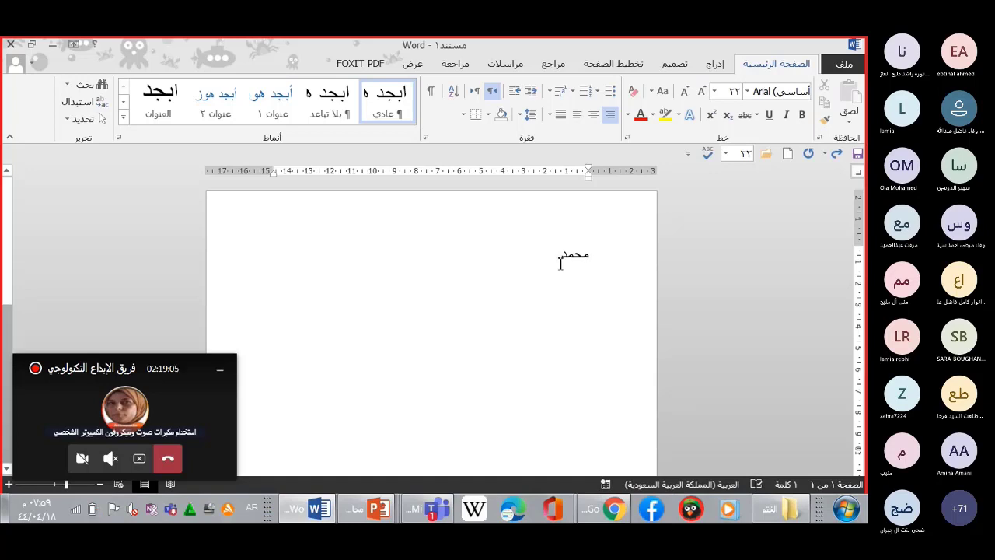
click(560, 259)
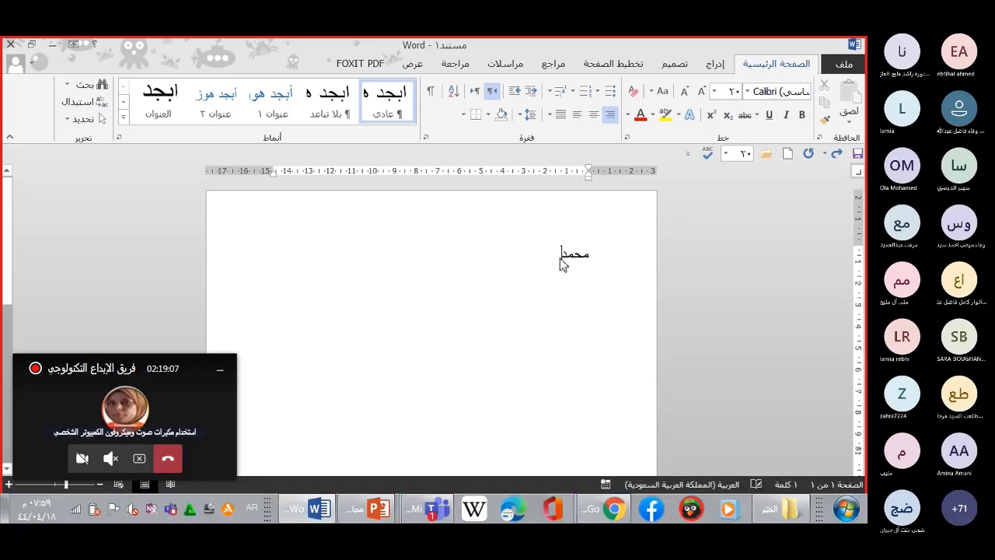
key(alt+shift)
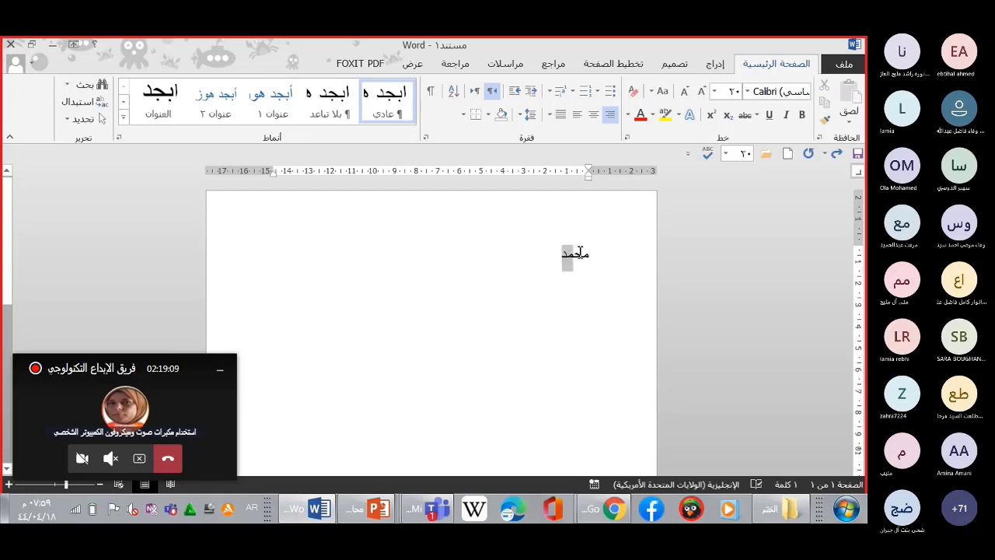
drag(556, 254, 596, 262)
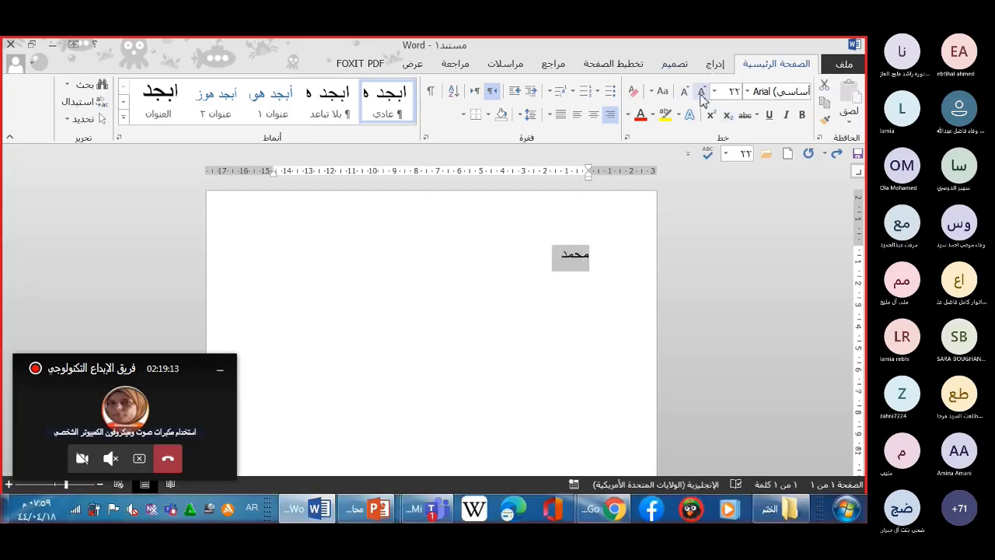
Adjust the name's font size to 26 pt, leaving the letter case unchanged
click(702, 94)
click(703, 94)
click(702, 94)
click(703, 94)
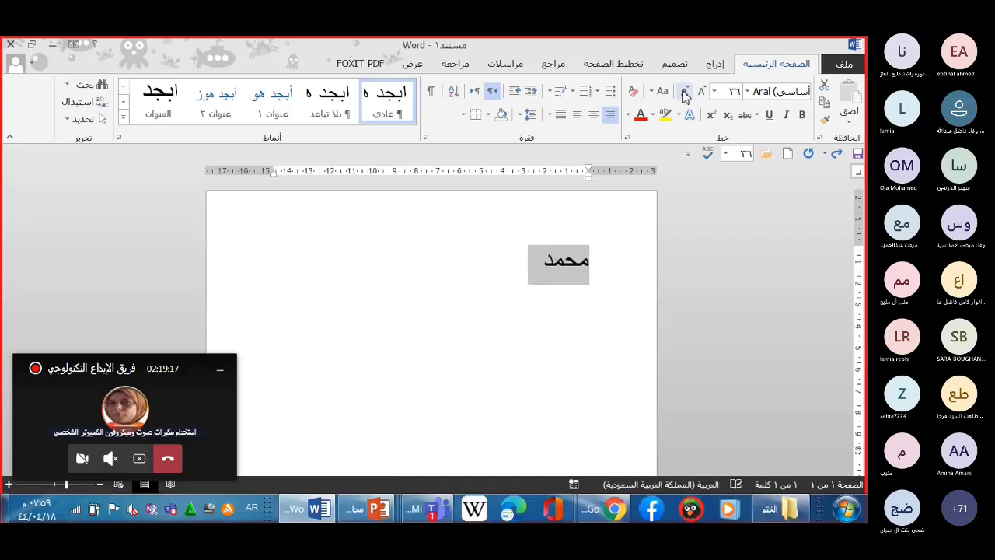
click(684, 93)
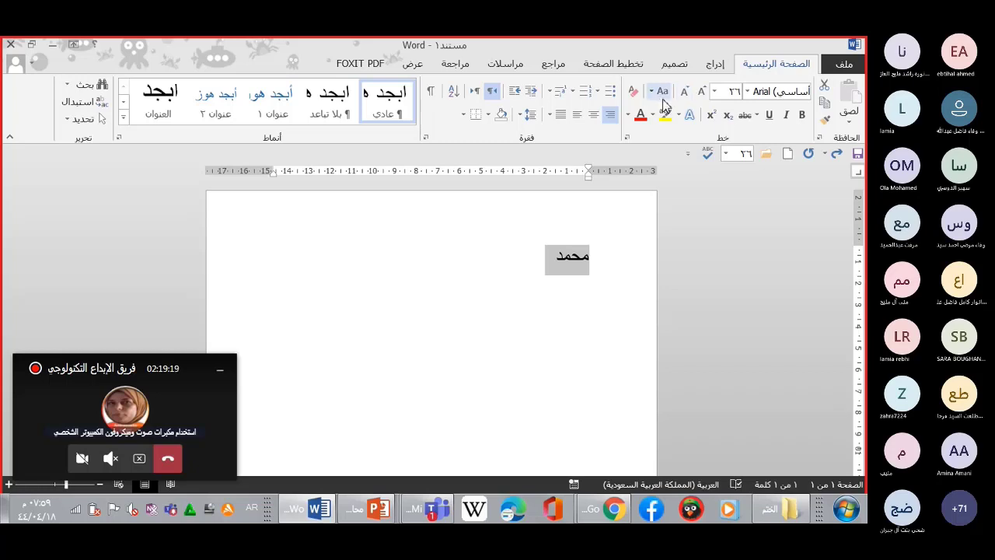
click(653, 93)
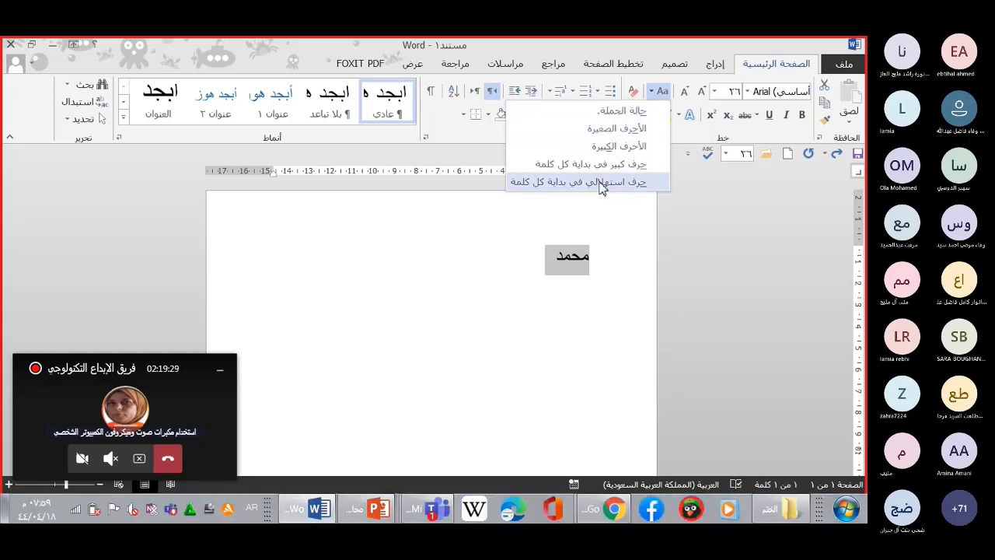
click(713, 210)
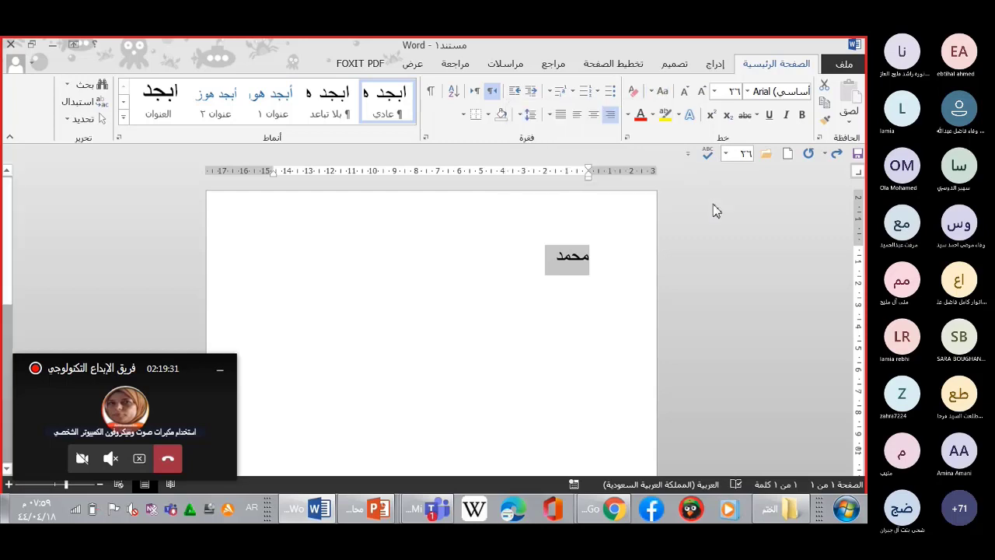
Make the name bold, italic and underlined with a plain single-line underline
click(802, 117)
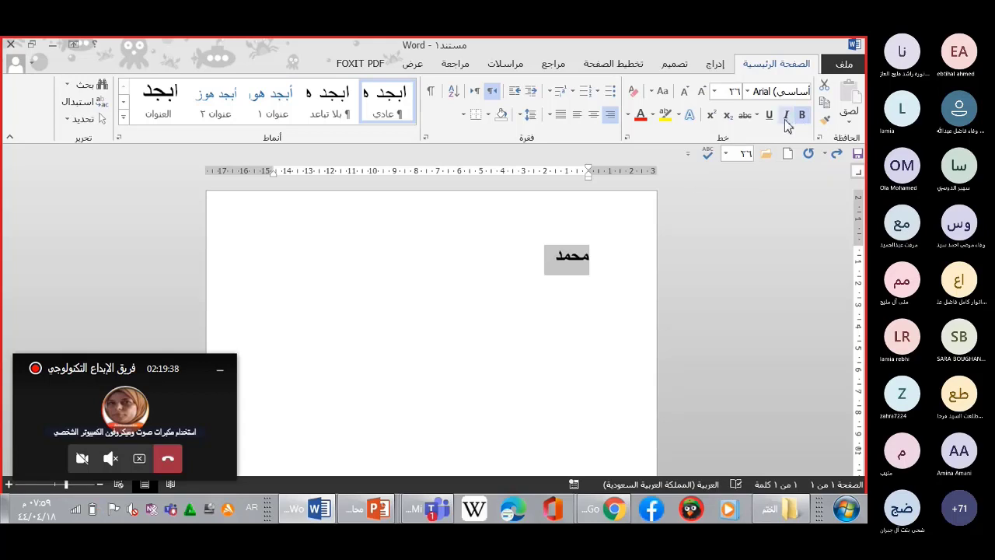
click(786, 120)
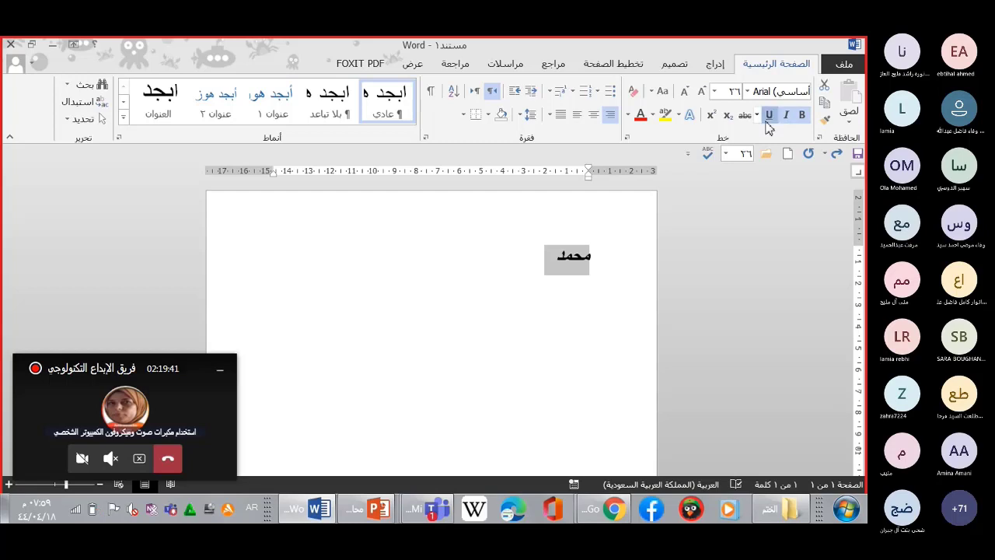
click(769, 121)
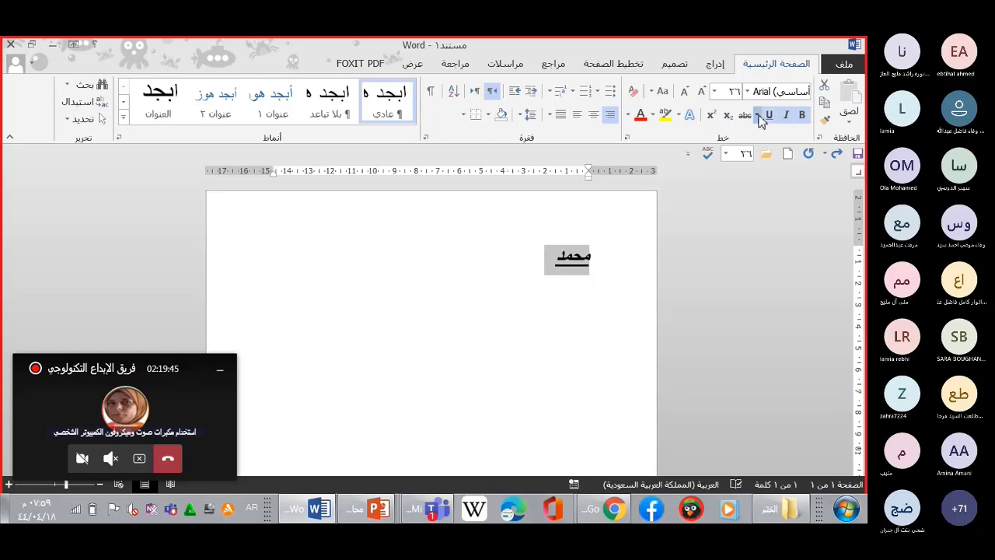
click(757, 116)
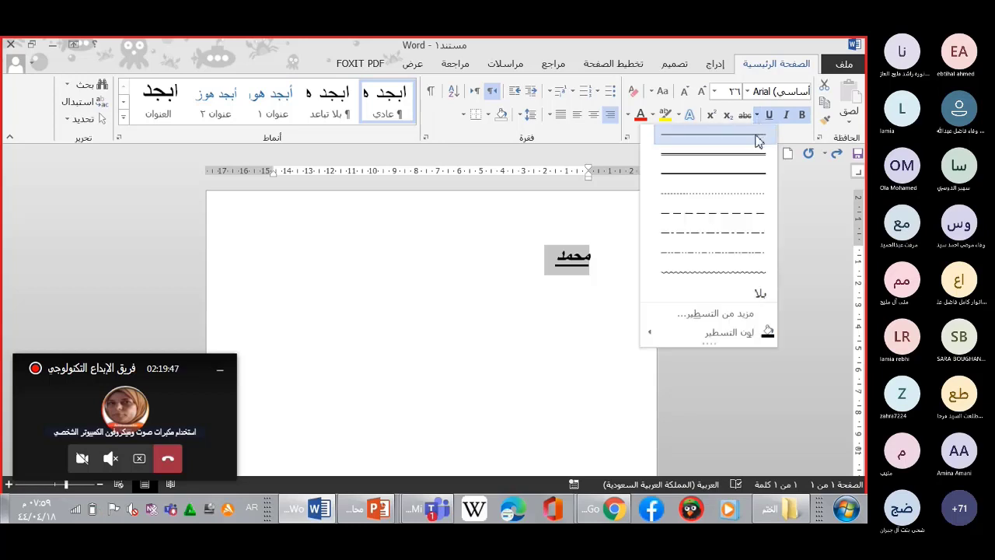
click(758, 140)
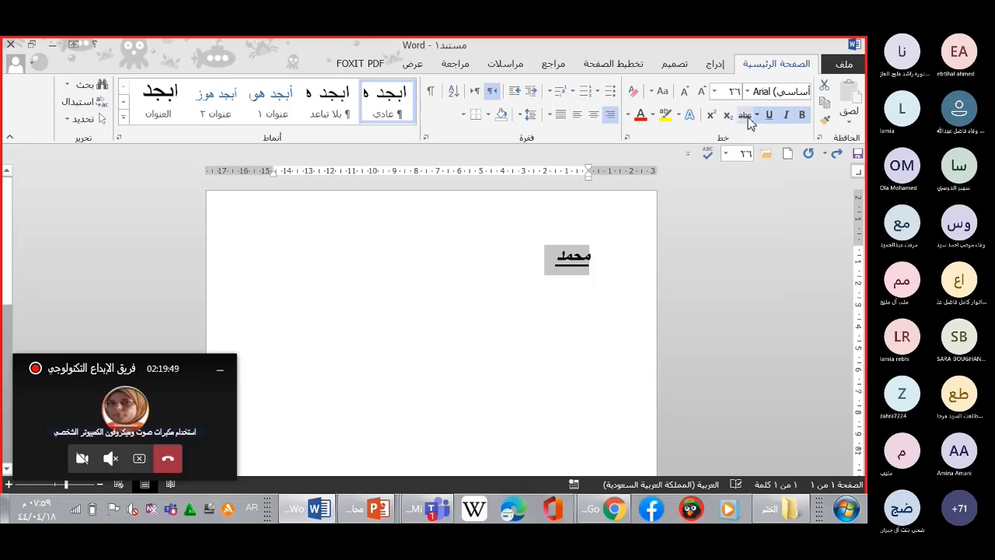
click(757, 116)
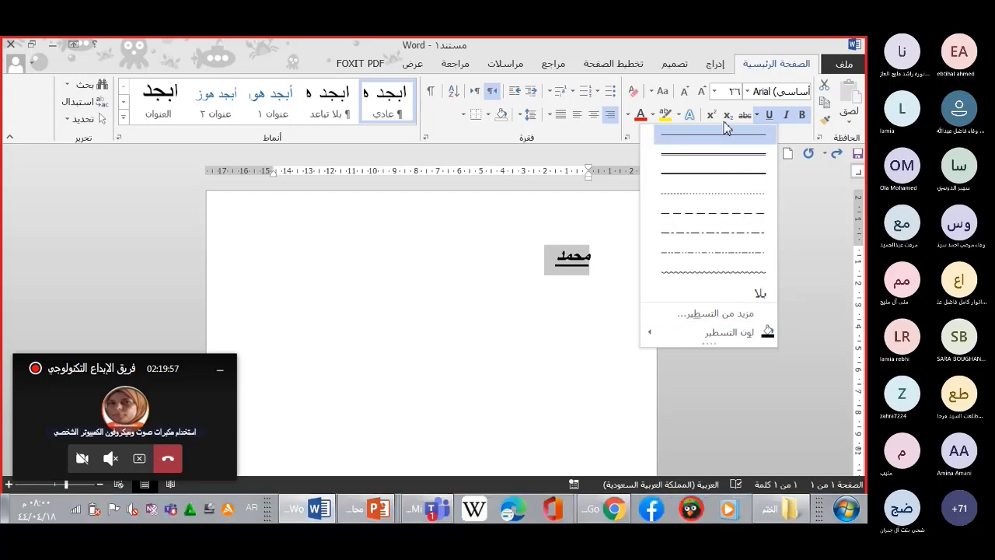
Apply a gold text effect and a yellow highlight to the name
click(628, 173)
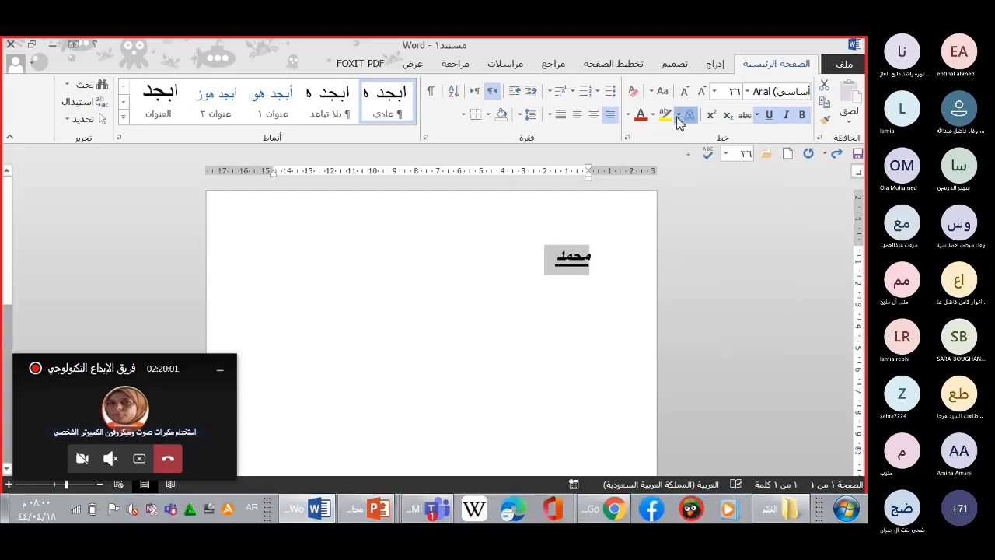
click(677, 118)
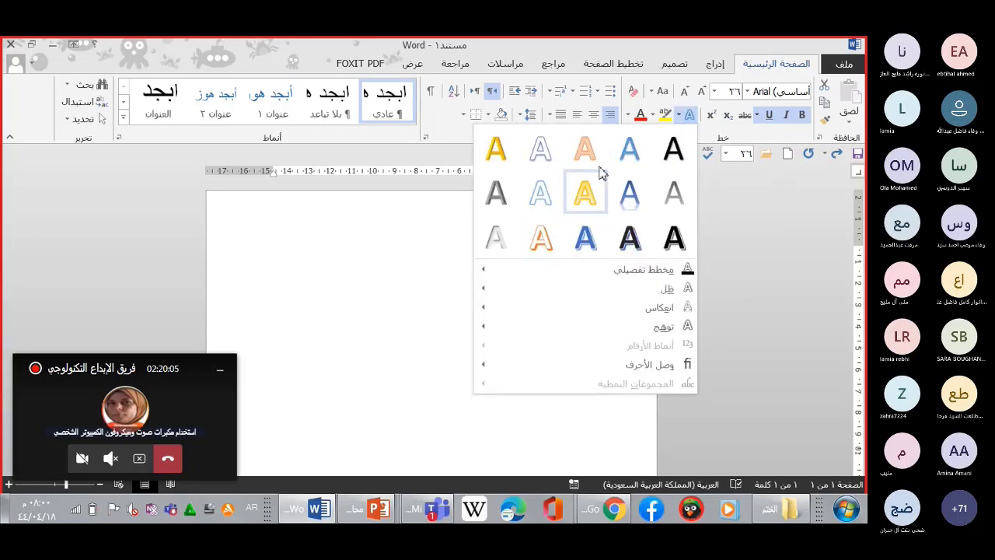
click(496, 149)
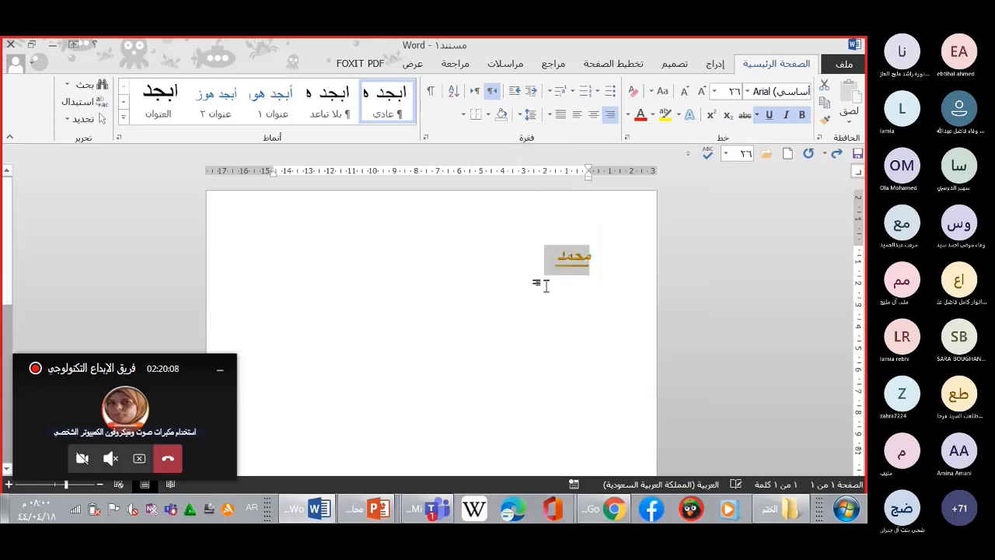
click(629, 114)
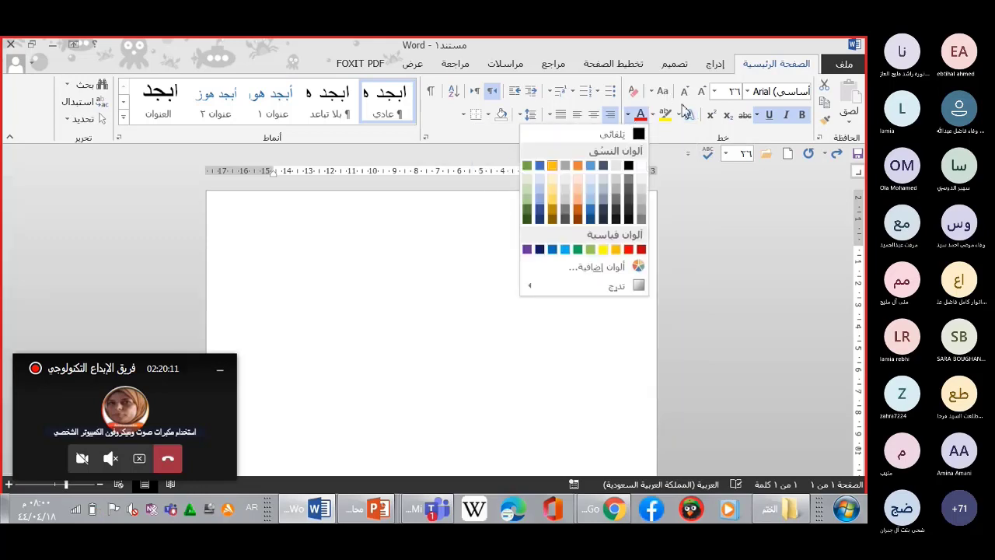
click(628, 115)
click(667, 117)
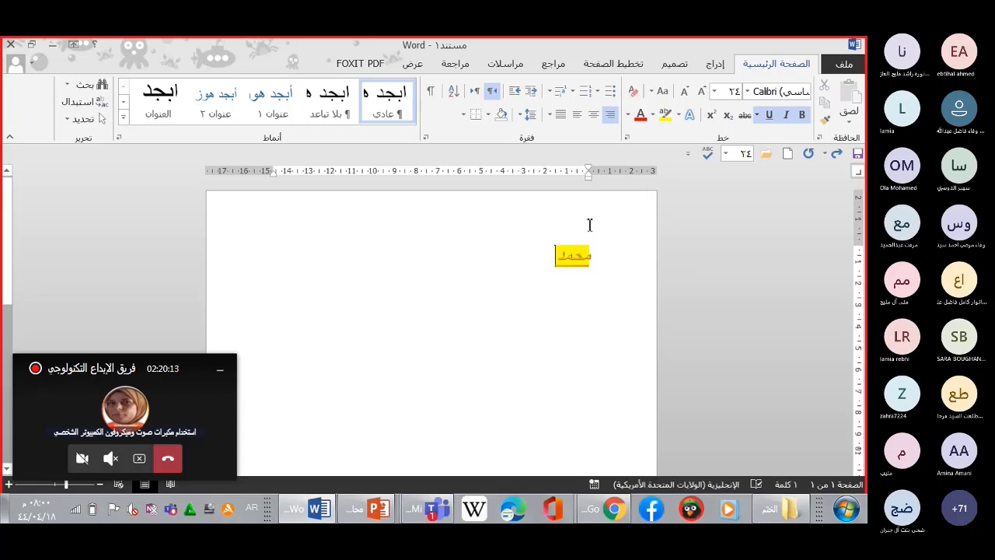
click(582, 263)
Set the font colour to blue, then reselect the name and give it a dark colour
click(629, 115)
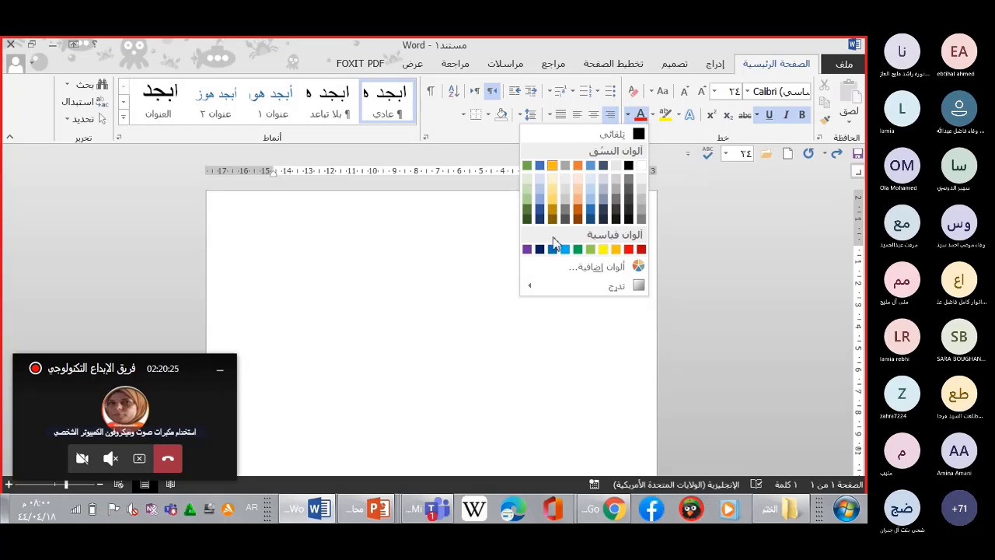
click(553, 249)
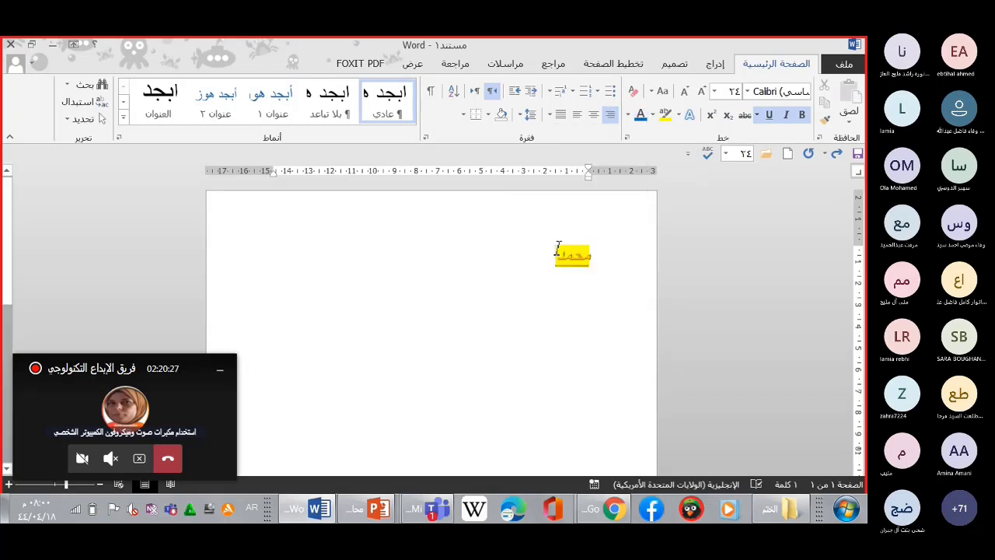
drag(554, 259, 607, 258)
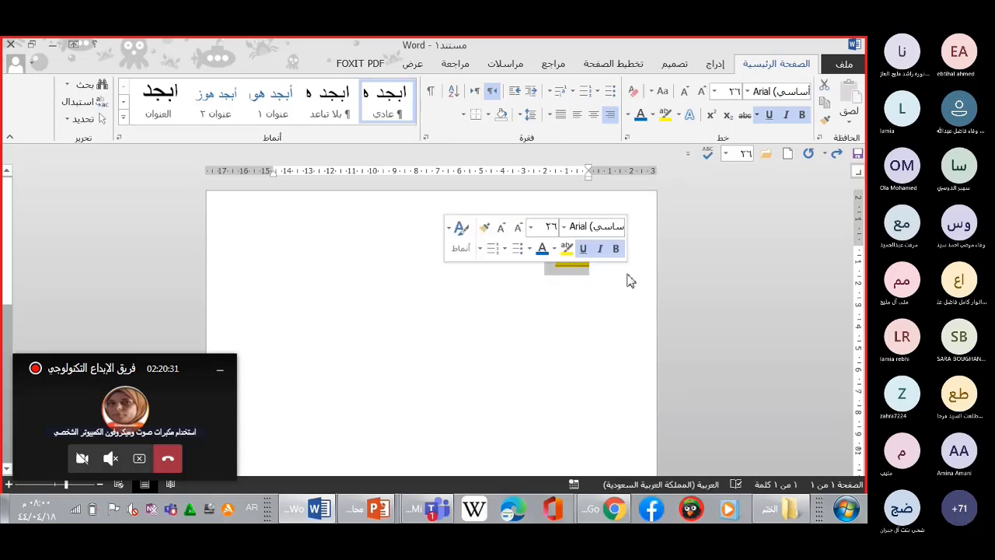
click(629, 116)
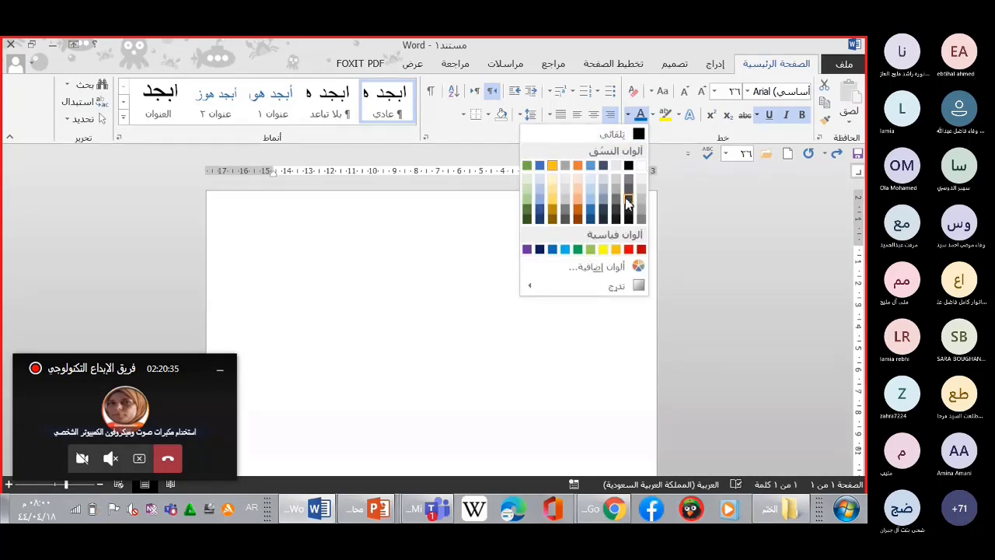
click(615, 203)
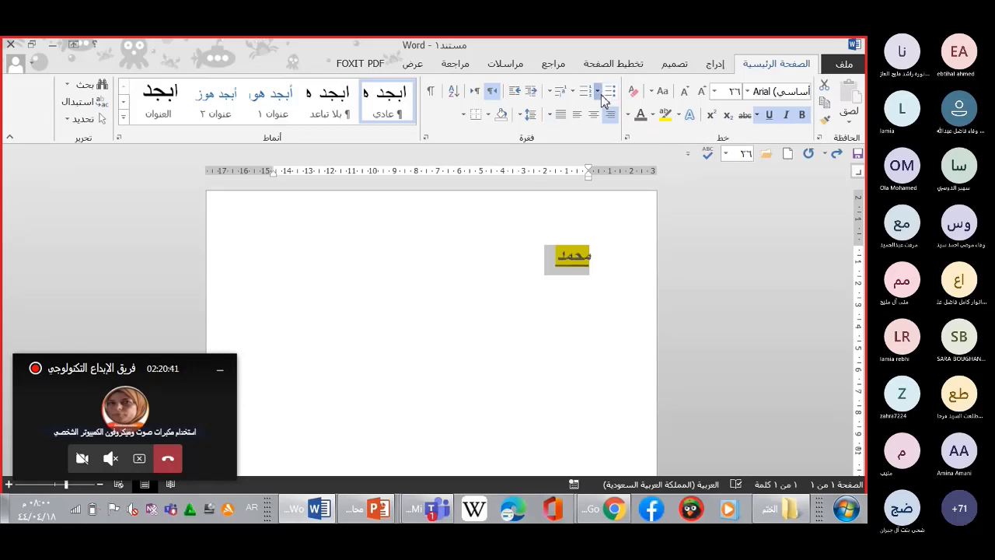
click(599, 92)
Add a round bullet before the name, browsing the bullet and numbering libraries without applying others
click(601, 93)
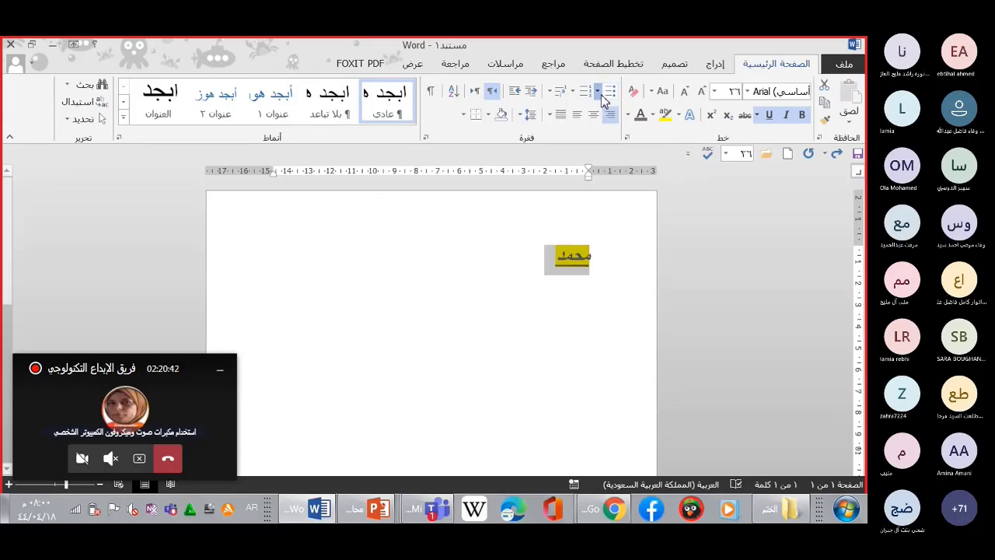
click(608, 95)
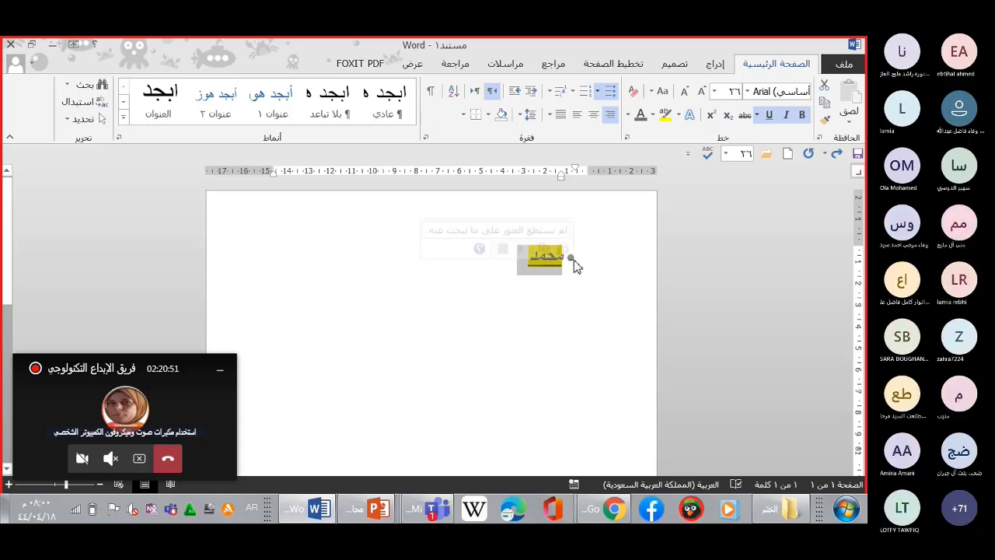
click(597, 92)
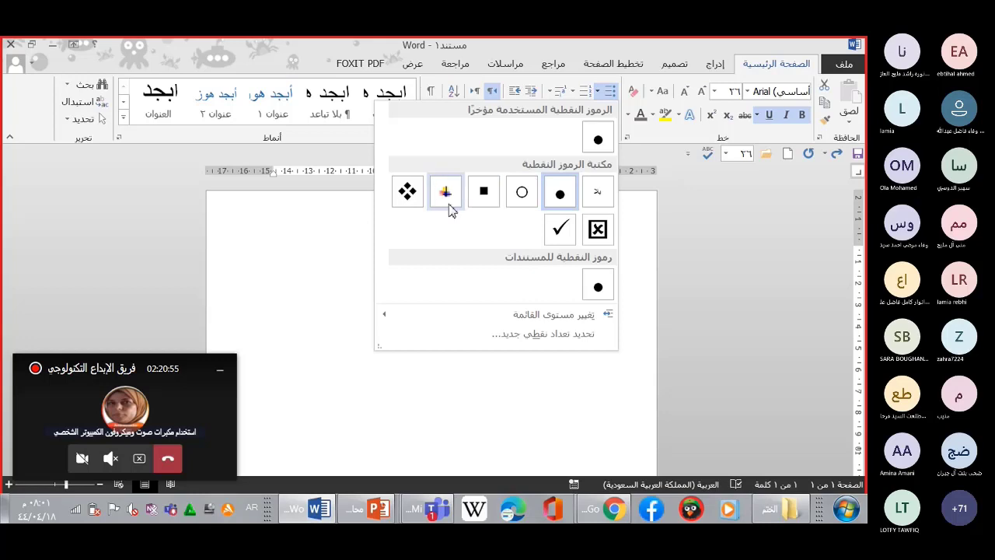
click(576, 92)
click(576, 92)
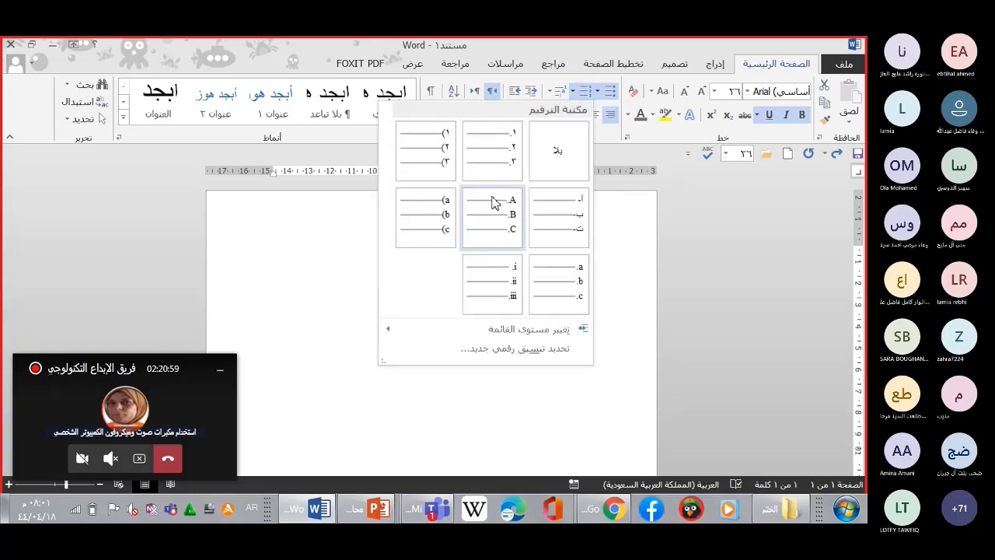
key(Escape)
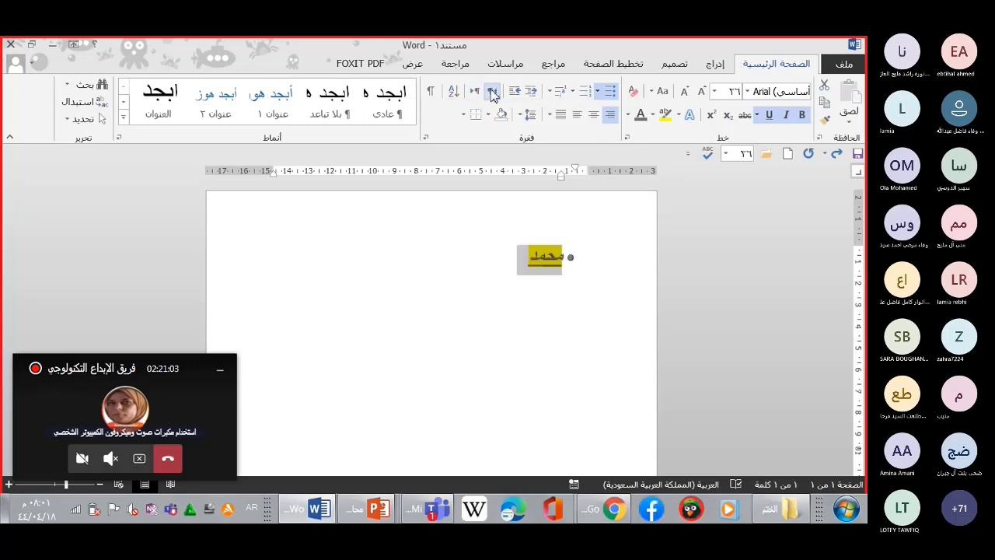
click(492, 93)
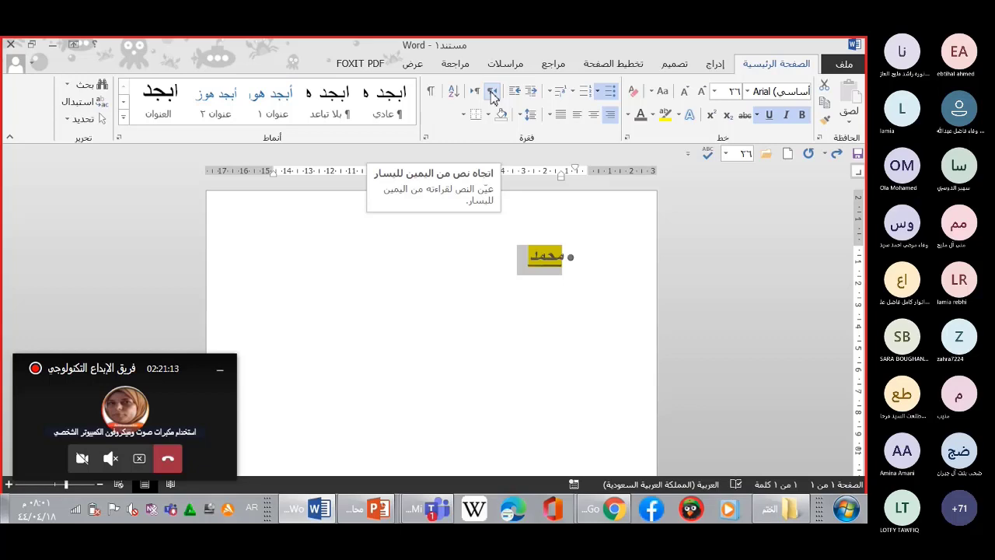
click(492, 92)
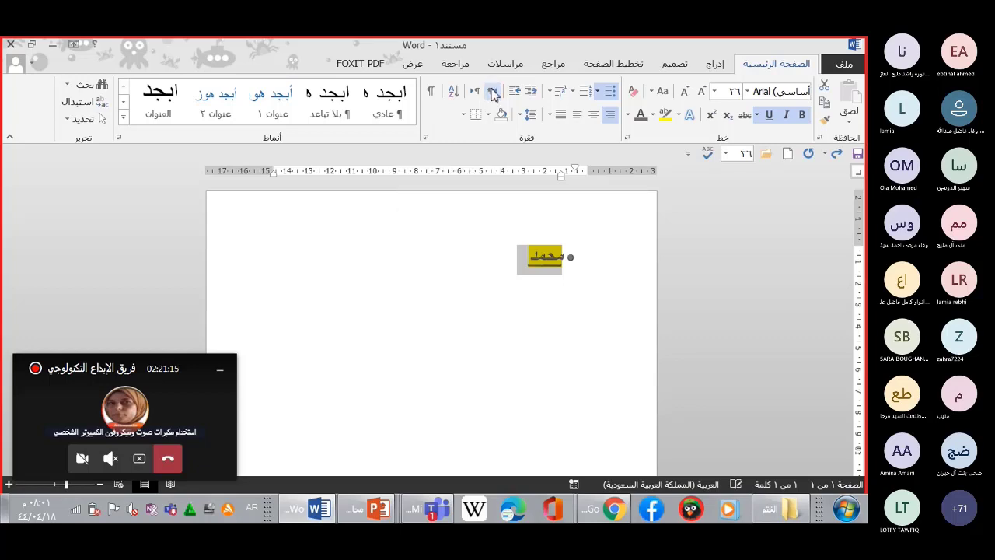
click(477, 92)
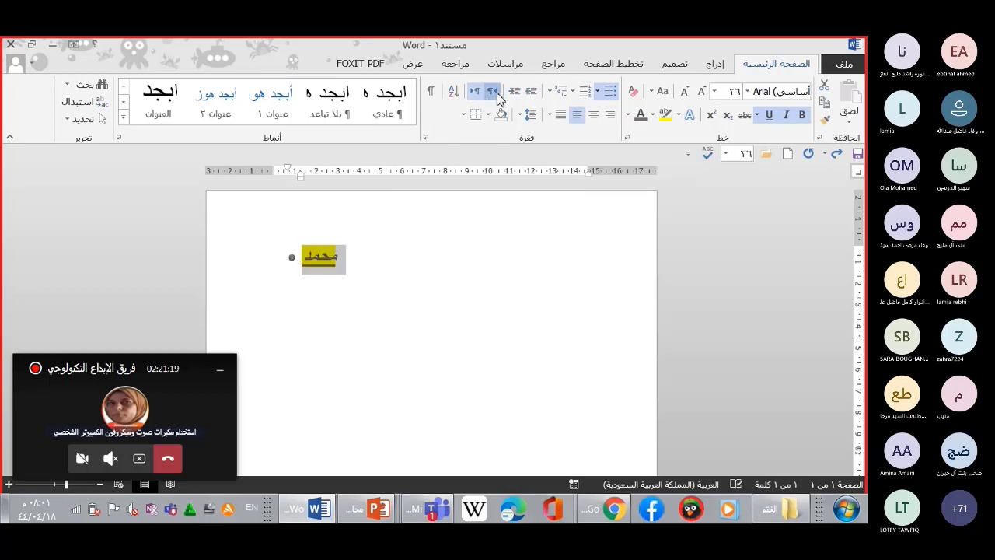
click(498, 97)
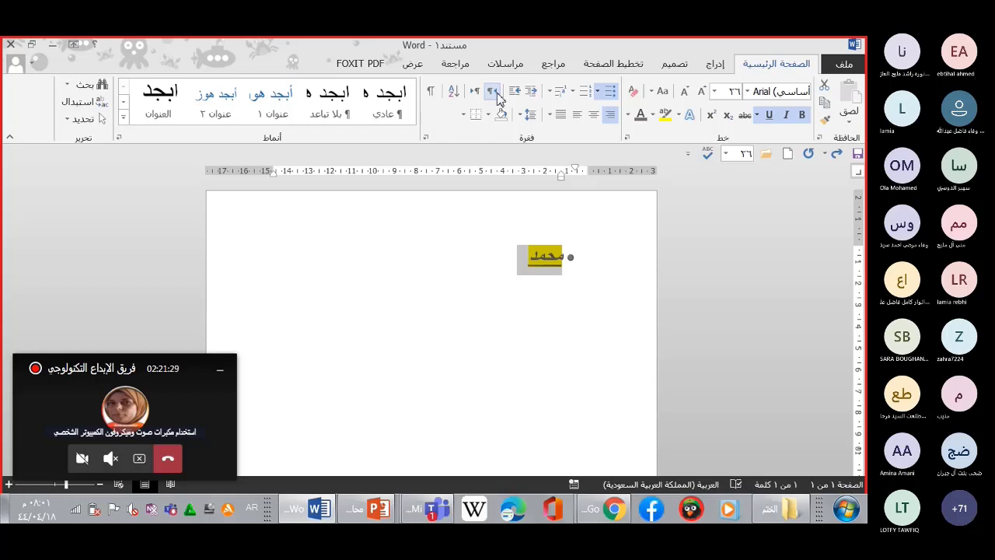
click(498, 97)
Try centre and right alignment, settle on Align Left, and leave line spacing unchanged
click(594, 117)
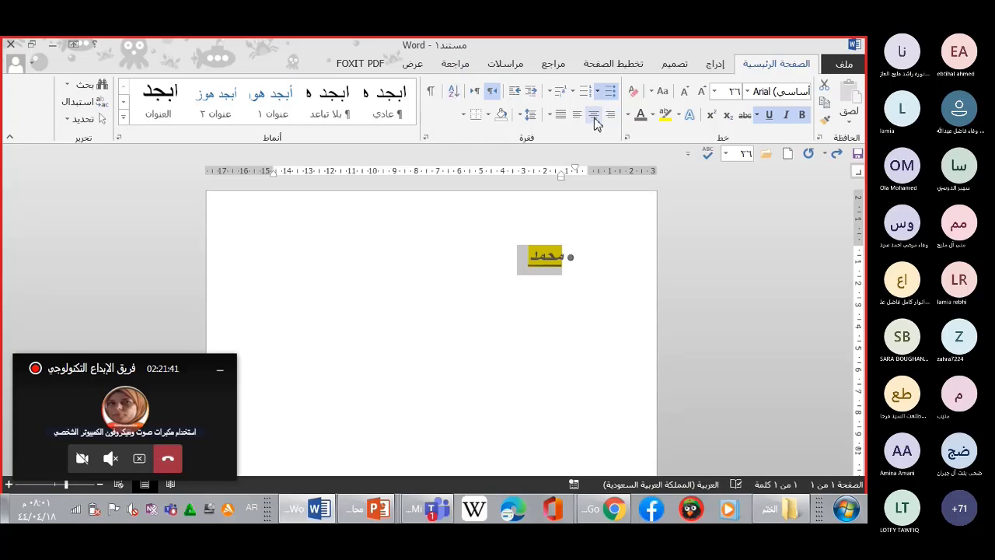
click(594, 117)
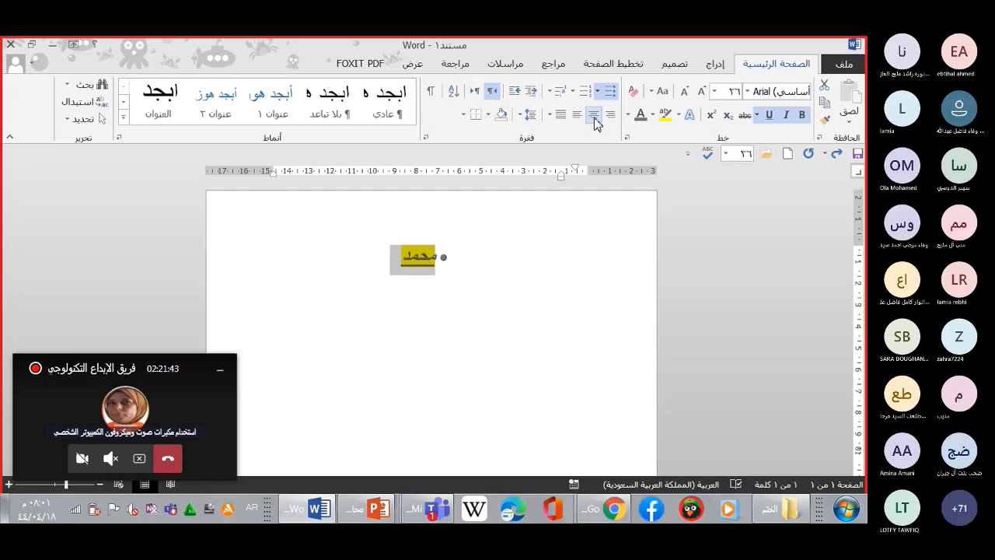
click(577, 123)
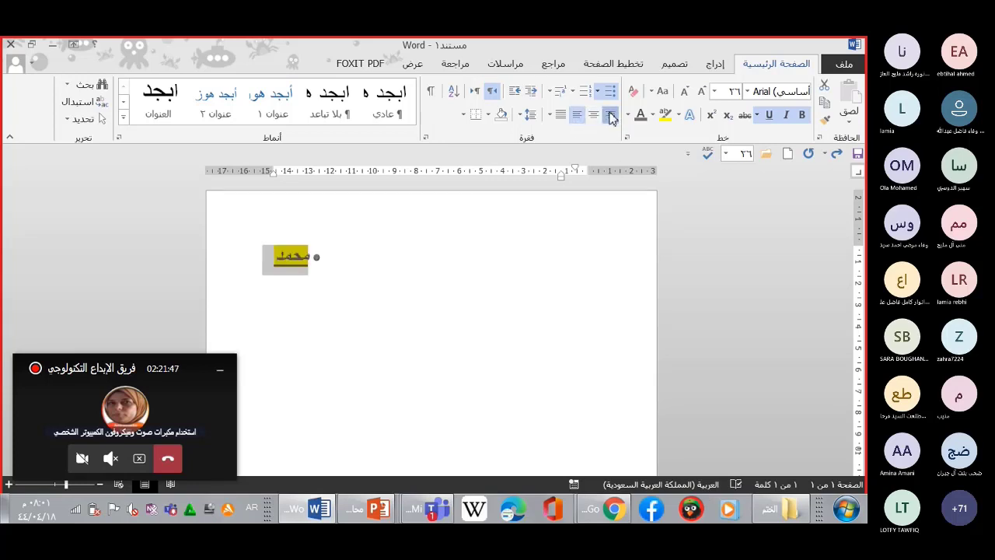
click(611, 117)
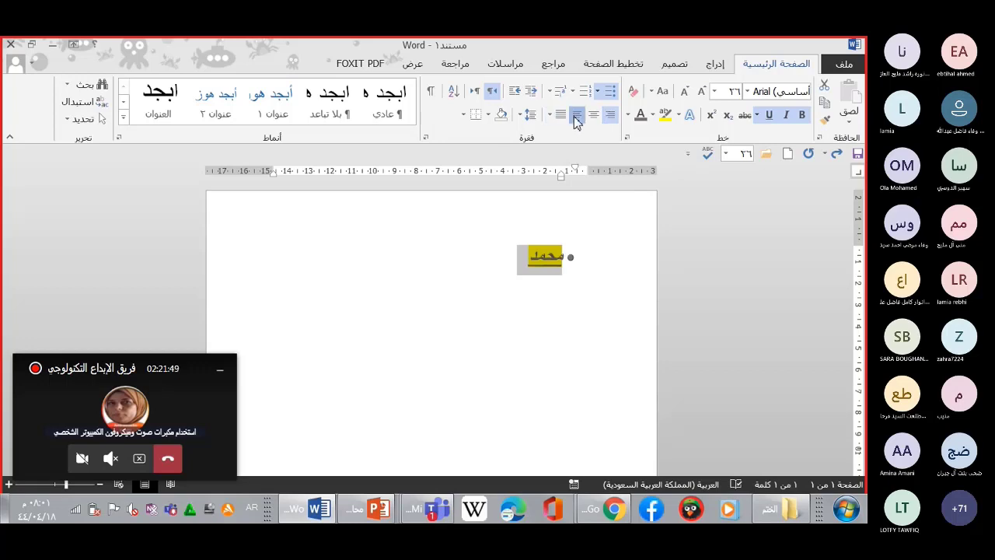
click(576, 117)
click(550, 115)
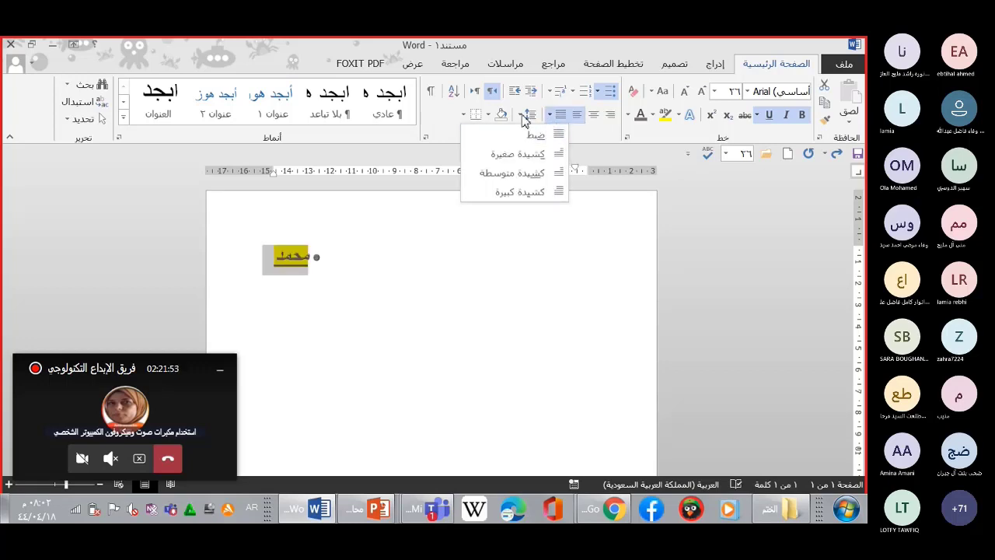
click(523, 116)
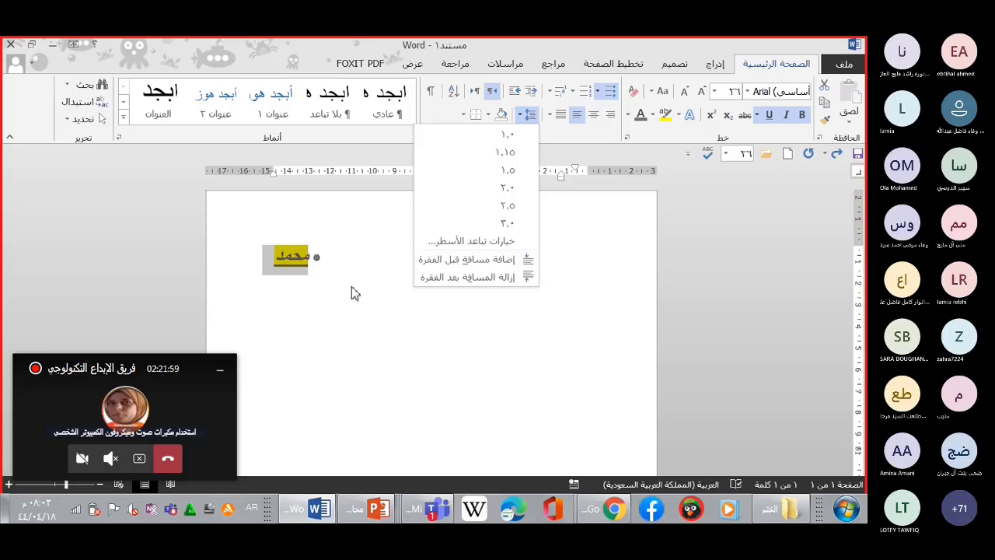
click(311, 333)
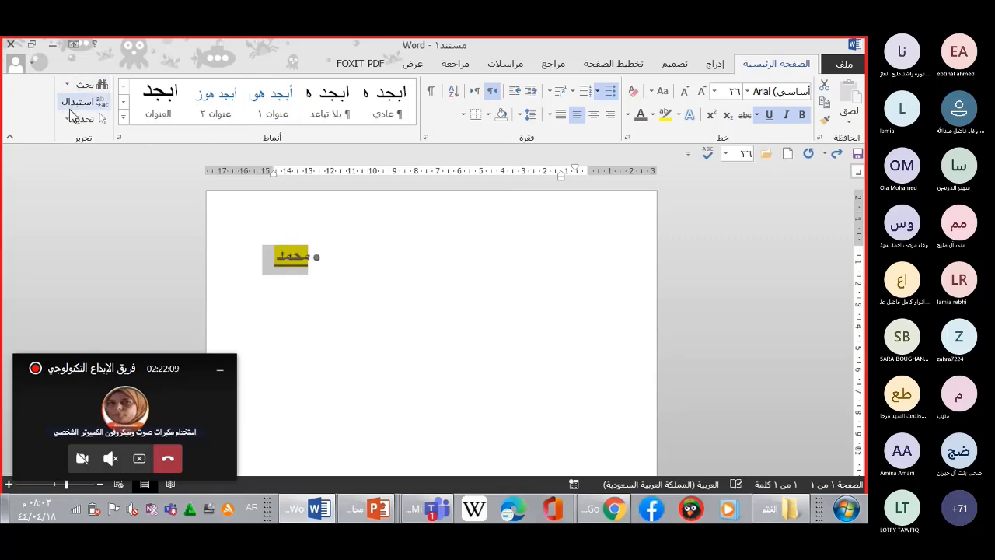
Switch to the Insert tab and pin the ribbon permanently open
double_click(714, 67)
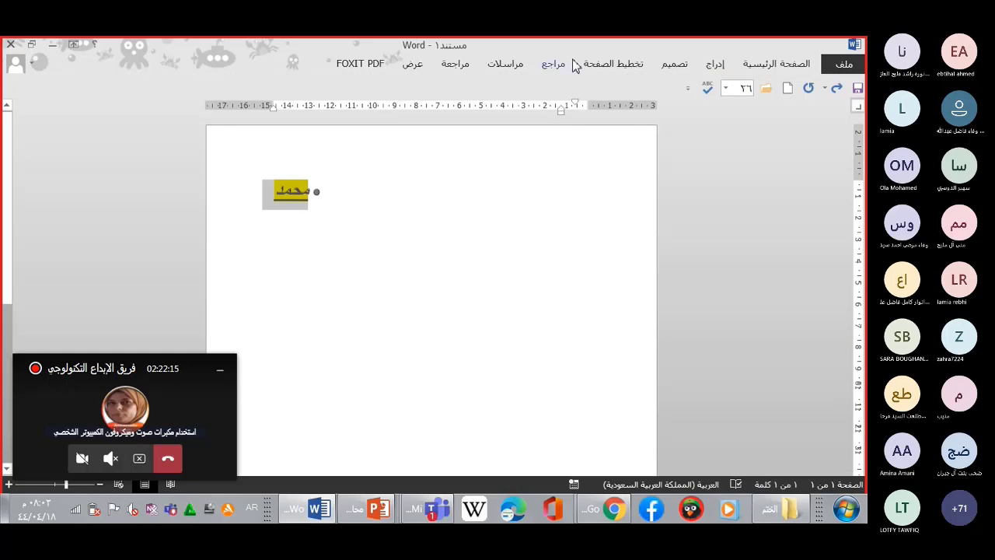
click(722, 70)
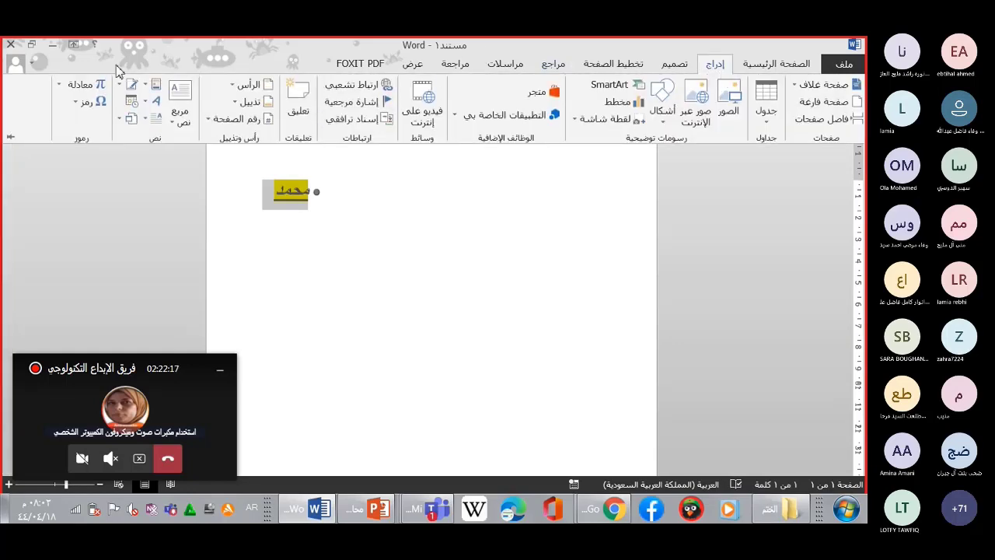
click(12, 140)
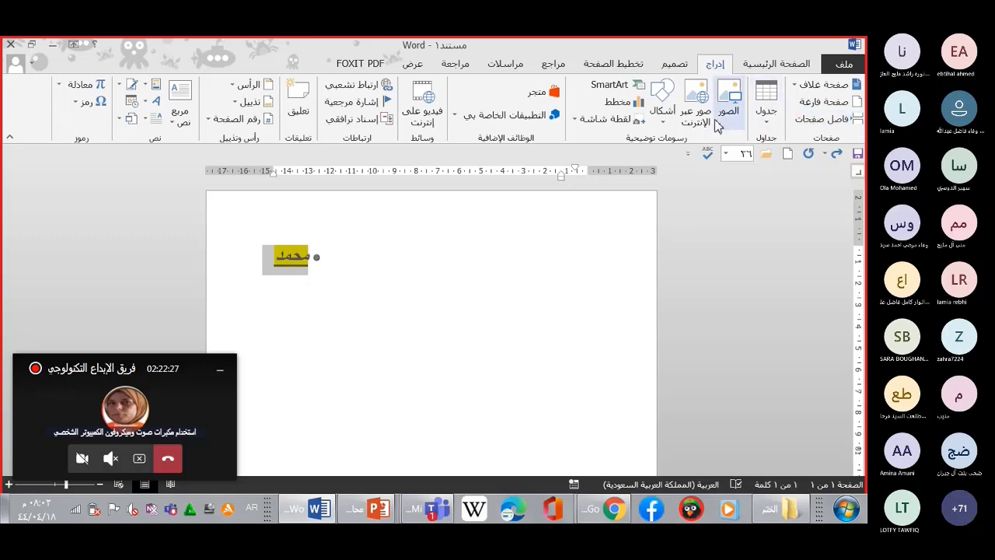
Browse the Table and Shapes dropdowns, closing both without inserting anything
click(768, 125)
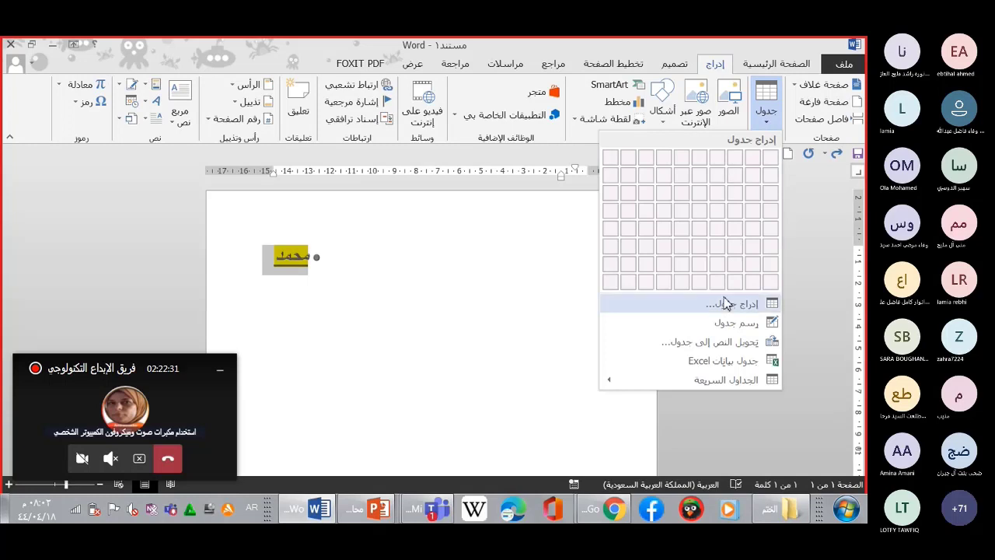
click(702, 367)
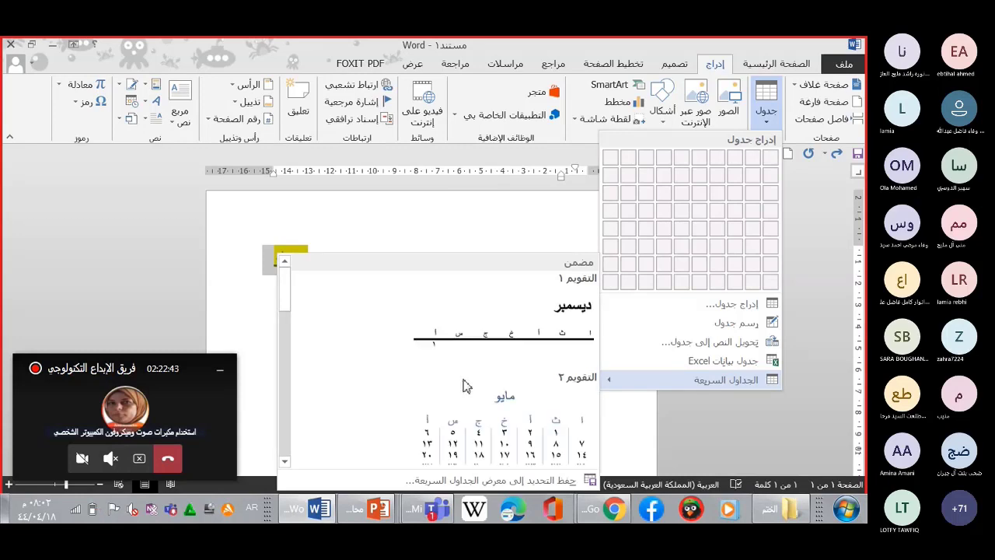
click(455, 226)
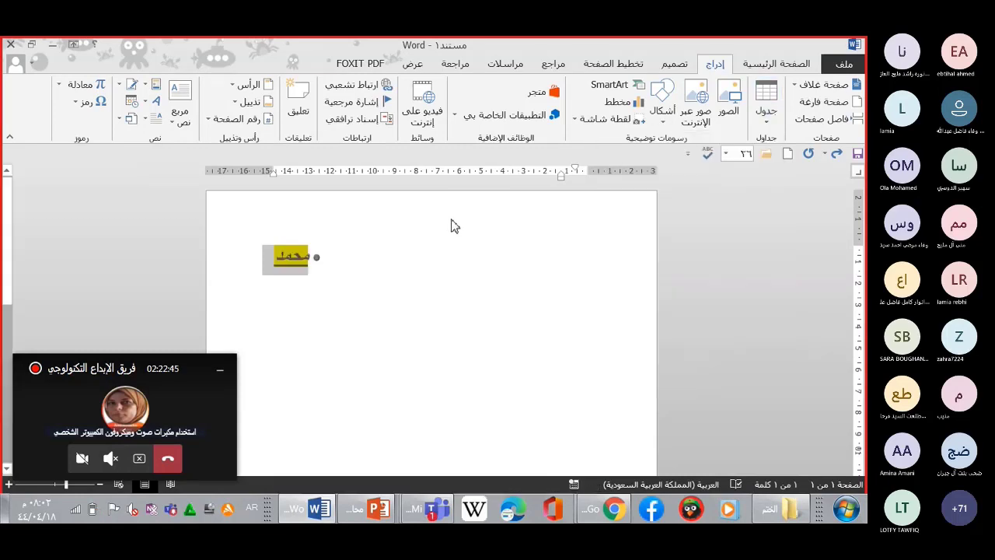
click(661, 117)
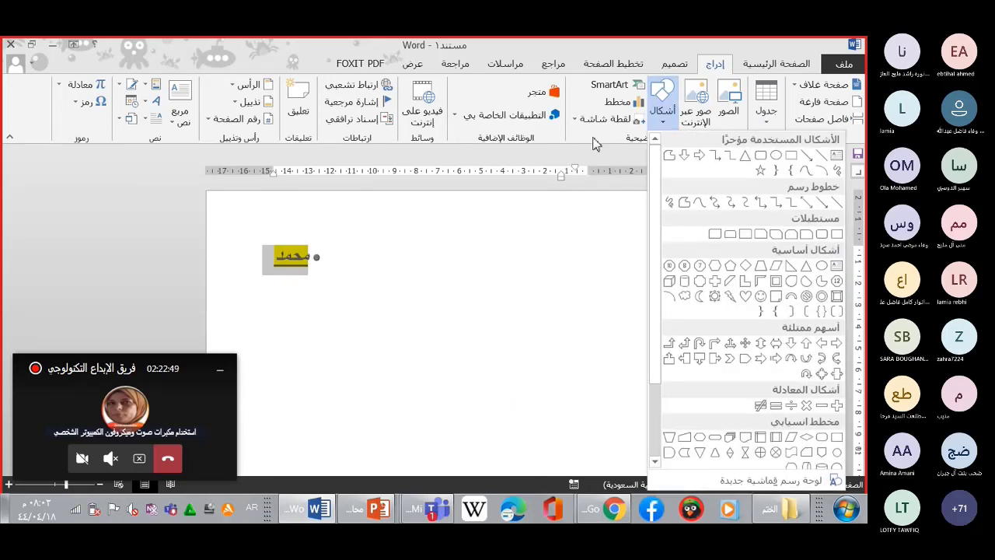
click(592, 140)
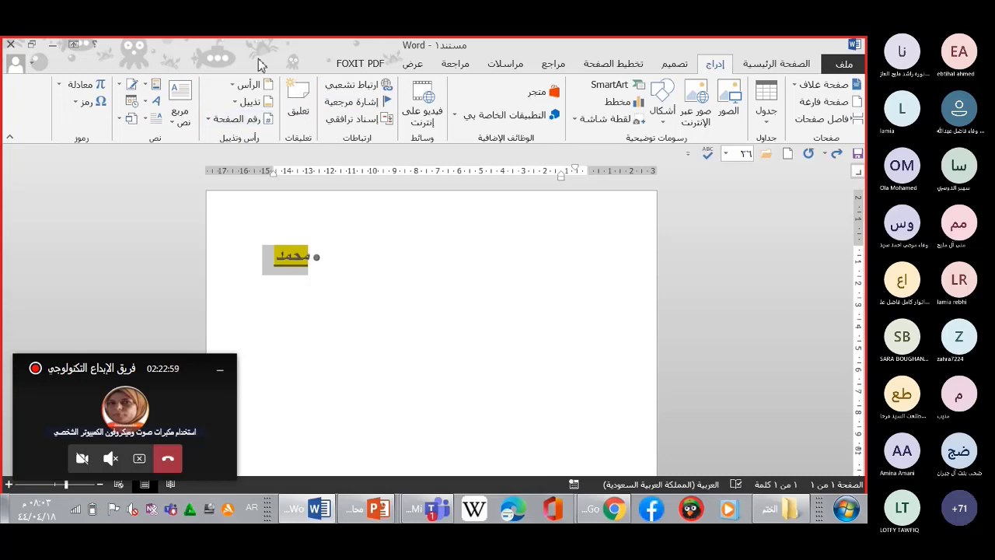
click(248, 88)
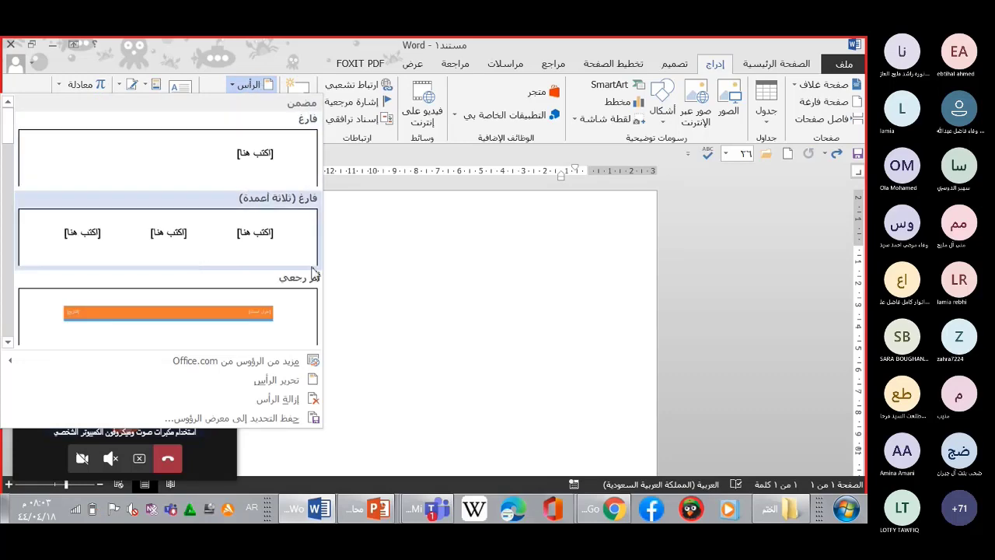
click(433, 349)
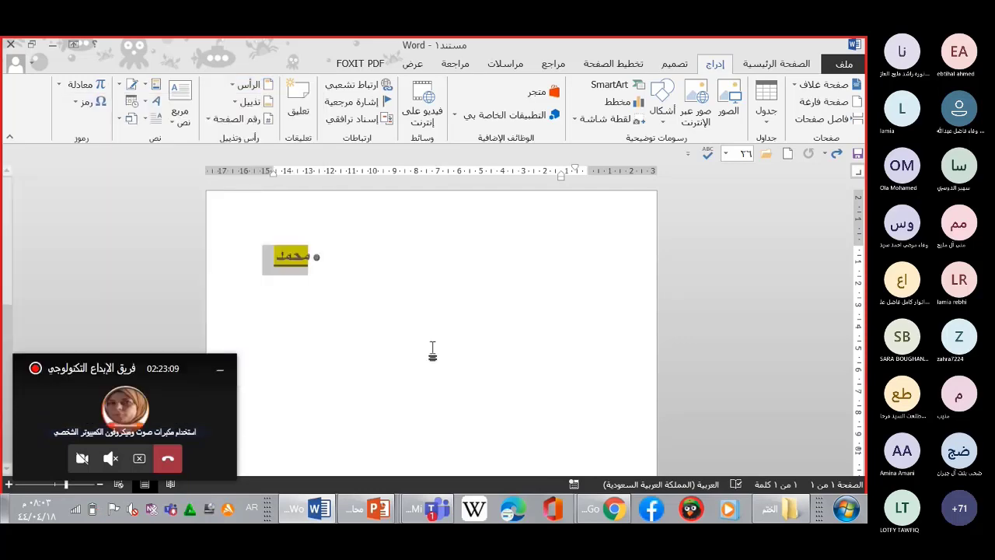
click(216, 120)
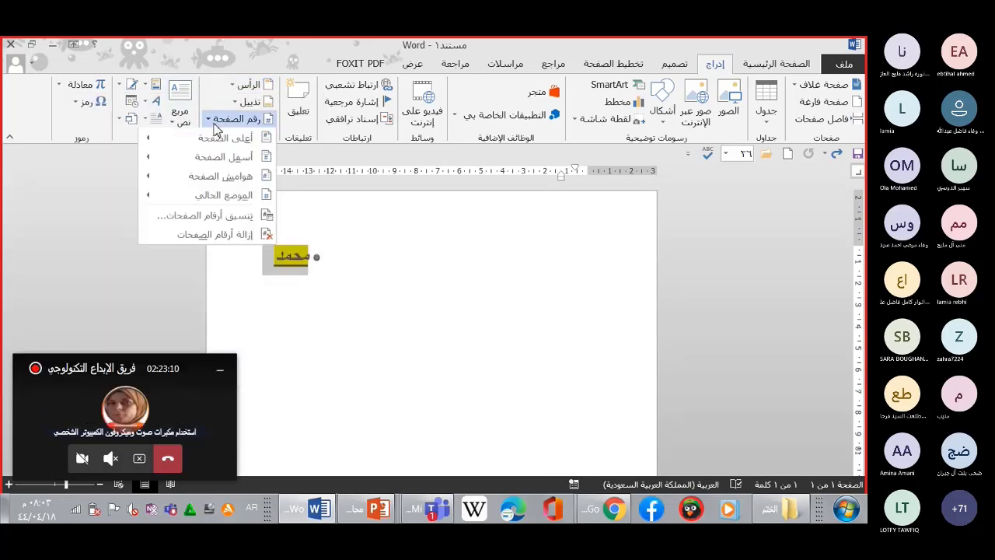
mouse_move(216, 145)
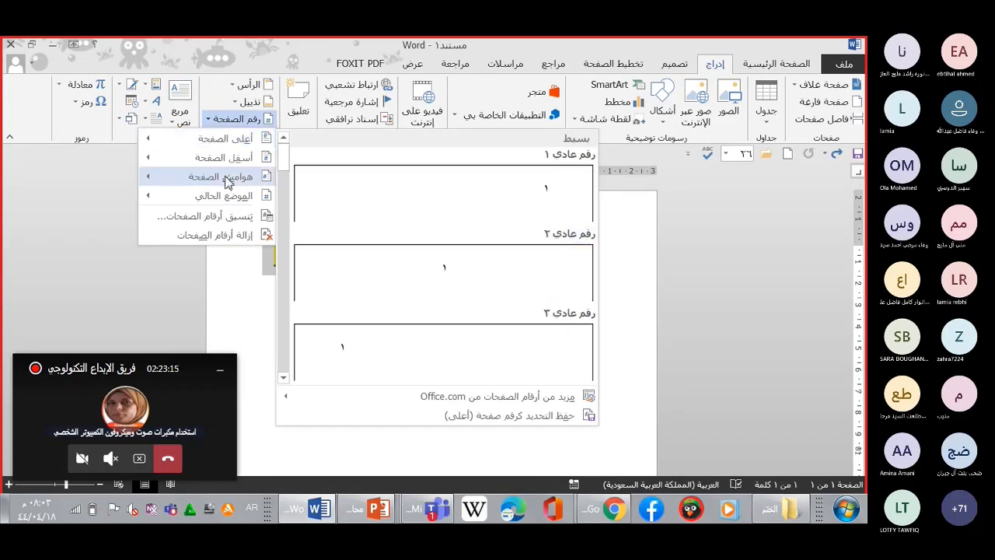
mouse_move(203, 190)
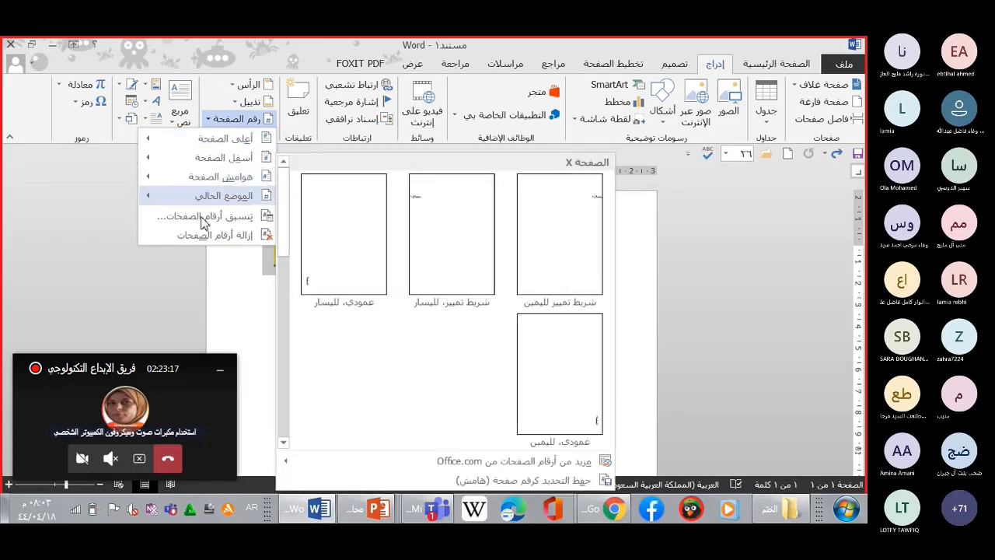
click(200, 275)
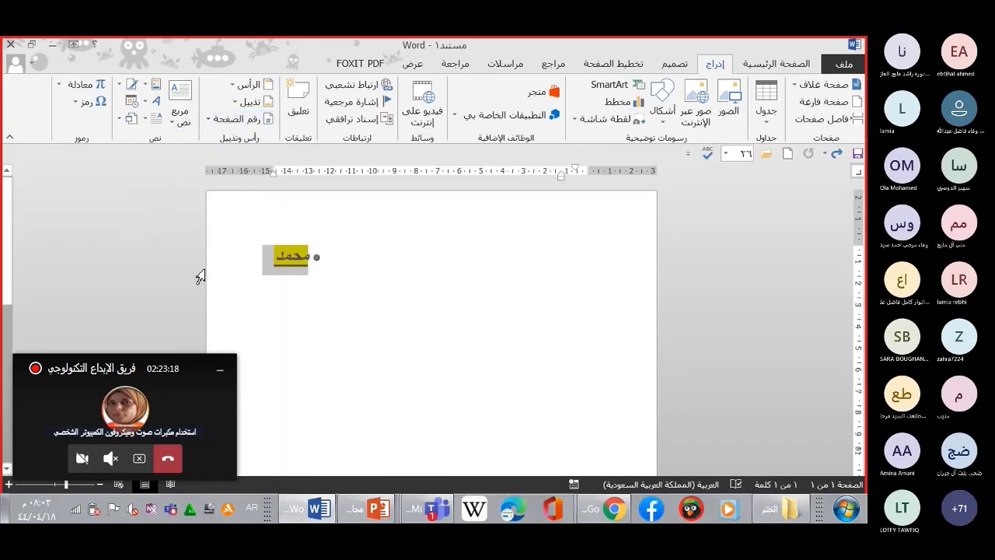
click(176, 124)
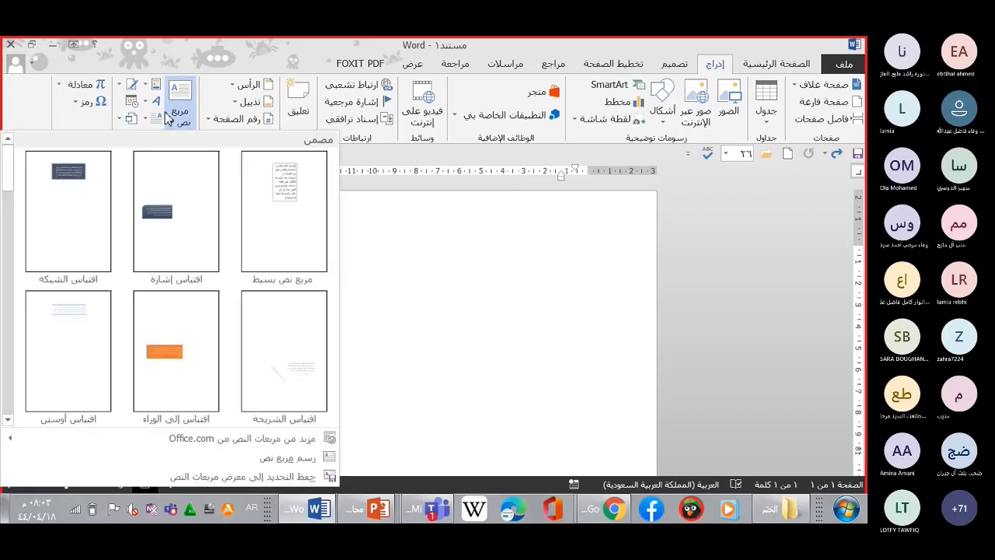
click(151, 107)
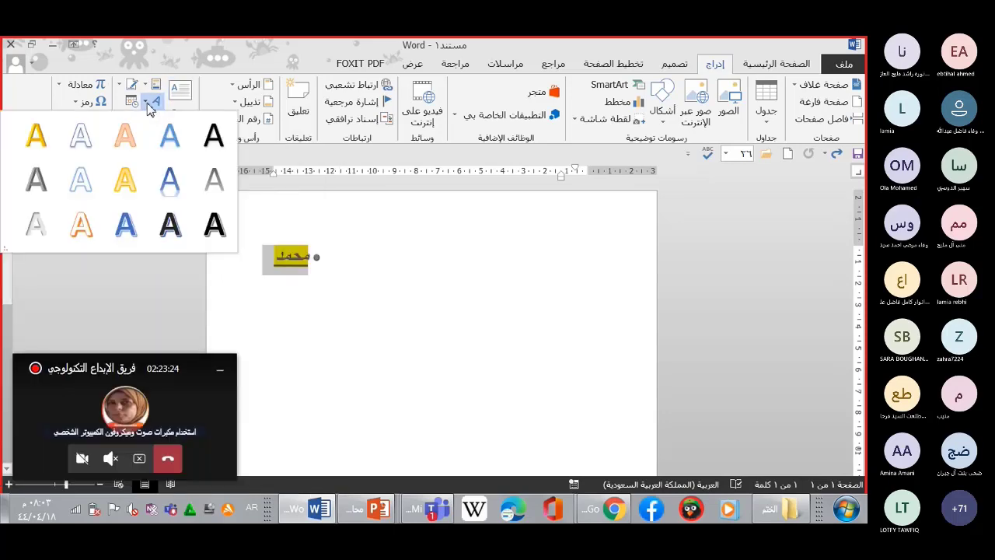
click(81, 86)
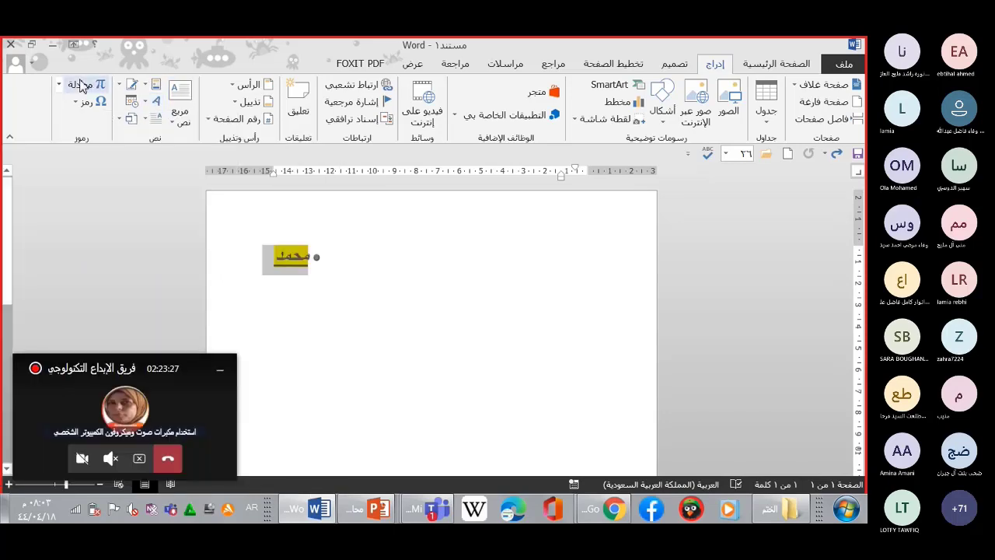
click(82, 85)
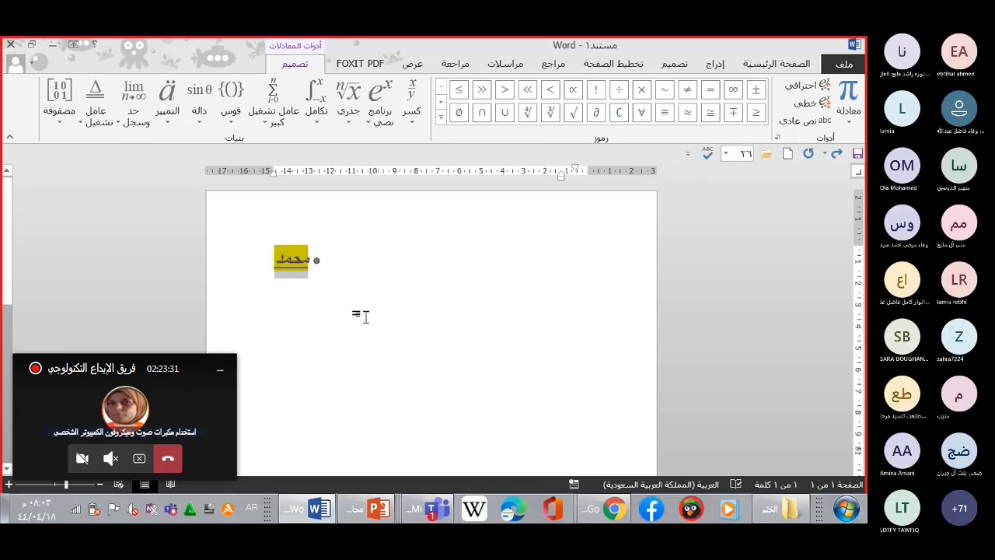
click(333, 371)
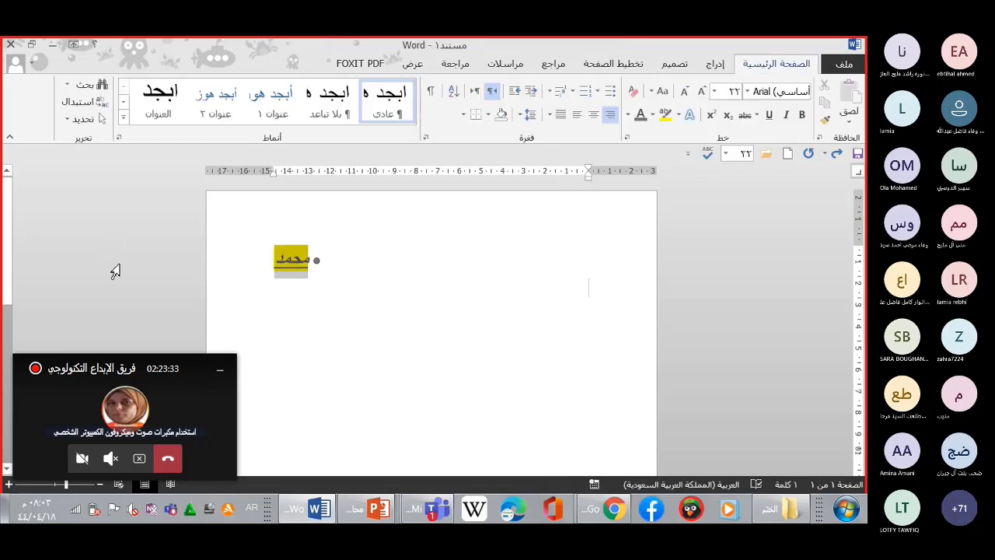
click(289, 258)
key(Delete)
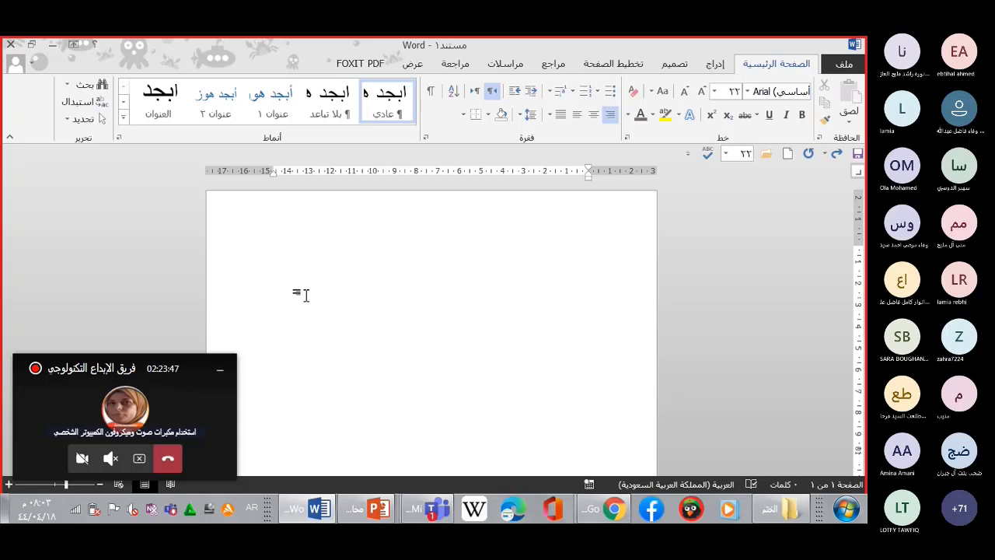
click(715, 65)
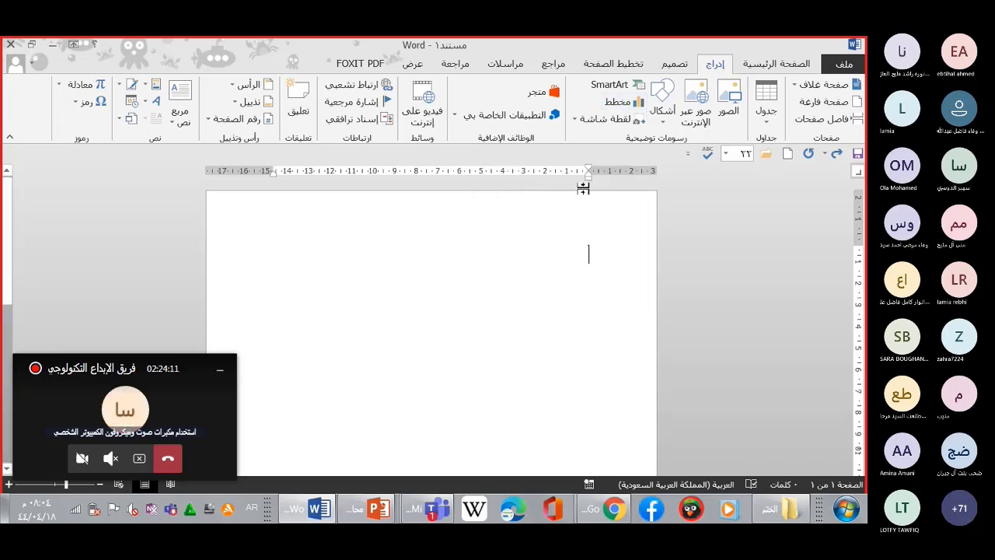
click(665, 124)
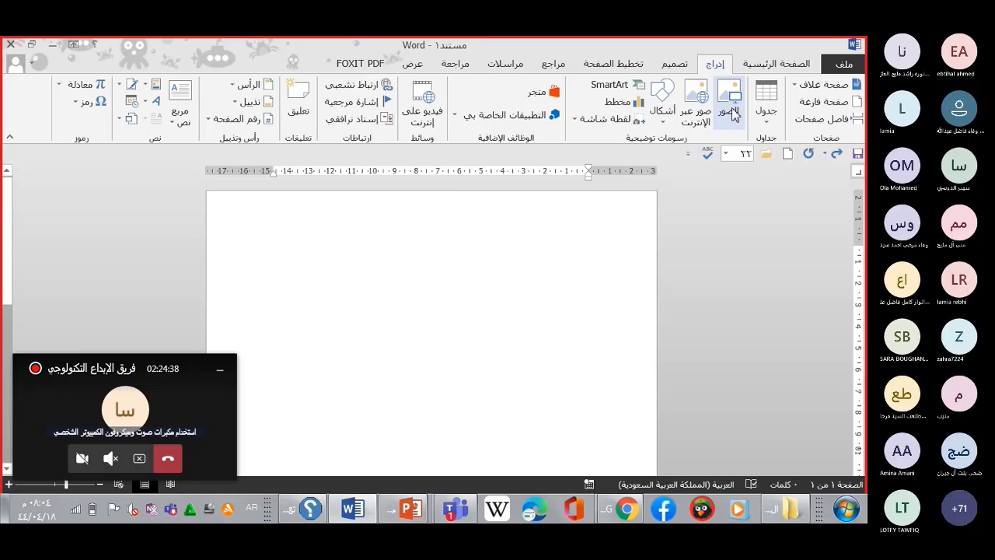
Draw a blue circle on the empty page with the Oval shape
click(664, 115)
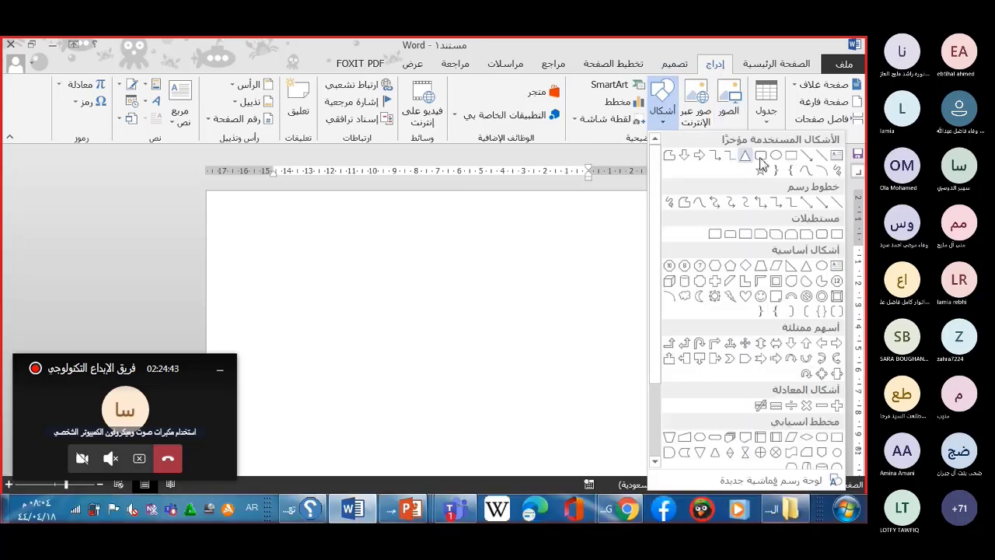
click(776, 156)
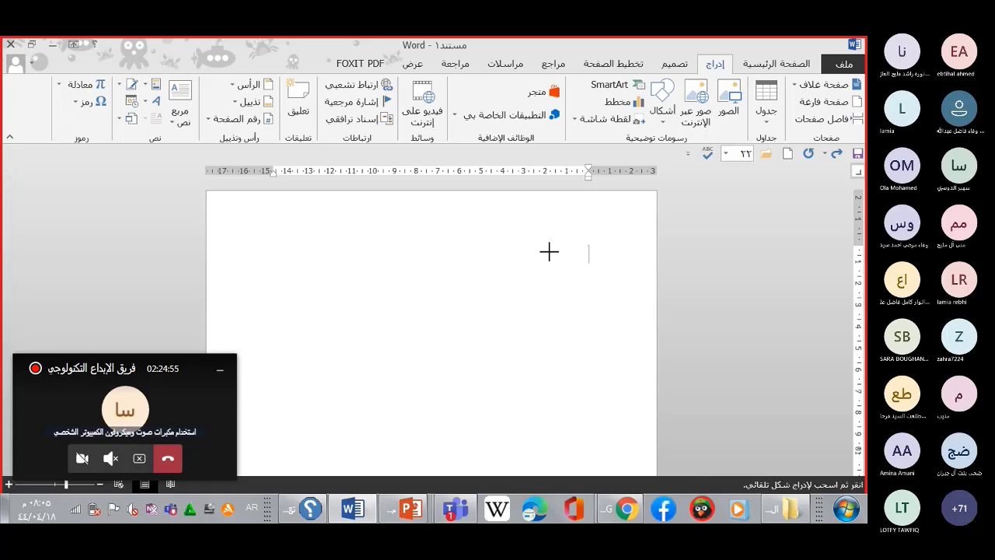
drag(549, 251, 440, 353)
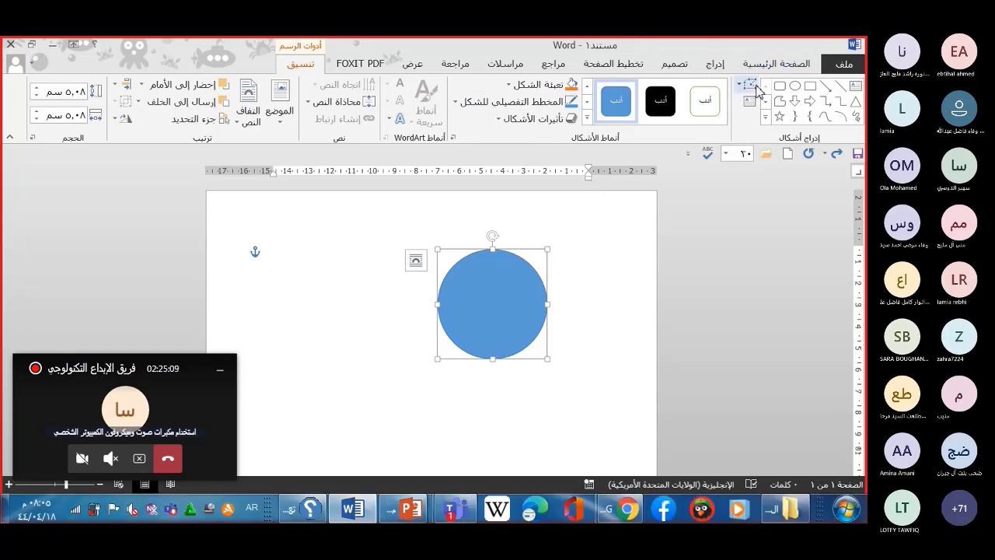
Paste a copy of the circle and enlarge it outward around the original
click(787, 70)
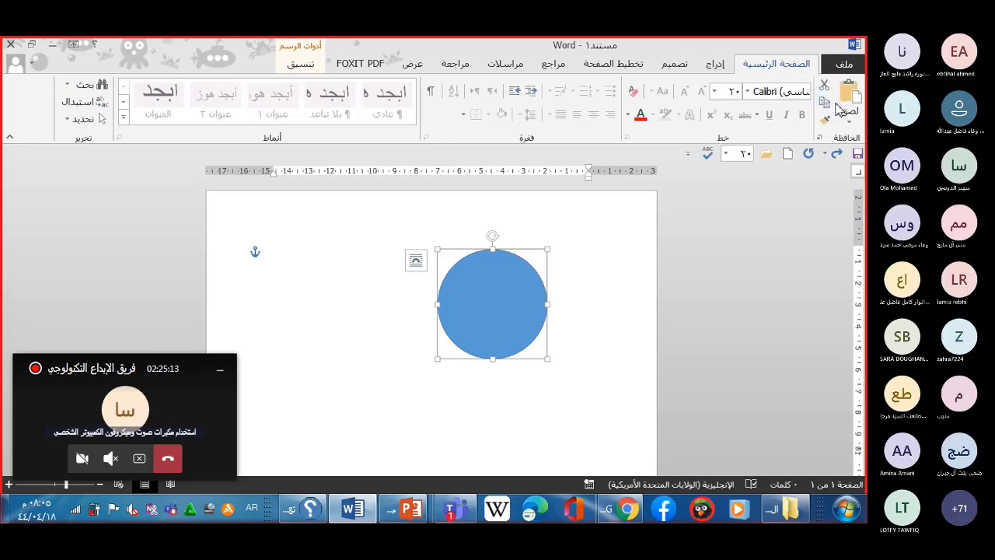
click(847, 99)
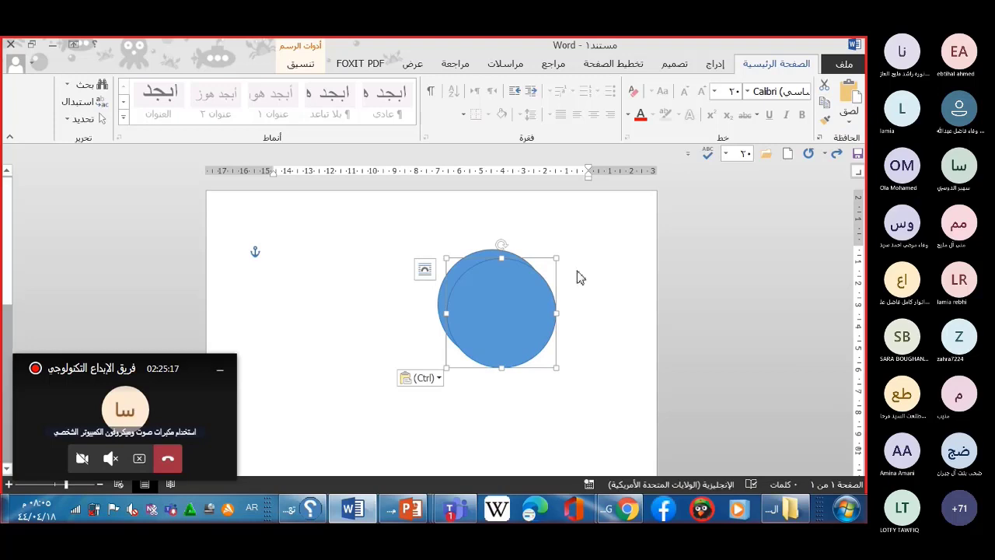
drag(558, 259, 563, 245)
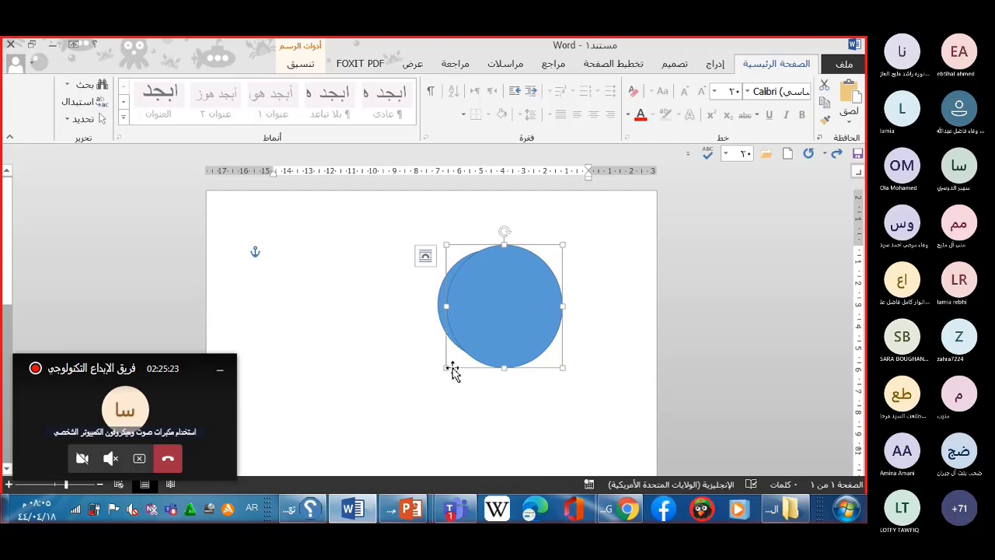
key(Left)
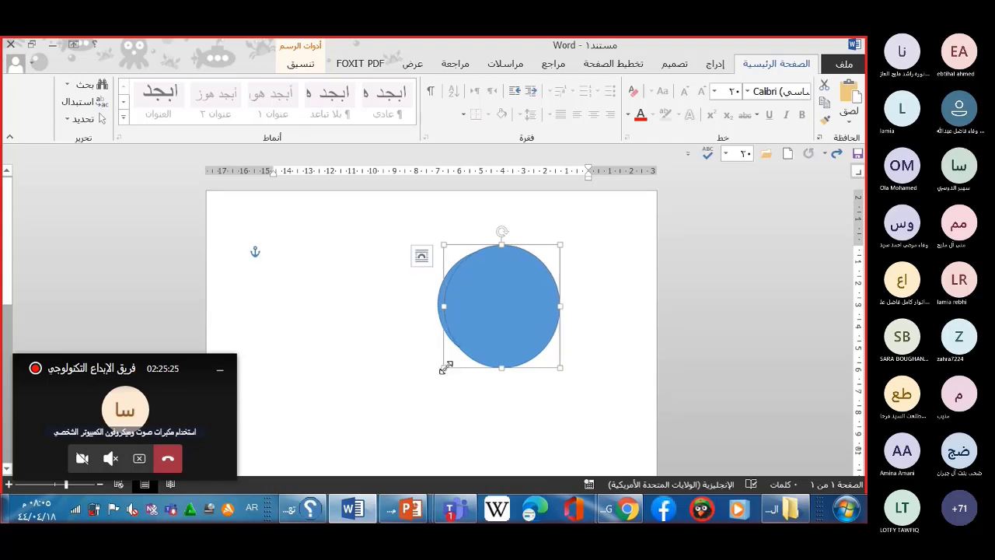
drag(445, 368, 411, 355)
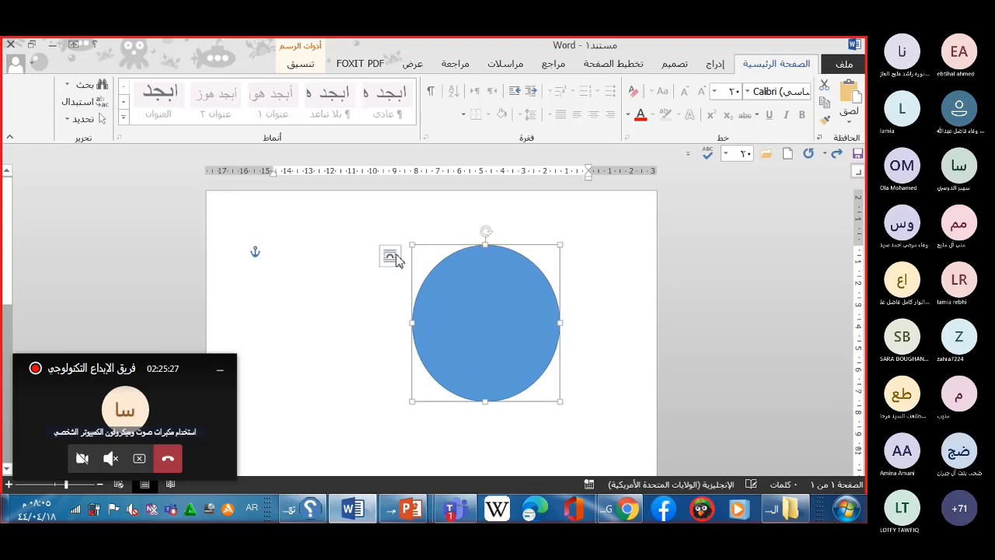
drag(412, 245, 402, 242)
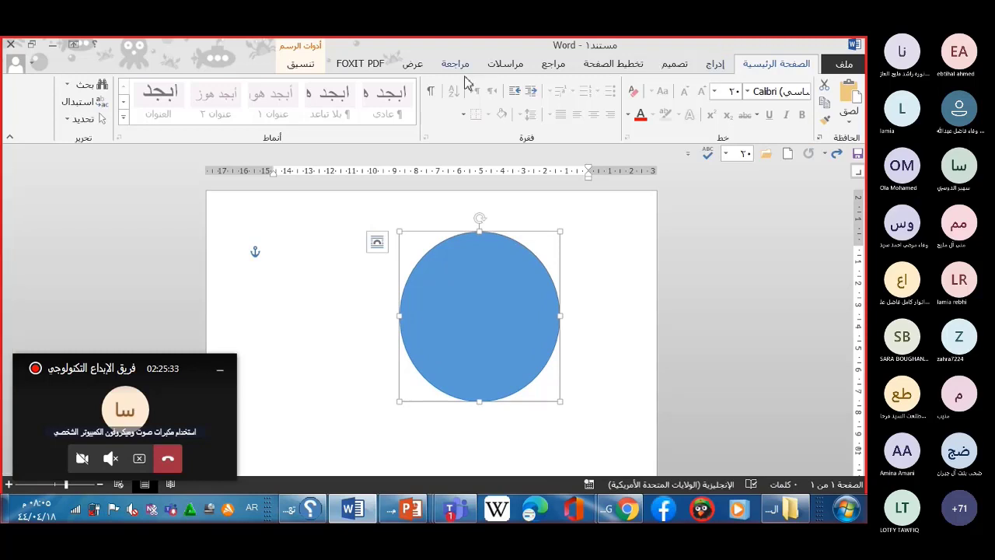
Give the large circle no fill and a 2.25 pt outline, then centre the small circle inside
click(301, 67)
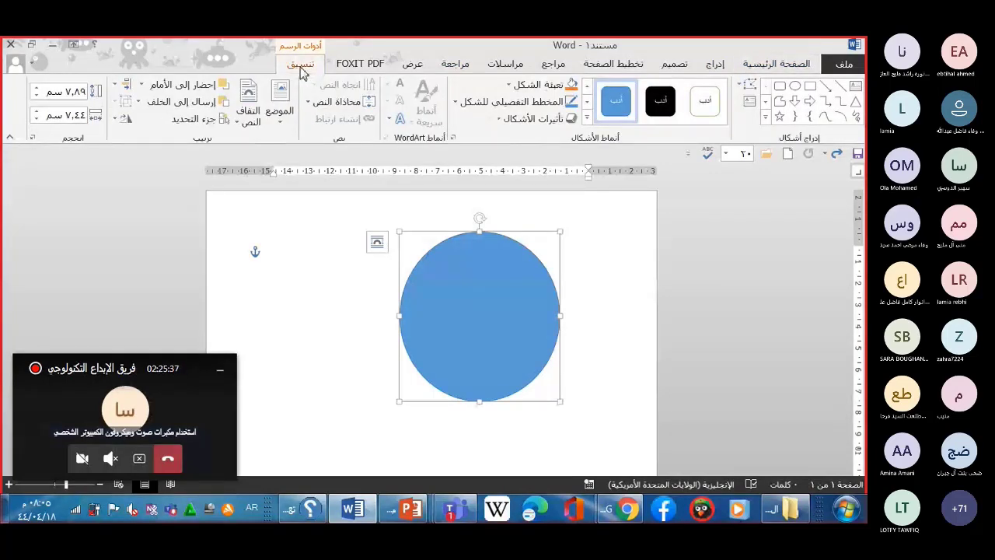
click(572, 87)
click(536, 221)
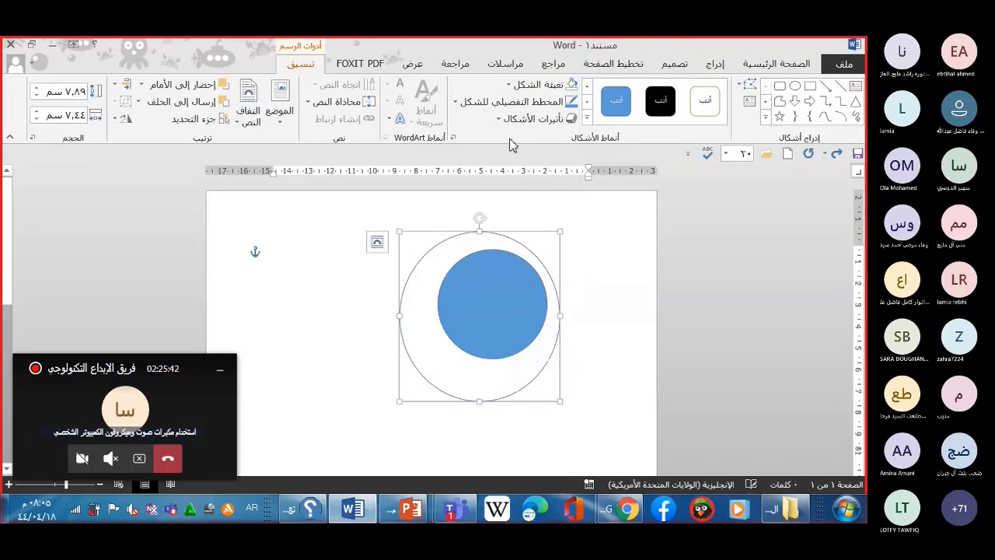
click(516, 105)
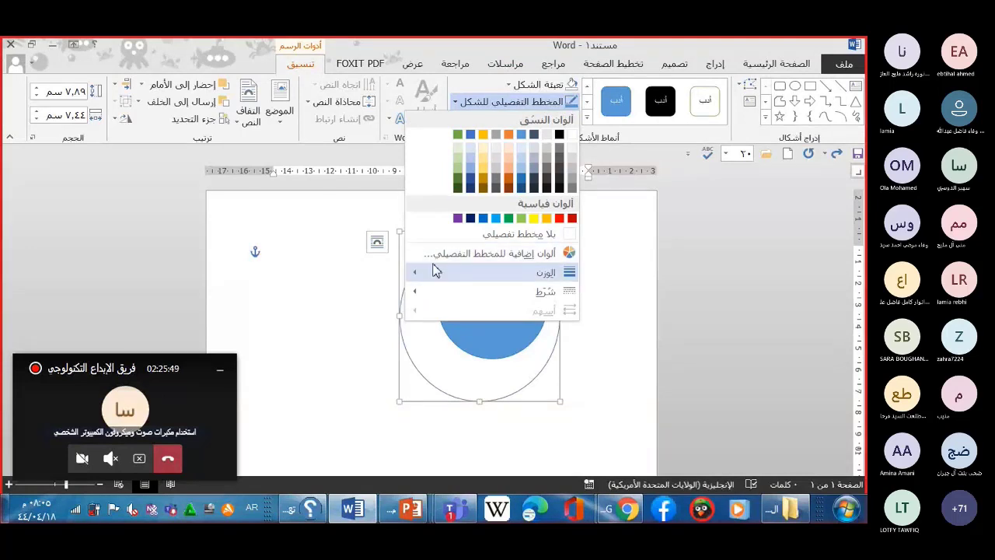
mouse_move(420, 272)
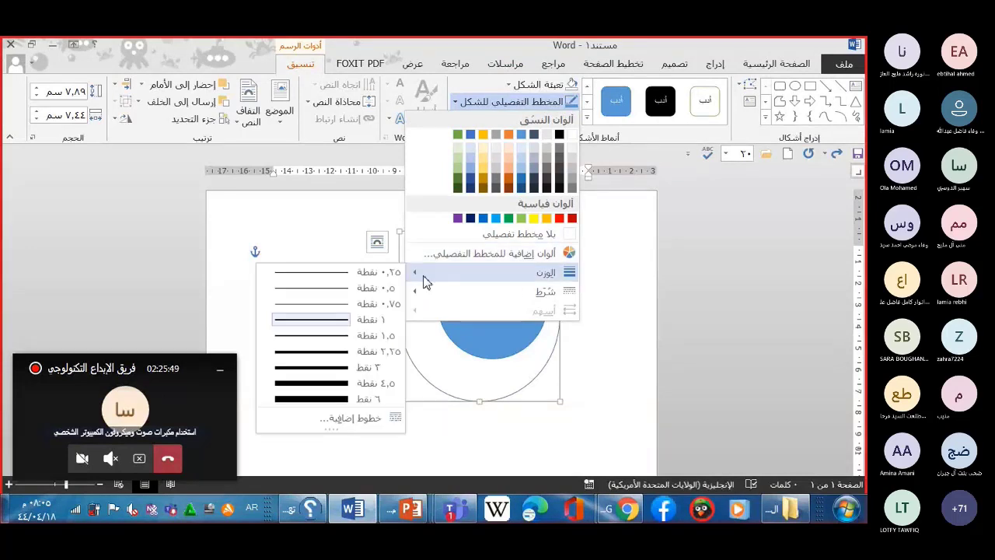
click(354, 354)
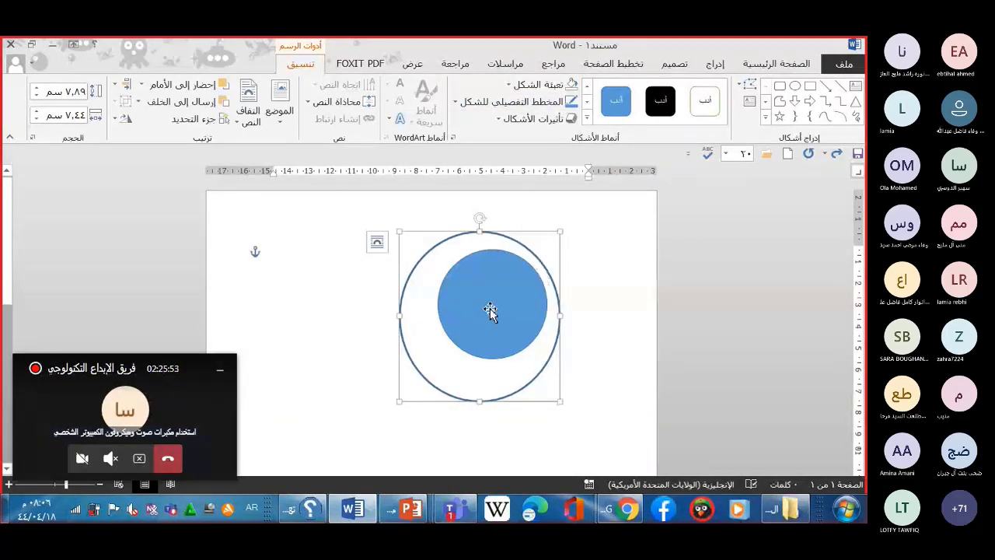
drag(493, 311, 476, 318)
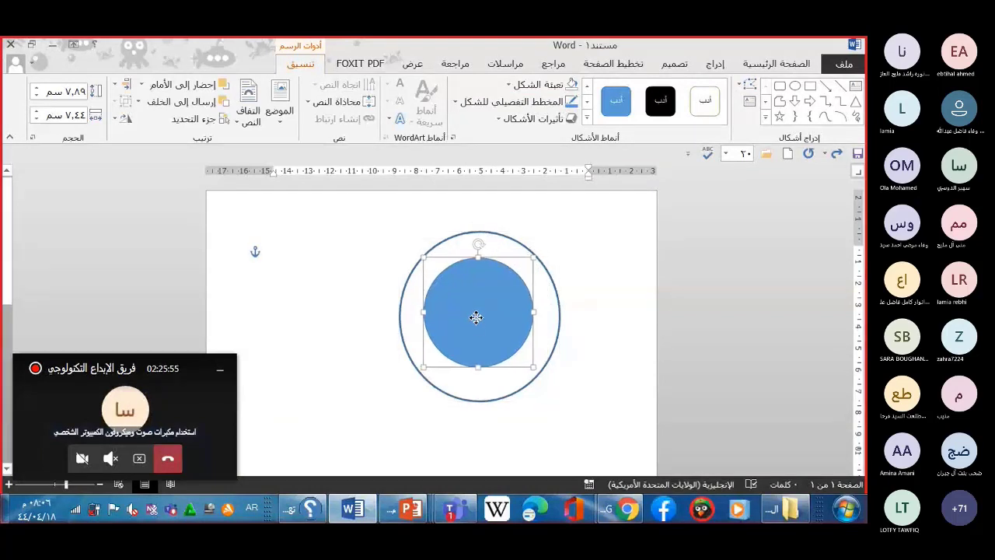
Remove the inner circle's fill and give it a blue outline
click(513, 86)
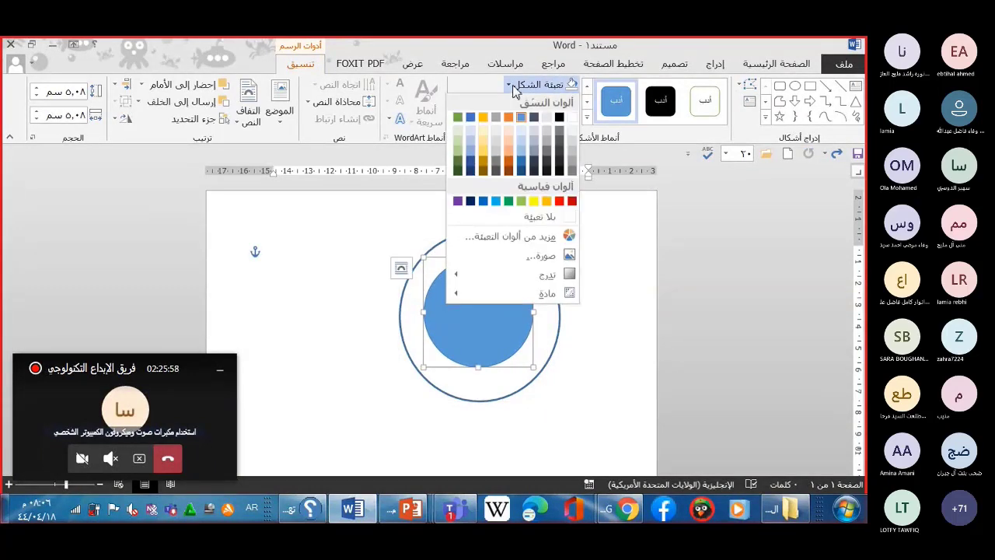
click(409, 204)
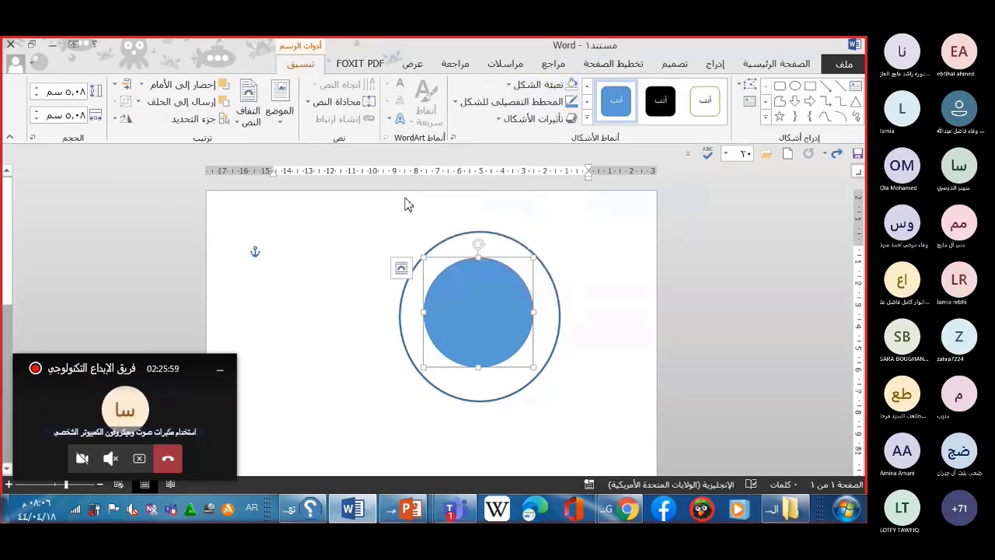
click(458, 103)
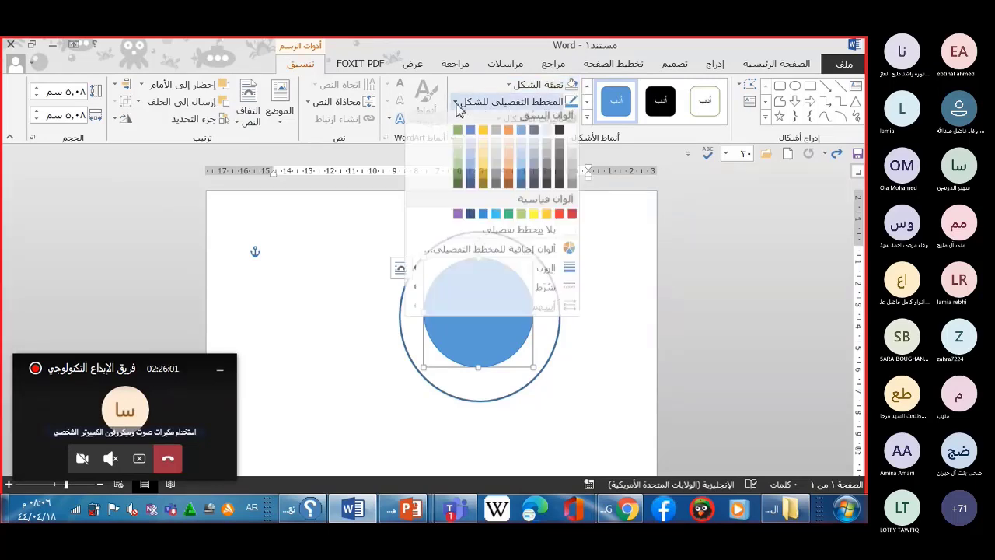
click(546, 220)
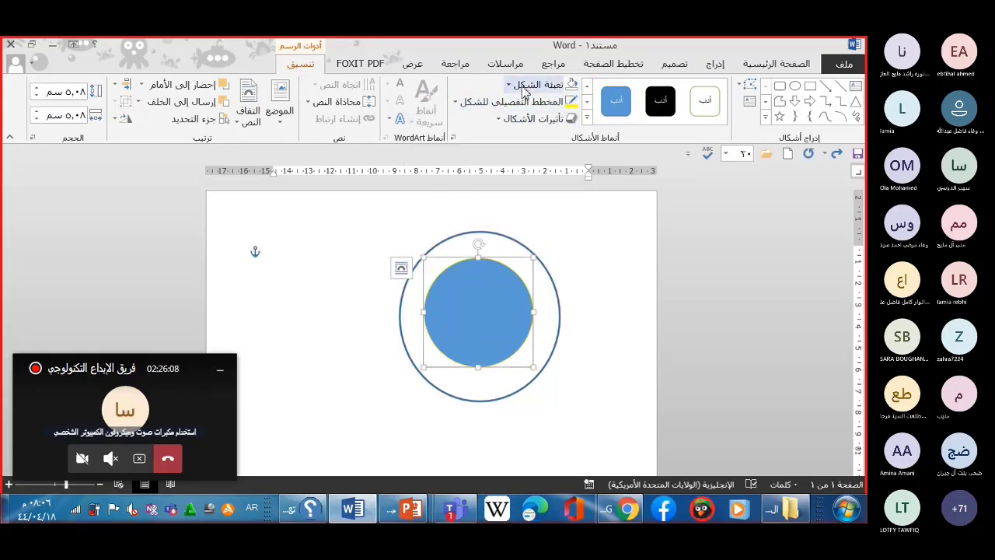
click(516, 86)
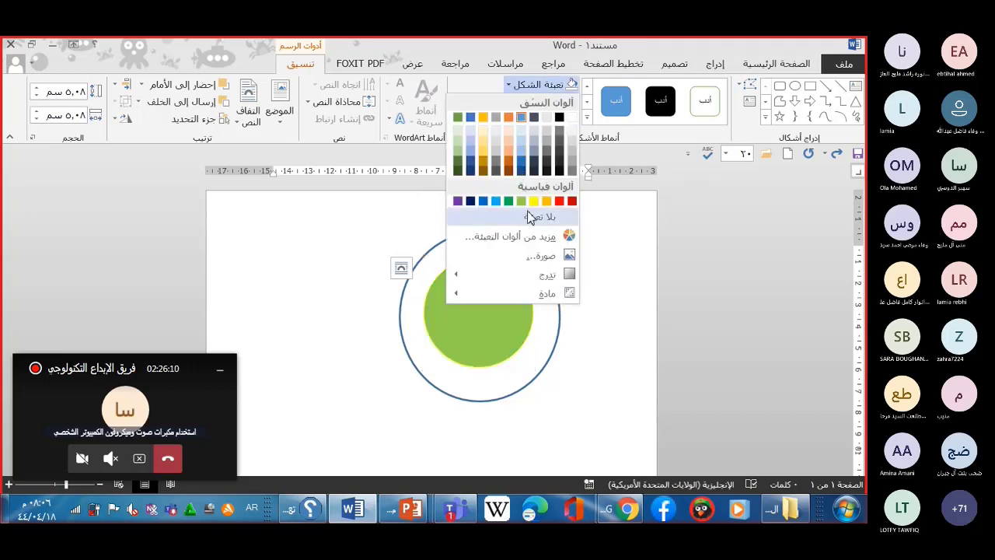
click(509, 155)
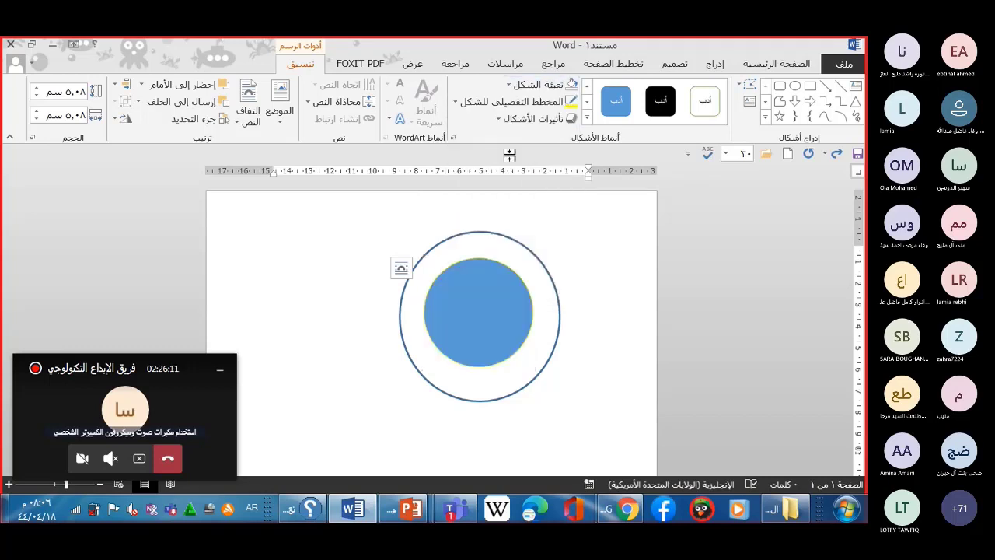
click(457, 102)
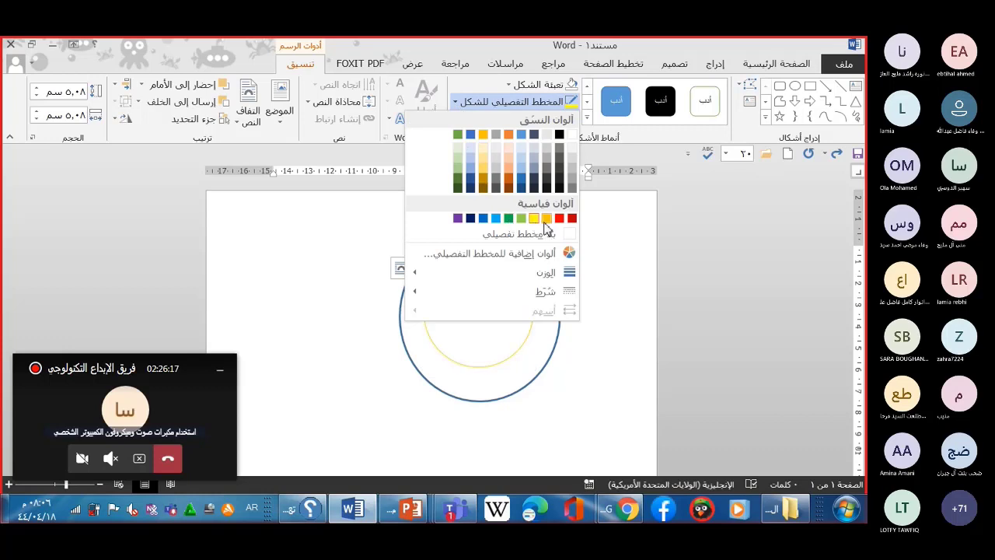
click(496, 218)
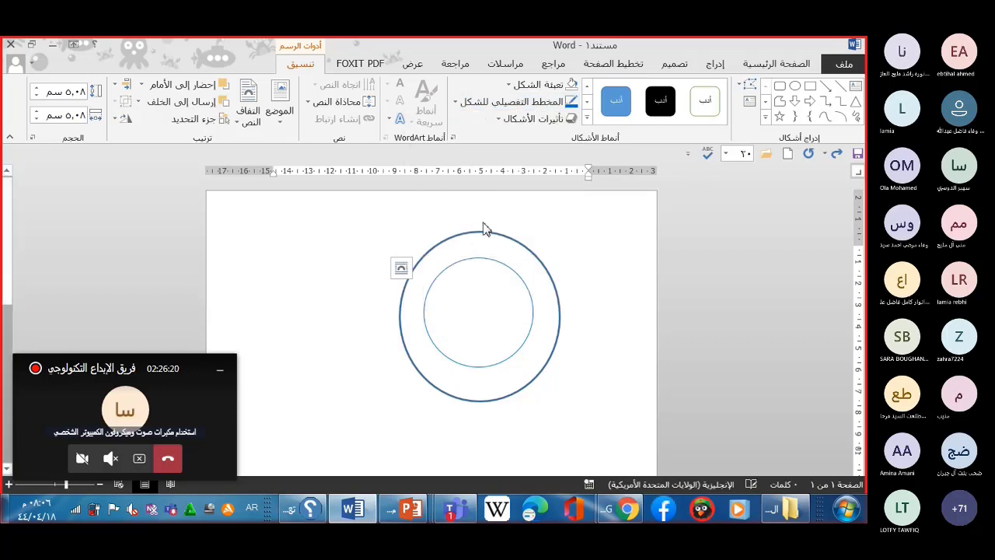
Thicken the inner circle's outline to 3 pt and deselect it
click(467, 102)
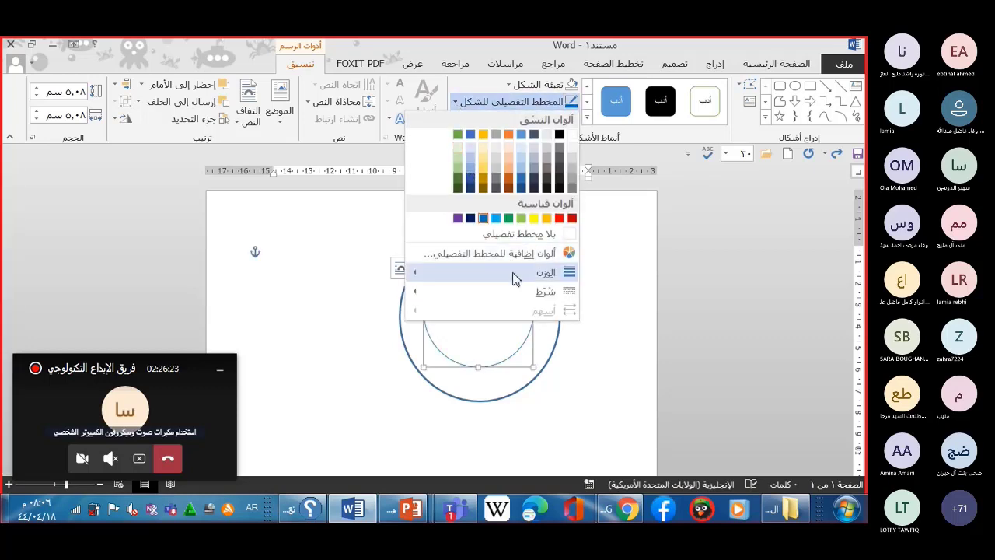
mouse_move(511, 275)
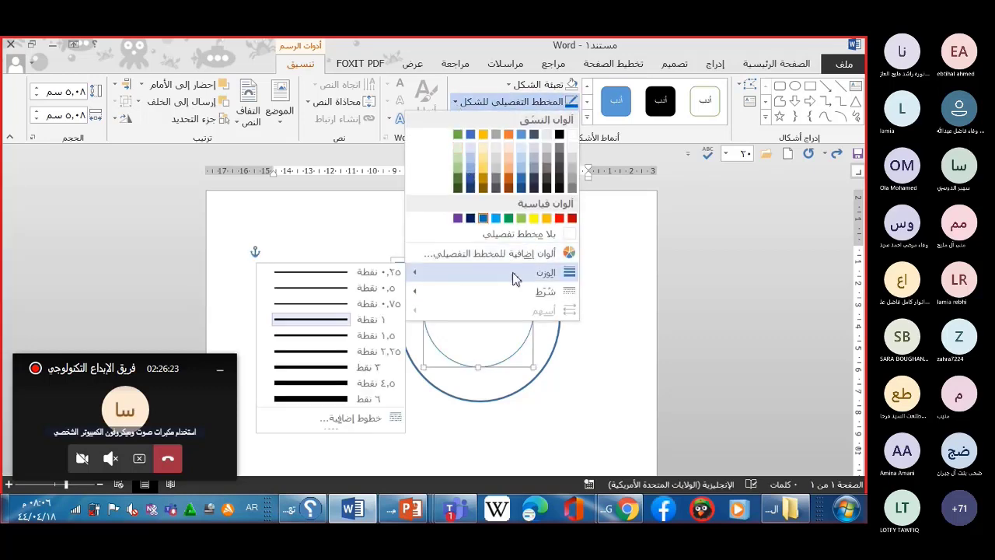
click(323, 366)
click(345, 309)
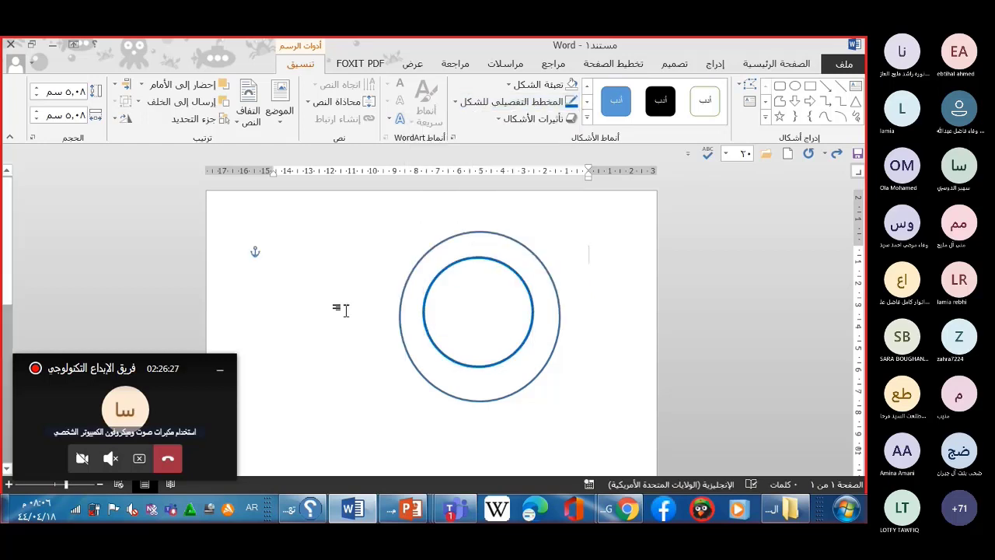
Set the outer circle's Shape Fill to No Fill
click(713, 65)
click(664, 124)
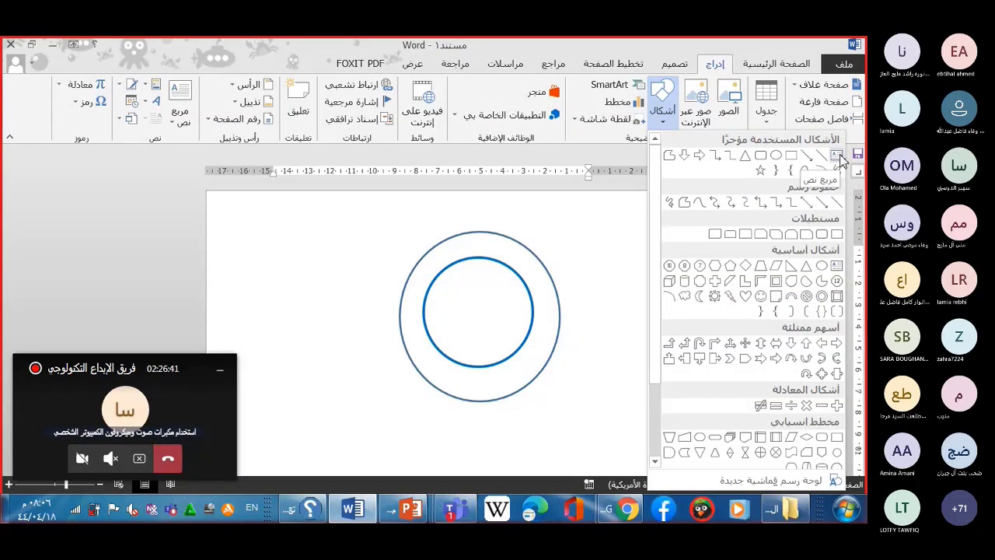
click(490, 255)
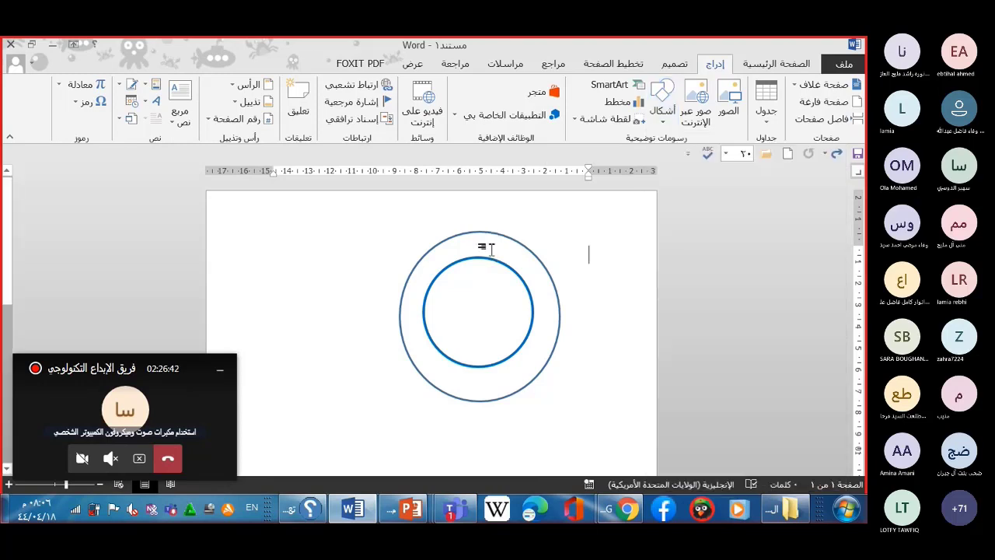
click(520, 248)
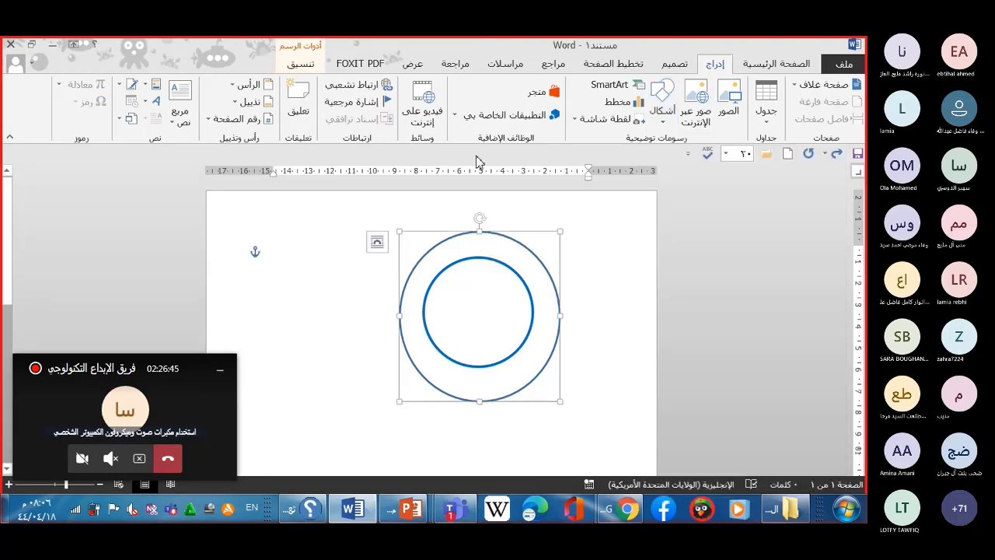
click(659, 126)
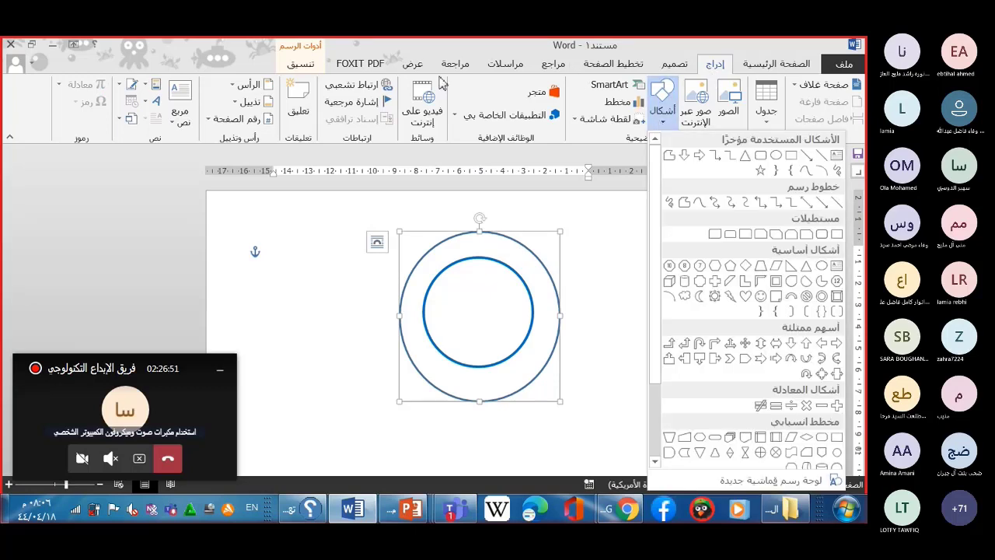
click(295, 65)
click(296, 65)
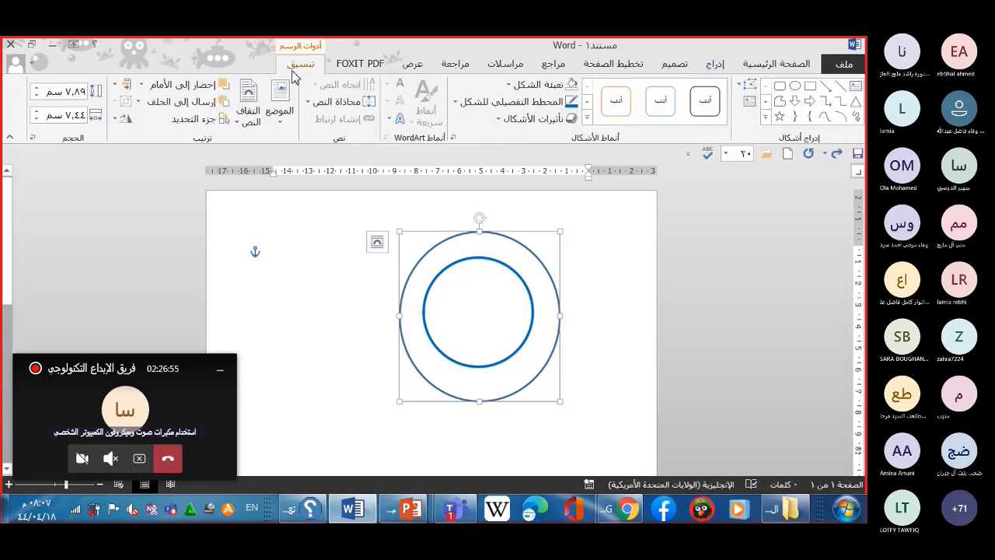
click(511, 85)
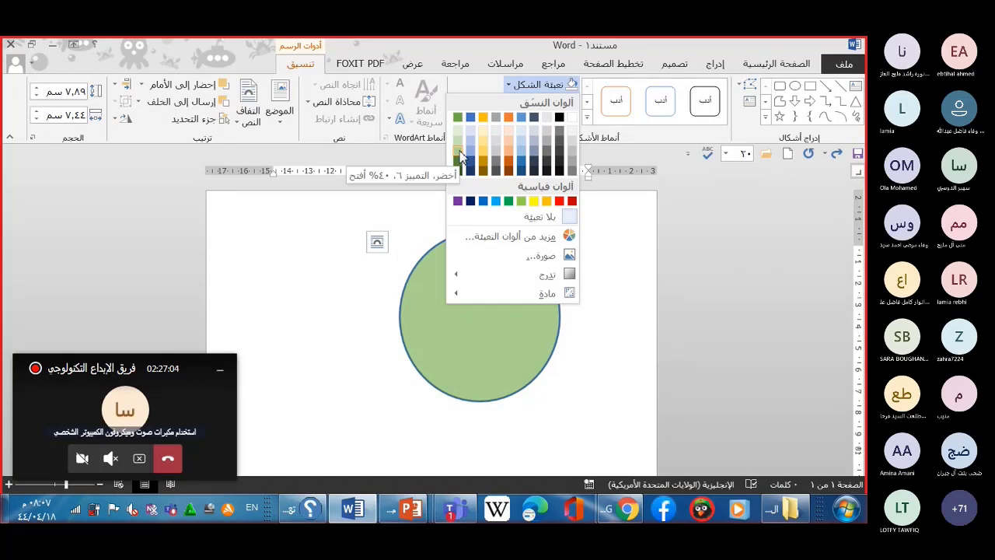
click(525, 220)
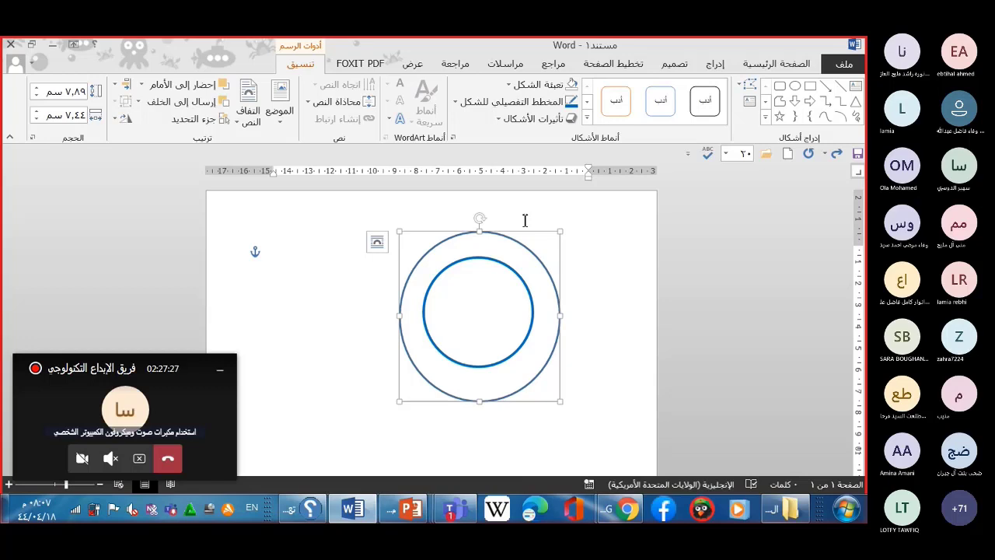
Choose the Text Box shape from the Insert Shapes gallery
click(716, 66)
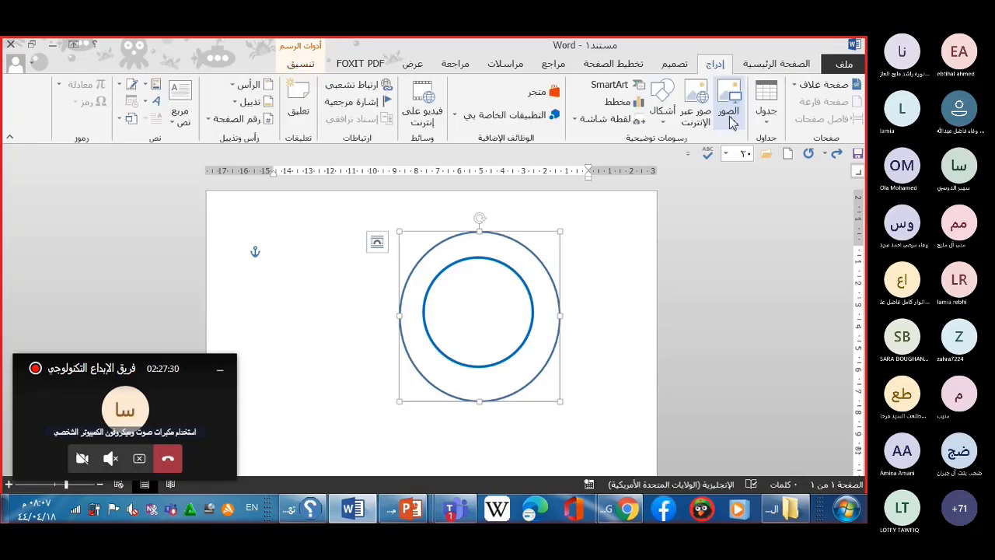
click(666, 122)
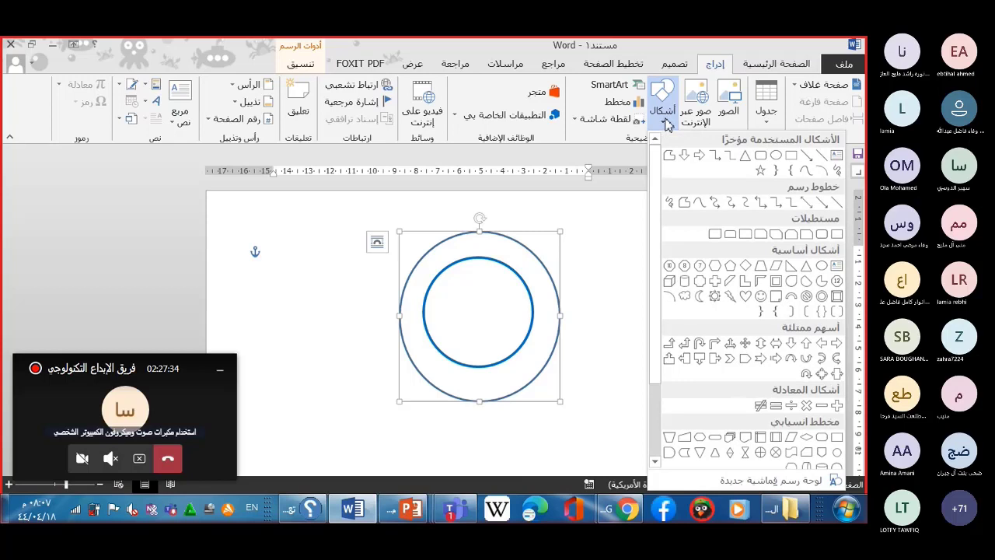
click(836, 155)
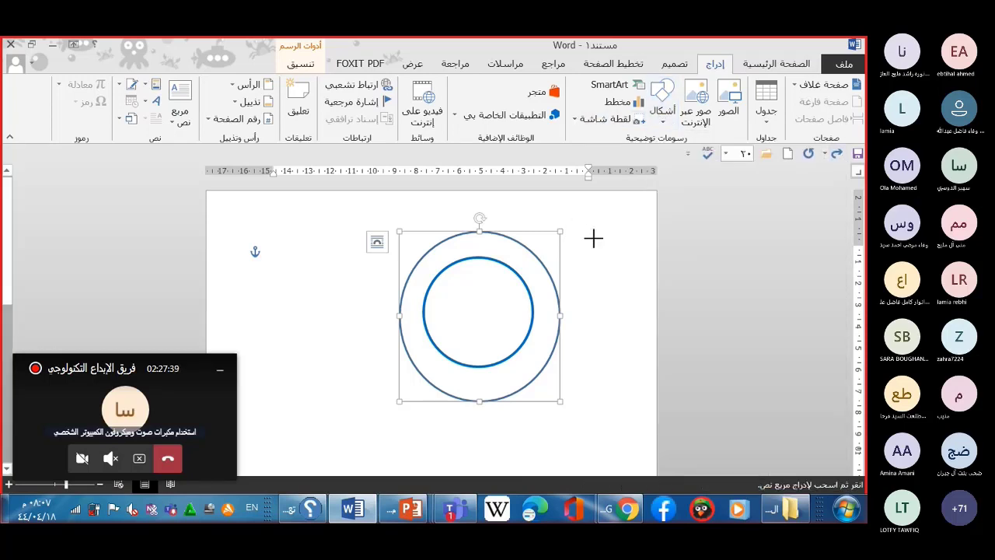
Draw a text box across the top of the circles and set it to No Fill
drag(600, 232, 336, 299)
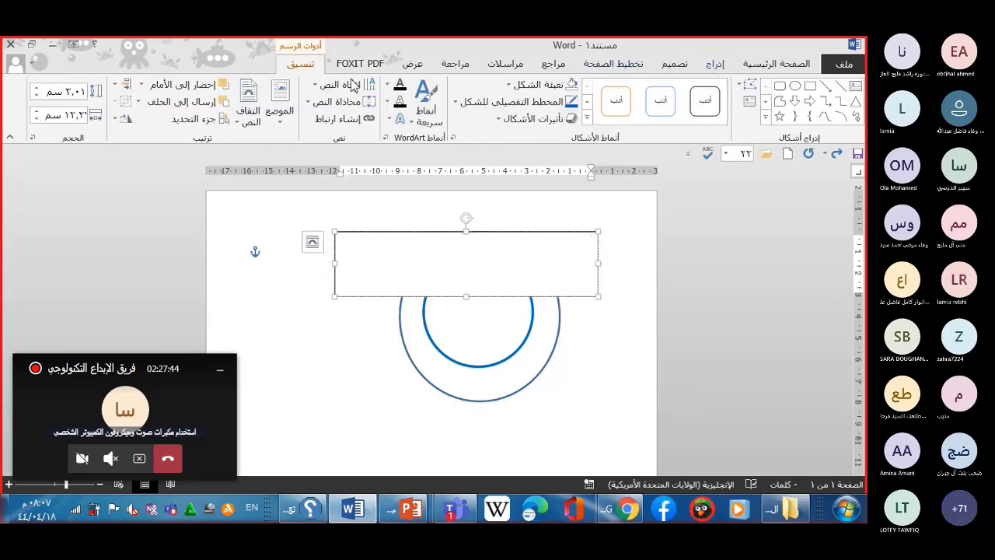
click(509, 86)
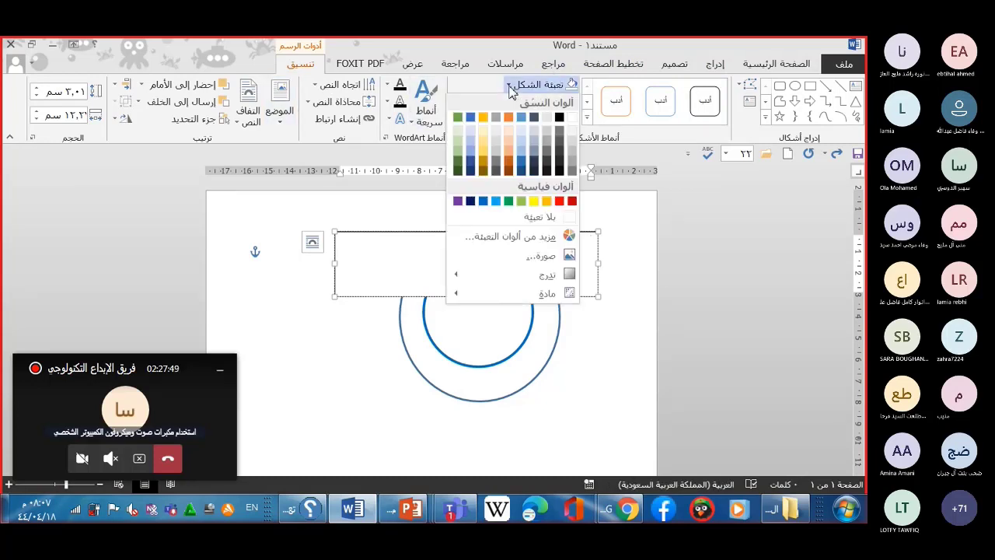
click(526, 217)
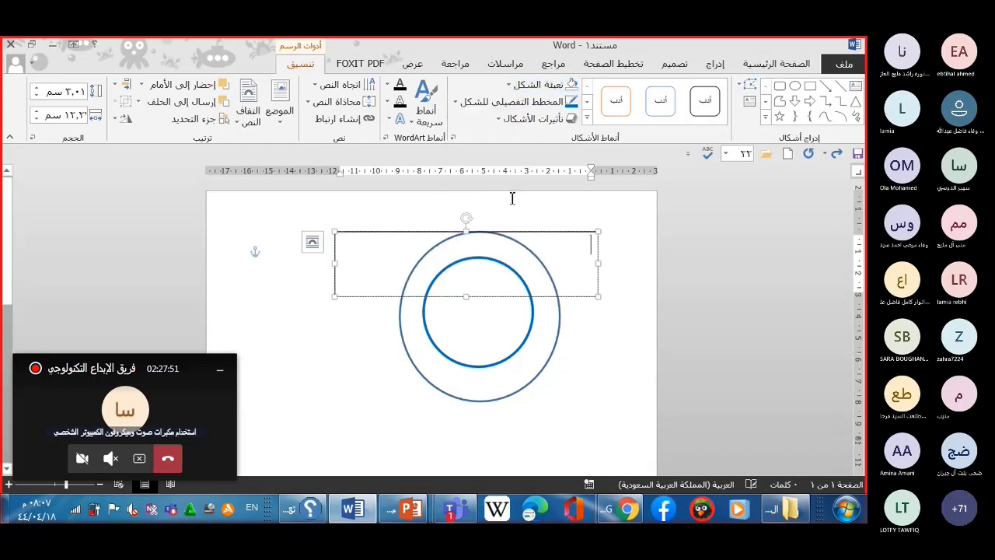
click(510, 102)
click(418, 231)
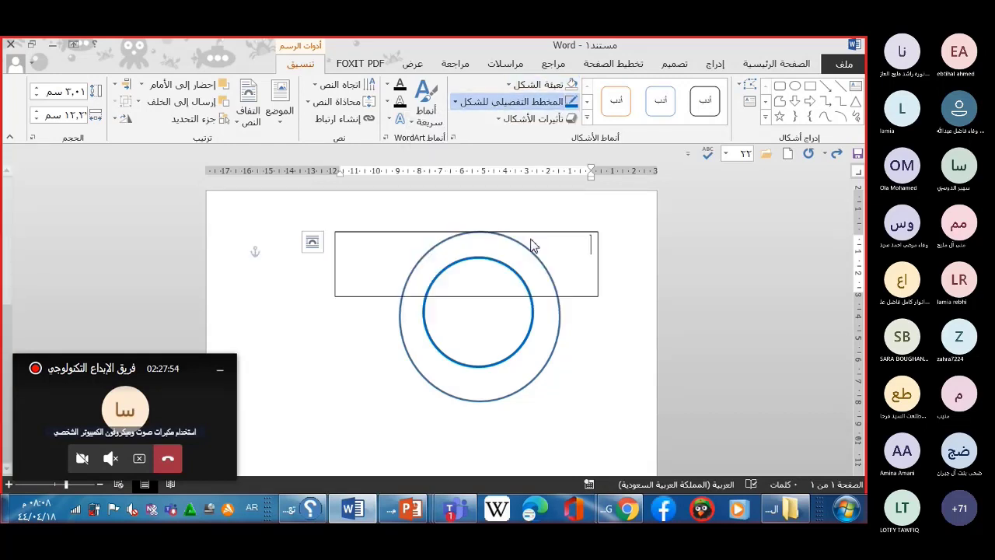
click(533, 246)
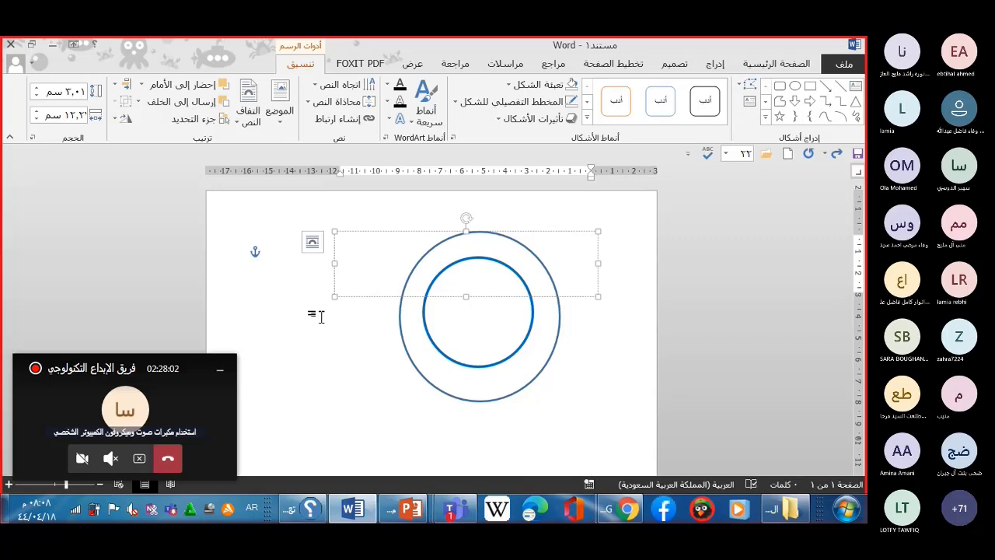
Type معلمة with the teacher's name, centre it, and add '*** لمادة الحاسوب'
text(مع)
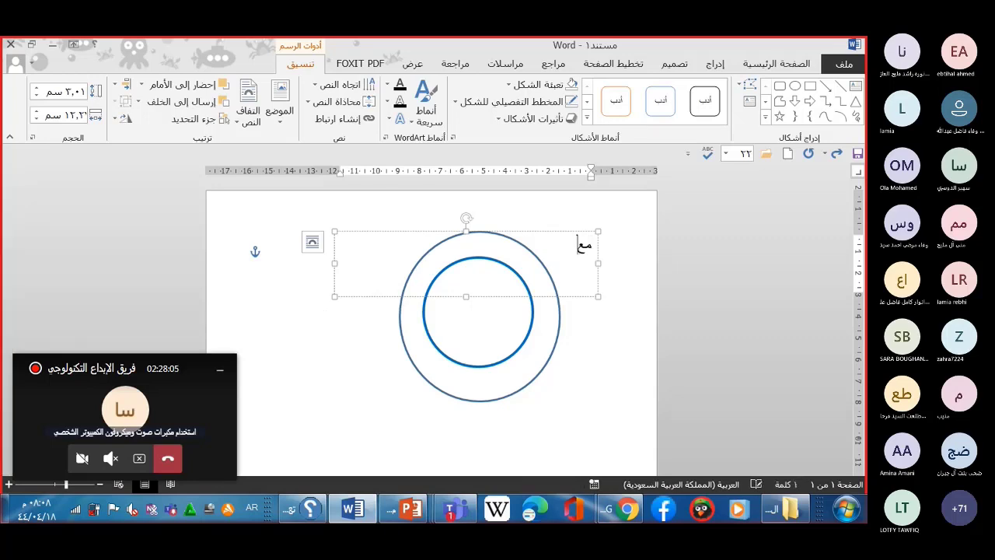
text(ل)
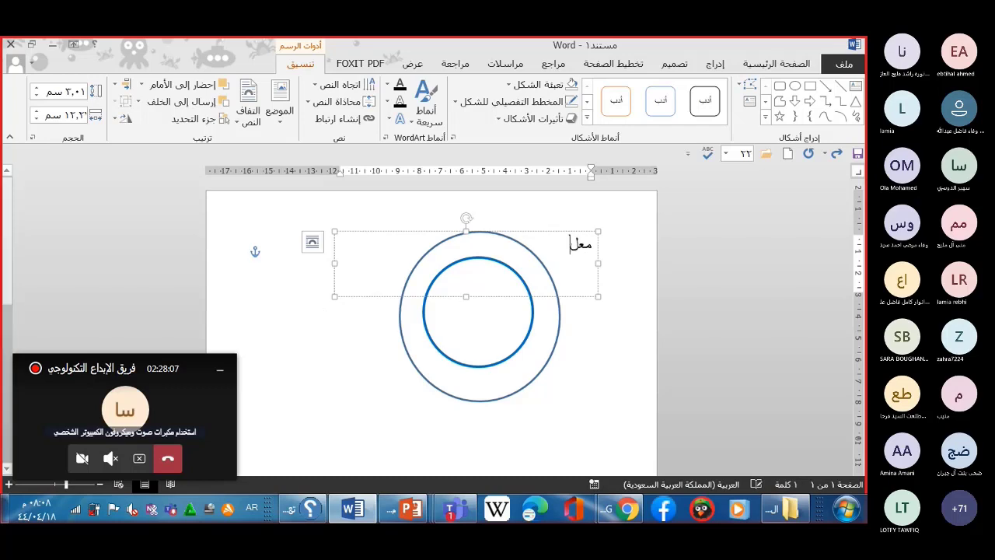
text(مة)
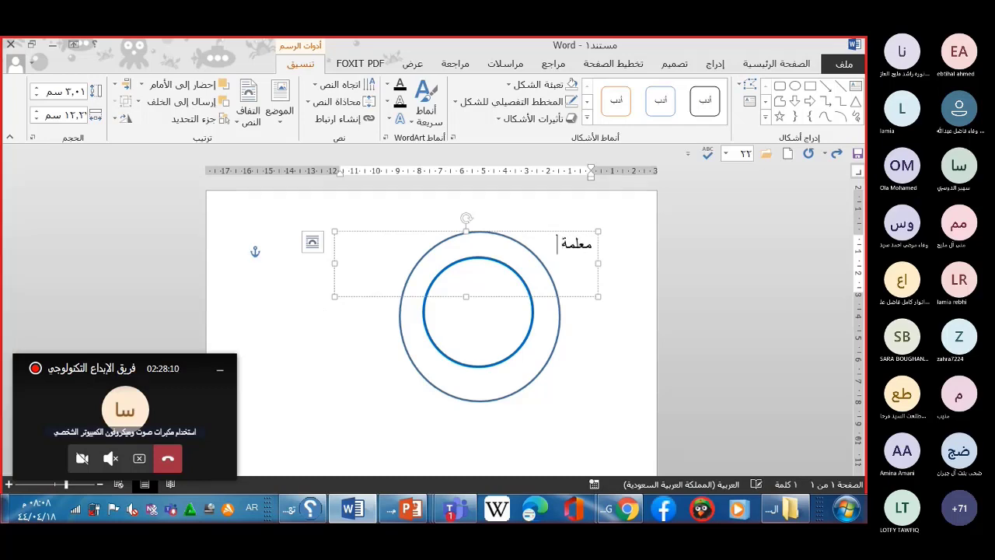
text( نورا)
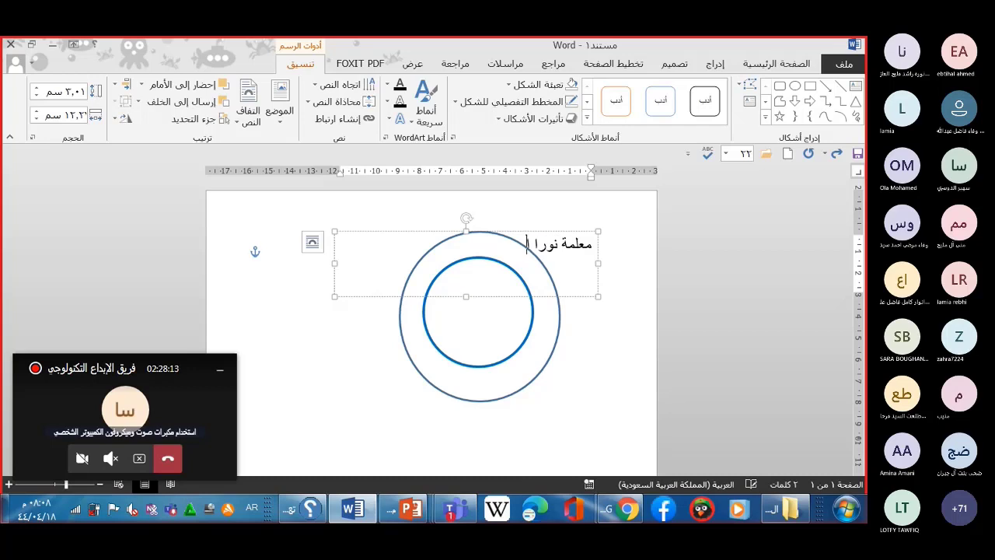
text( احم)
text(د م)
text(حم)
text(د)
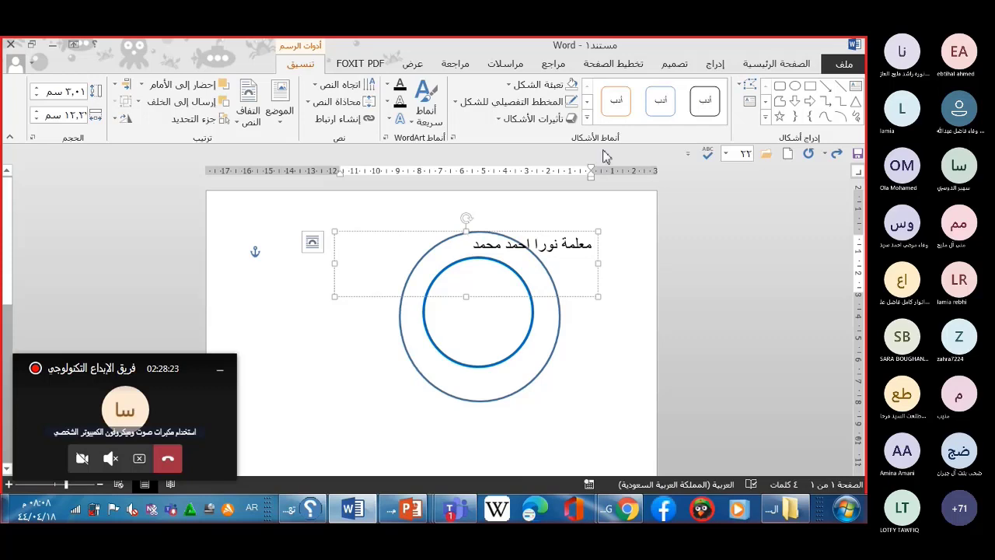
click(774, 66)
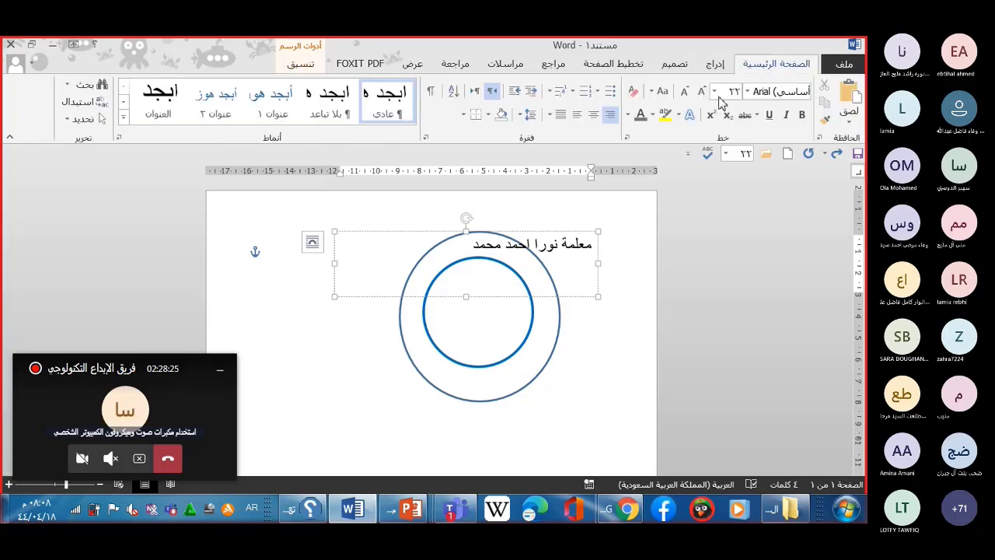
click(593, 114)
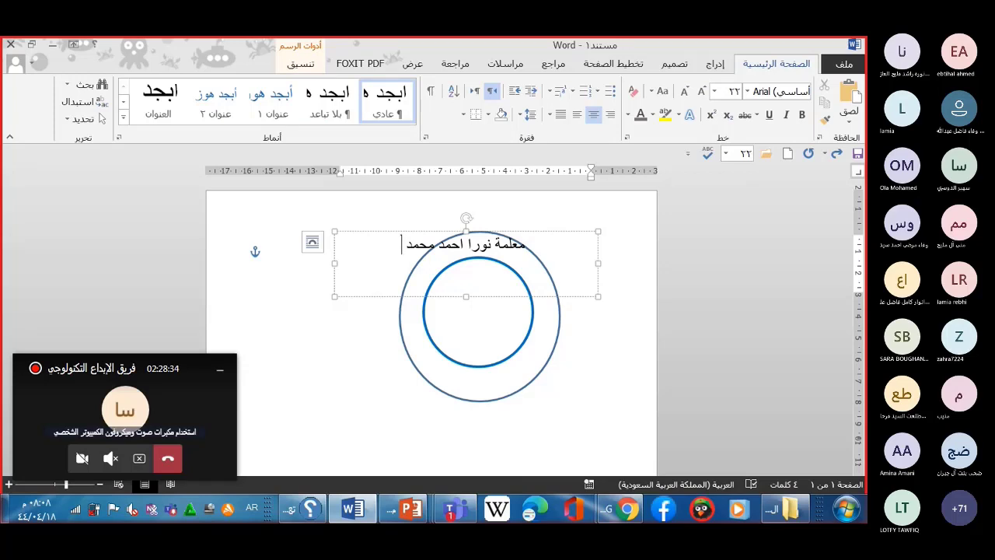
text(*)
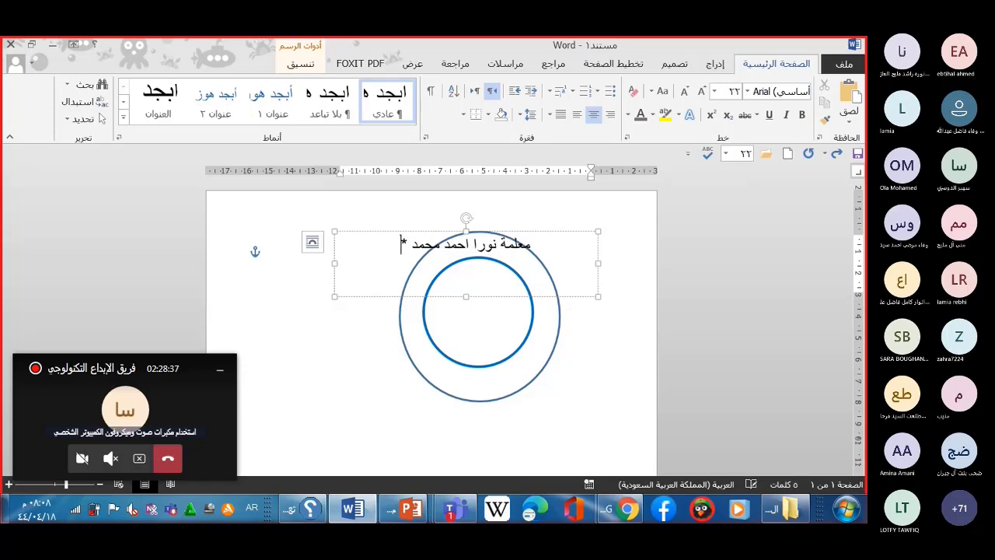
text(**)
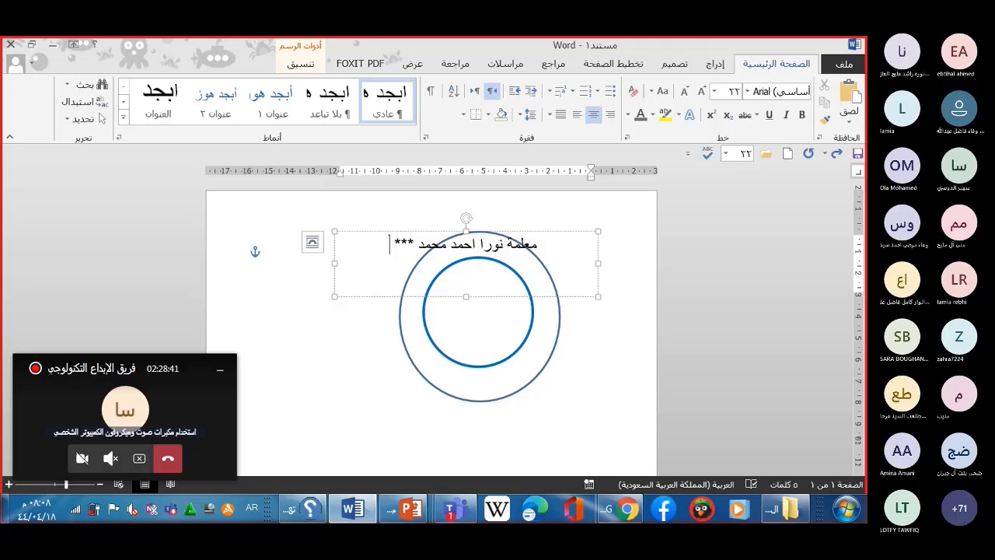
text( لم)
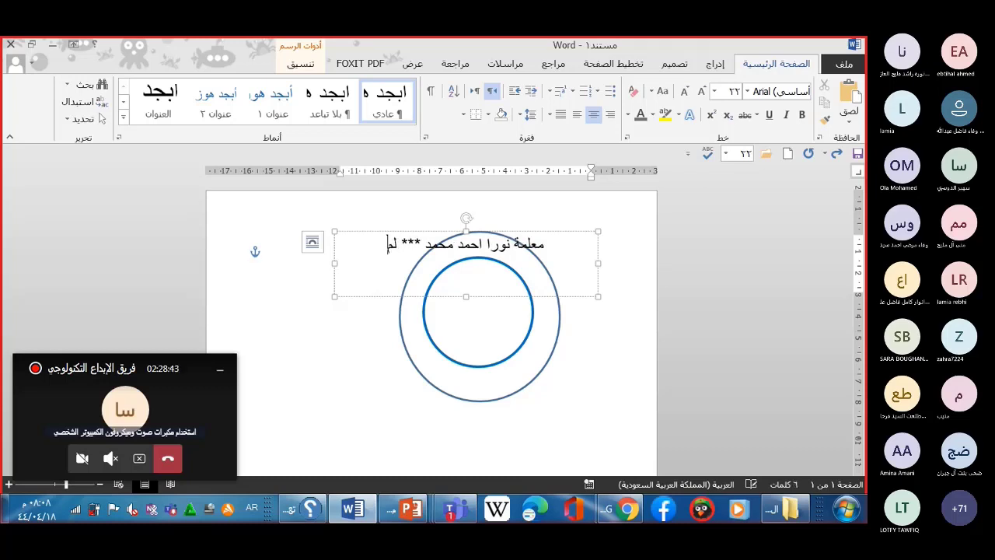
text(ادة)
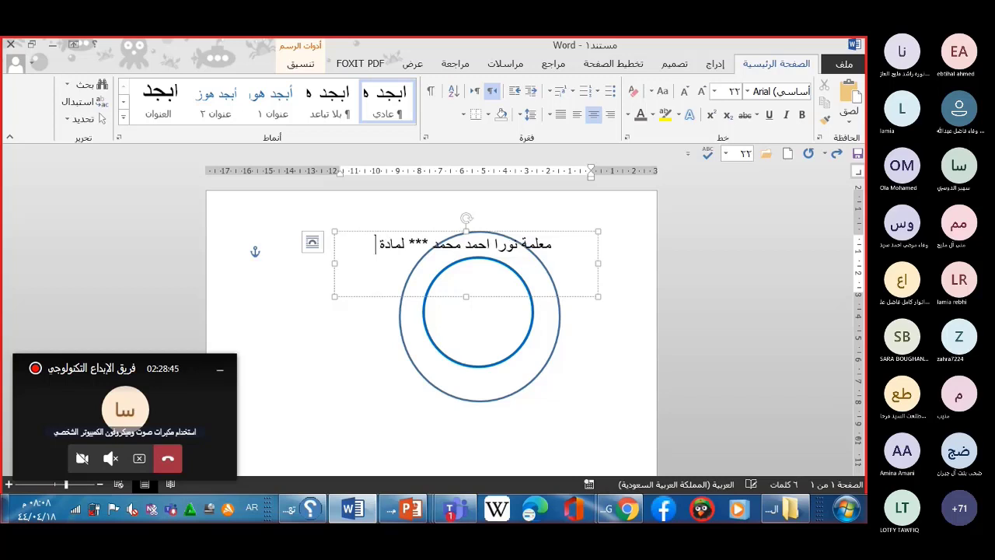
text( الحا)
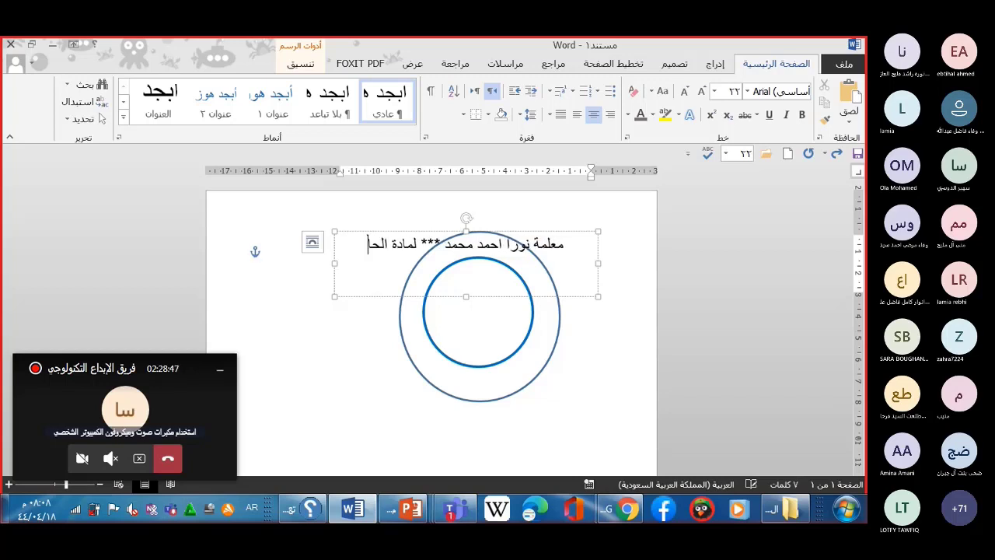
text(سوب)
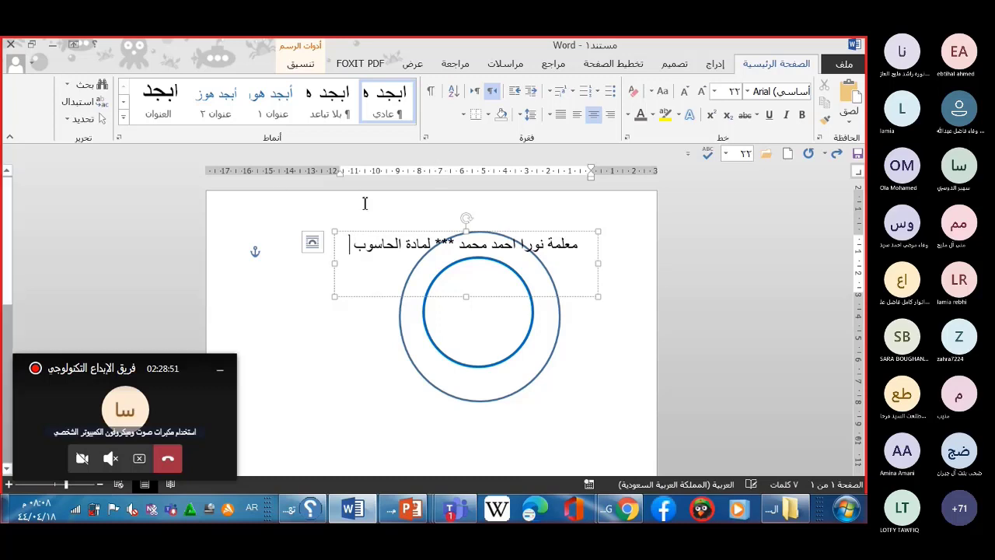
Apply the Circle text transform and resize the box so the text follows the outer ring
click(306, 68)
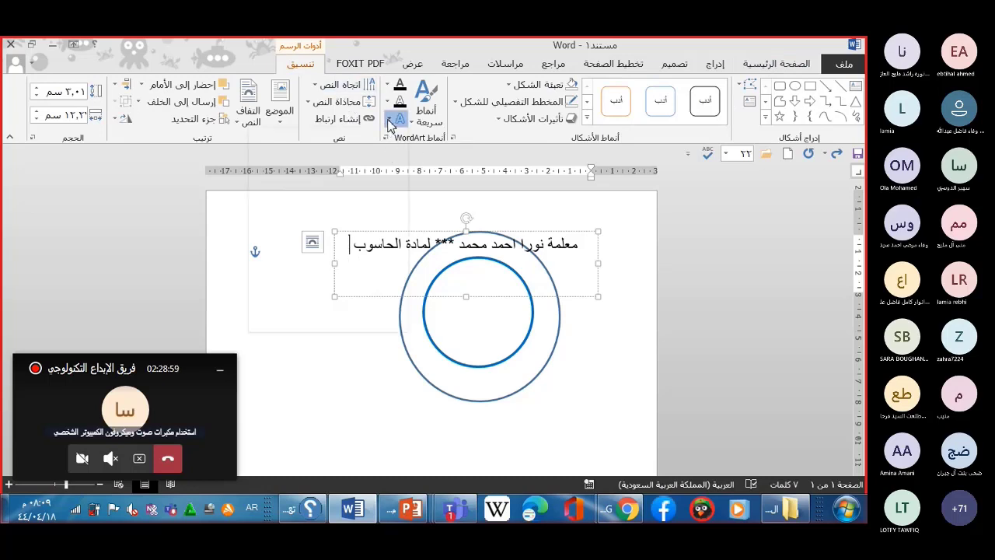
click(394, 119)
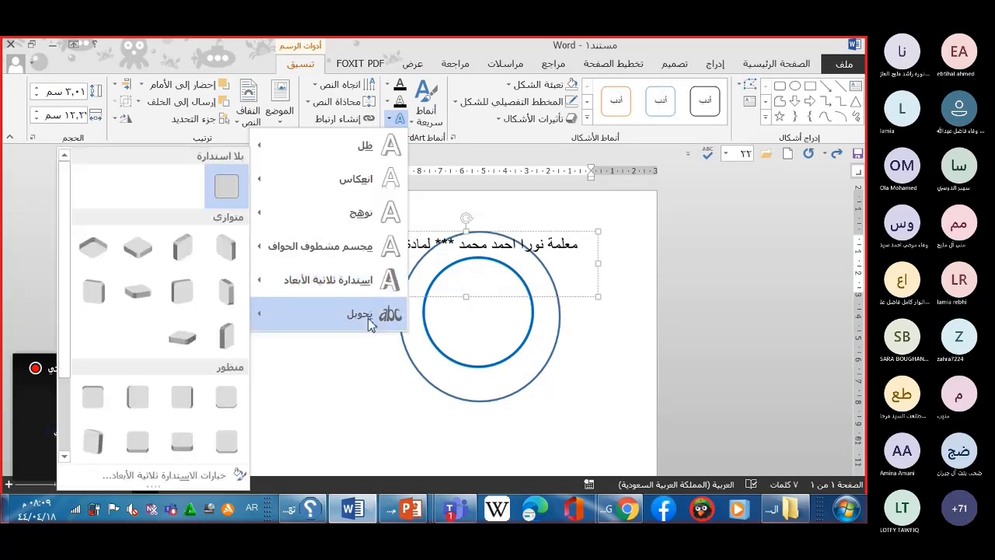
mouse_move(368, 318)
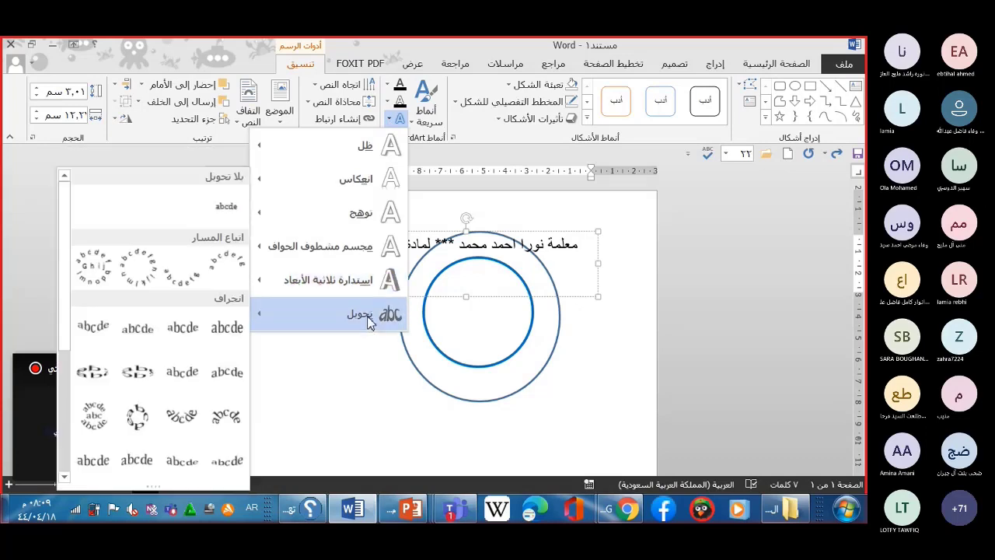
click(160, 272)
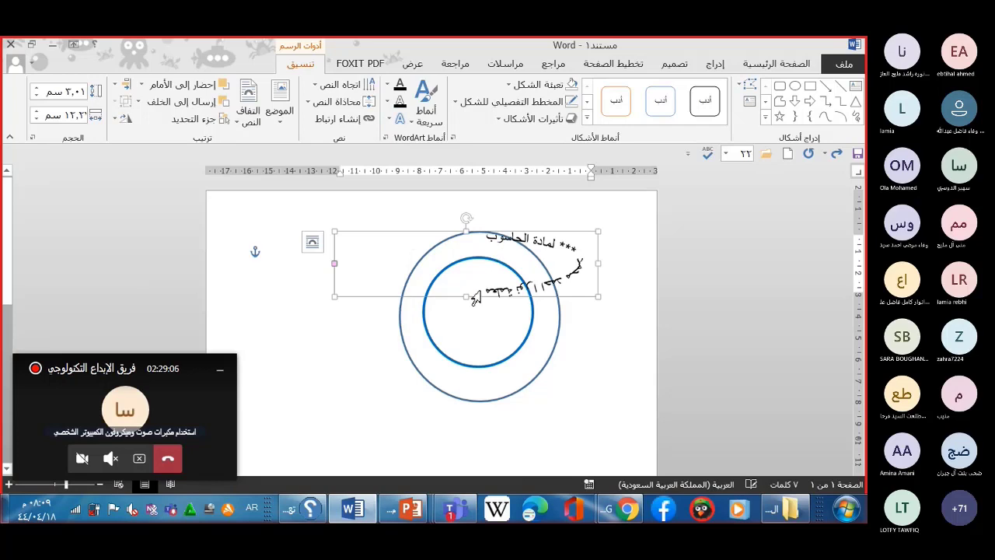
drag(466, 297, 465, 400)
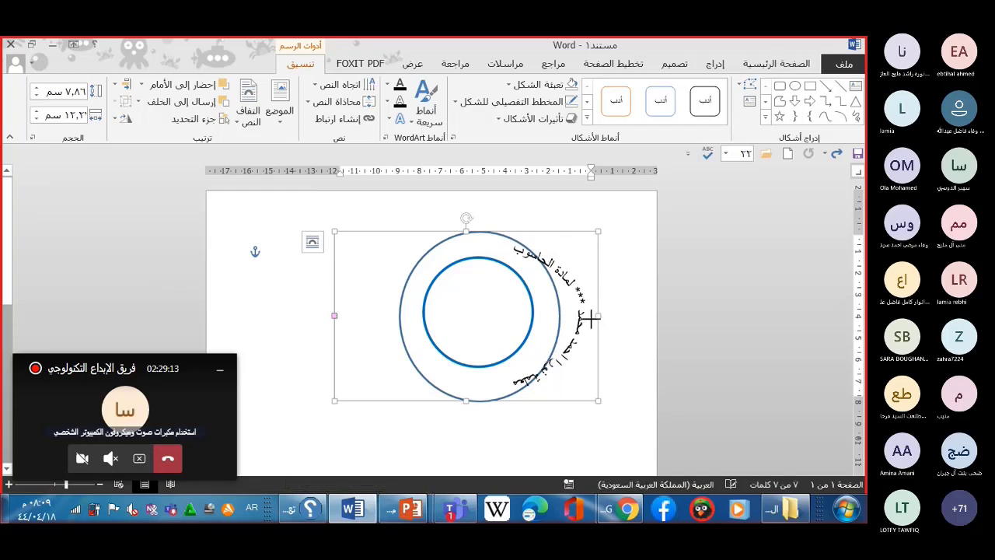
drag(595, 316, 589, 316)
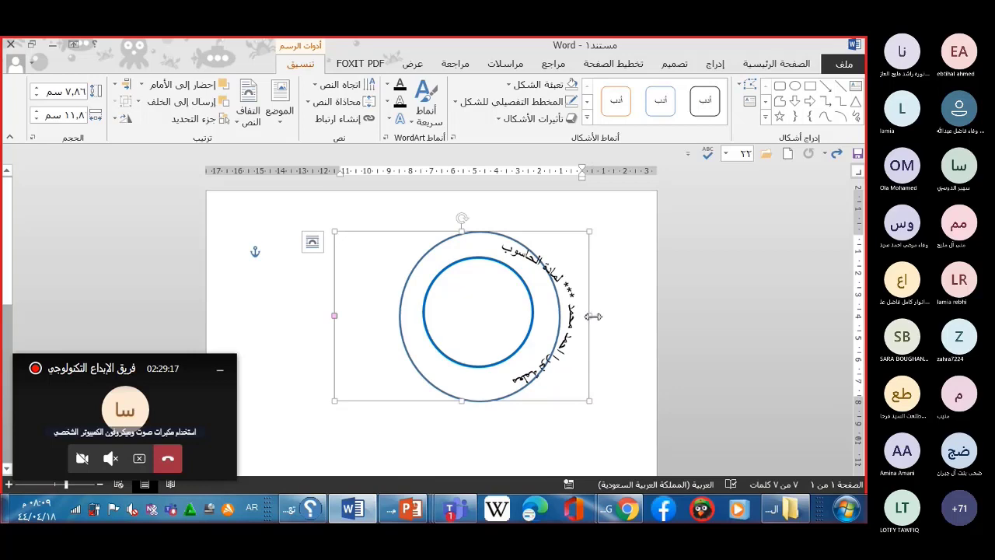
drag(592, 317, 576, 317)
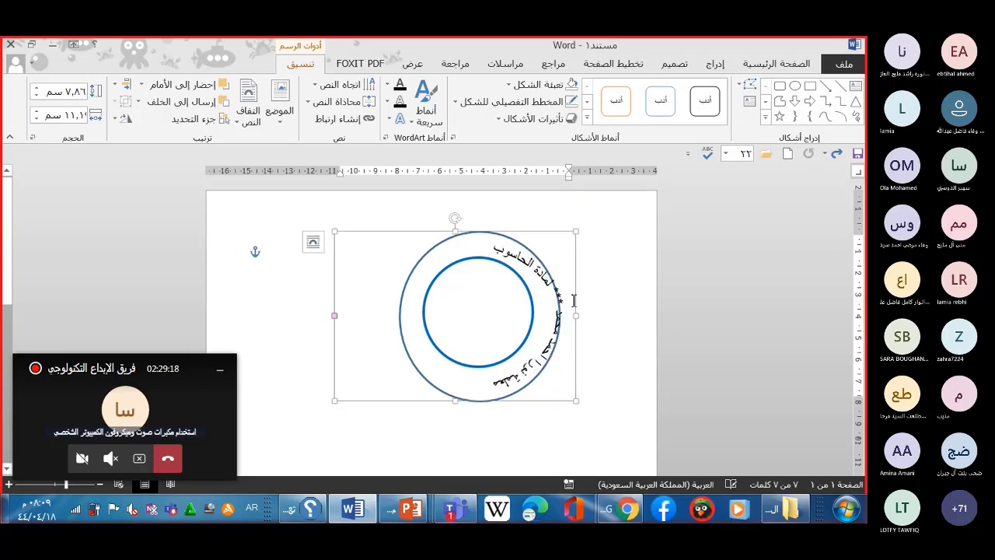
Undo the curve and retype معلمة, the teacher's name and لمادة الحاسوب in Arabic
key(ctrl+z)
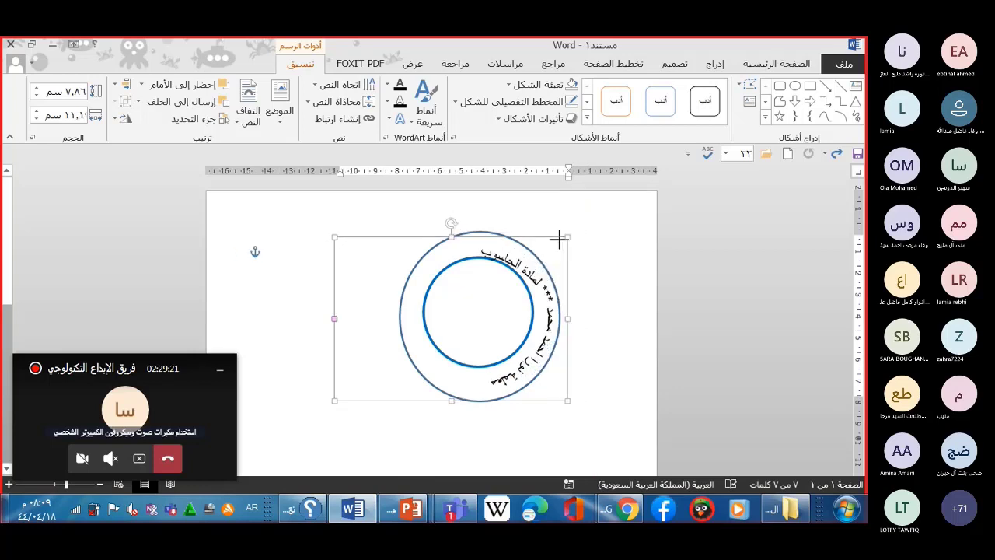
key(ctrl+z)
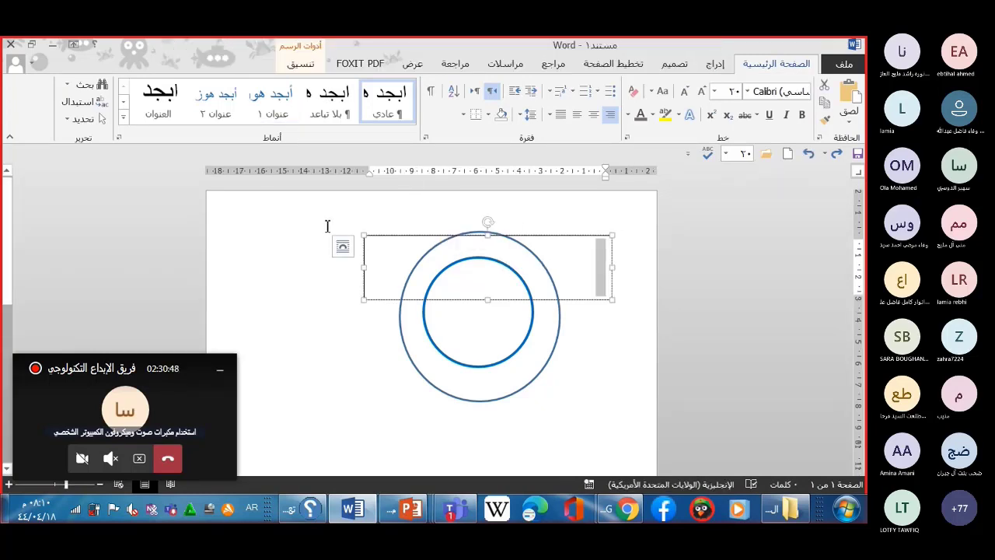
key(alt+shift)
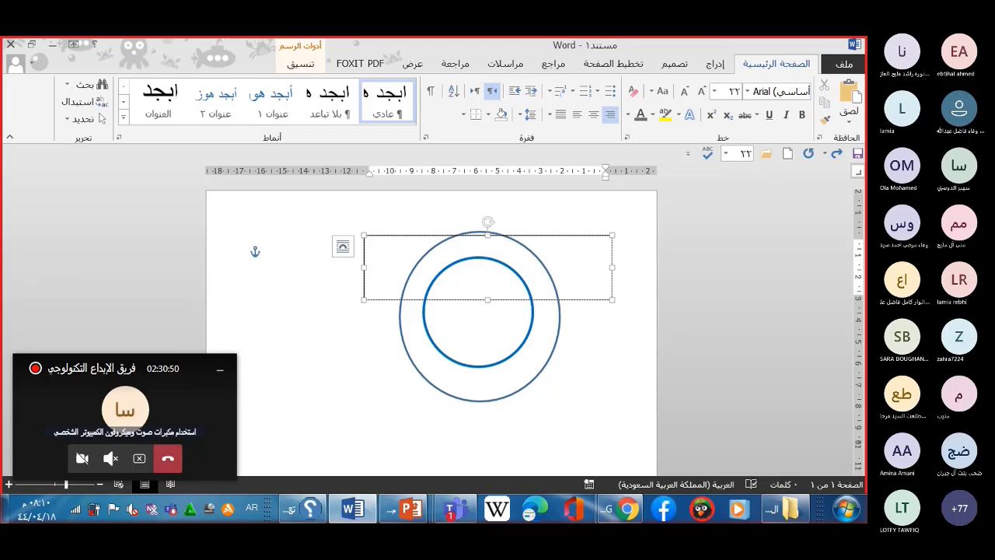
text(معل)
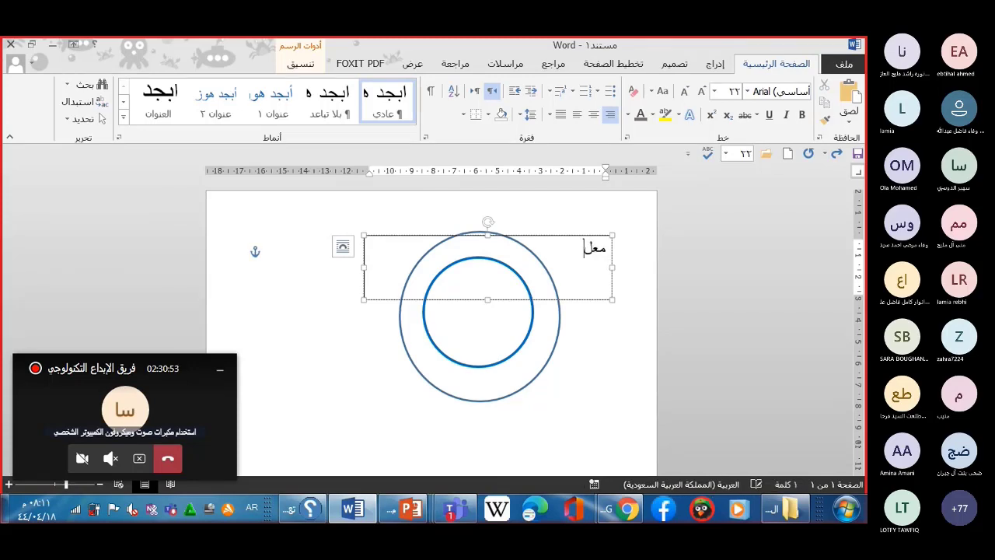
text(مة)
key(BackSpace)
key(BackSpace)
text(مة)
text( ن)
text(ورا)
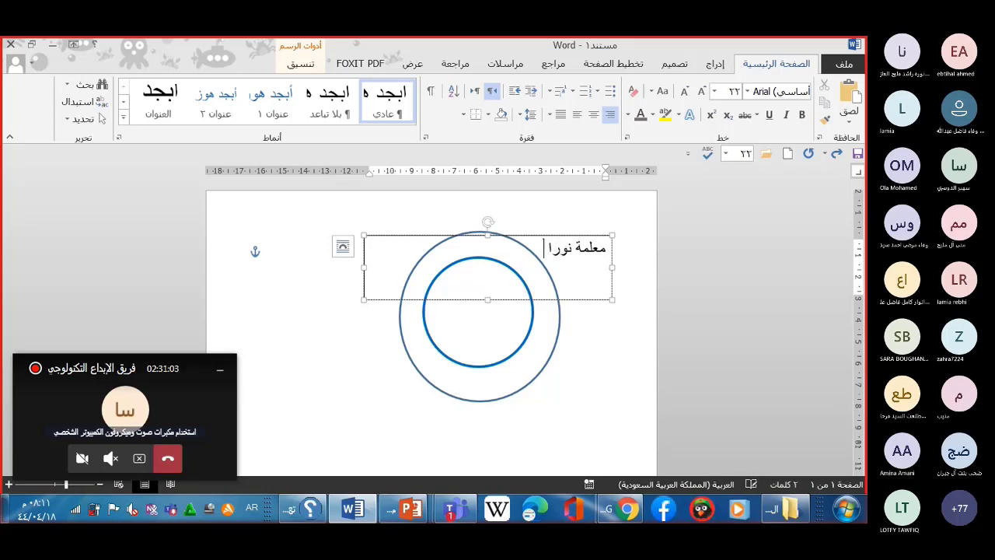
text( احمد)
text(  لماد)
text(ة )
text(ال)
text(حاسو)
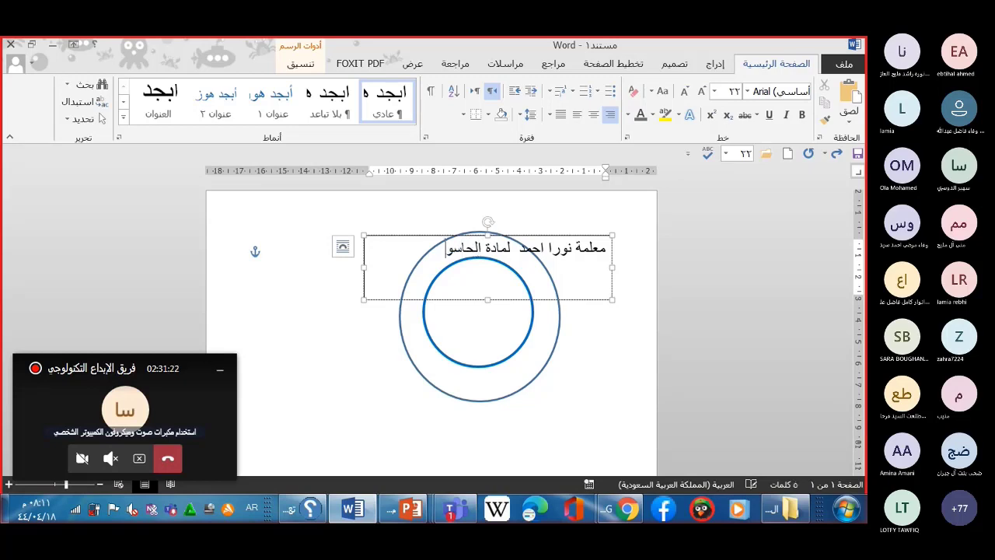
text(ب)
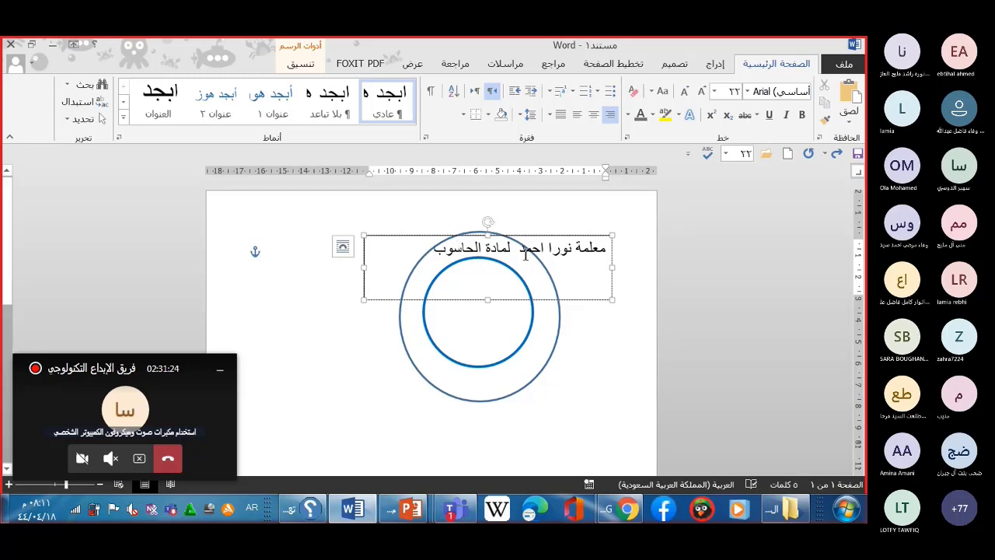
Insert *** separators after the teacher's name and at the line's end
click(521, 250)
text(***)
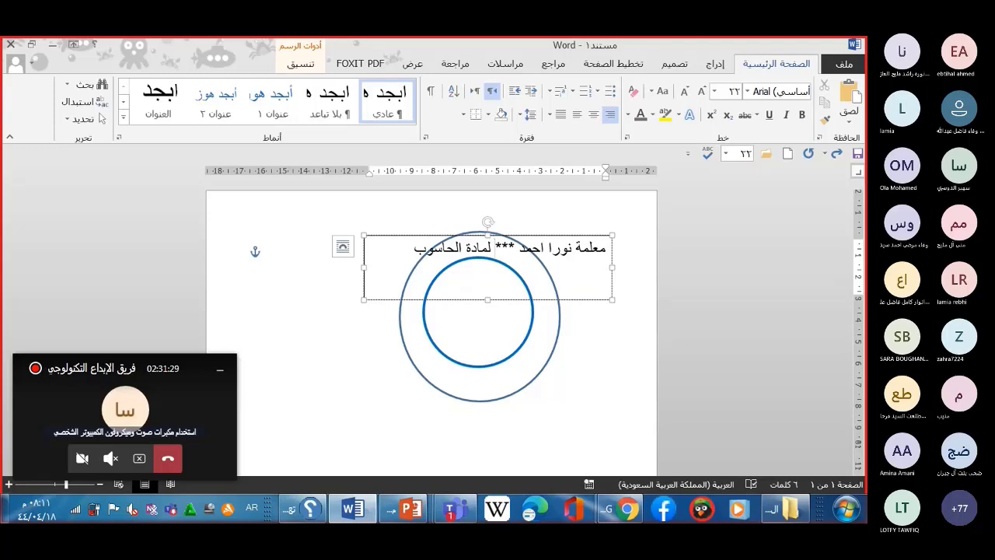
click(405, 255)
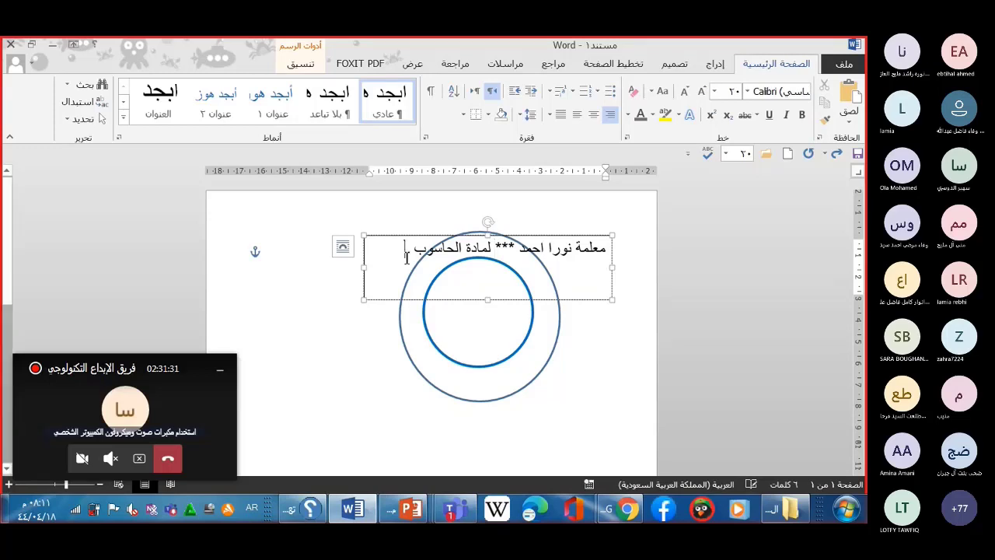
text(***)
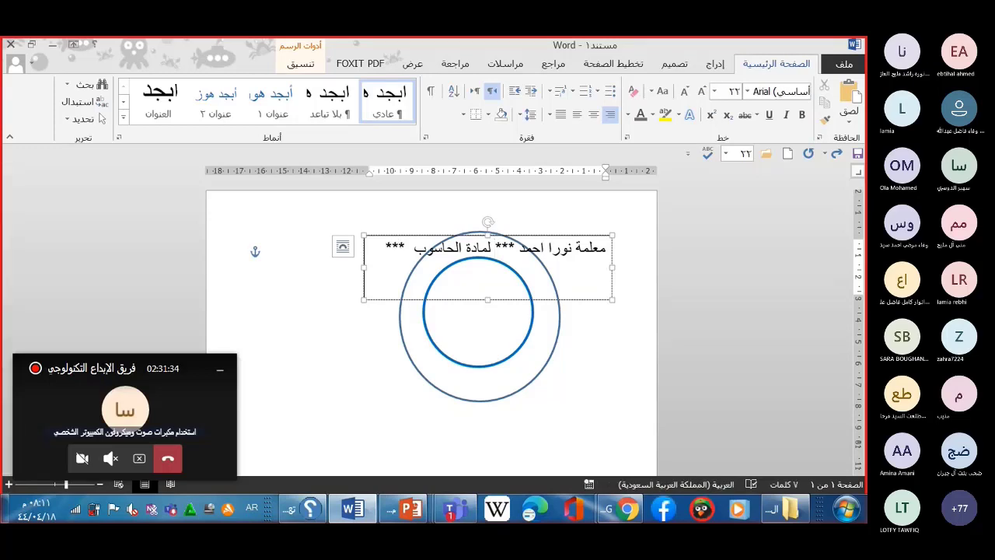
key(Right)
key(Right)
key(Right)
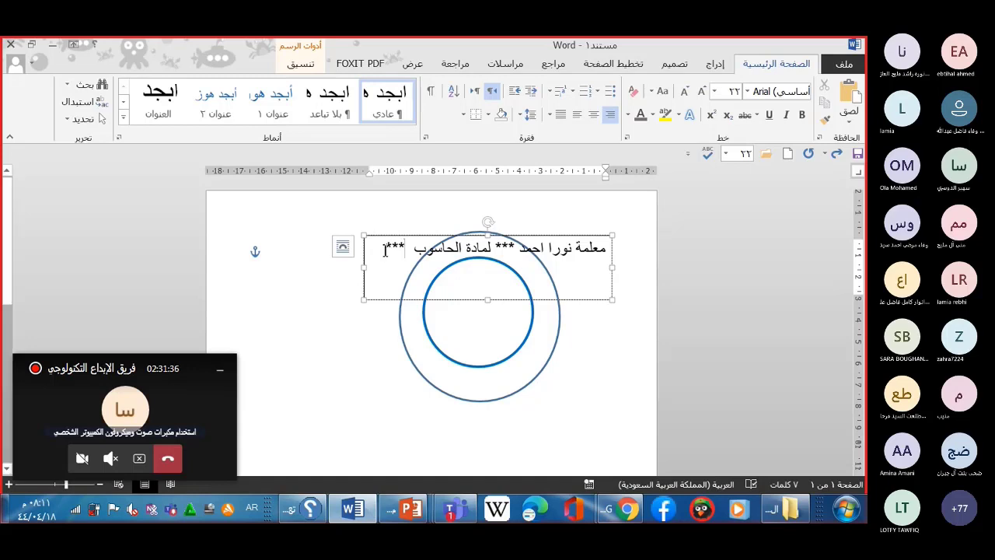
Add a second line with the portal text 'البوابة ا لليبية للتعليم', removing stray characters
click(387, 267)
key(alt+shift)
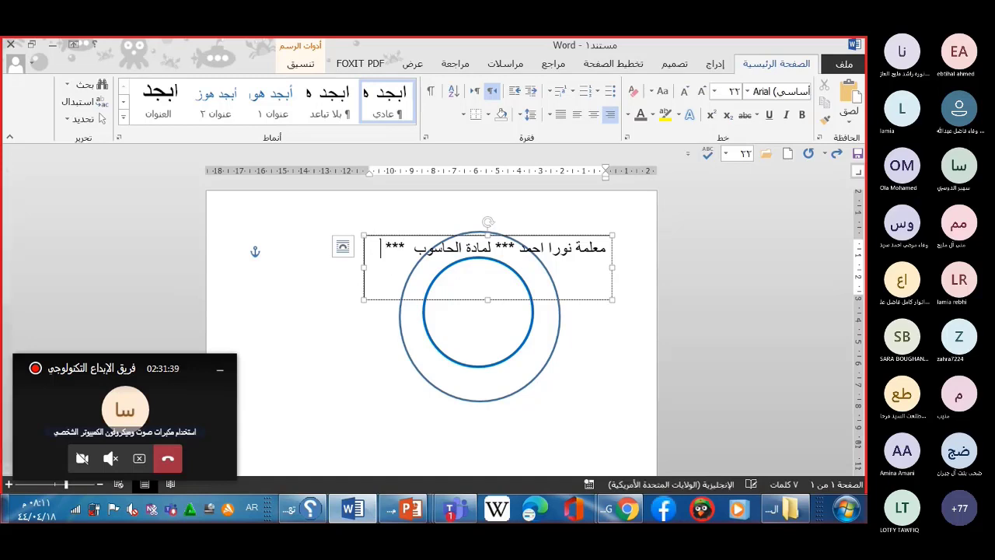
key(Return)
text(ال)
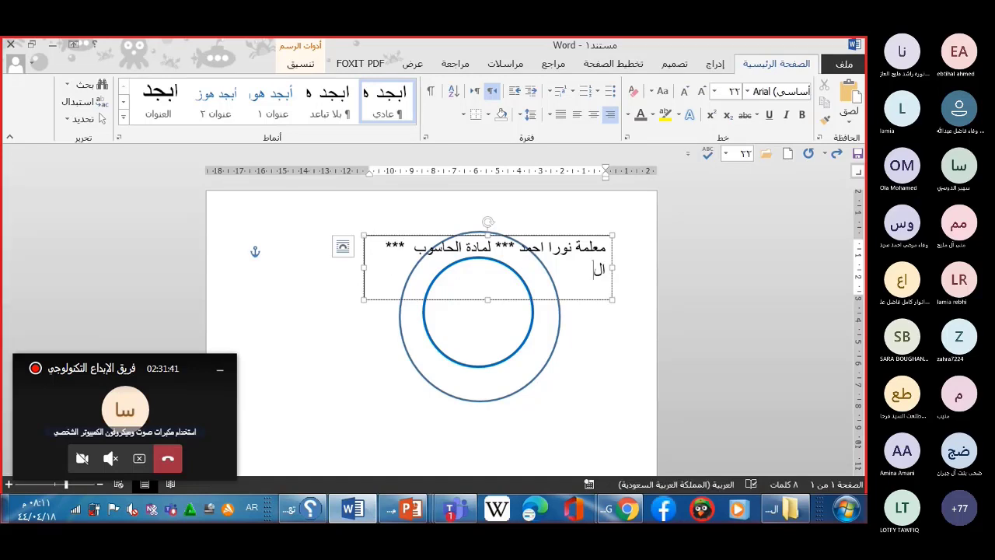
text(بوا)
text(بة )
text(ا)
click(591, 250)
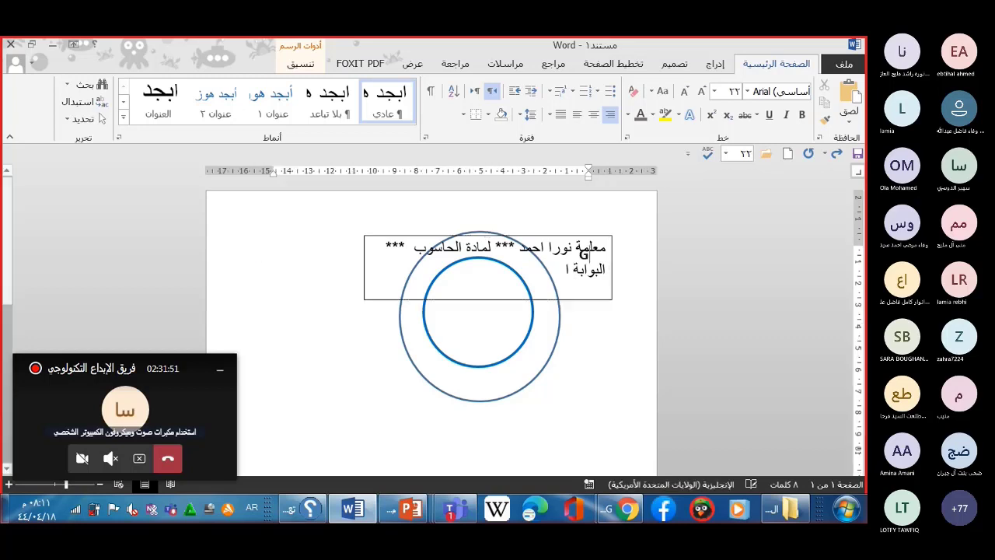
text(GG)
key(BackSpace)
key(BackSpace)
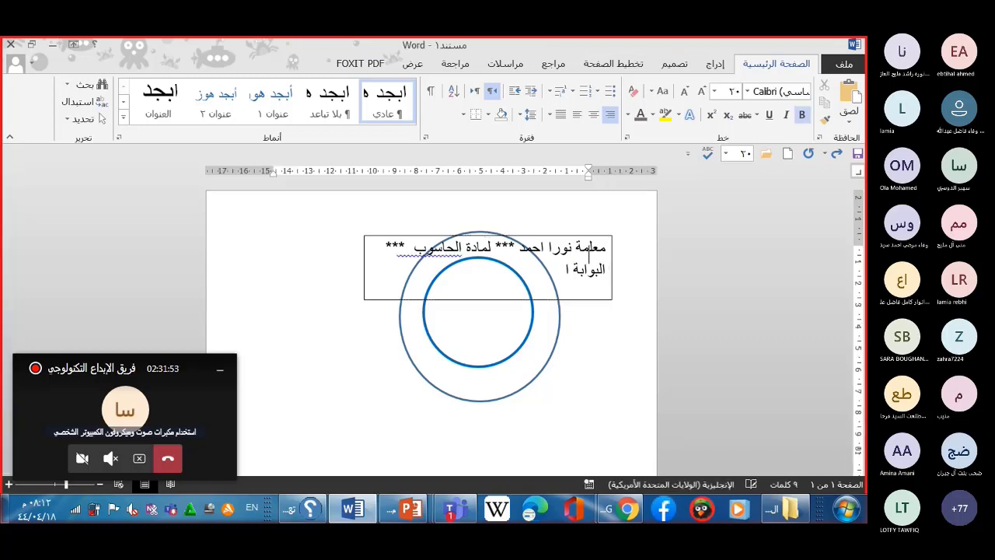
key(alt+shift)
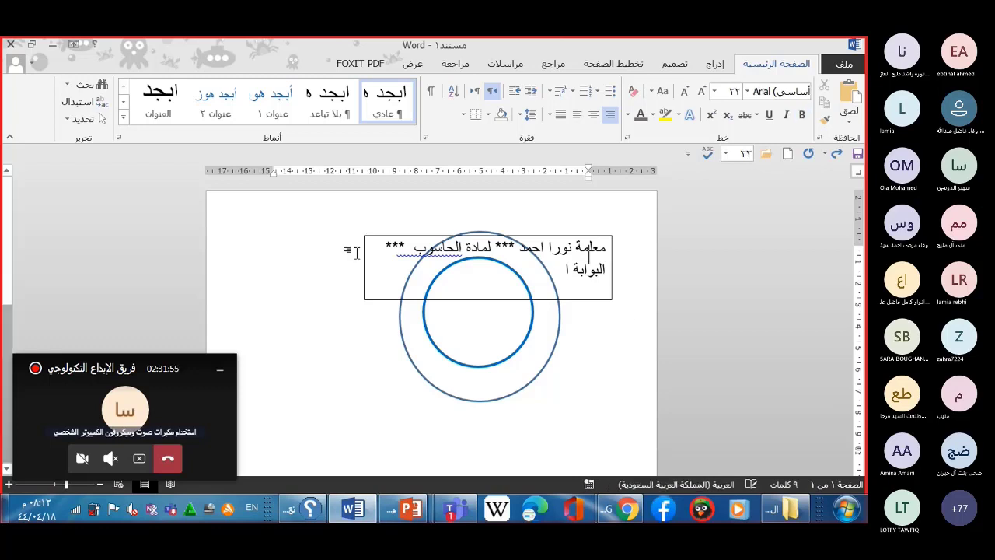
key(Escape)
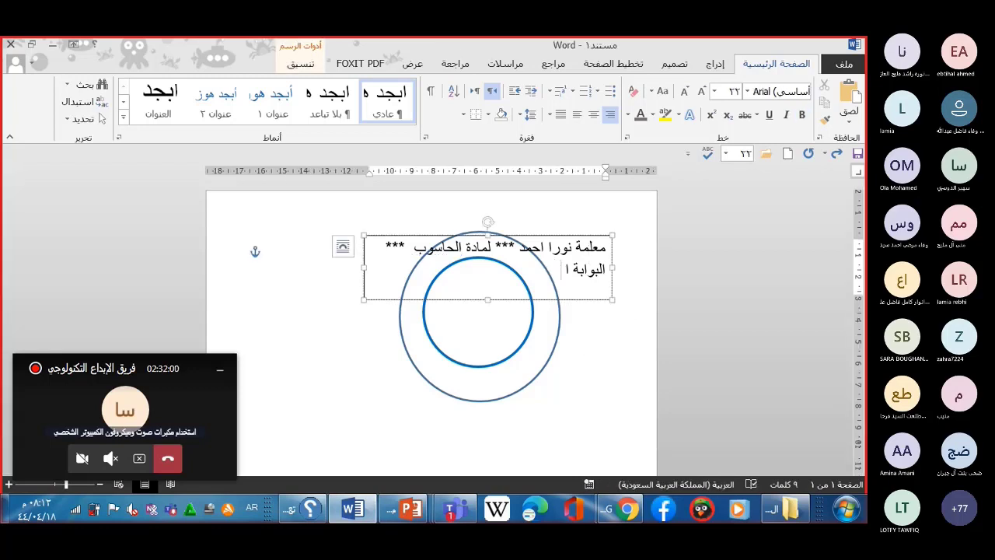
text( لل)
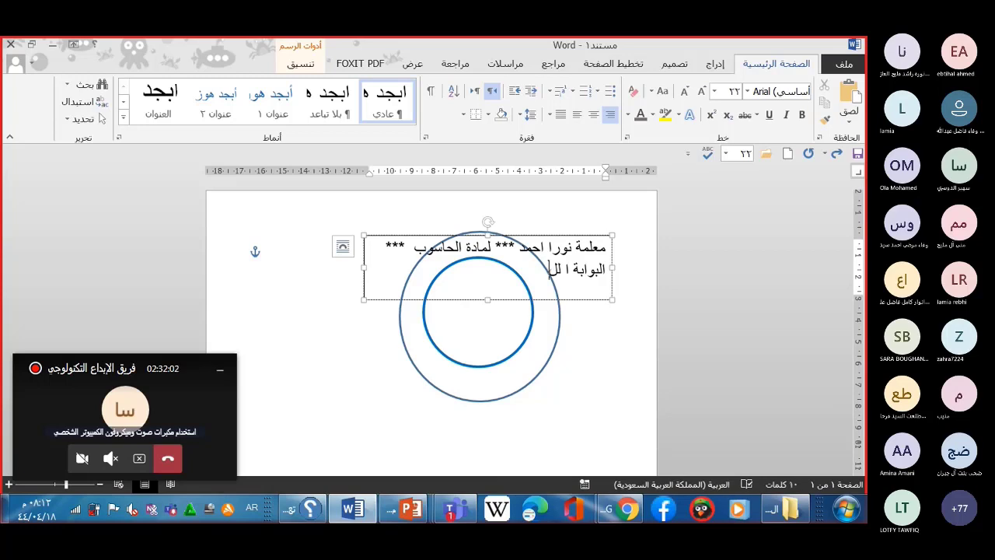
text(يبية)
text( لل)
text(تع)
text(ل)
text(ي)
text(م)
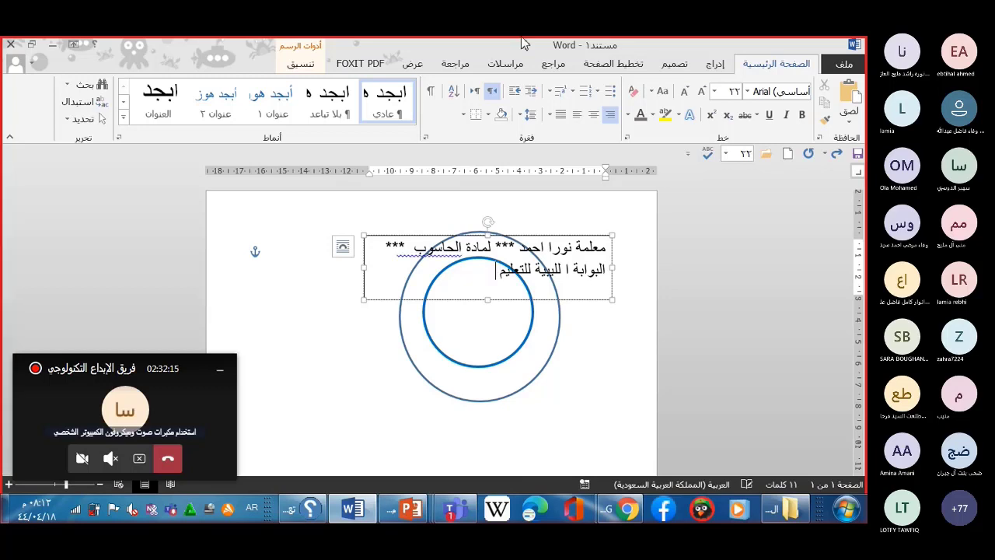
click(414, 248)
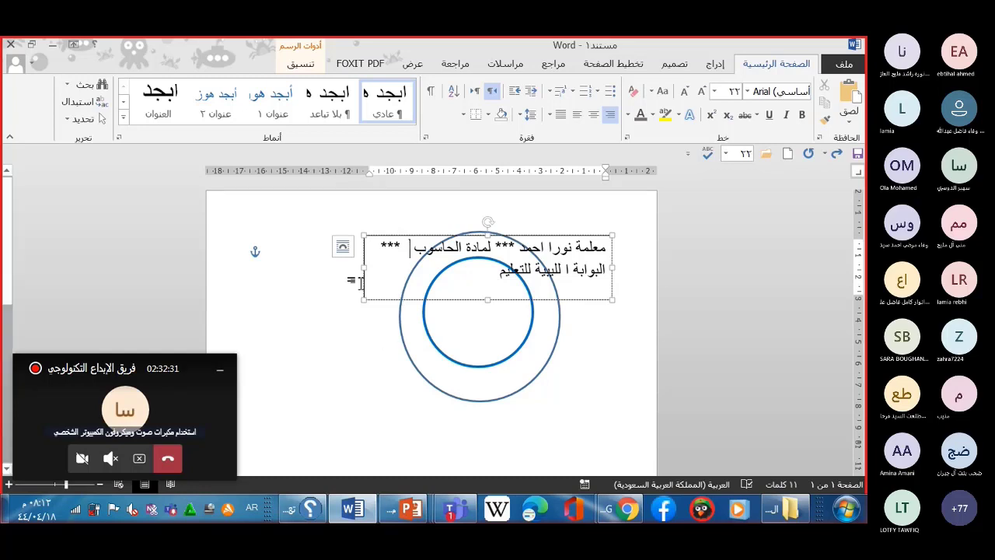
Widen the text box on both sides so the text fits one line
drag(365, 268, 288, 265)
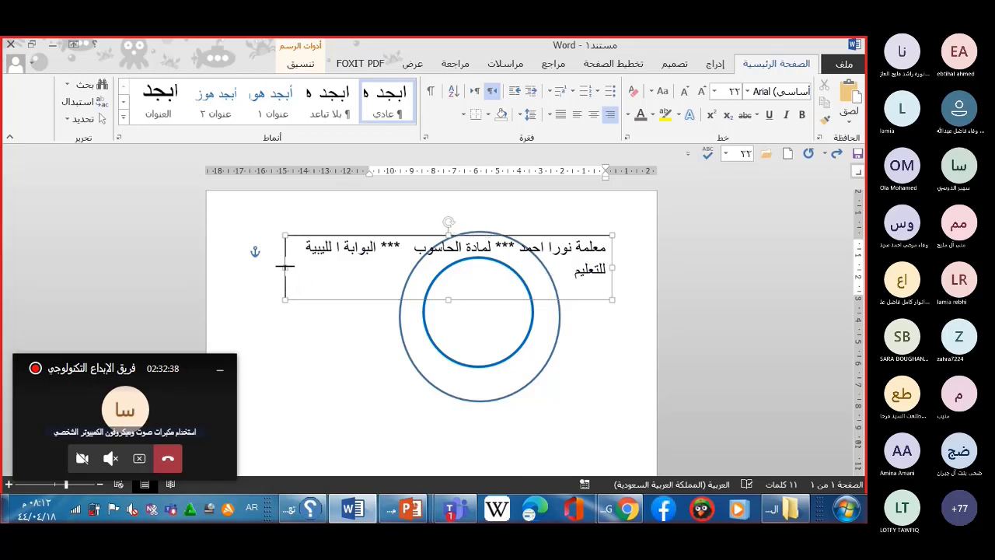
drag(288, 265, 274, 266)
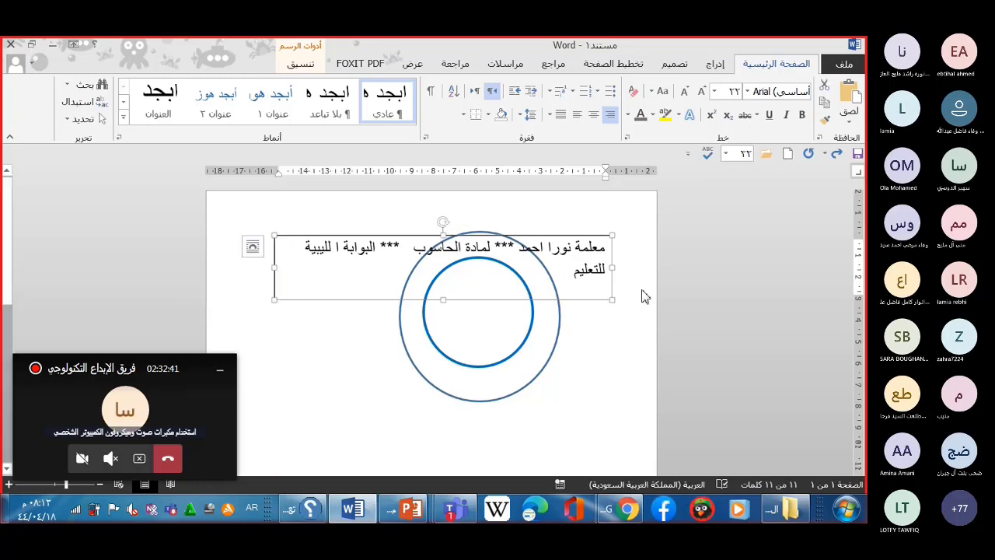
drag(614, 269, 622, 268)
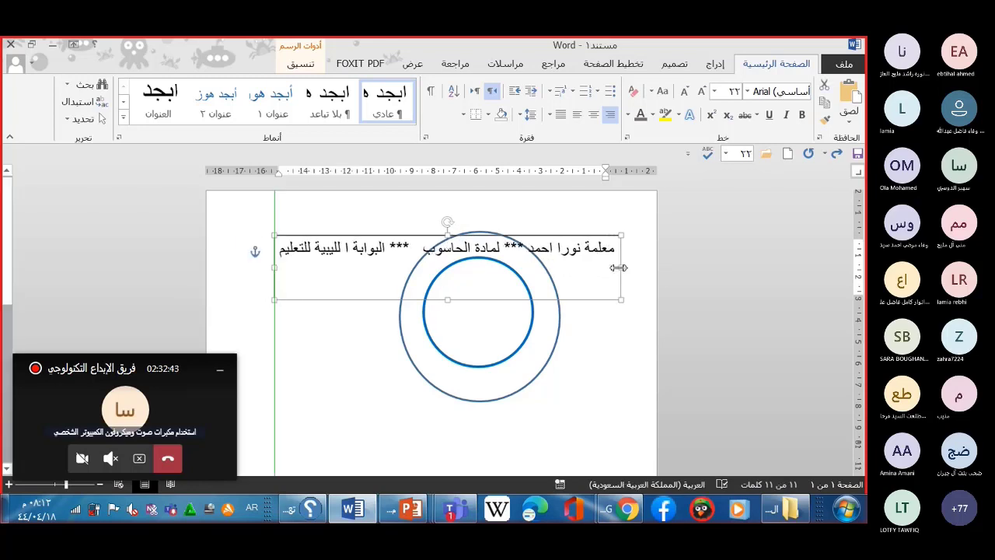
Apply the Circle (Follow Path) text transform to the text box
click(303, 66)
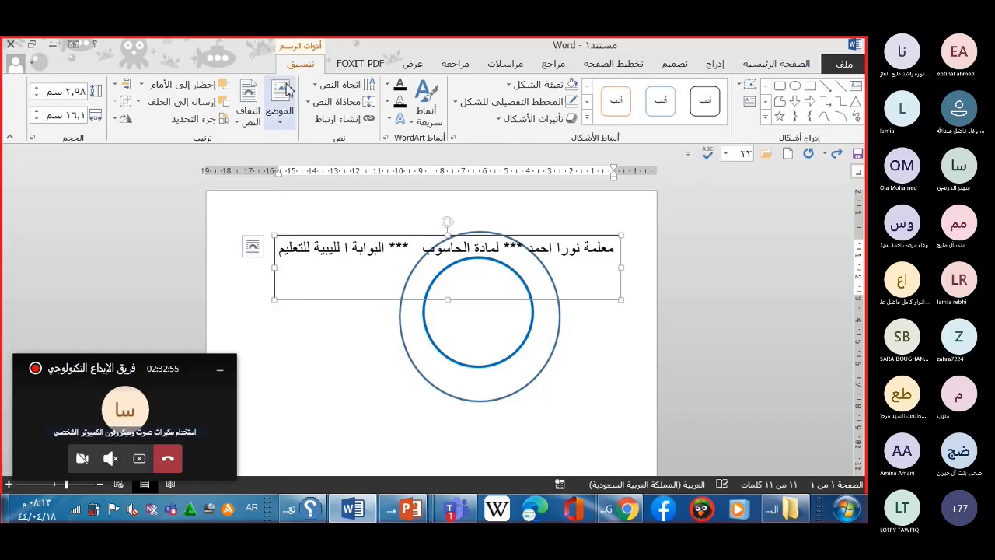
click(395, 121)
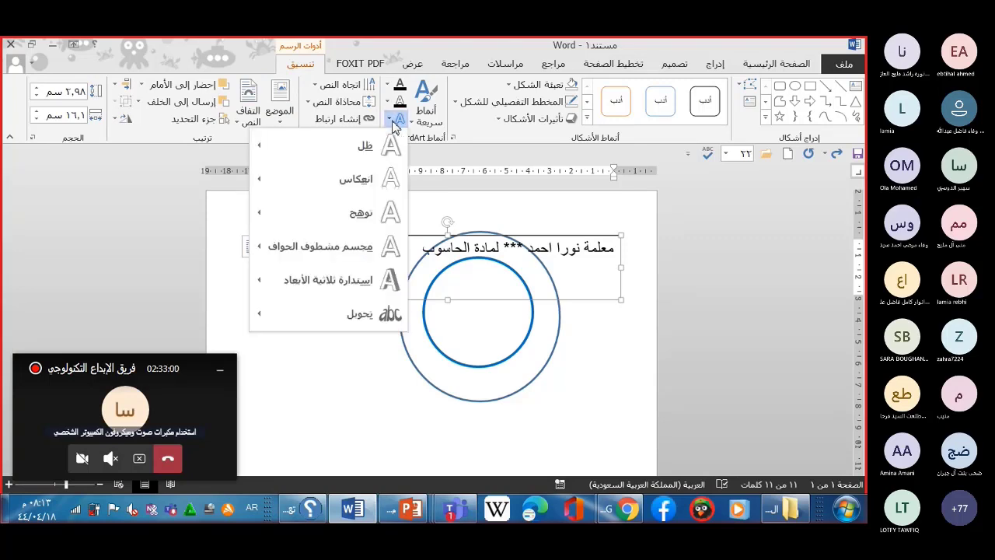
mouse_move(372, 313)
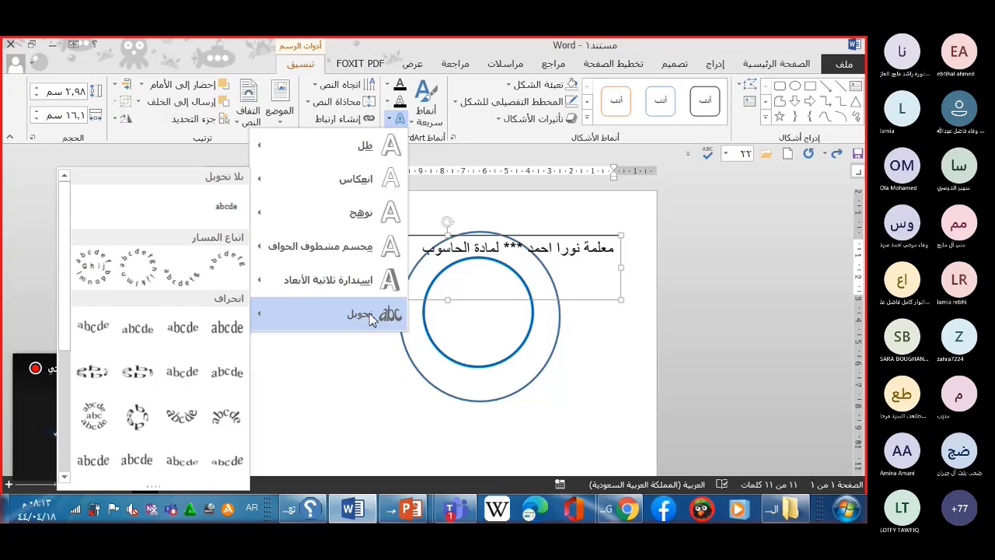
click(145, 274)
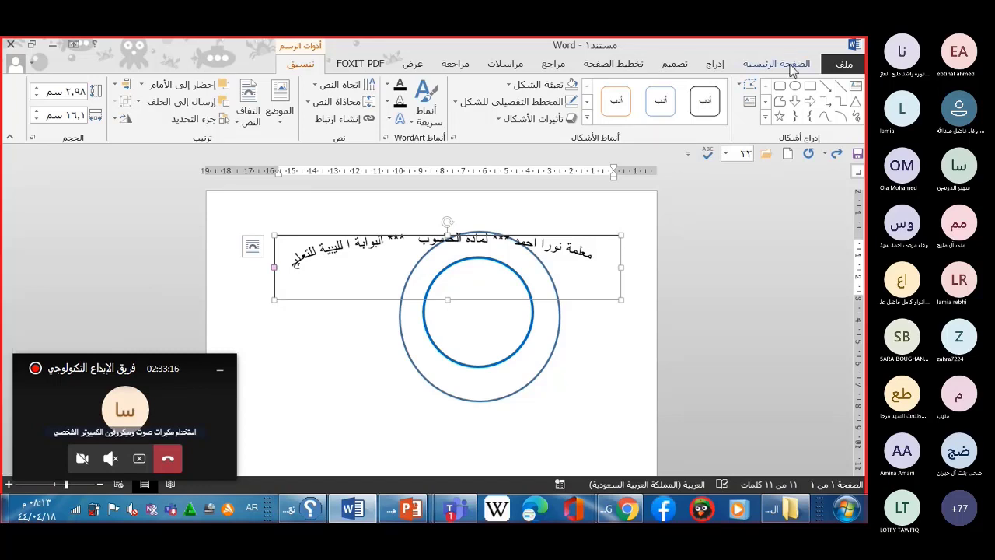
Centre the curved text in its box and select all of it
click(777, 64)
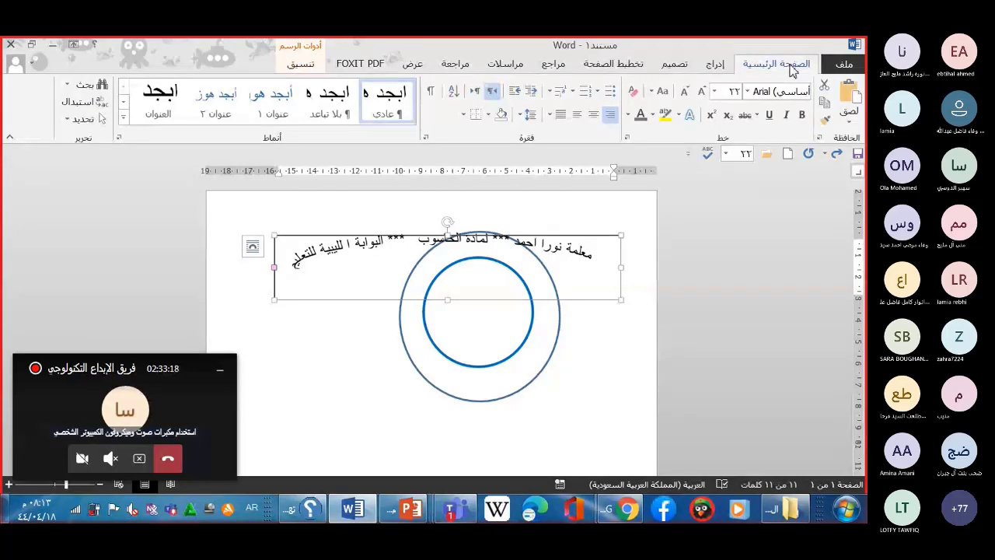
click(594, 115)
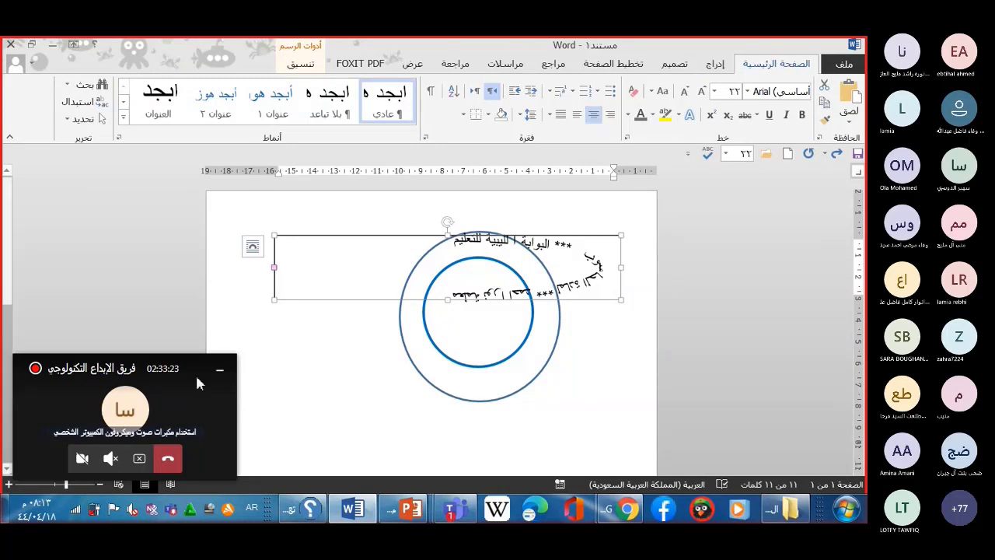
click(450, 311)
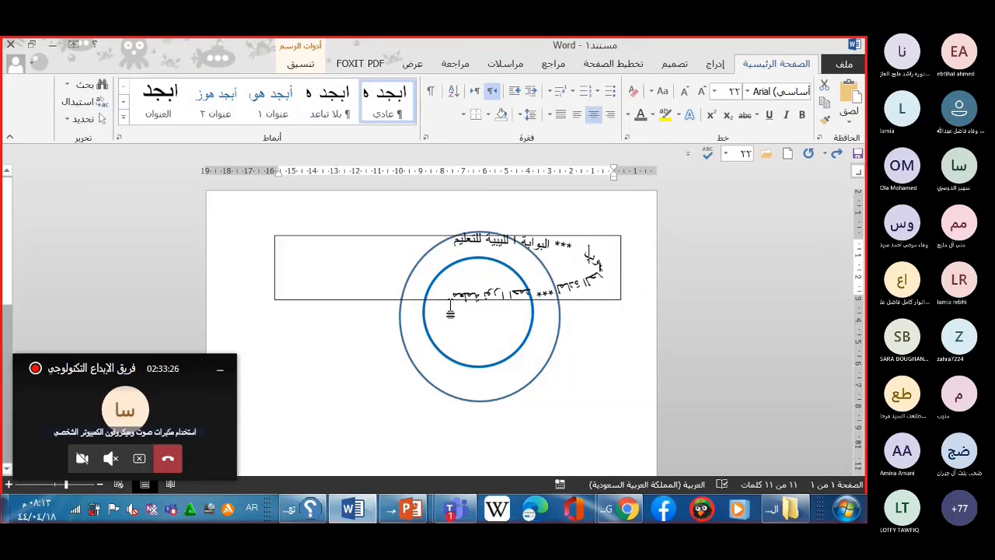
click(434, 223)
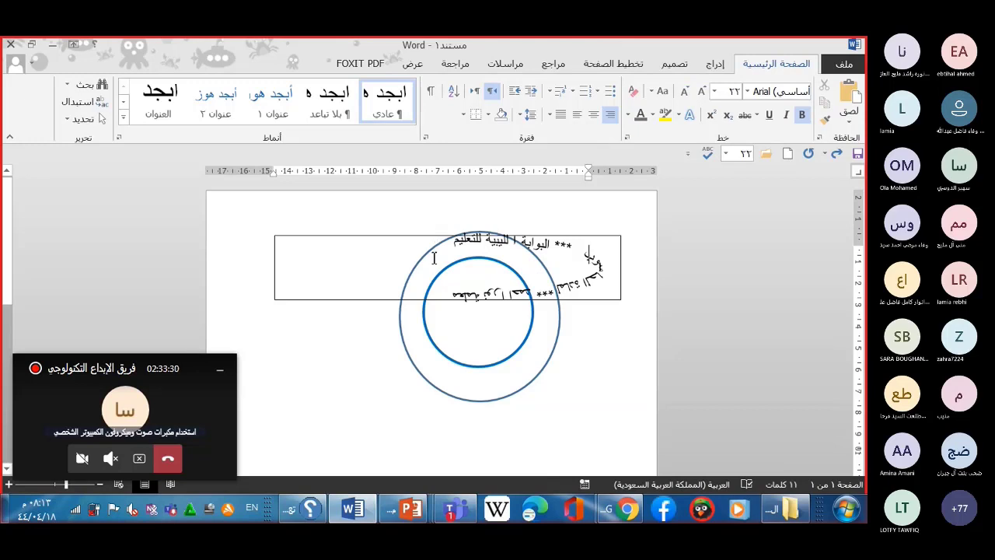
key(ctrl+a)
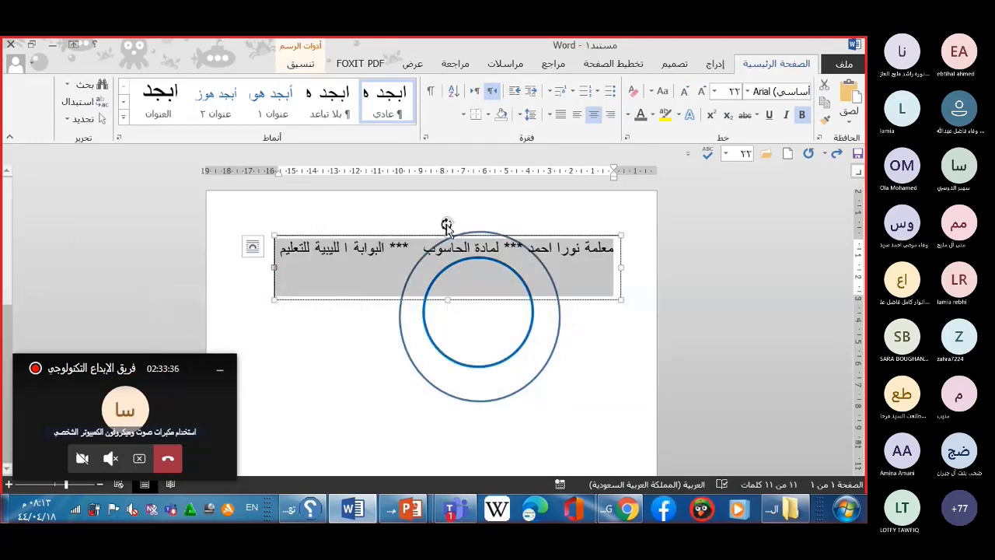
Make the box taller and narrower so the arched text hugs the outer ring
drag(449, 300, 454, 397)
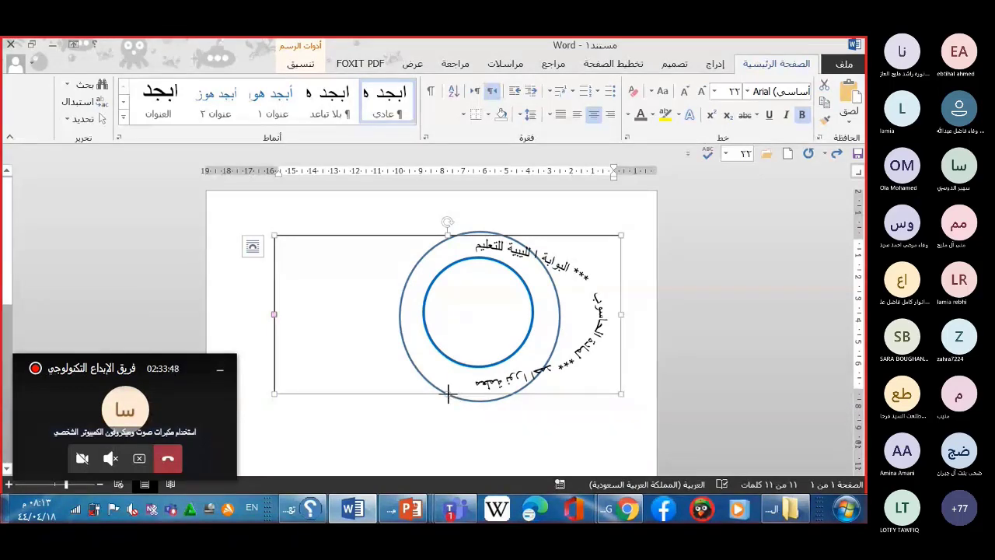
drag(448, 395, 450, 400)
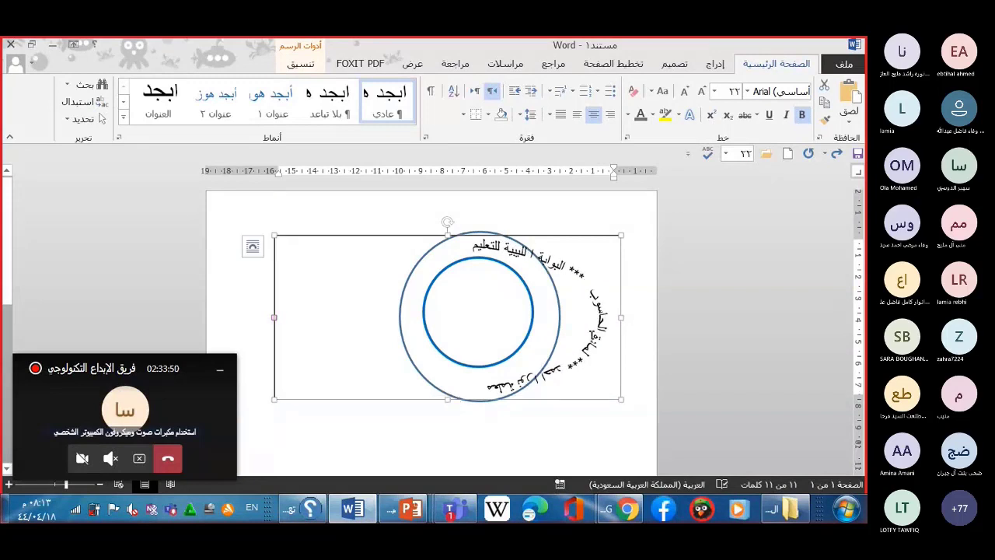
drag(623, 319, 570, 318)
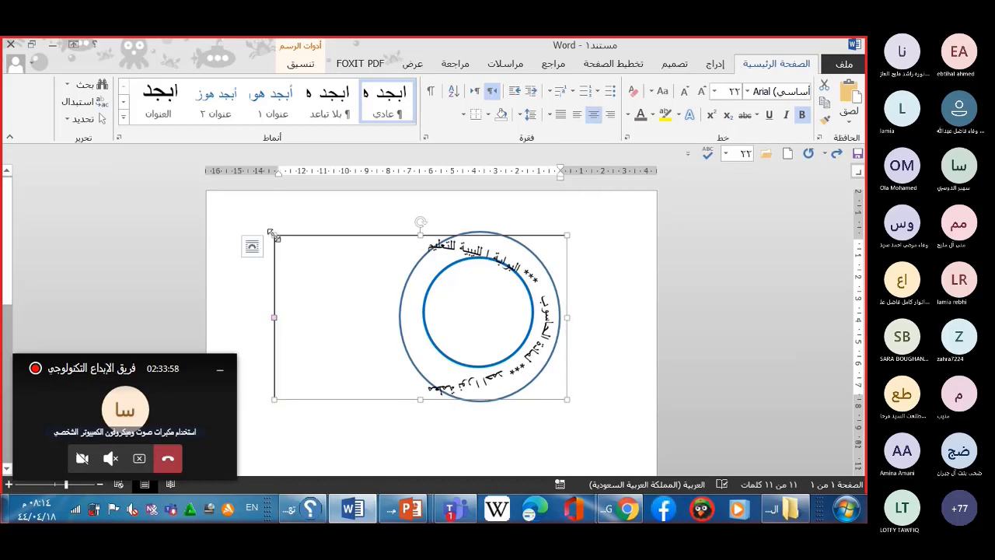
drag(279, 238, 303, 242)
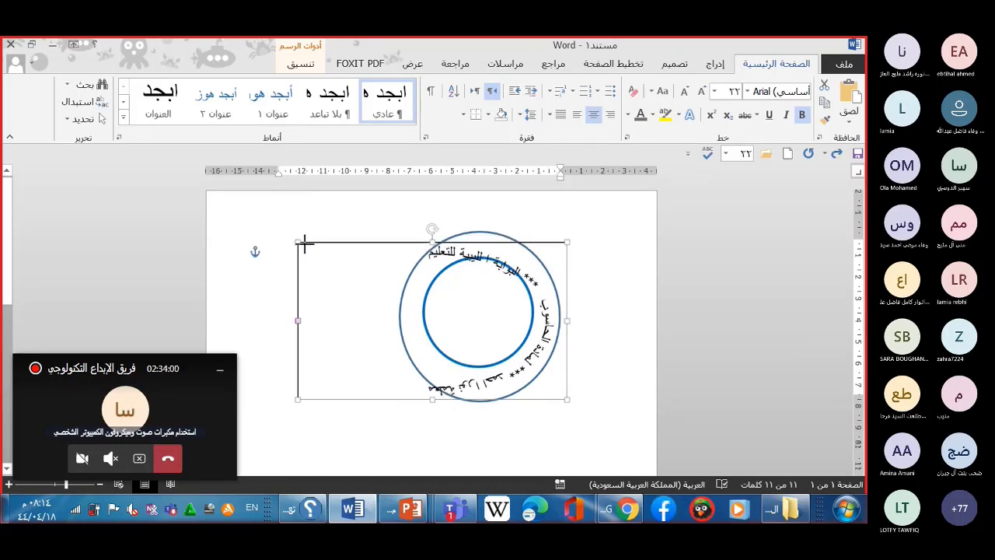
drag(302, 399, 318, 393)
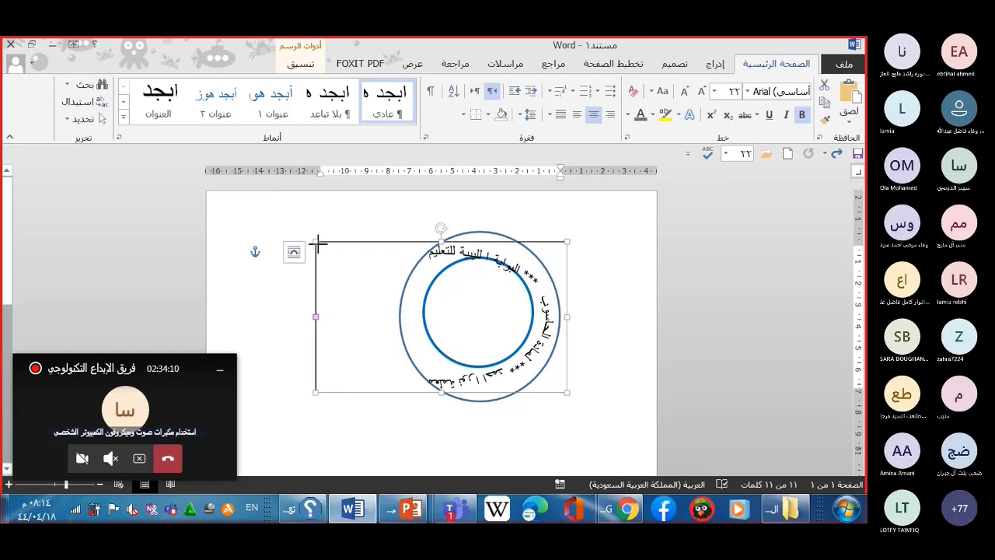
Nudge the text box's corner inward and grow the curved text to 26 pt
drag(322, 243, 324, 245)
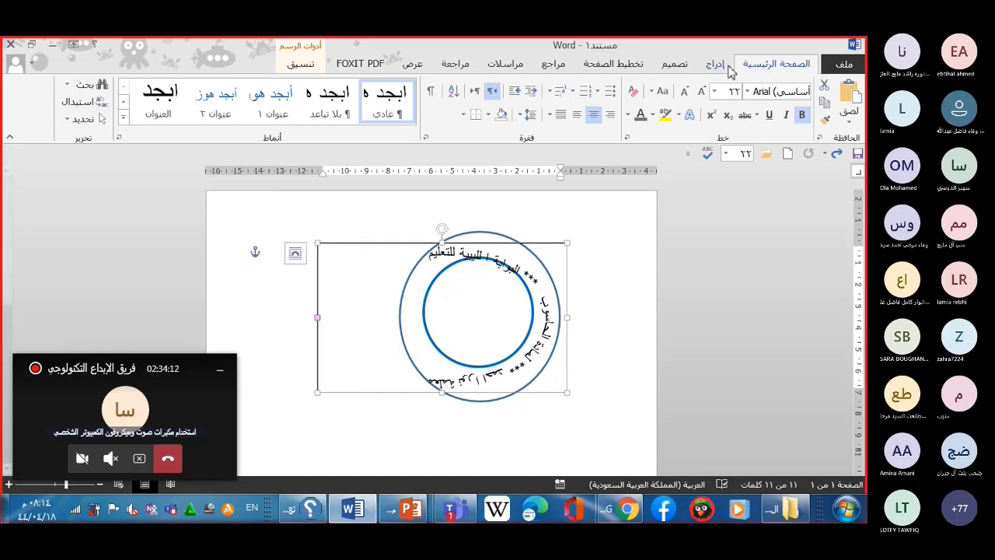
click(685, 92)
click(685, 91)
click(704, 94)
click(704, 94)
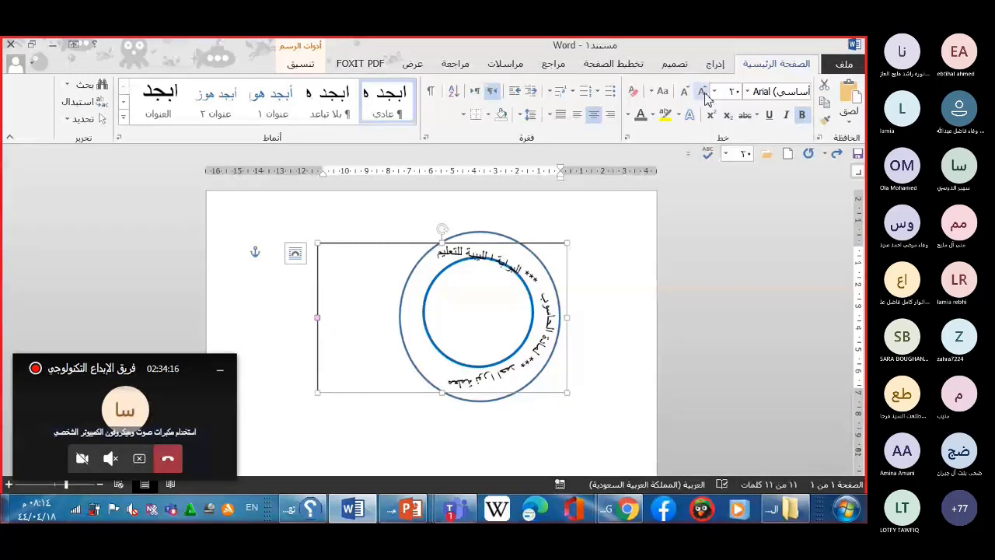
click(704, 94)
click(705, 94)
click(704, 94)
click(705, 94)
click(705, 94)
click(705, 94)
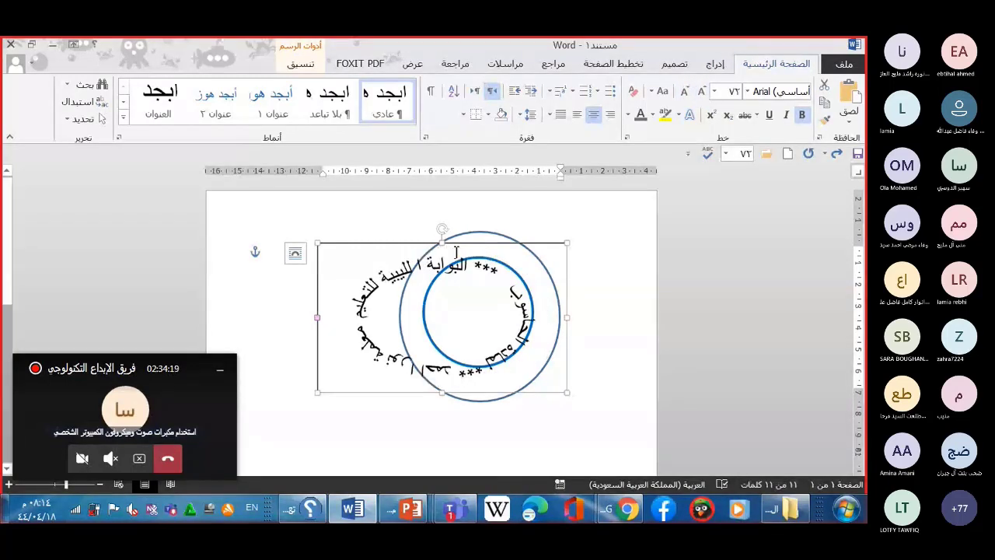
Resize the arched text box so its text circles within the band between the rings
drag(442, 242, 442, 224)
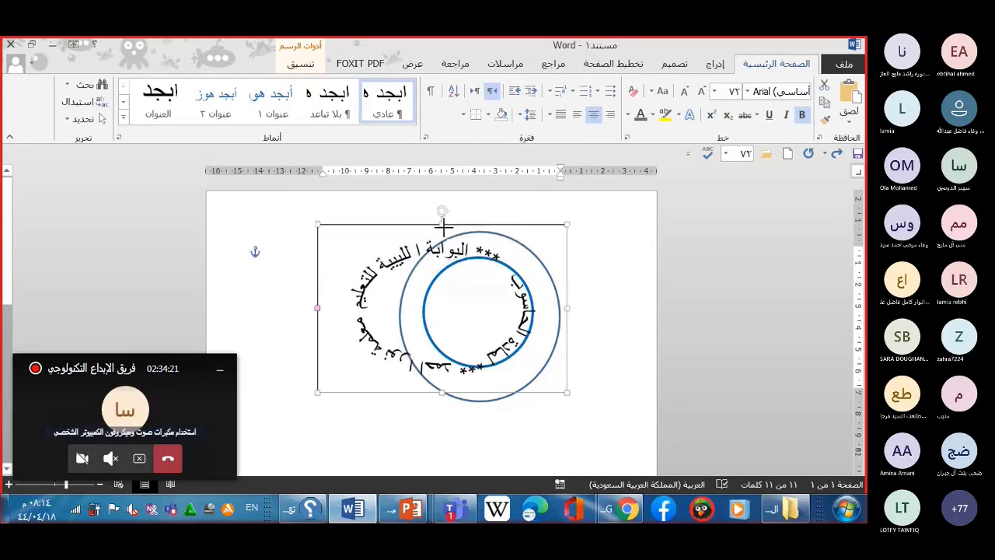
drag(568, 308, 582, 309)
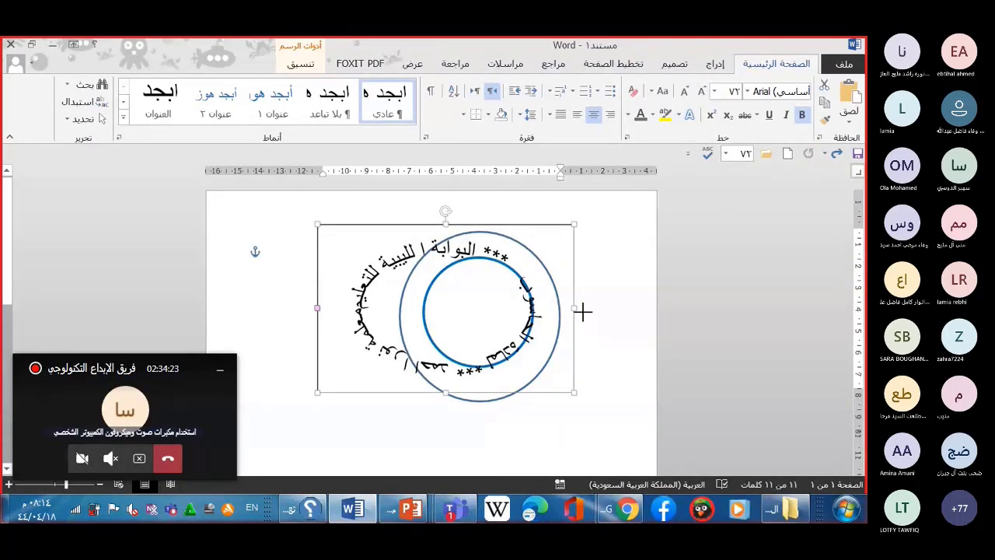
drag(318, 393, 380, 405)
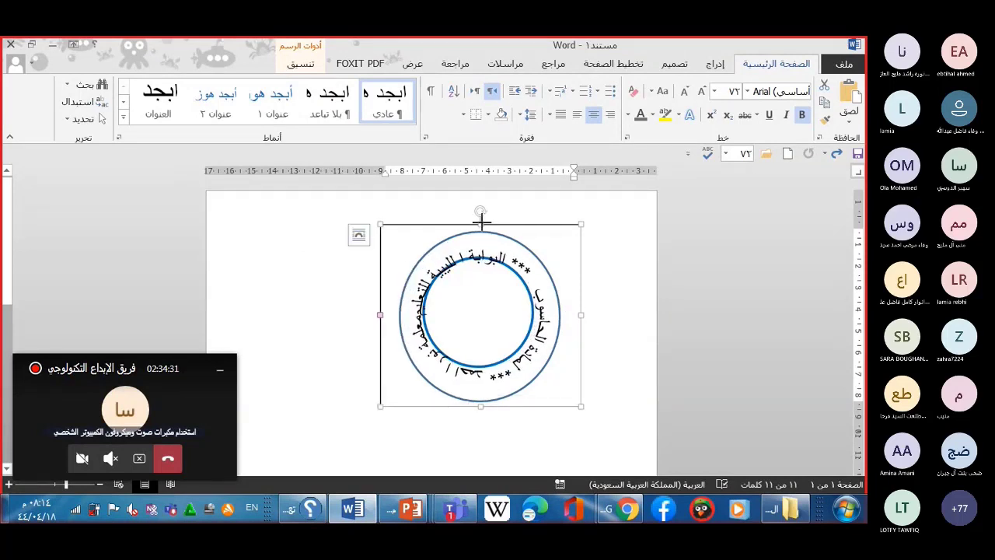
drag(482, 222, 481, 215)
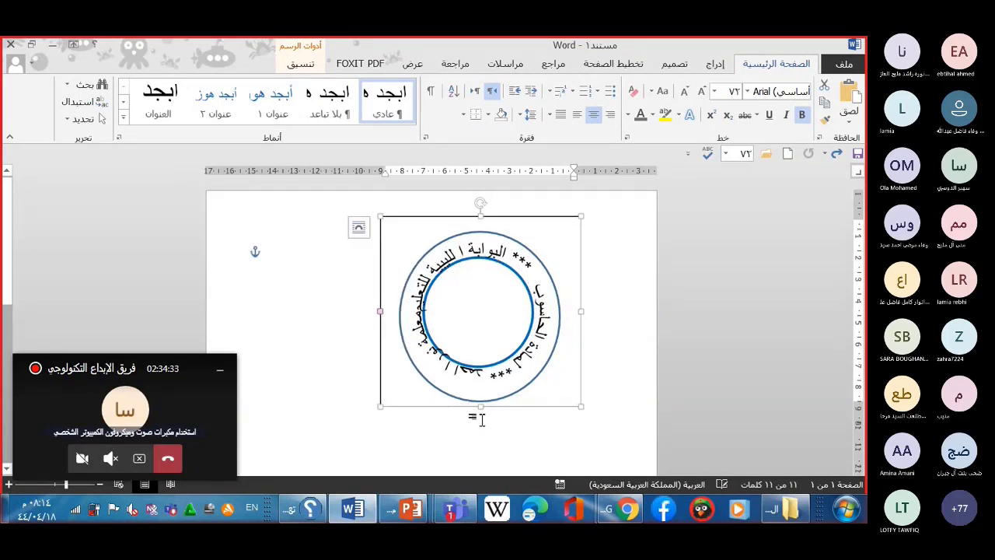
drag(481, 419, 479, 416)
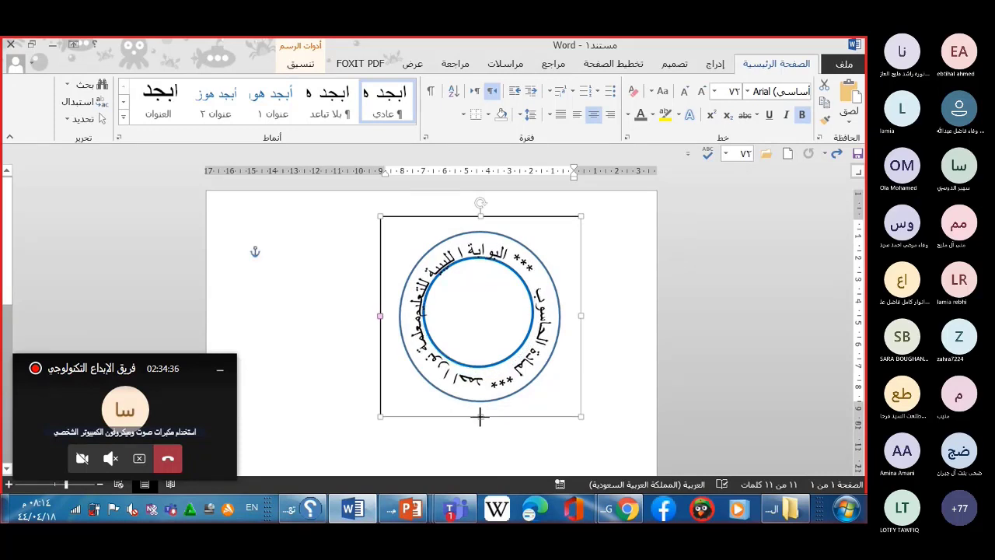
drag(381, 416, 377, 418)
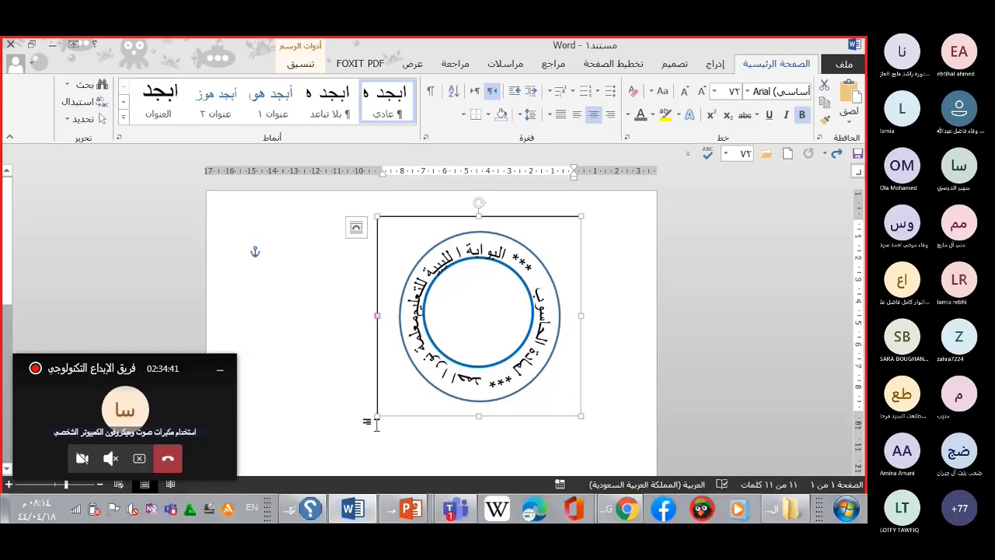
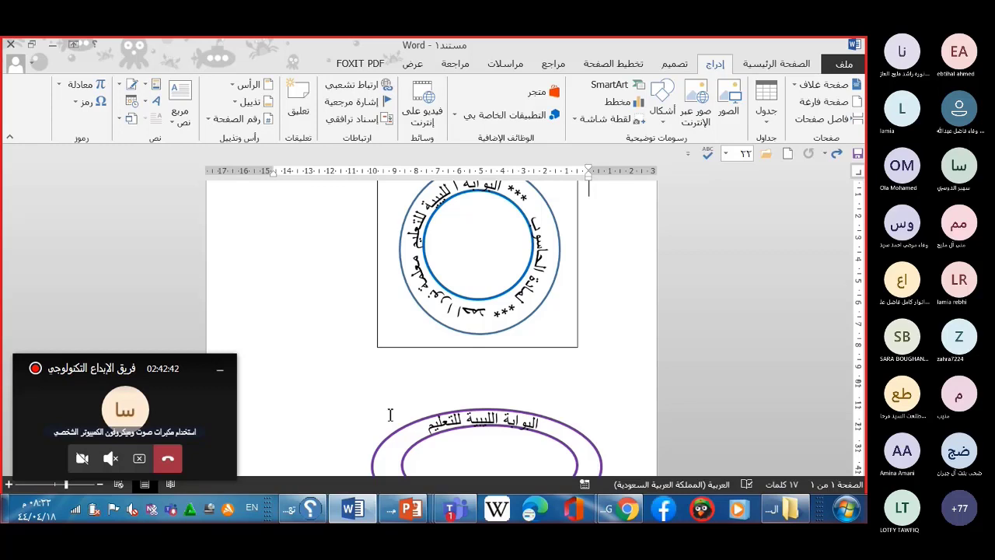
Remove the second stamp's curved name text, arched top text, and both purple ovals
drag(10, 265, 9, 287)
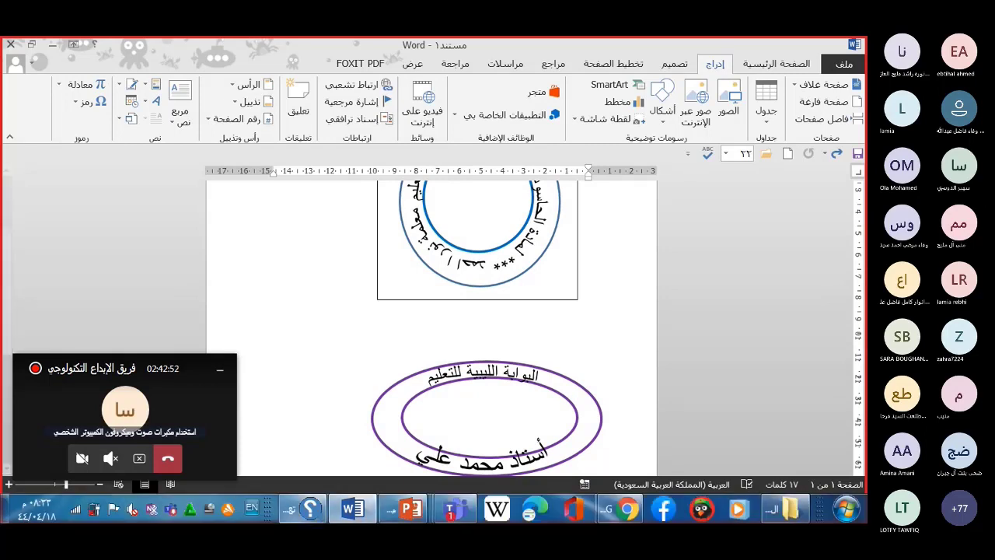
double_click(444, 378)
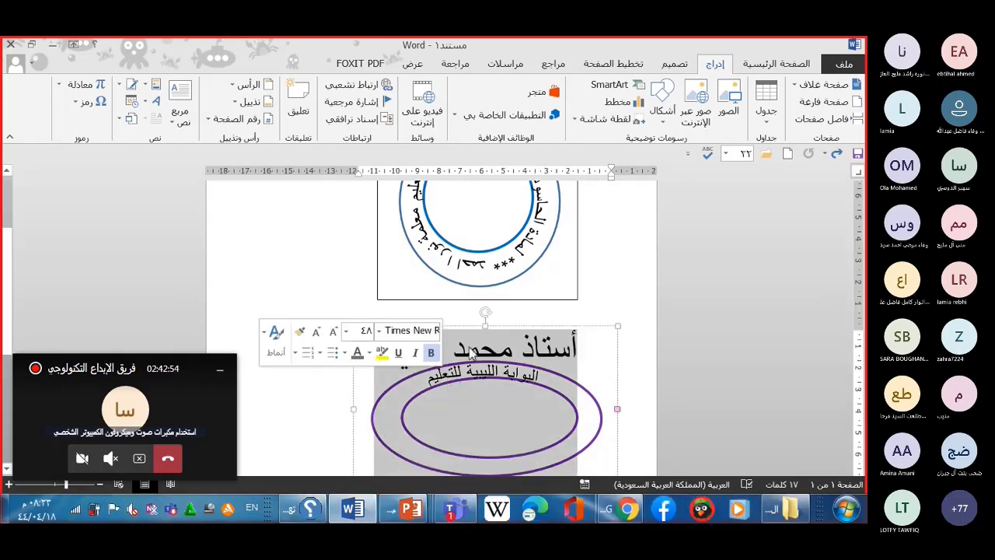
key(ctrl+z)
key(ctrl+z)
key(ctrl+z)
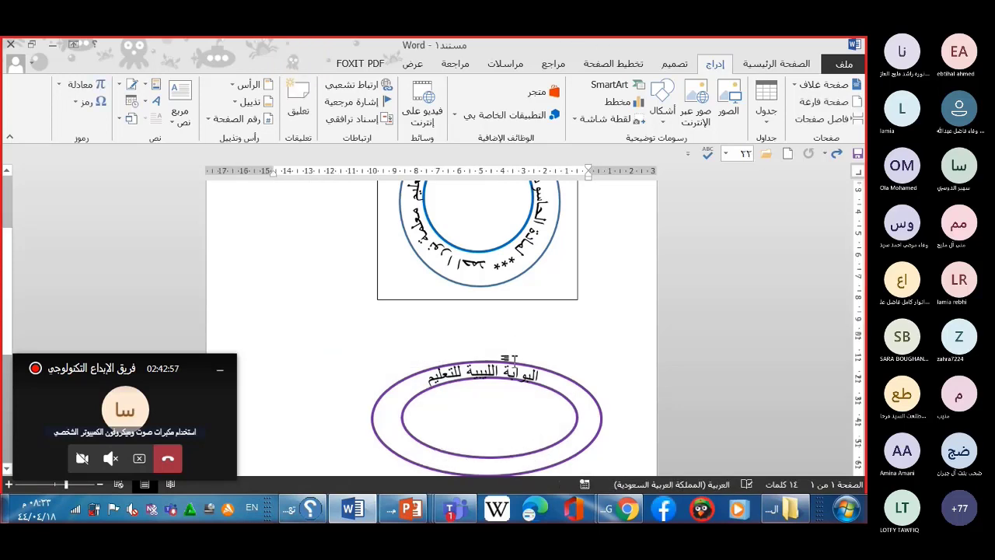
click(517, 364)
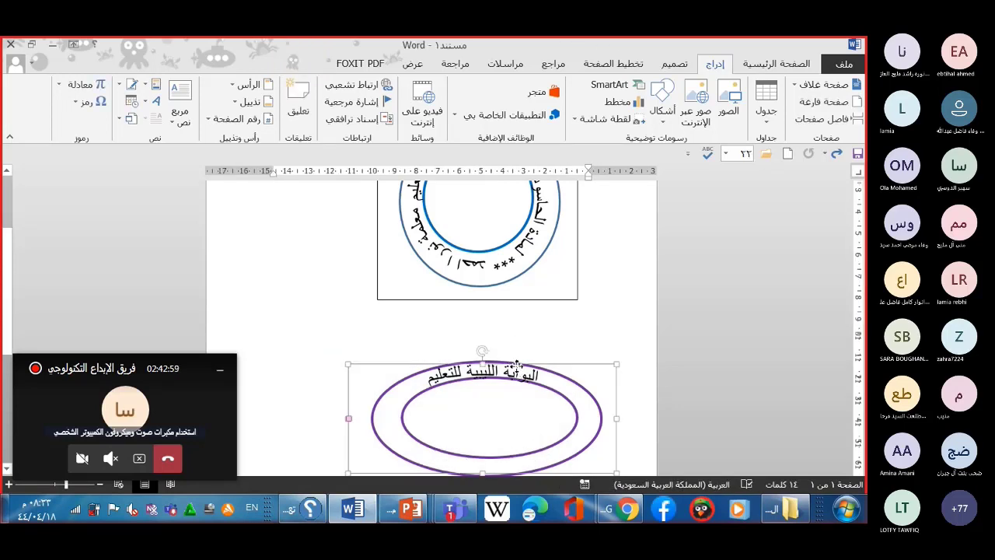
key(Delete)
click(514, 366)
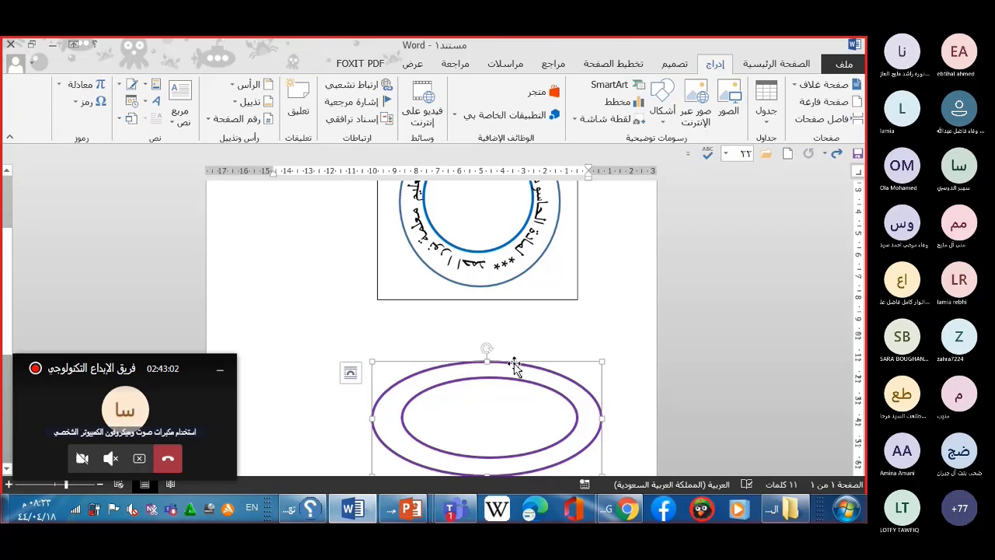
key(Delete)
click(510, 379)
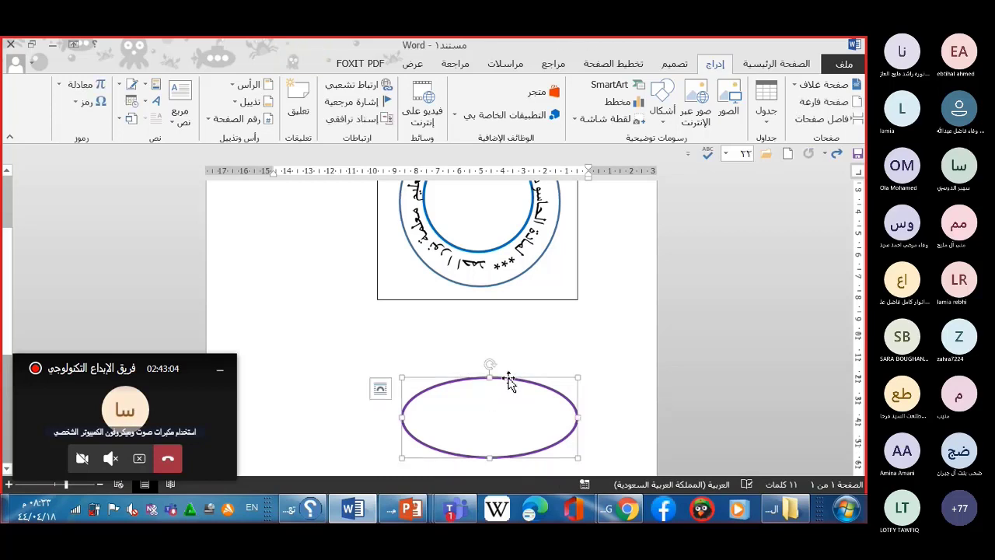
key(Delete)
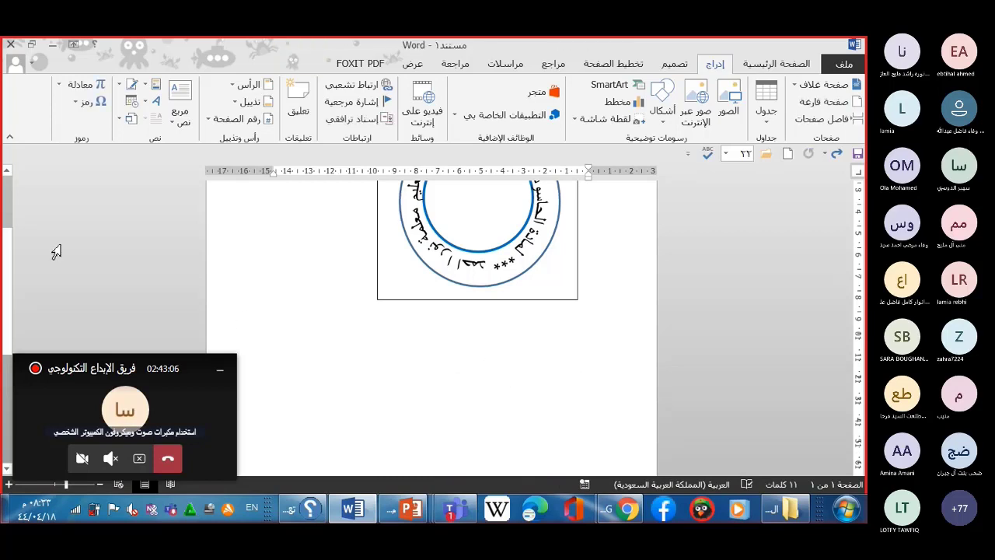
Draw a blue filled circle, about 3.28 × 3.31 cm, centred inside the stamp's inner ring
scroll(9, 288, up, 2)
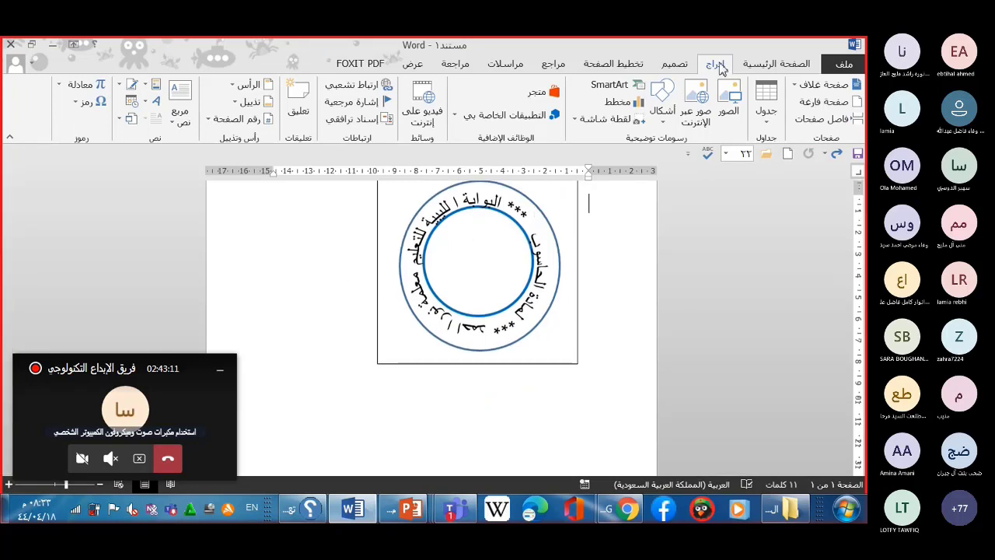
click(662, 124)
click(780, 160)
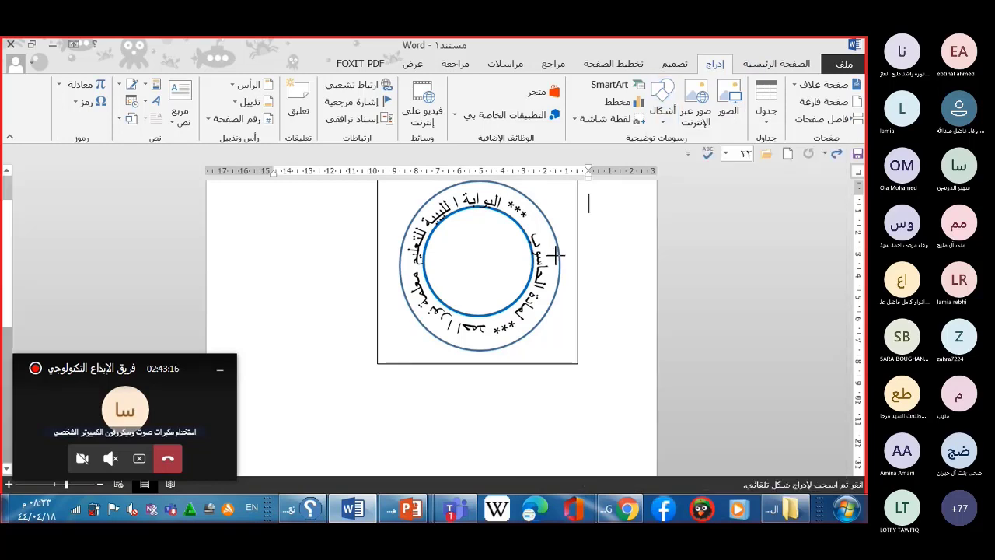
drag(514, 236, 443, 306)
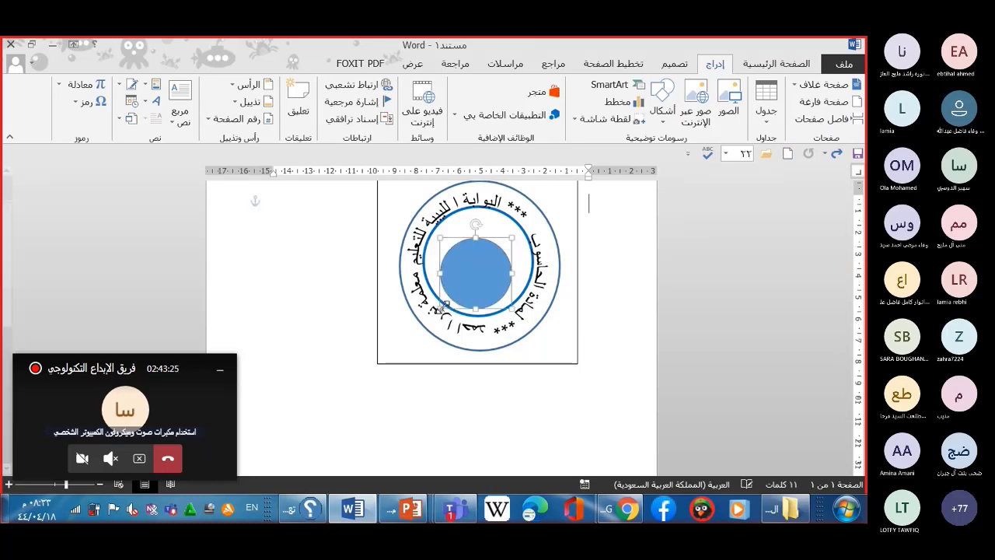
drag(483, 265, 487, 250)
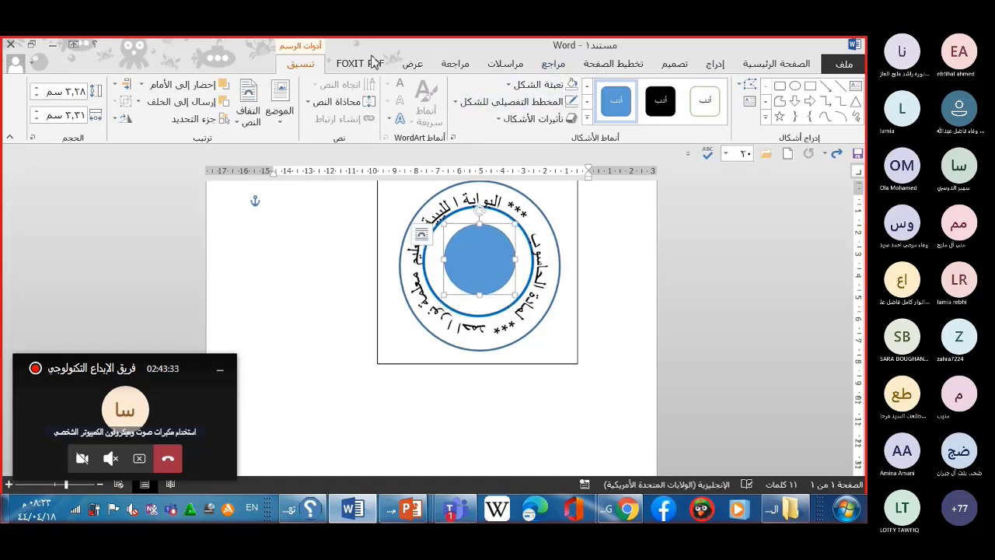
click(529, 85)
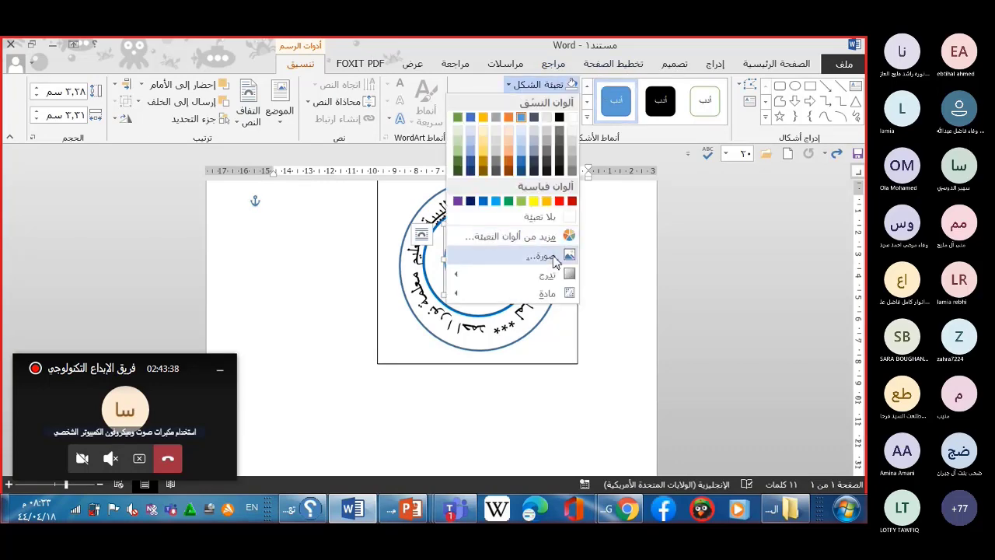
click(546, 255)
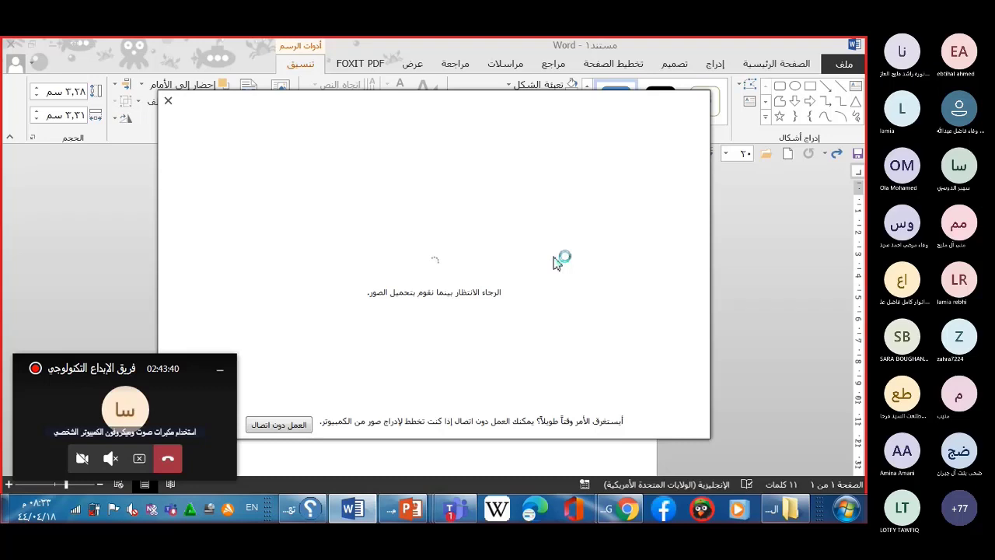
click(285, 434)
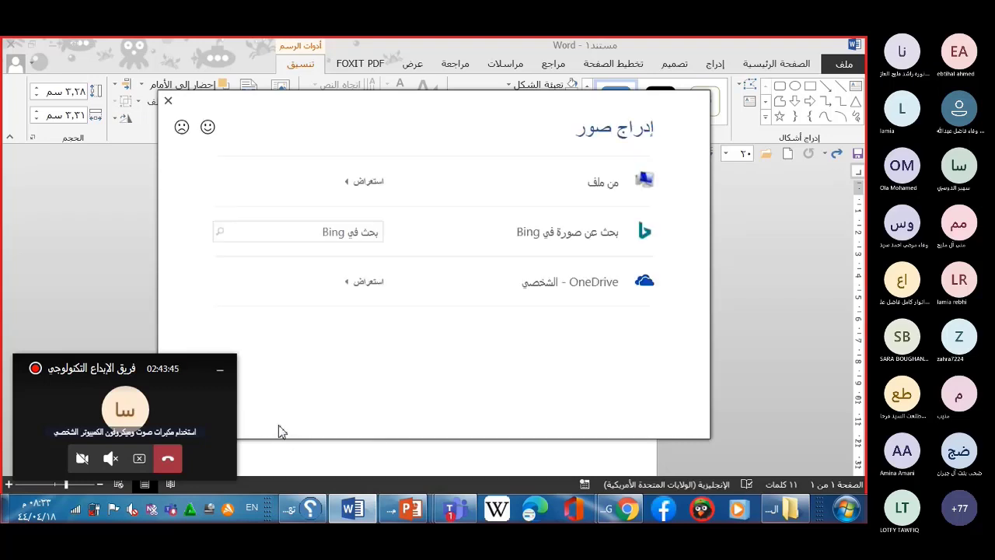
key(Escape)
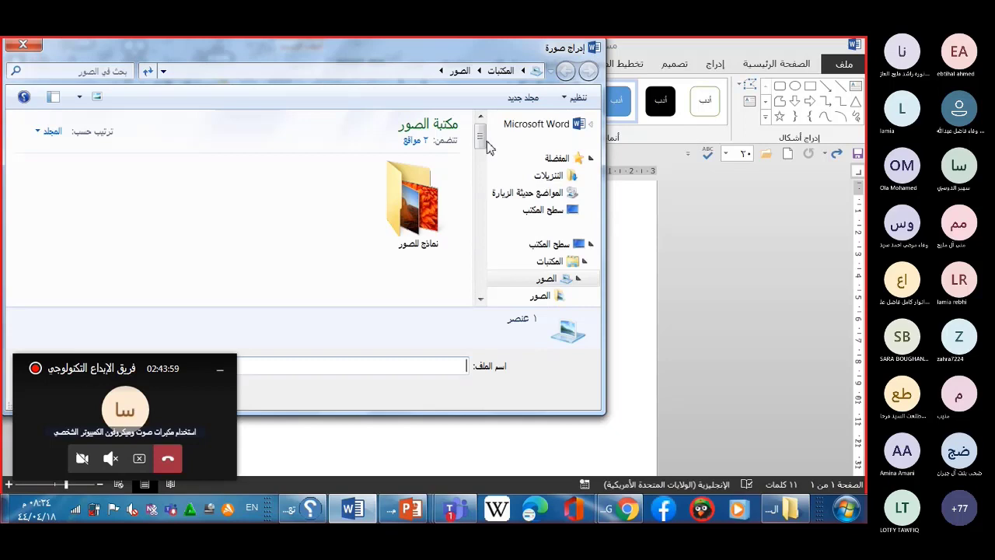
drag(483, 132, 500, 222)
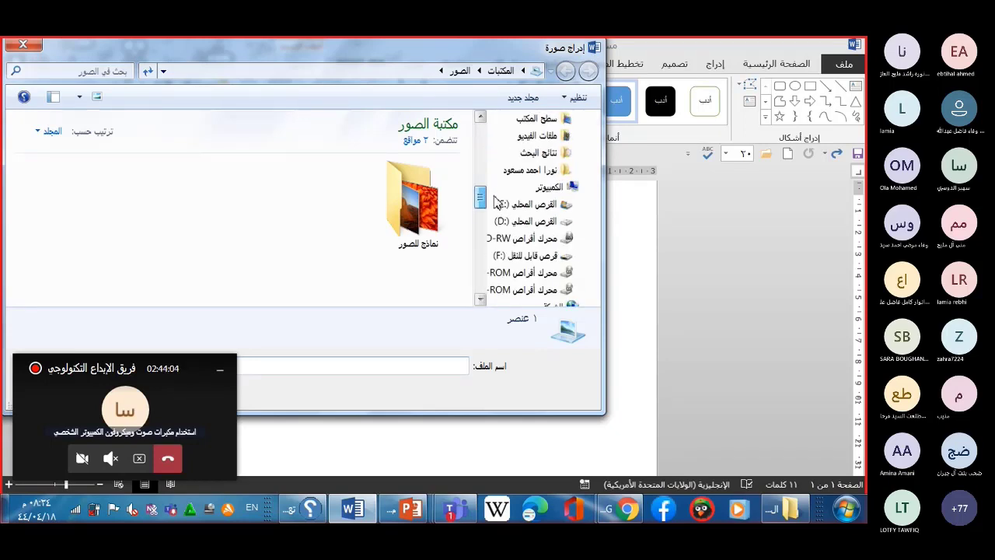
click(516, 223)
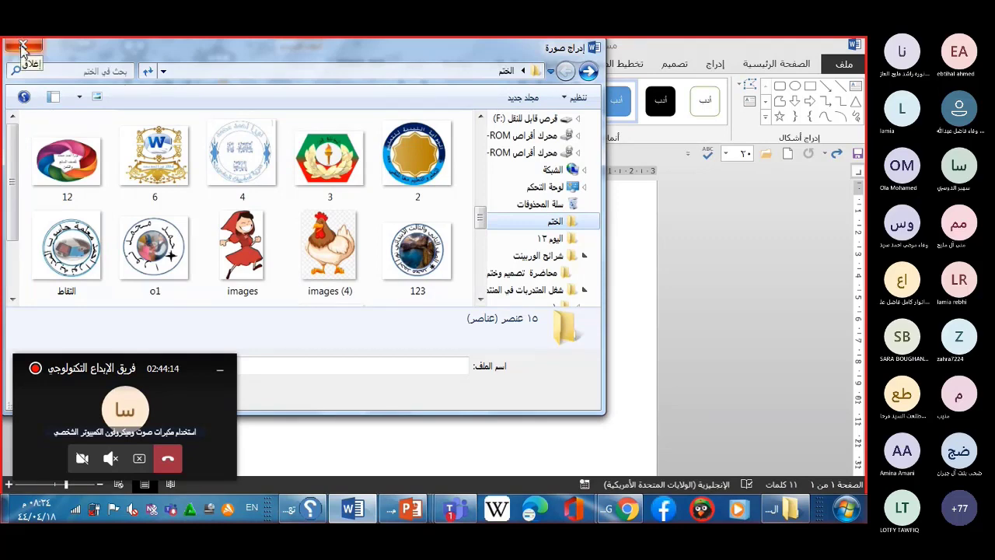
scroll(13, 194, down, 1)
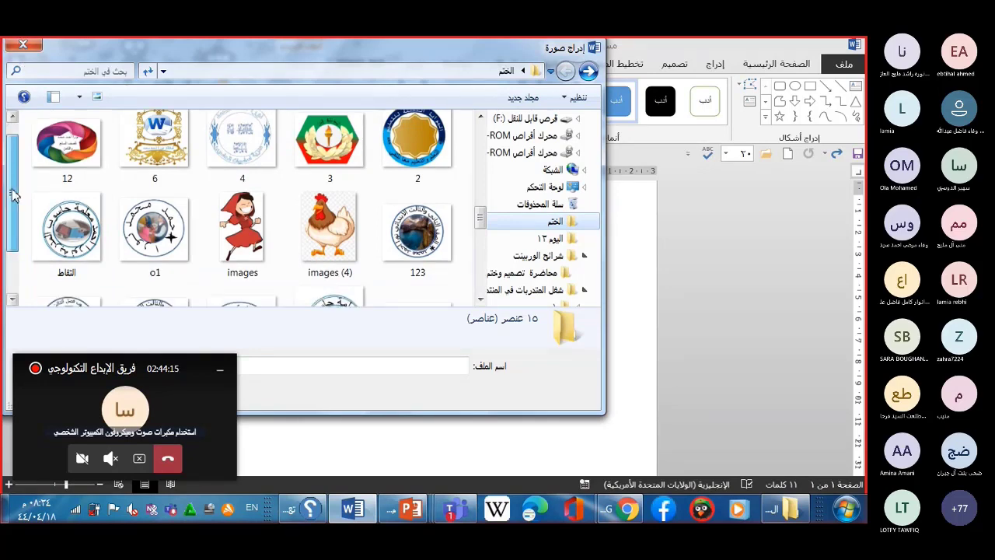
scroll(12, 195, down, 4)
scroll(13, 194, up, 5)
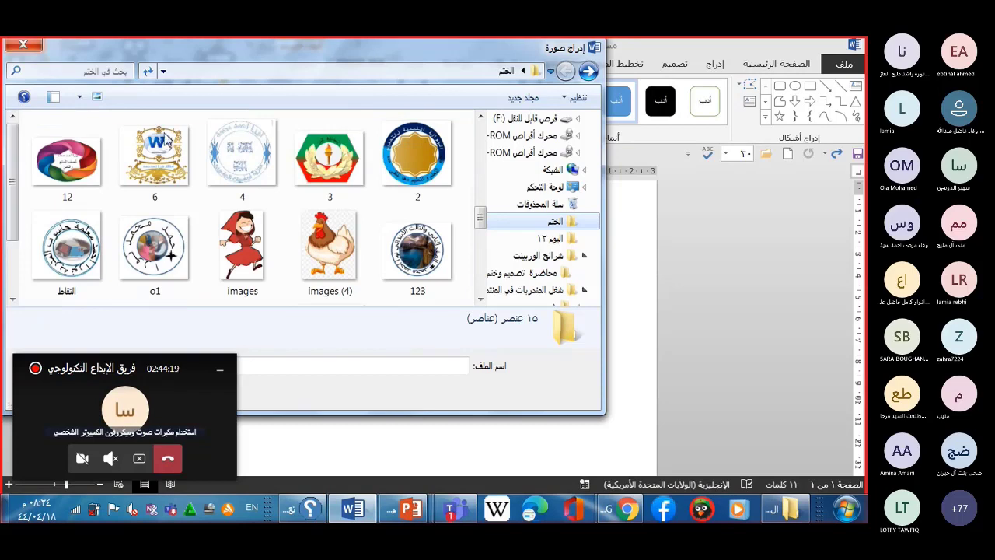
click(23, 44)
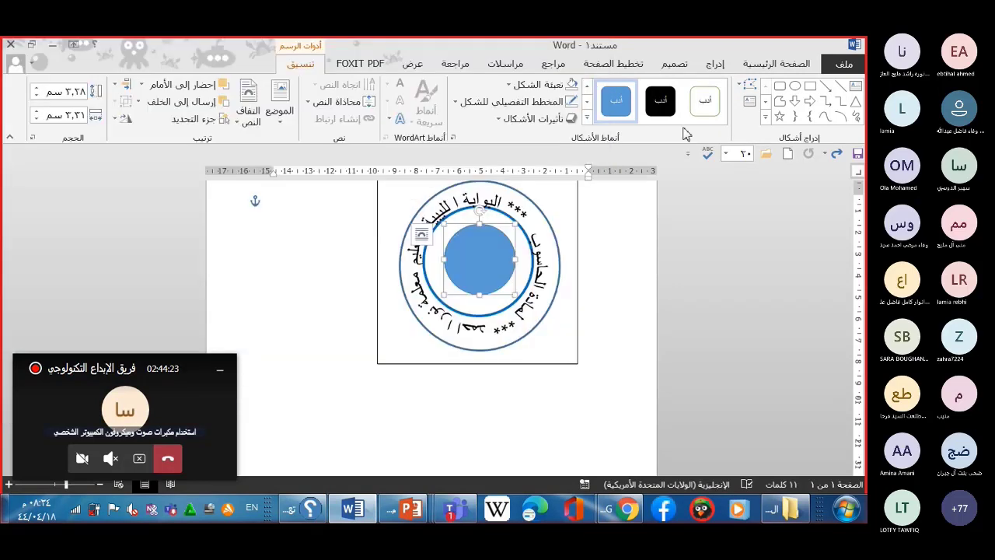
Draw a wide text box over the stamp with no fill and no outline
click(715, 65)
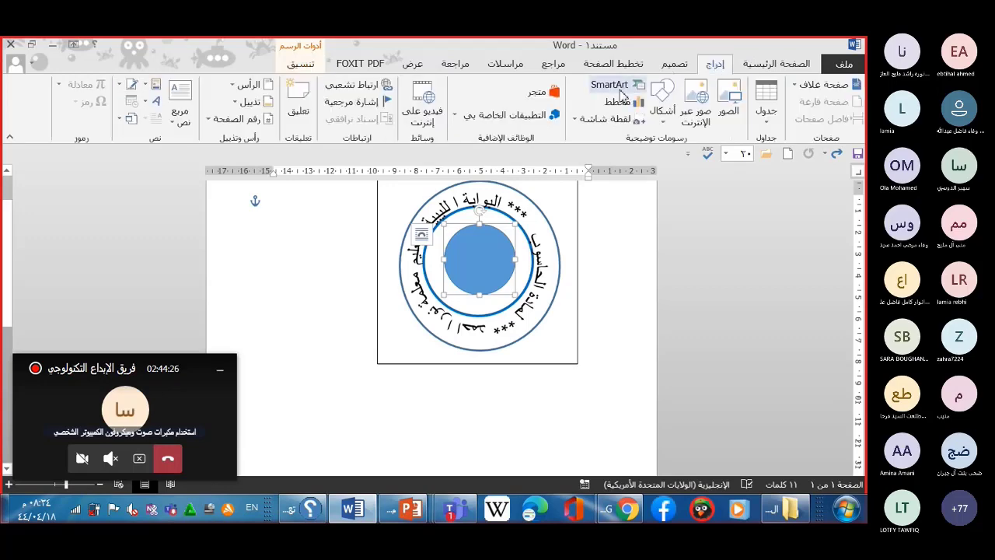
click(663, 111)
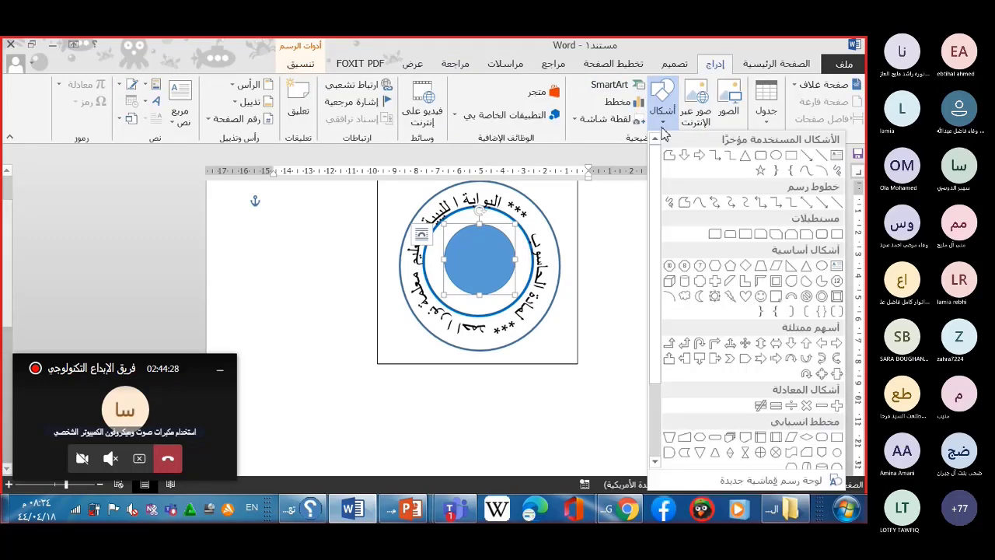
click(837, 155)
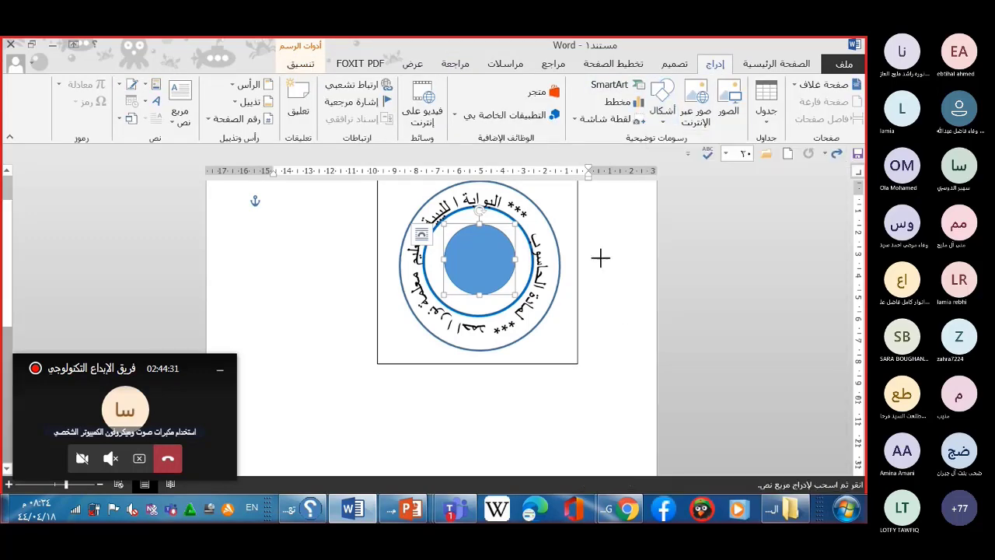
drag(634, 221, 325, 362)
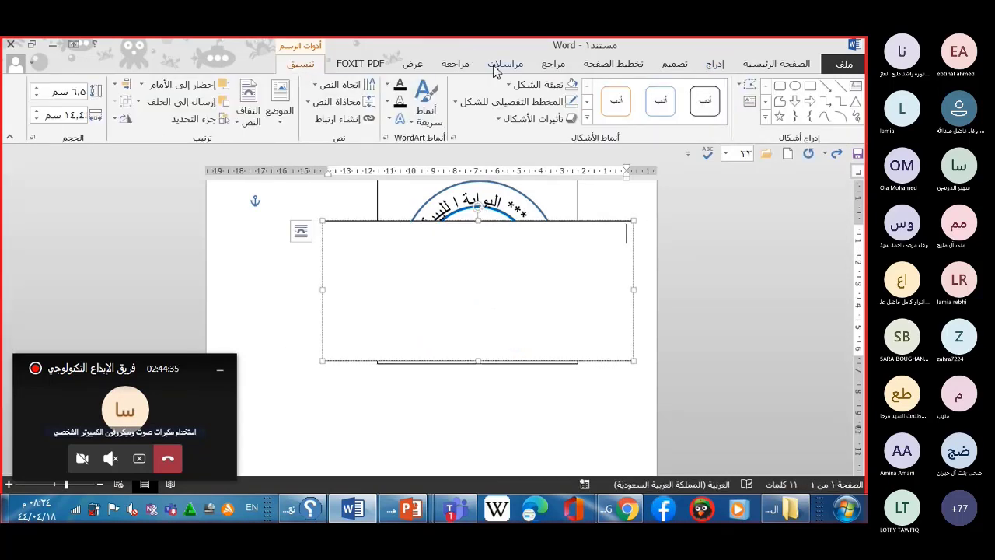
click(513, 85)
click(536, 217)
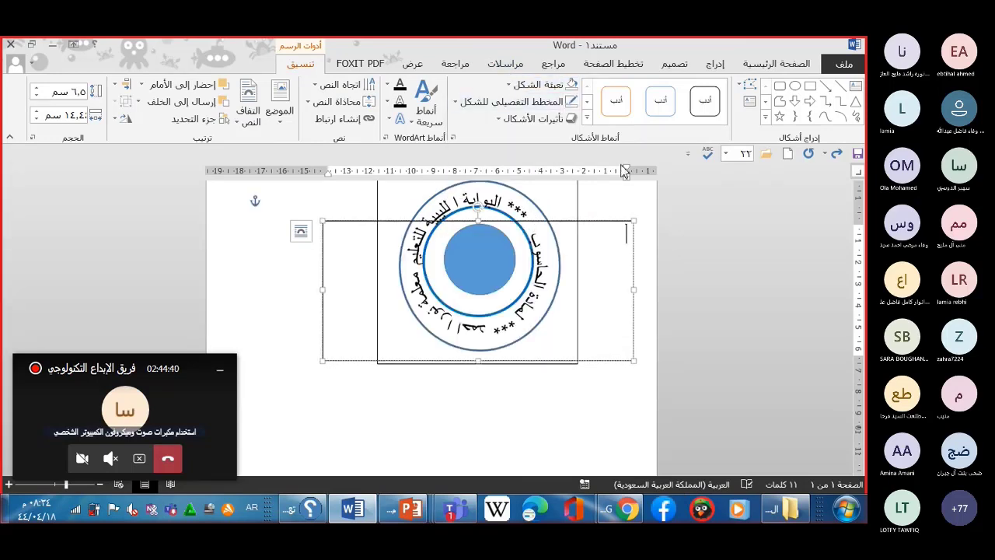
click(510, 84)
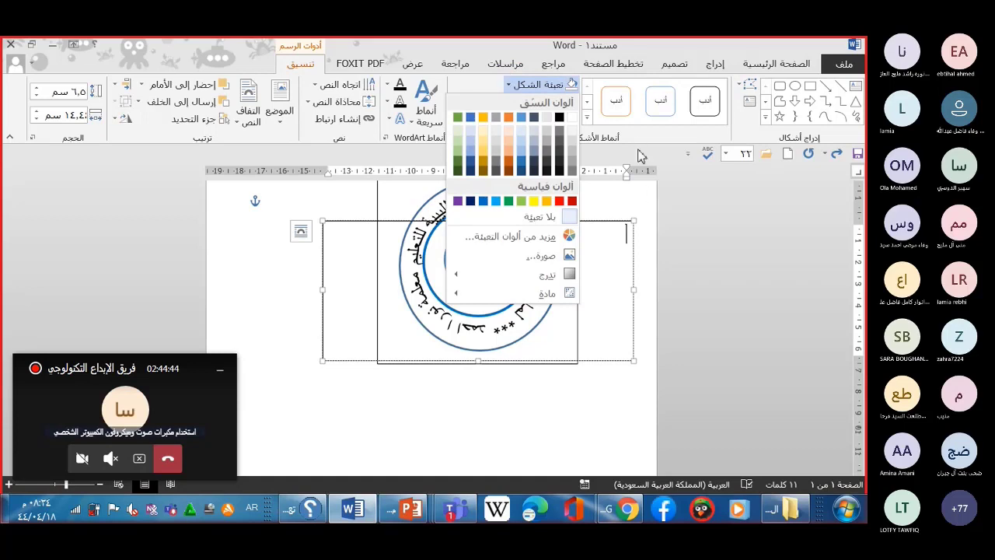
click(673, 157)
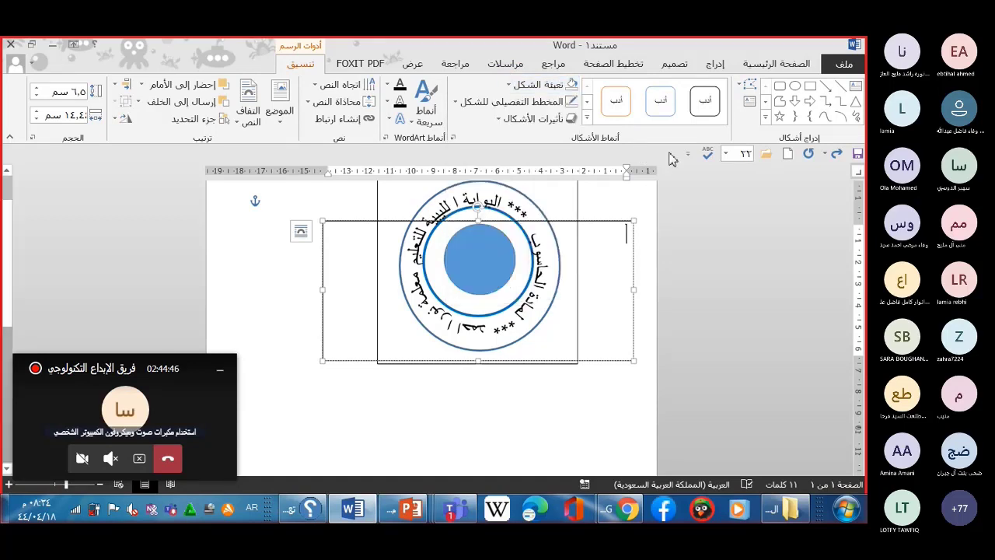
click(486, 101)
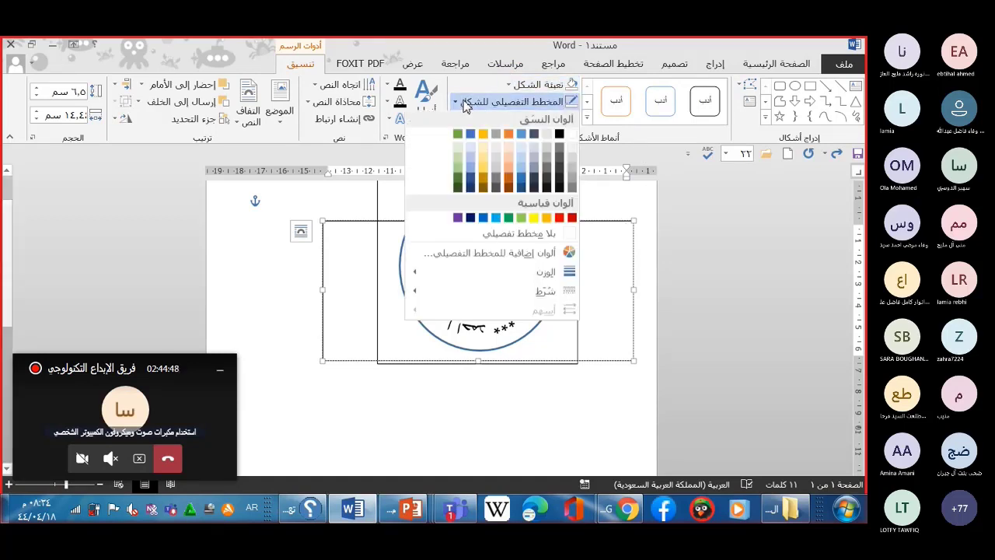
click(523, 234)
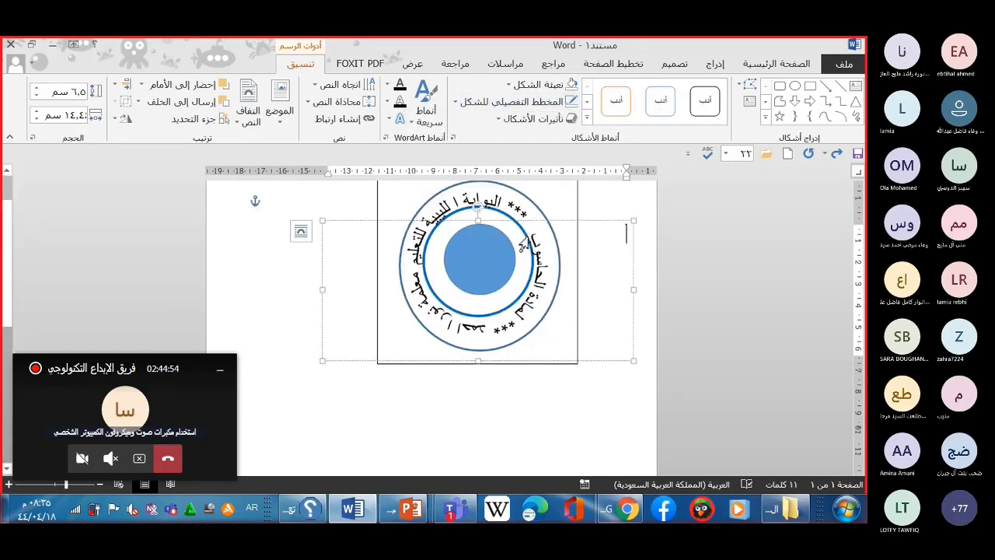
Move the text box below the stamp, then delete the empty box
mouse_move(542, 222)
mouse_down()
mouse_move(534, 380)
mouse_move(547, 374)
mouse_up()
key(alt+shift)
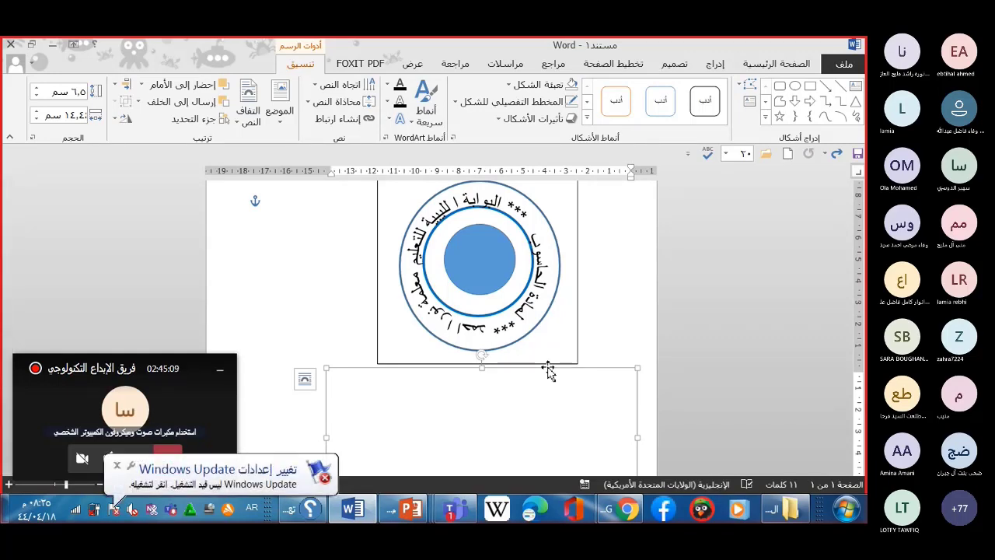
double_click(539, 391)
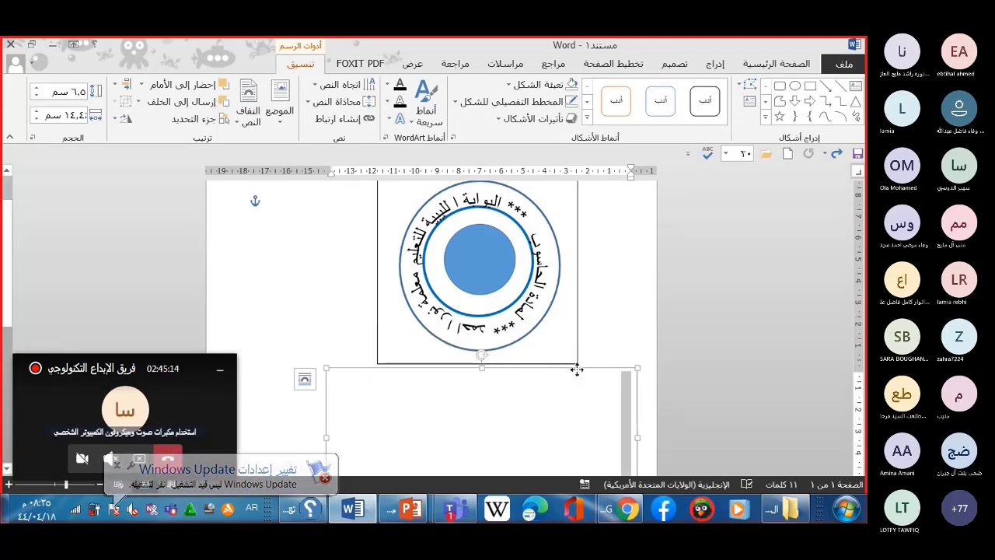
key(Delete)
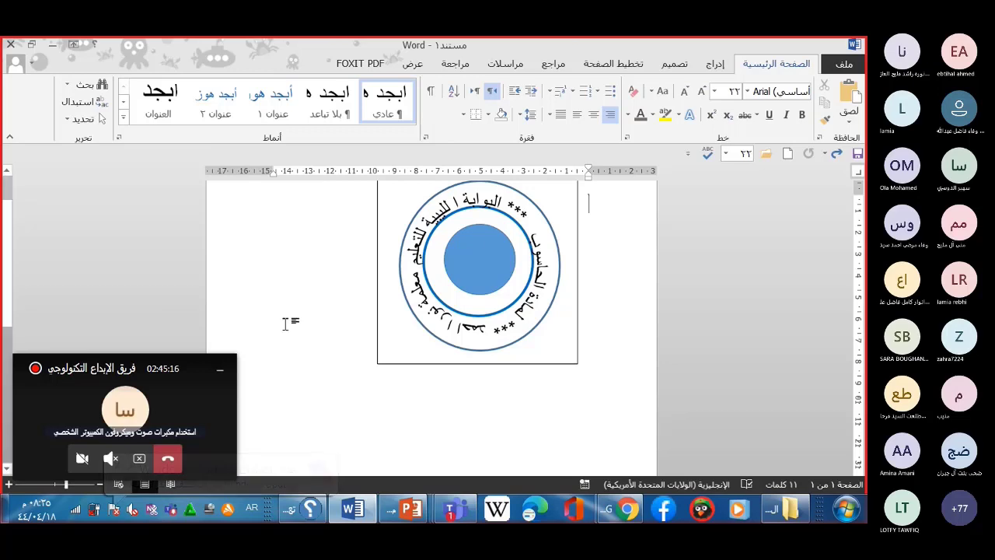
Draw an oval below the stamp and size it to a 4 × 4 cm circle
scroll(11, 267, down, 2)
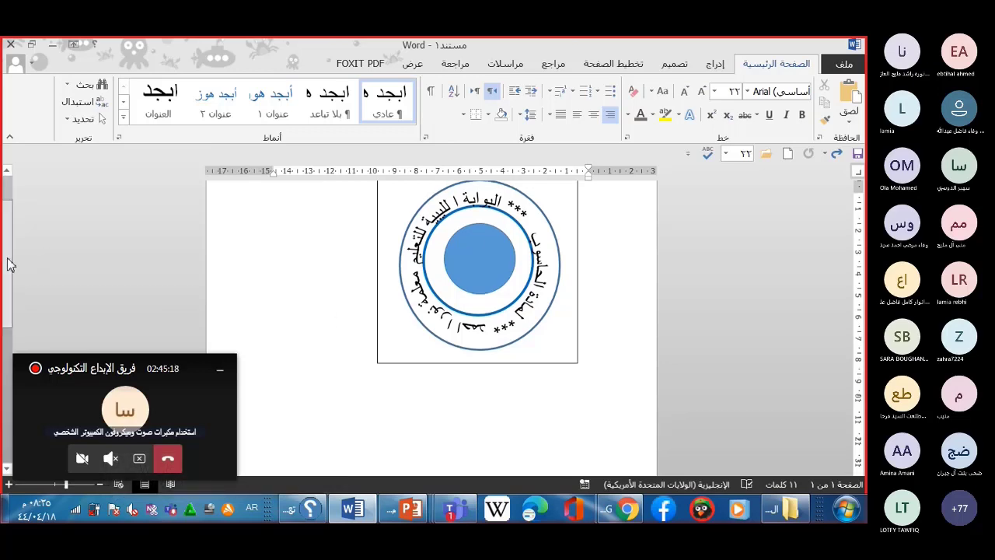
drag(11, 256, 9, 236)
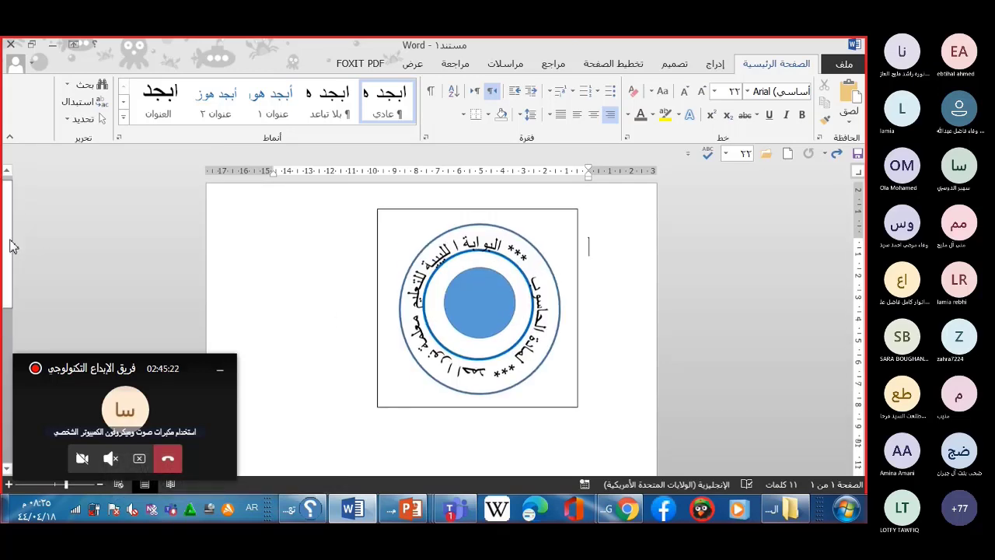
click(714, 65)
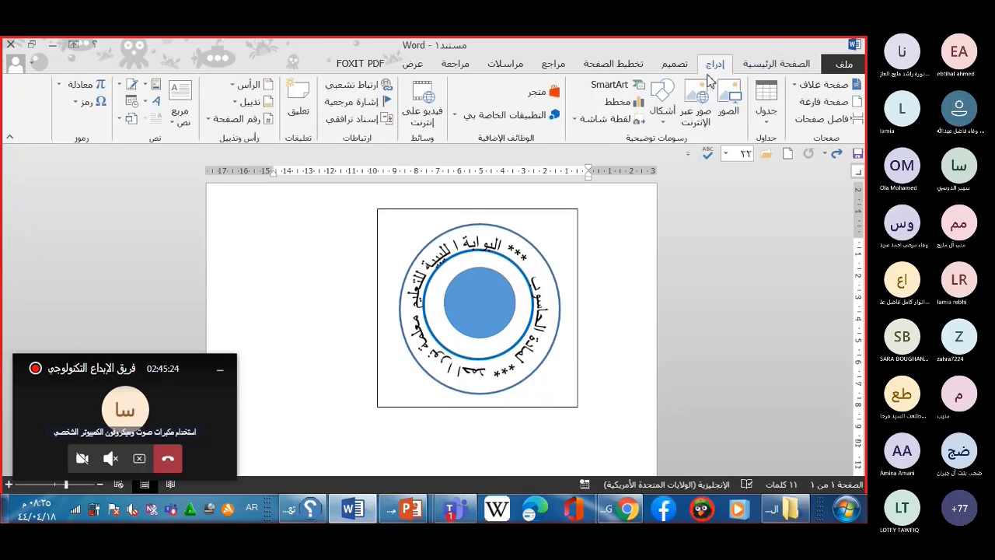
click(665, 123)
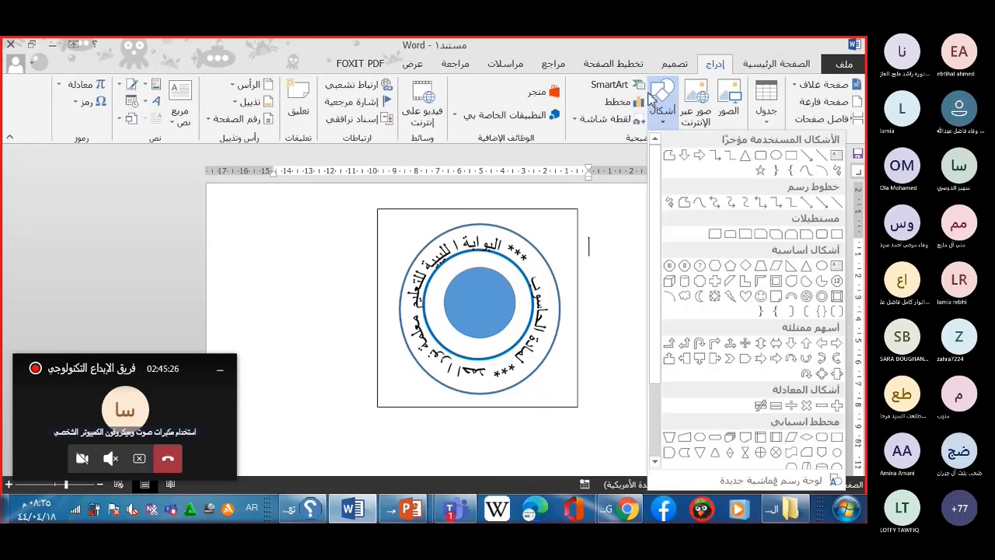
click(779, 160)
scroll(4, 259, down, 4)
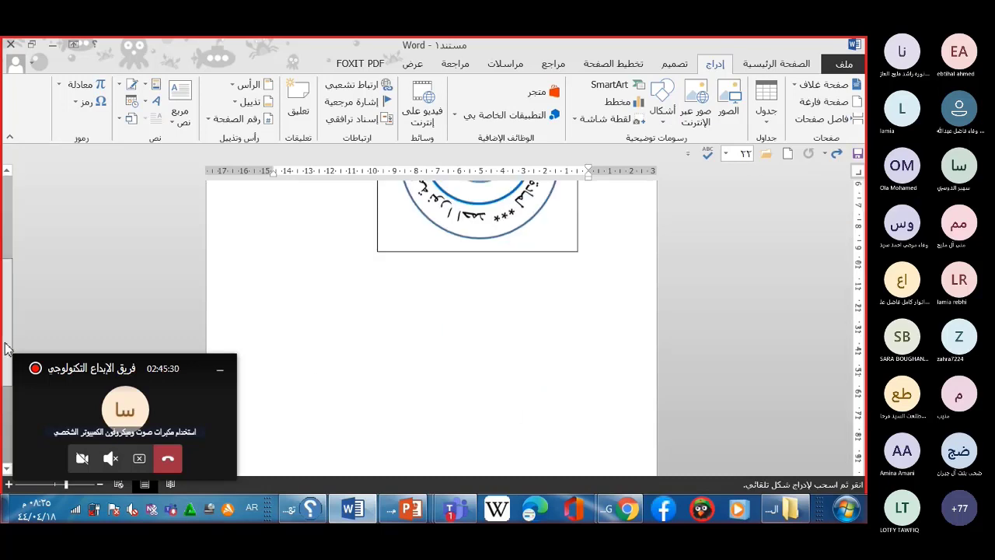
mouse_move(580, 283)
mouse_down()
mouse_move(393, 411)
mouse_move(393, 425)
mouse_up()
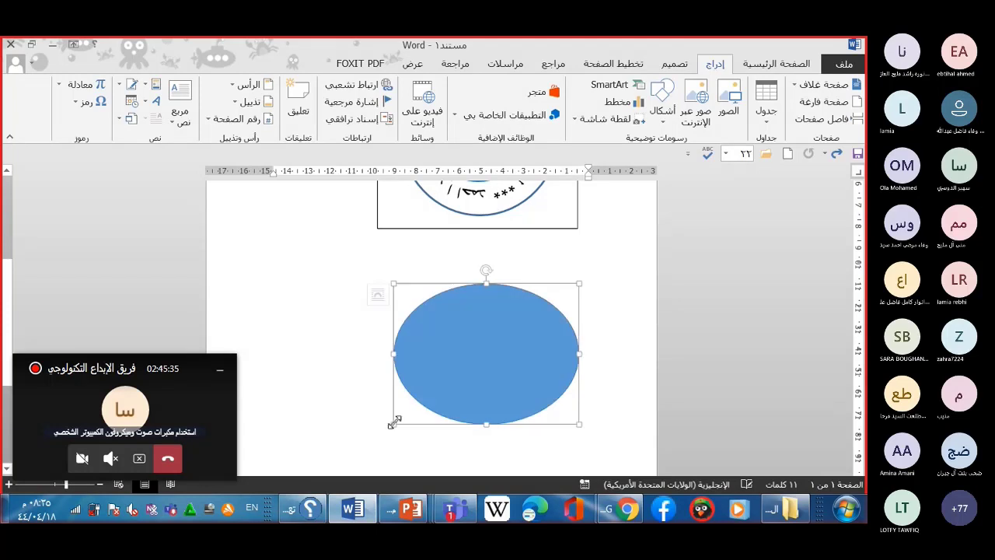
right_click(454, 363)
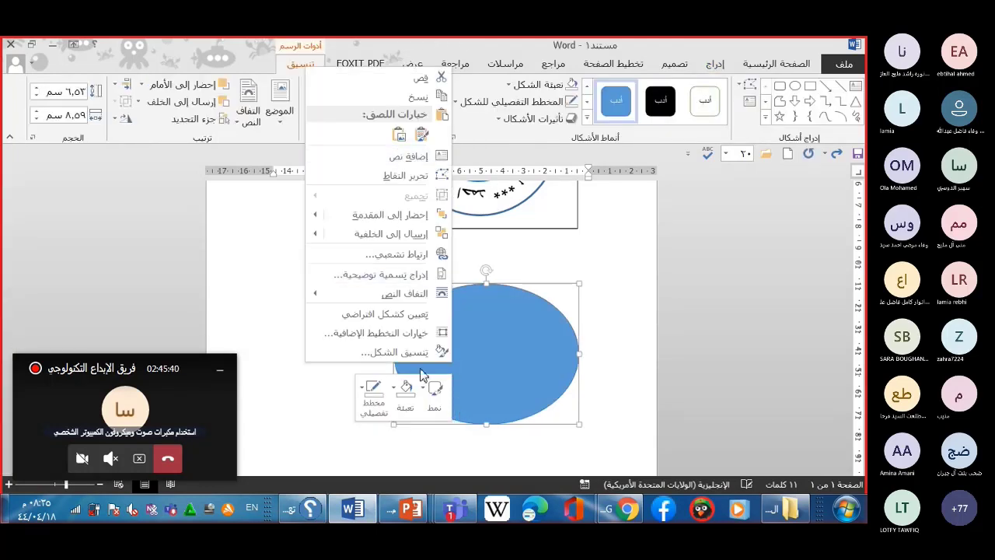
click(236, 262)
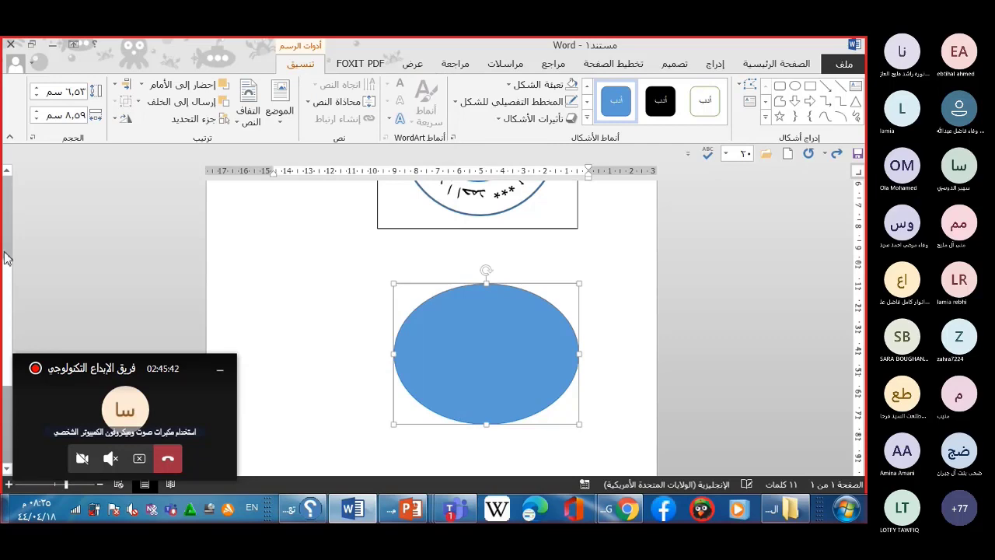
double_click(74, 92)
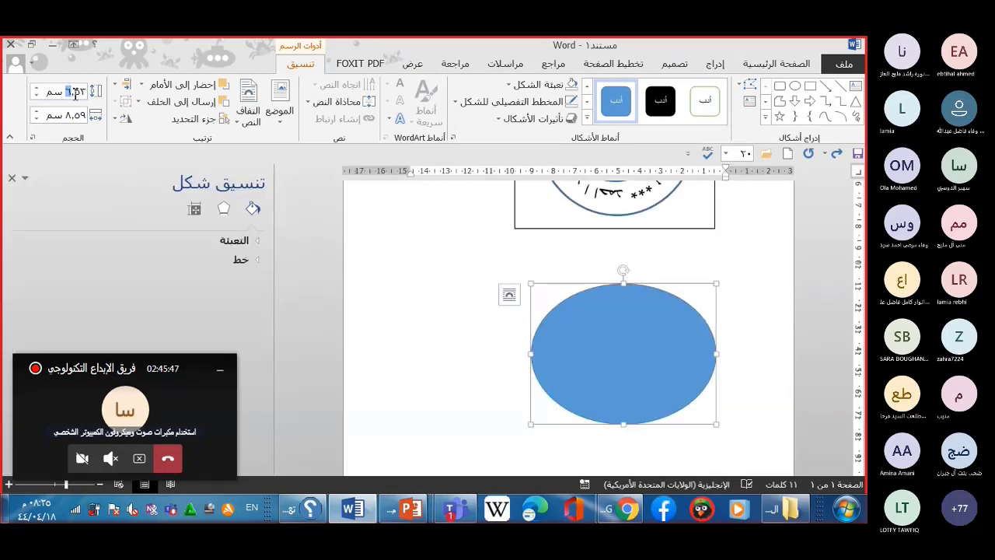
drag(70, 93, 80, 92)
text(4)
drag(68, 117, 89, 120)
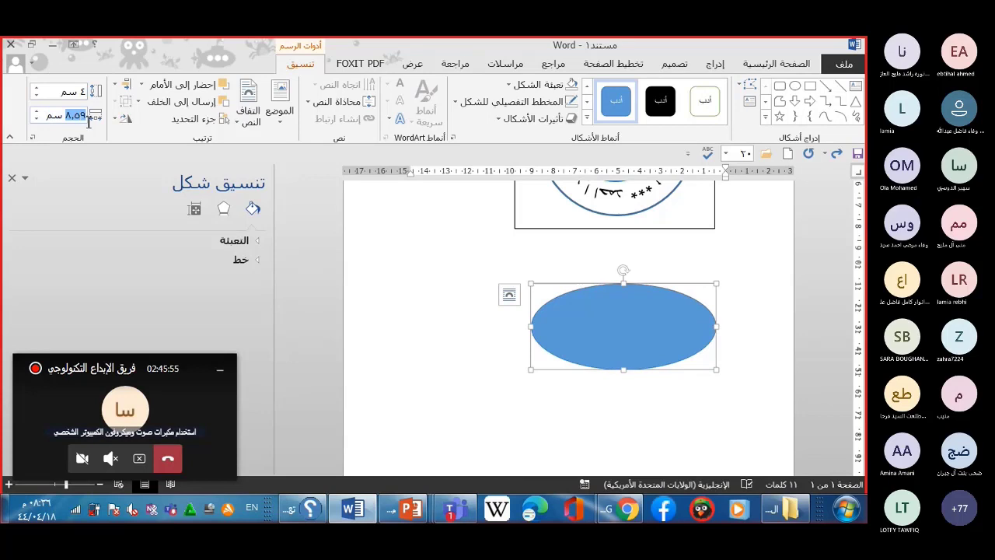
text(4)
click(506, 424)
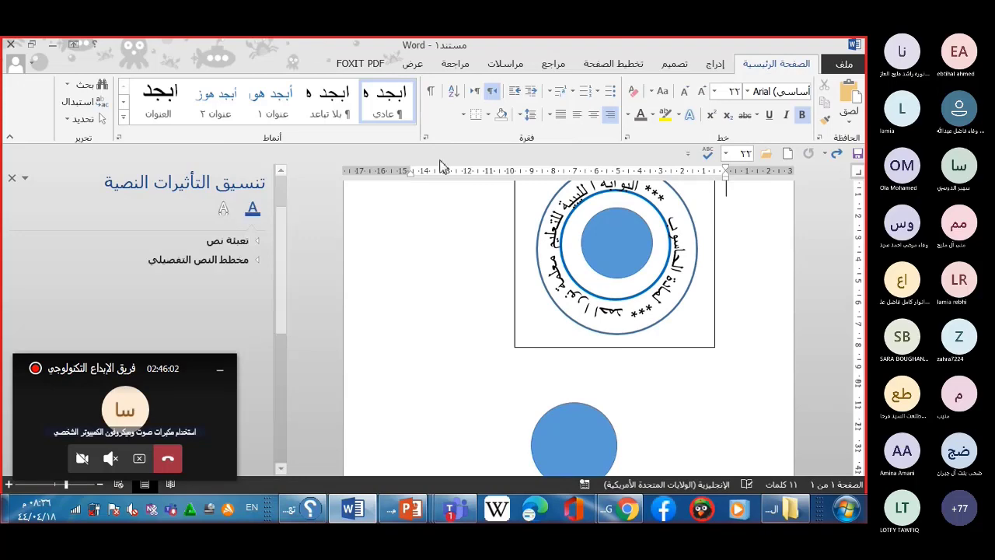
Draw a second oval and size it to a 7 × 7 cm circle
click(716, 65)
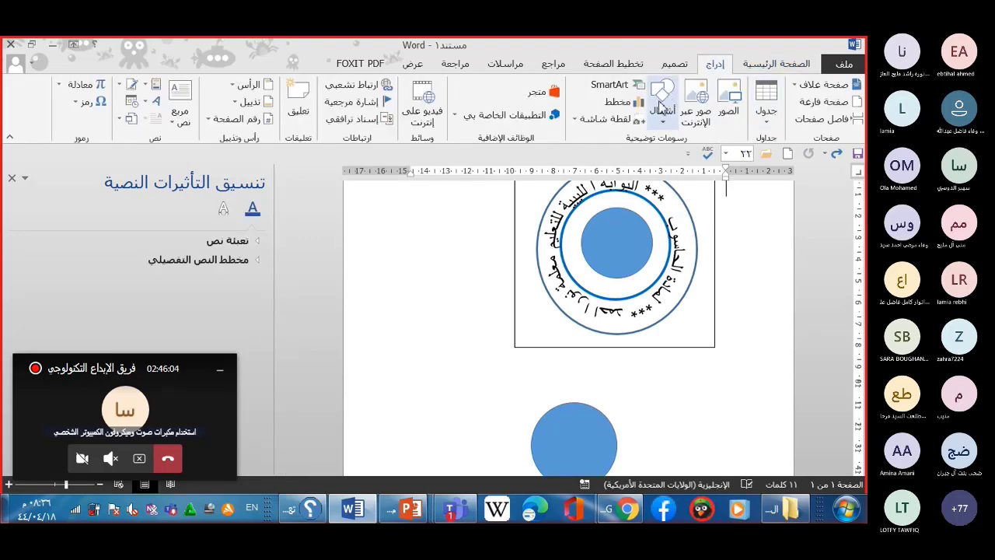
click(666, 128)
click(775, 155)
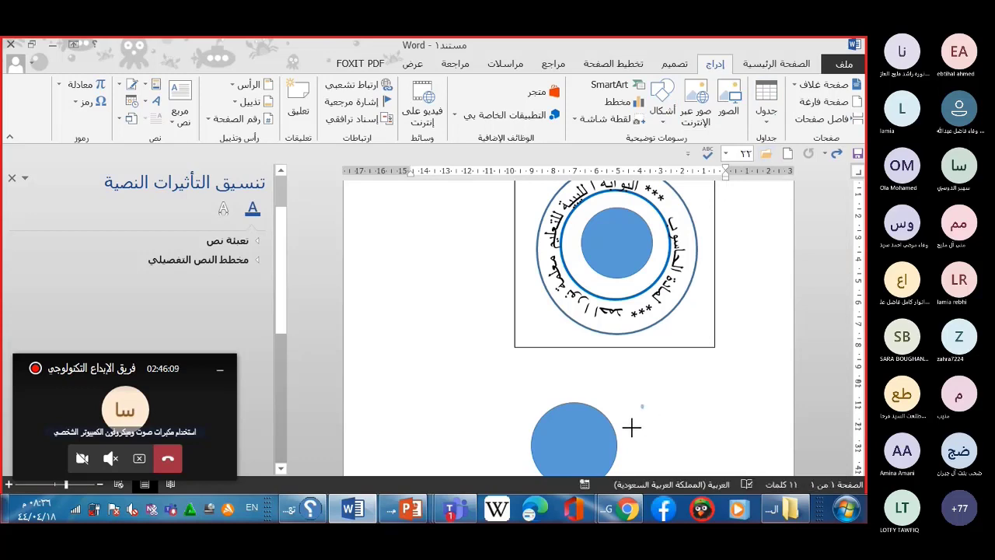
mouse_move(642, 401)
mouse_down()
mouse_move(503, 513)
mouse_move(474, 521)
mouse_up()
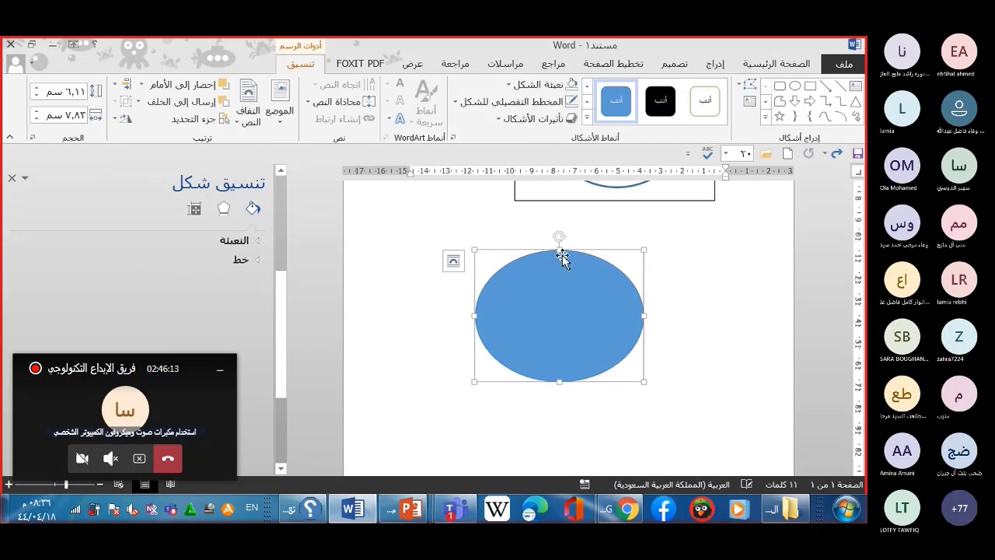
drag(559, 259, 559, 238)
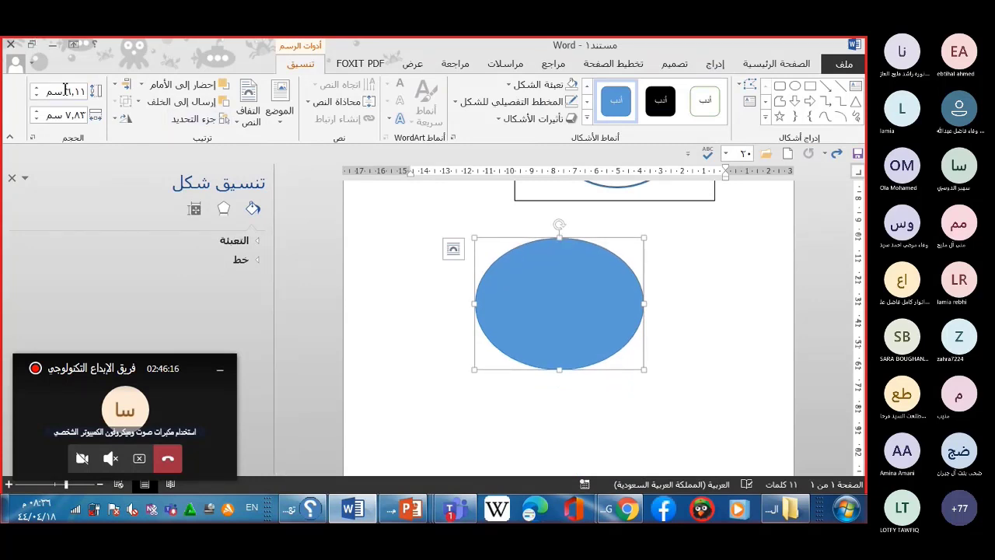
drag(66, 92, 85, 91)
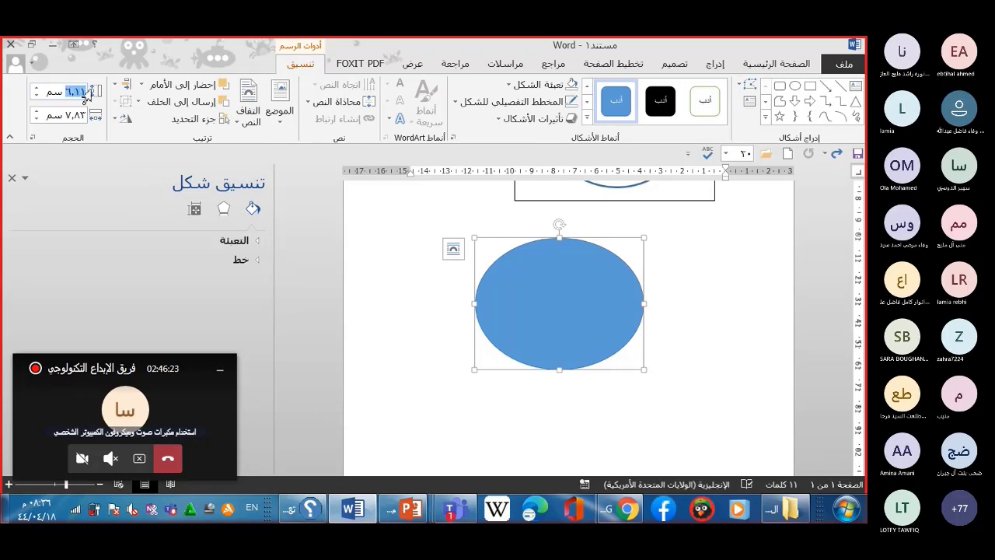
text(7)
drag(67, 117, 86, 118)
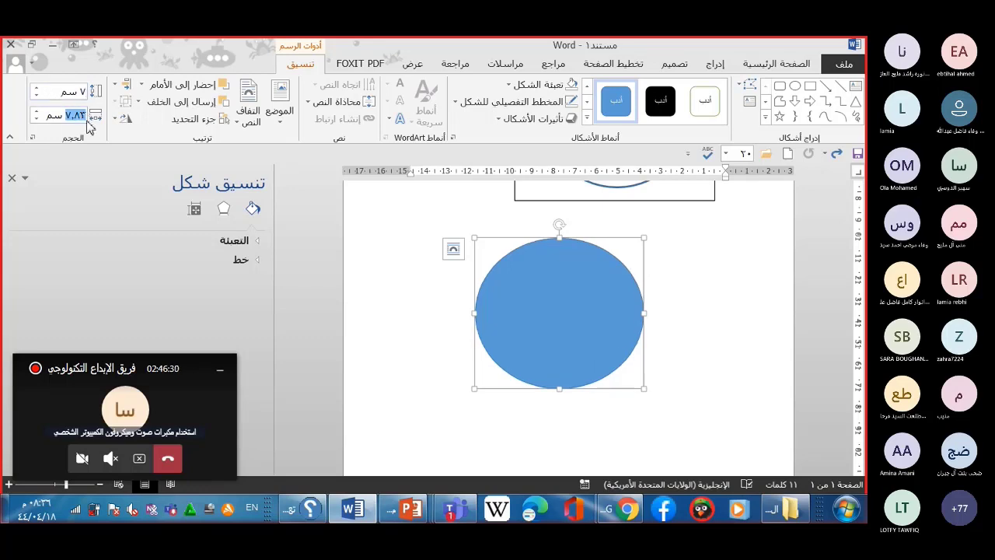
text(7)
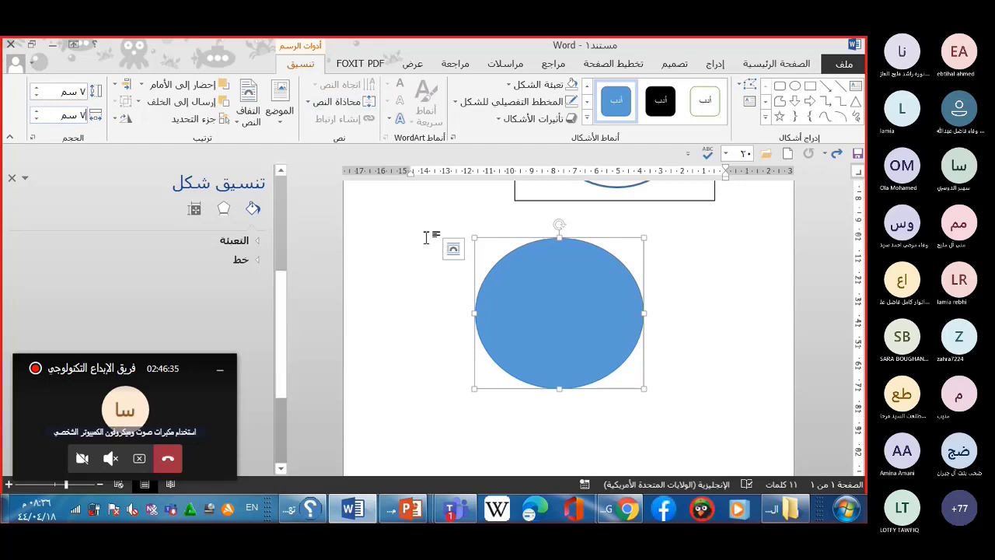
click(558, 271)
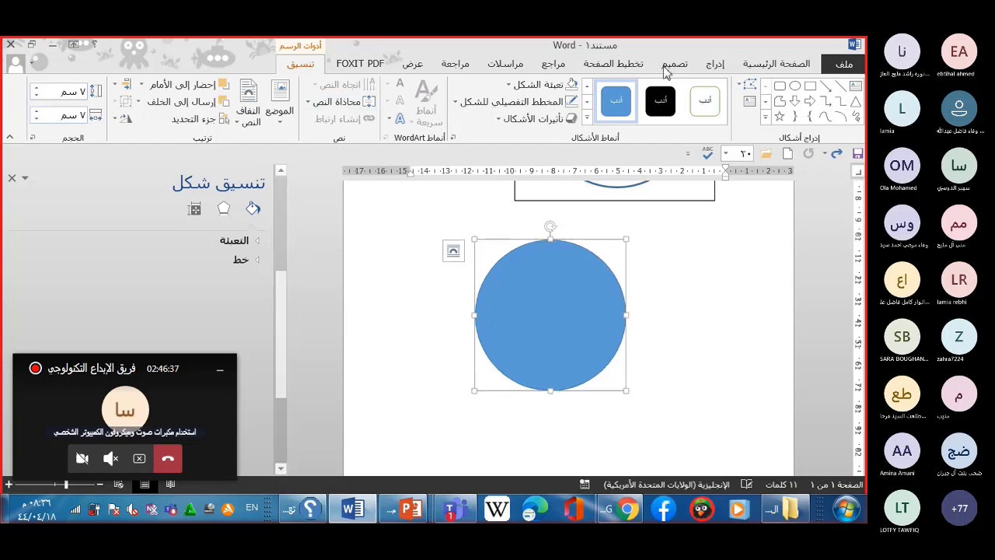
Set both circles to No Fill and centre the 4 cm circle inside the 7 cm one
click(715, 64)
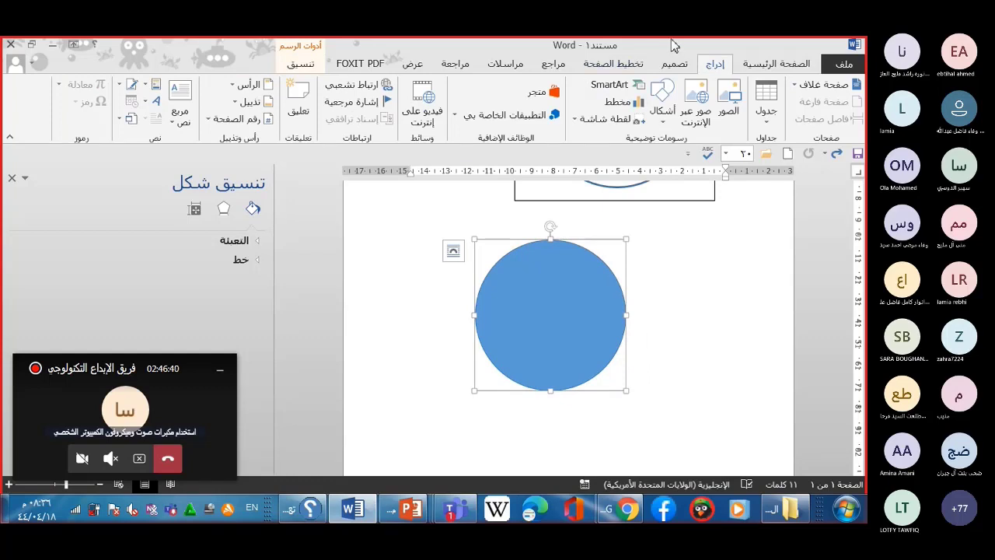
click(301, 64)
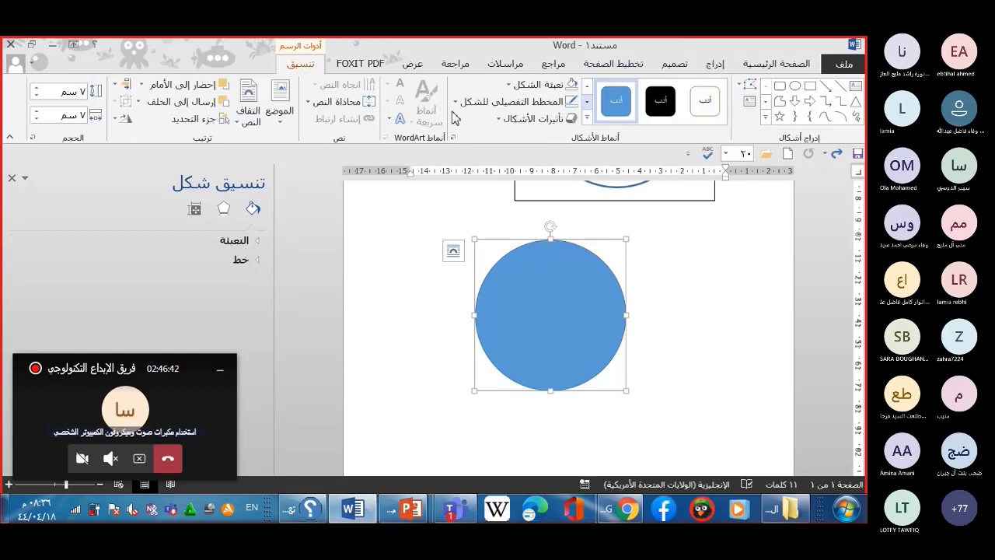
click(515, 87)
click(528, 216)
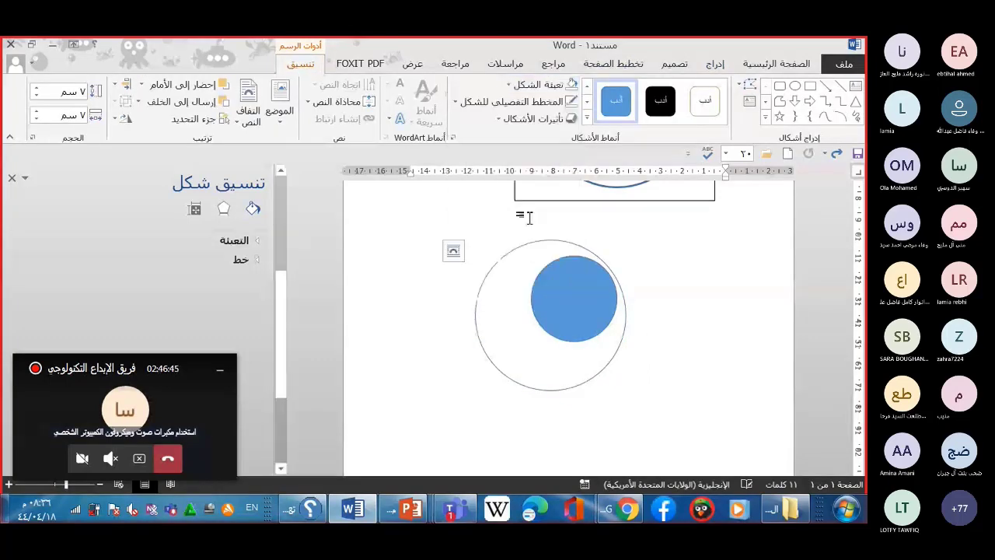
drag(583, 319, 562, 332)
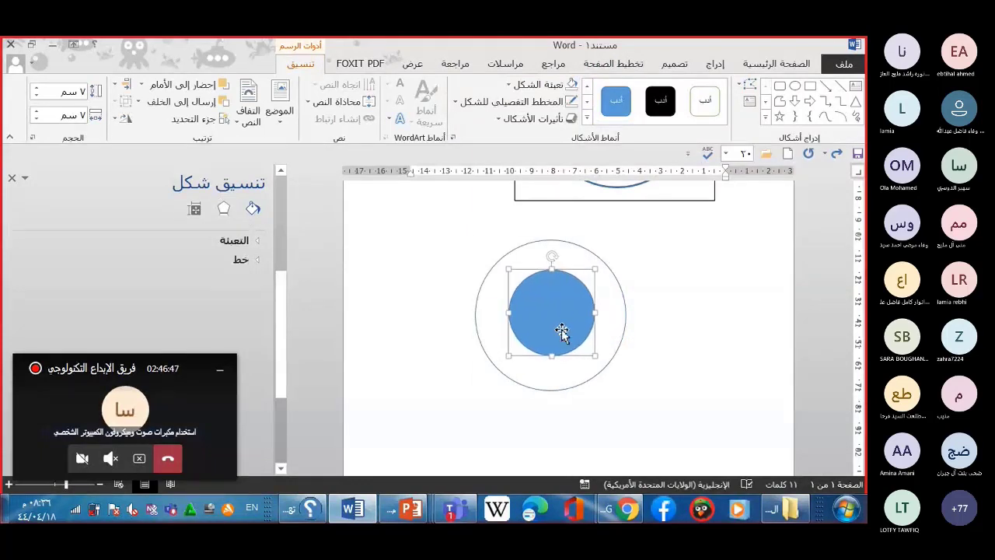
click(513, 87)
click(533, 219)
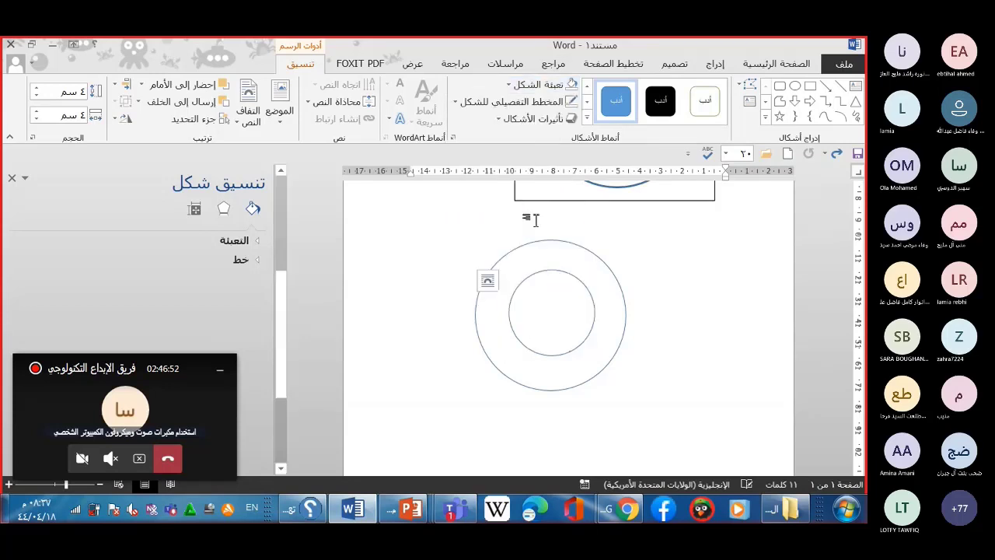
key(ctrl+a)
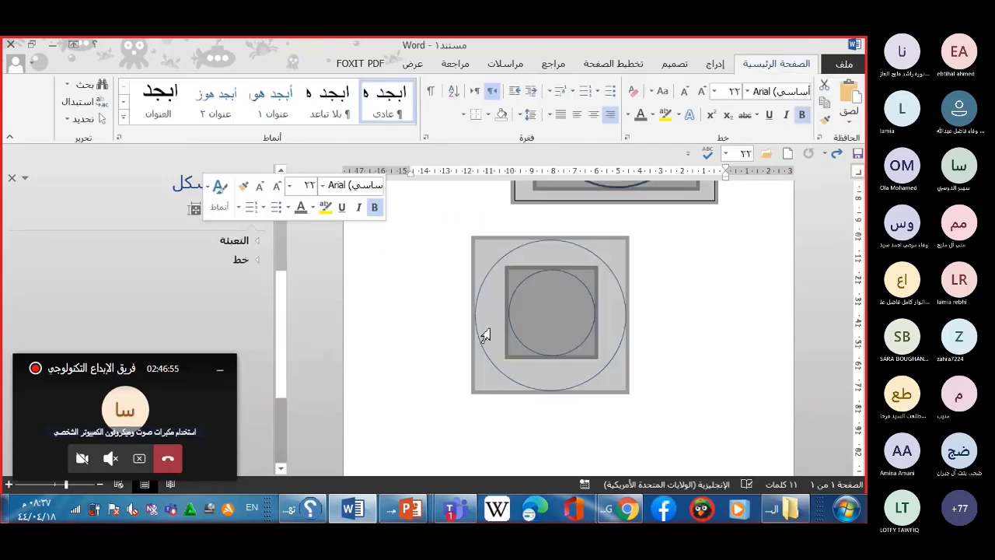
Select the stamp's inner blue circle and choose a picture fill from a file
click(447, 333)
scroll(447, 333, up, 3)
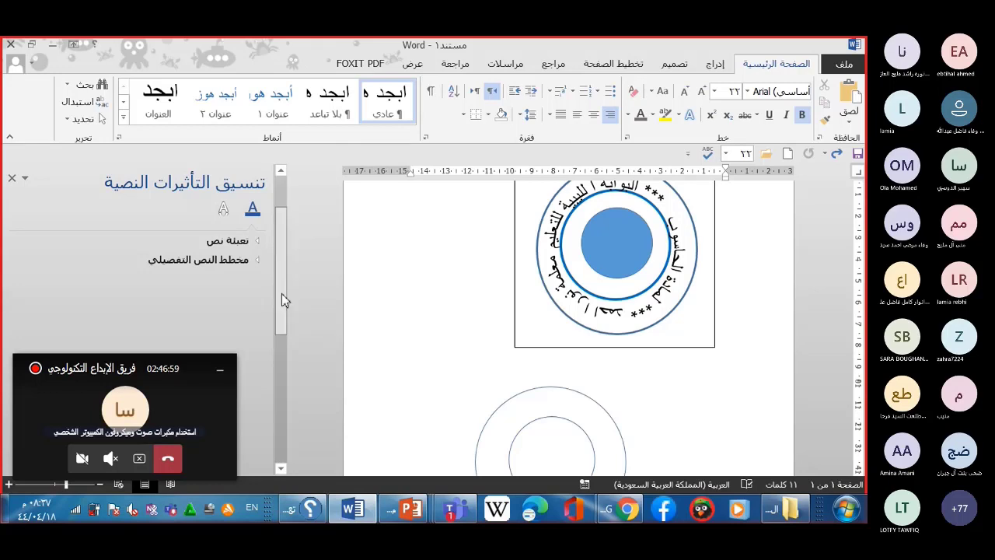
drag(282, 293, 302, 339)
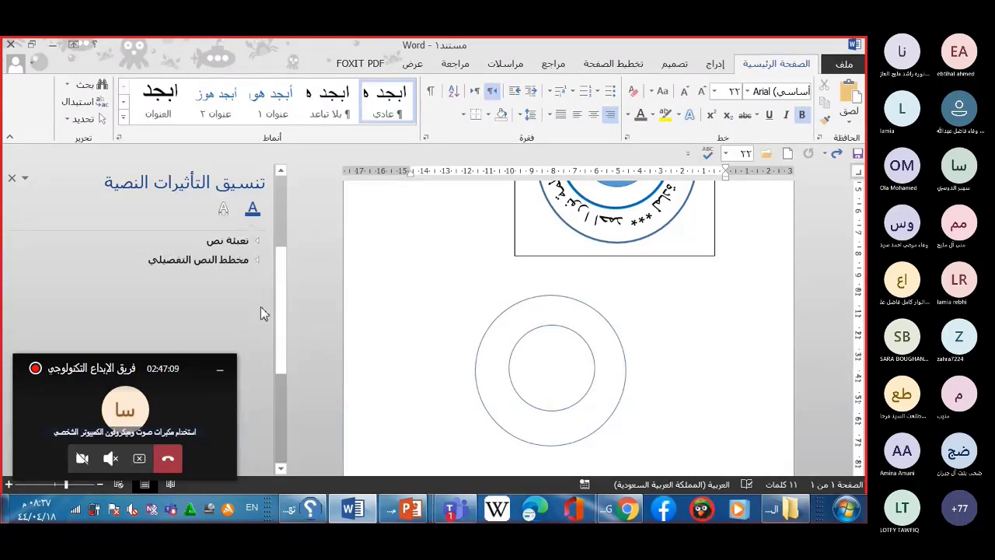
drag(282, 331, 278, 257)
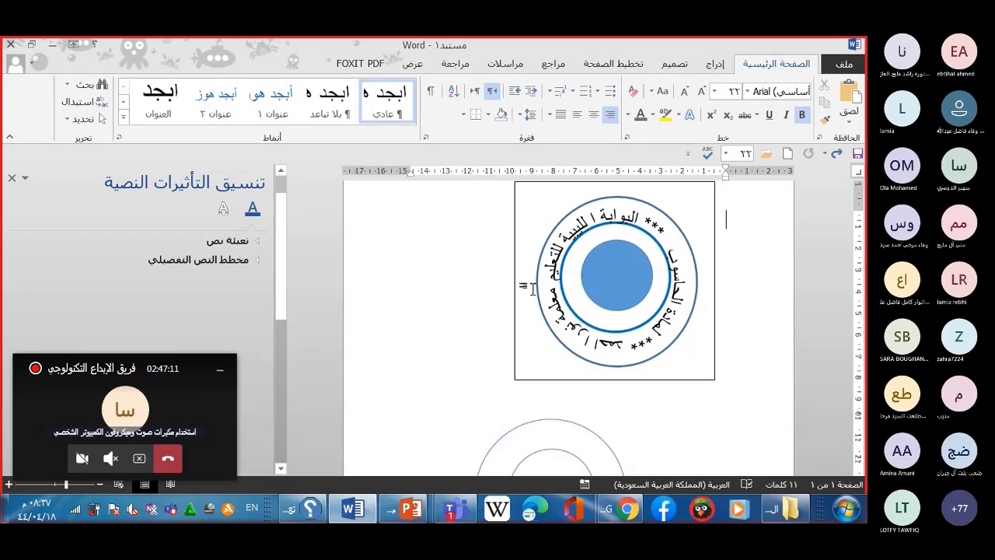
mouse_move(604, 276)
mouse_down()
mouse_move(610, 290)
mouse_move(602, 278)
mouse_up()
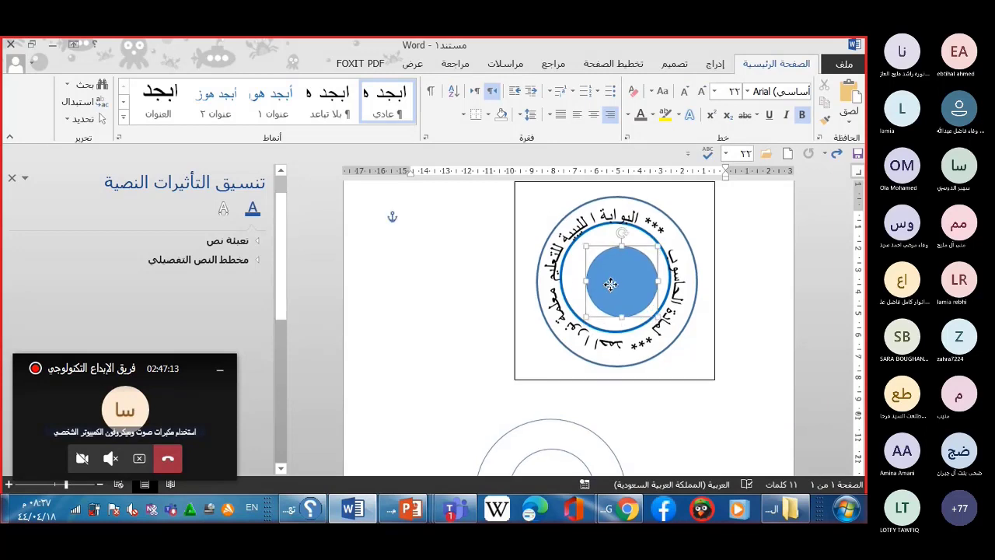
click(712, 66)
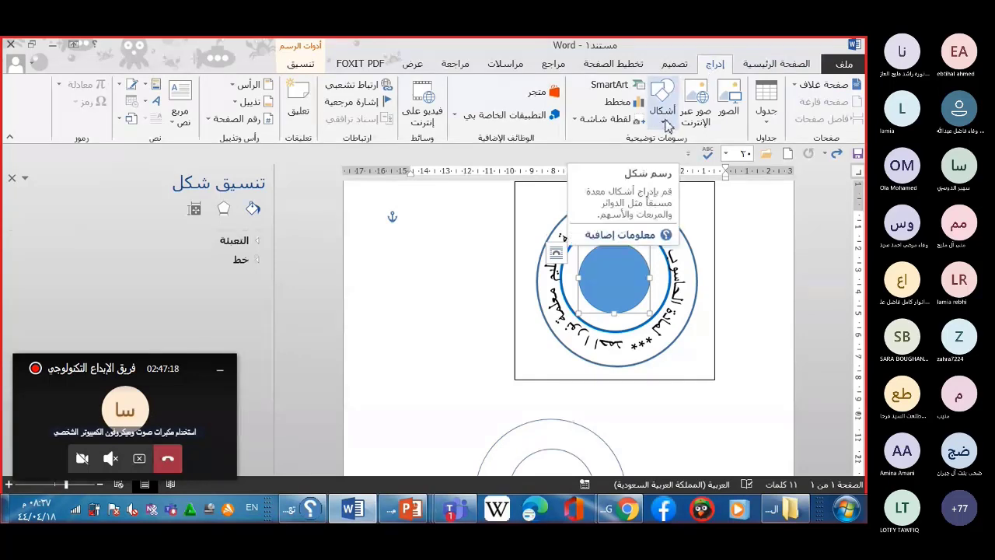
click(308, 65)
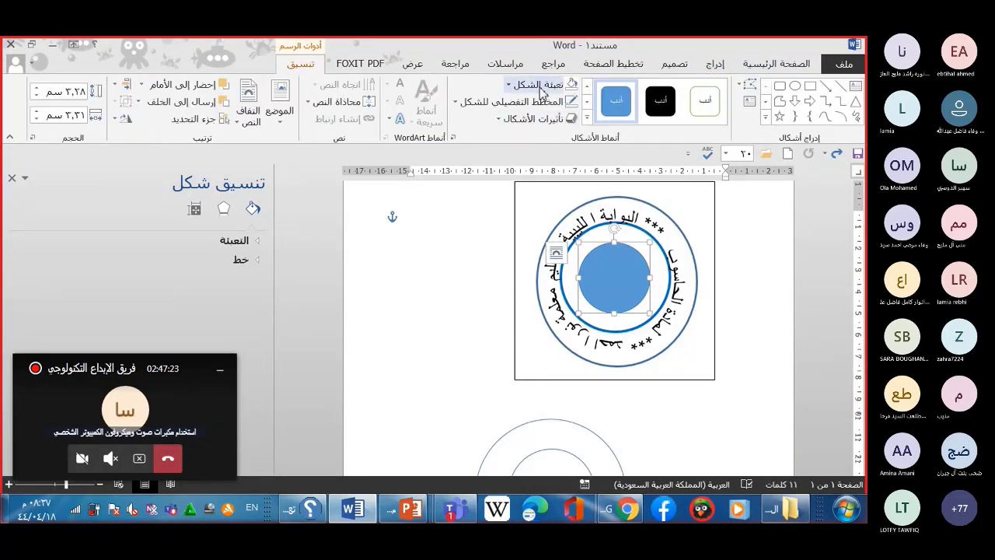
click(542, 87)
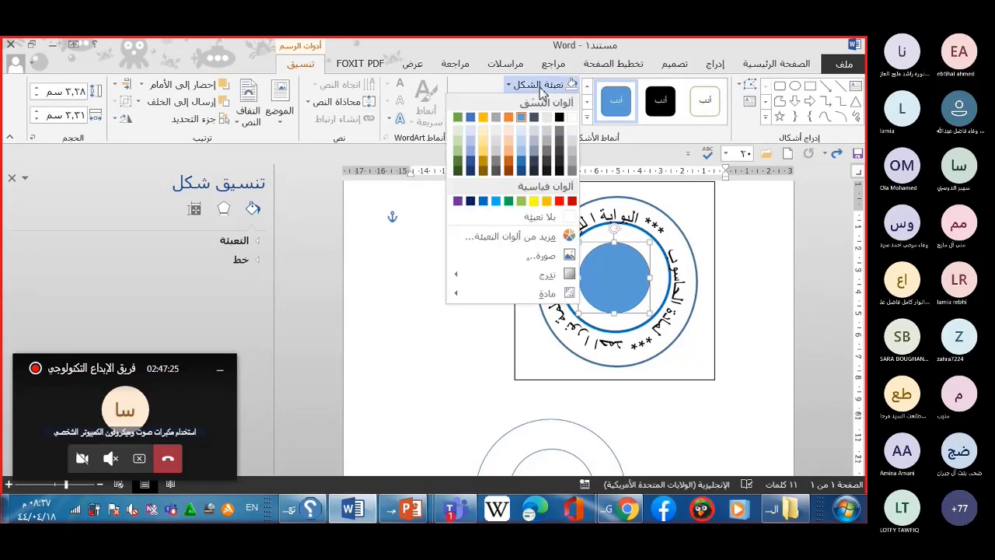
click(542, 259)
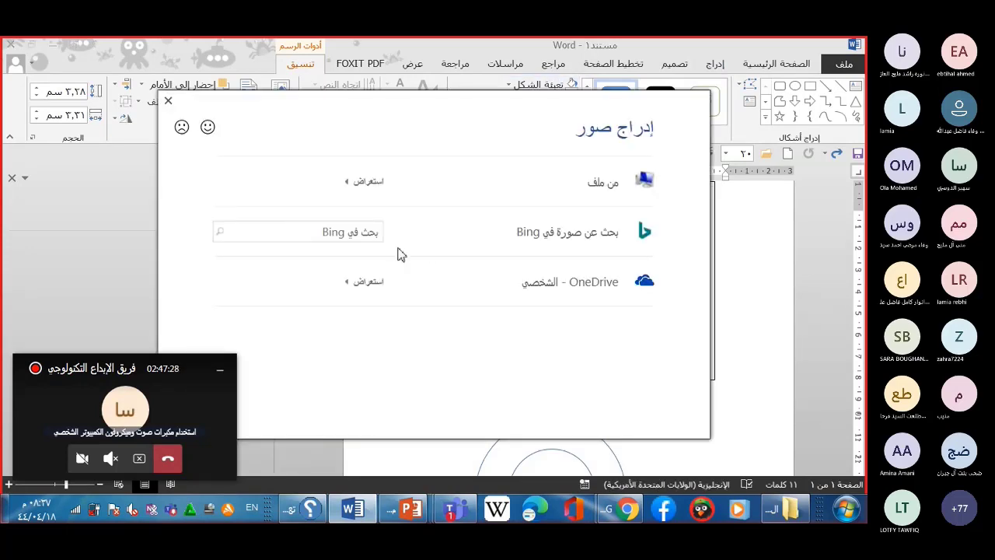
click(504, 191)
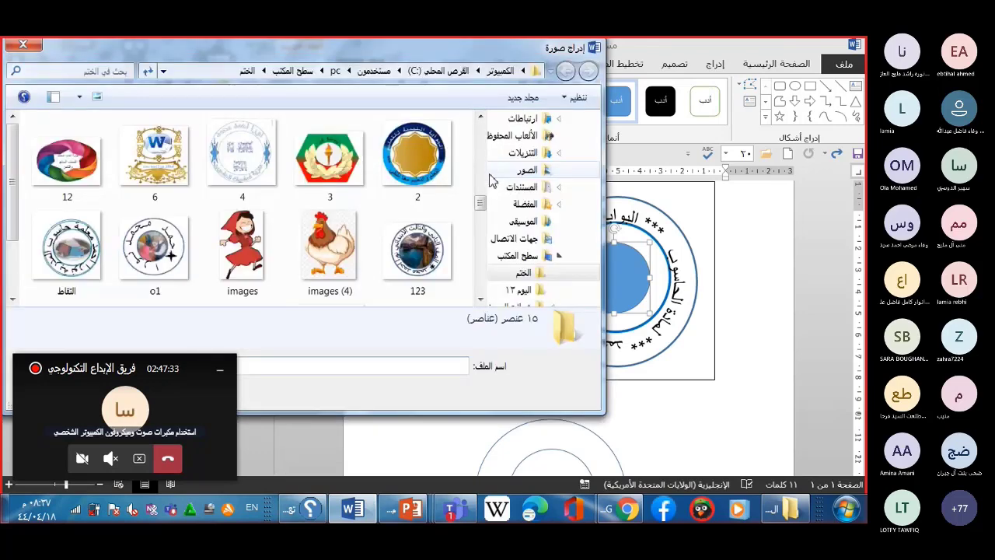
Fill it with the open-book logo from the Desktop folder صور لتصميم الختم
mouse_move(481, 204)
mouse_down()
mouse_move(490, 245)
mouse_move(479, 133)
mouse_up()
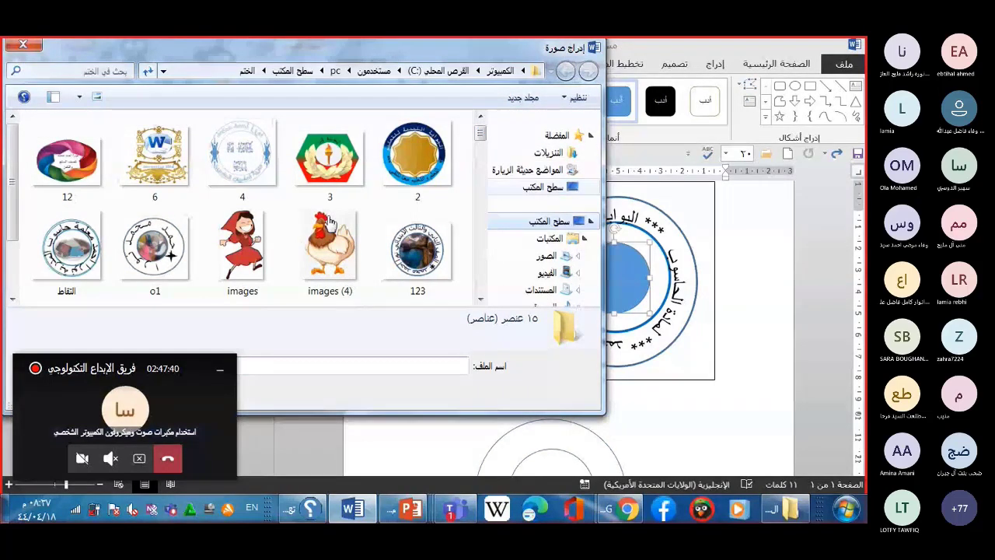
click(545, 221)
drag(21, 157, 25, 234)
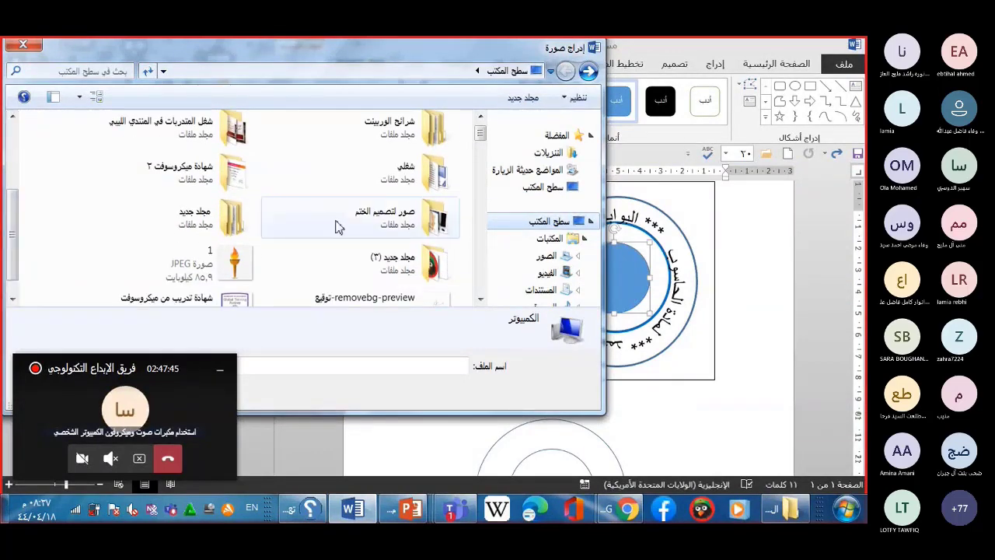
double_click(336, 227)
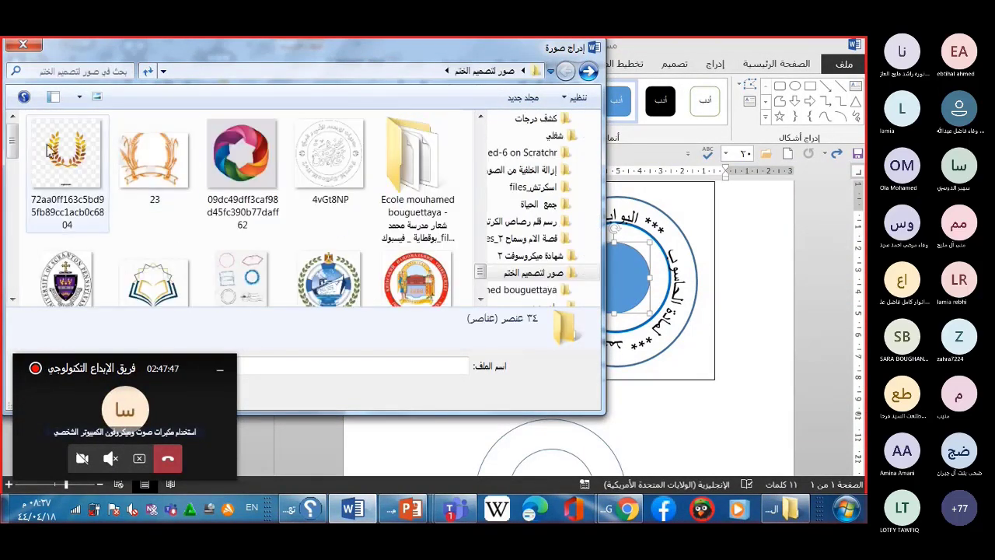
mouse_move(16, 161)
mouse_down()
mouse_move(40, 309)
mouse_move(32, 146)
mouse_up()
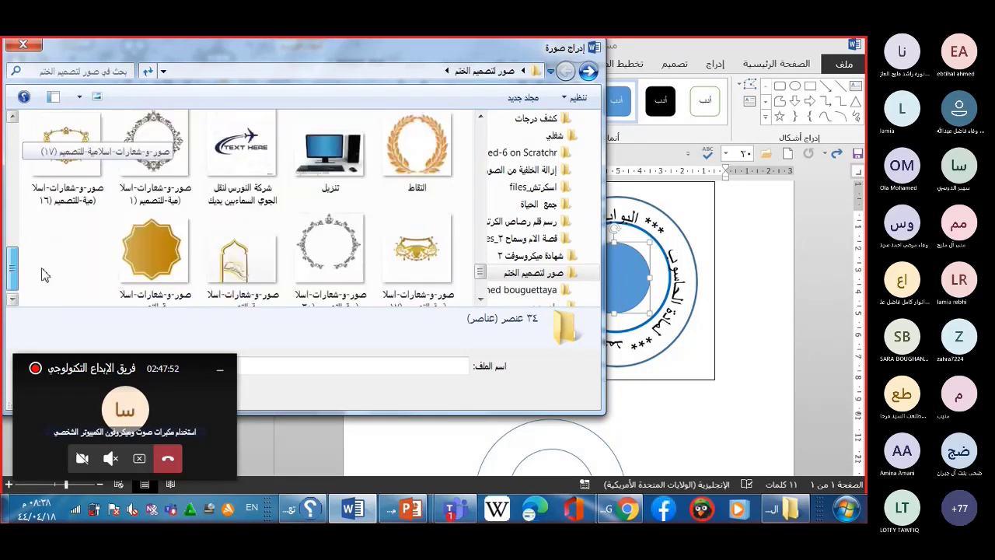
scroll(158, 187, down, 1)
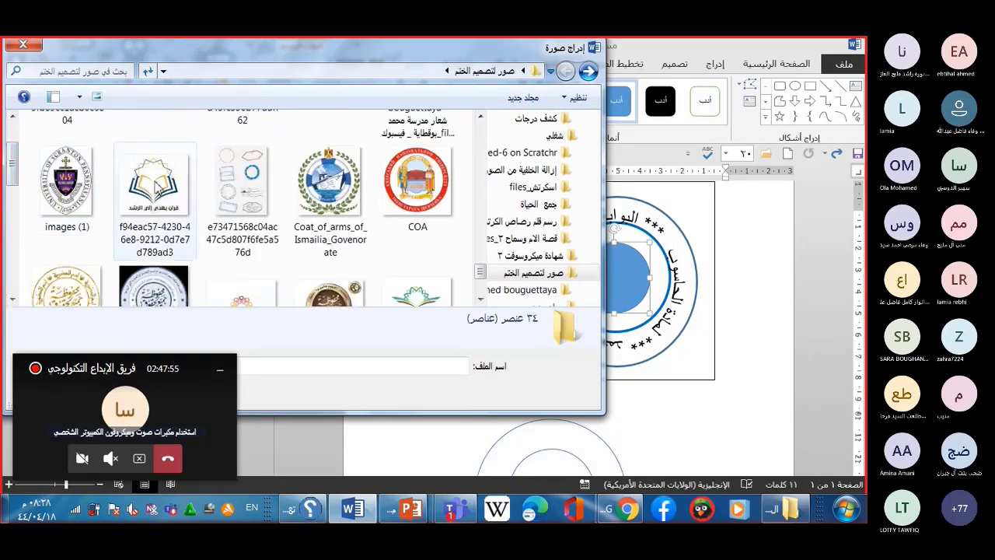
double_click(157, 187)
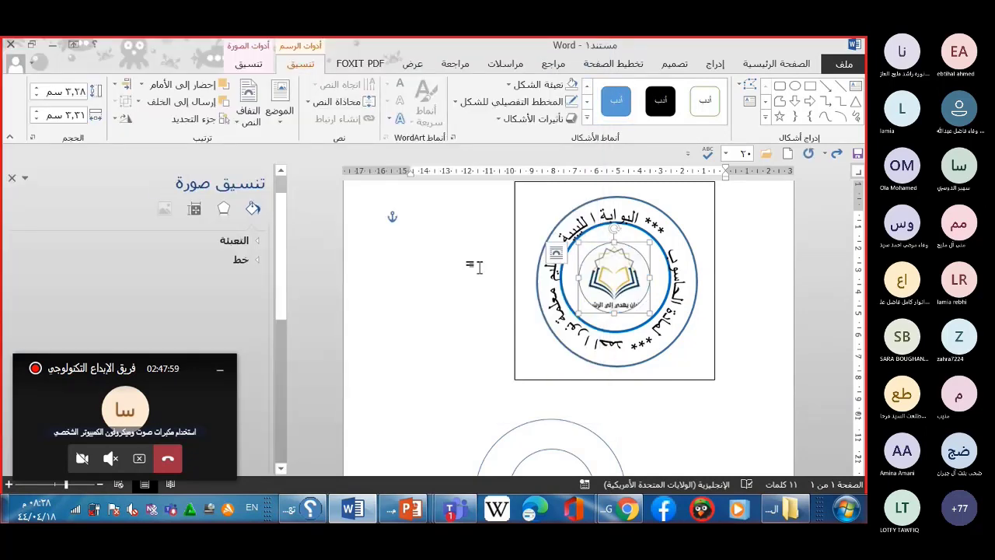
click(485, 291)
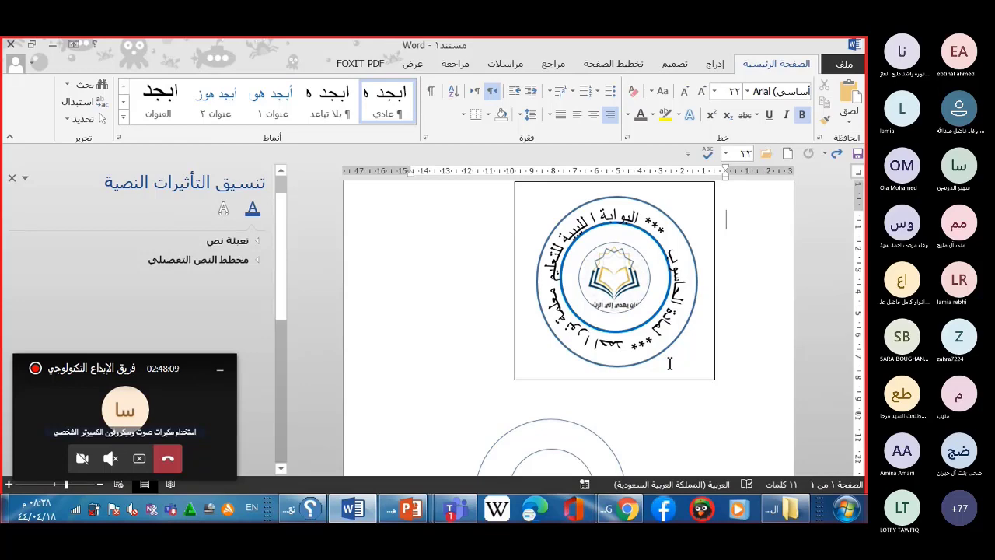
Launch Snipping Tool and capture the whole circular stamp with its logo
click(848, 515)
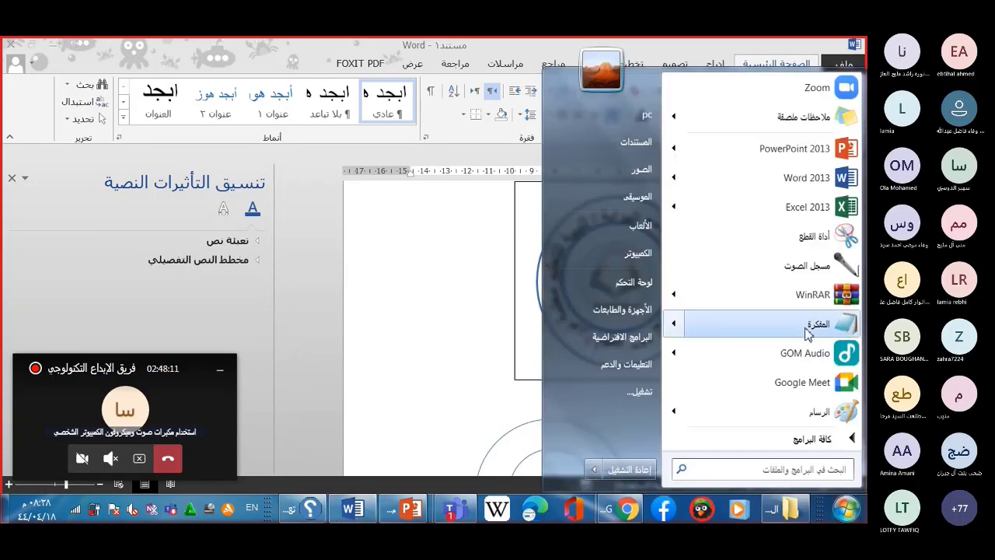
click(808, 241)
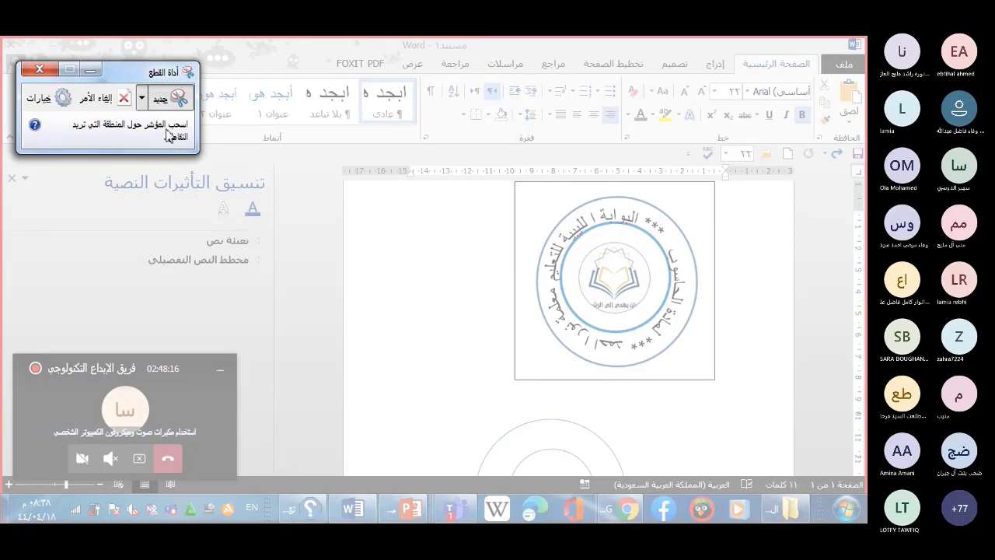
key(Escape)
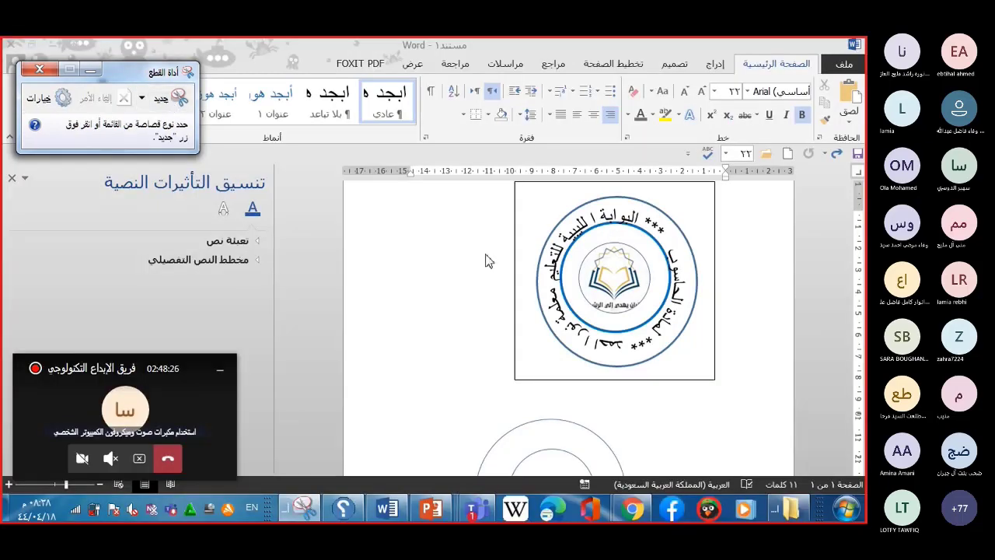
click(177, 101)
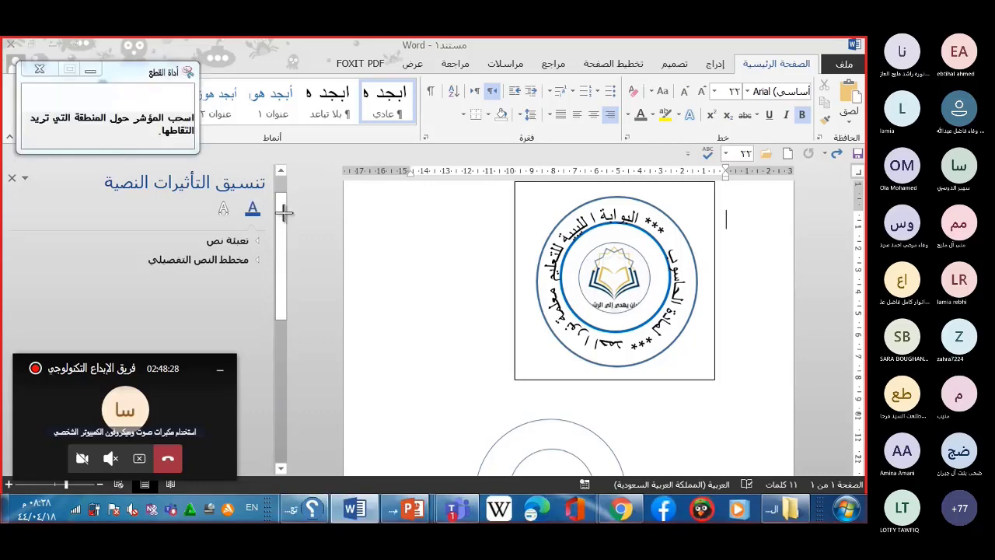
drag(541, 359, 664, 358)
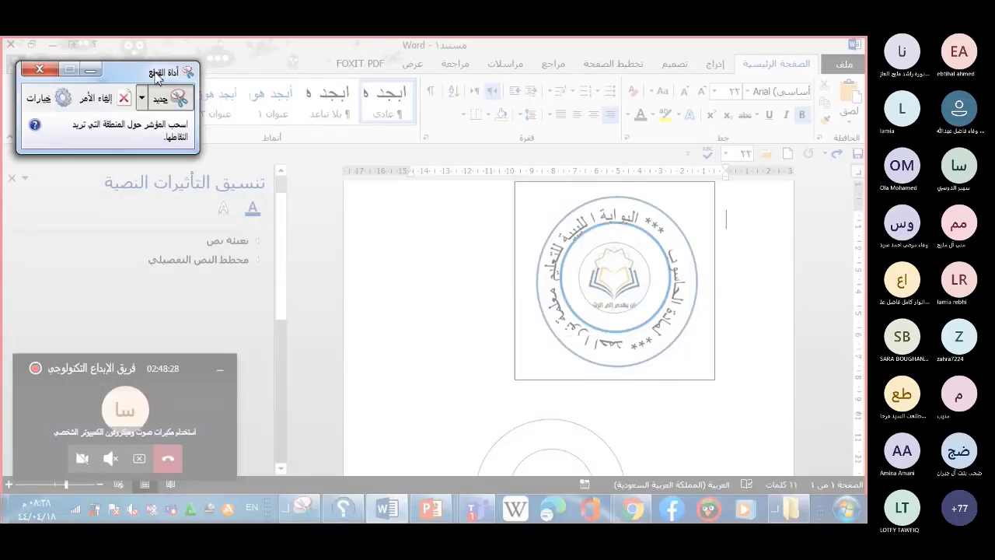
key(Escape)
click(178, 98)
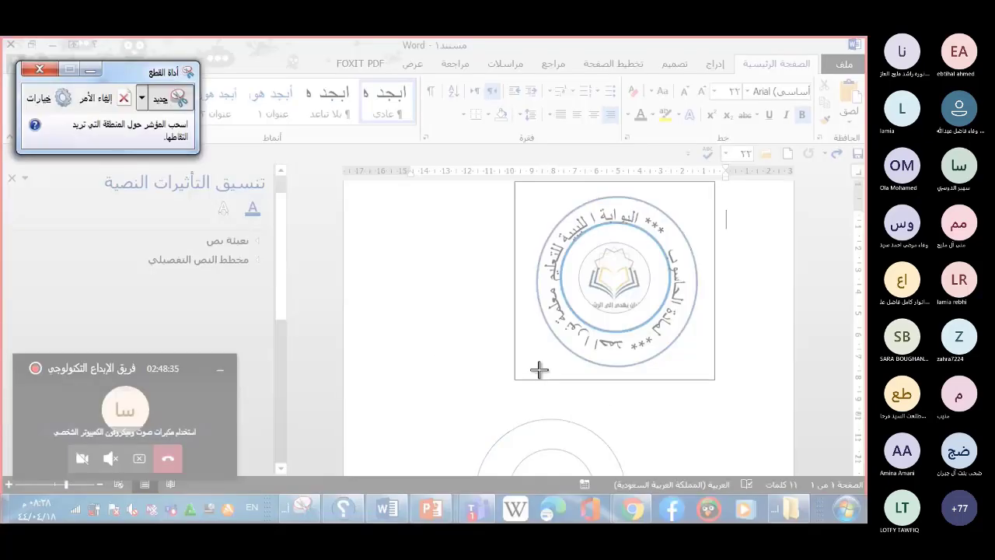
drag(539, 368, 708, 199)
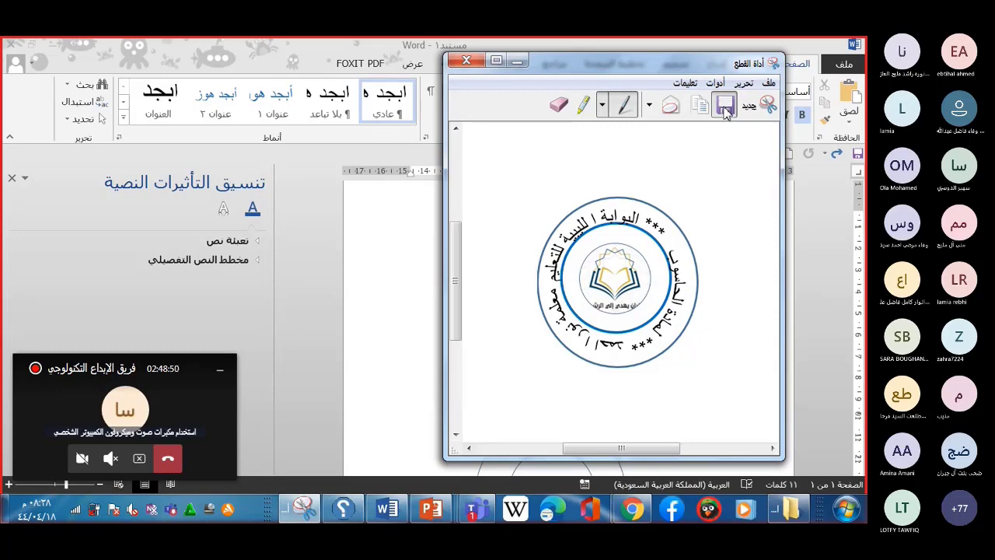
Save the capture as a JPEG in the الختم folder under an Arabic name
click(725, 108)
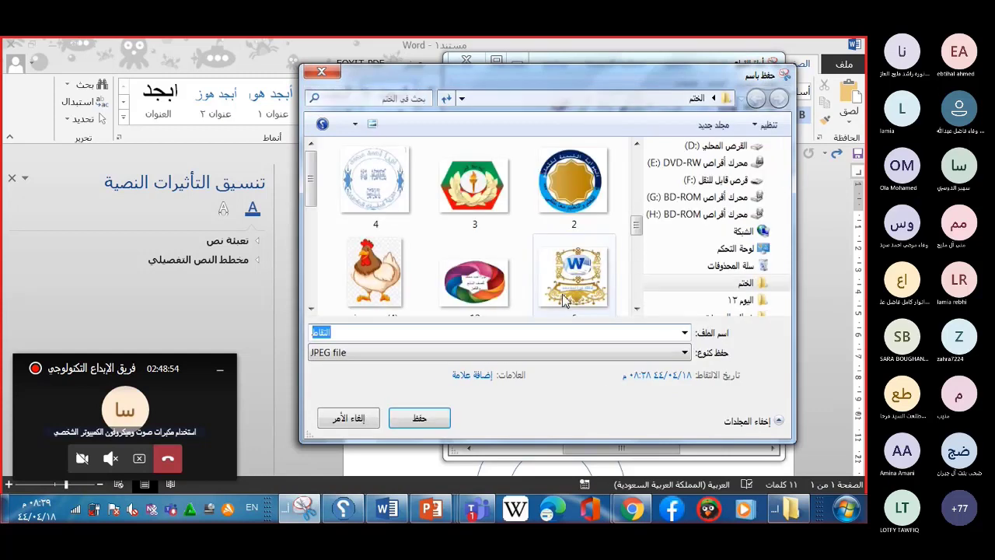
key(BackSpace)
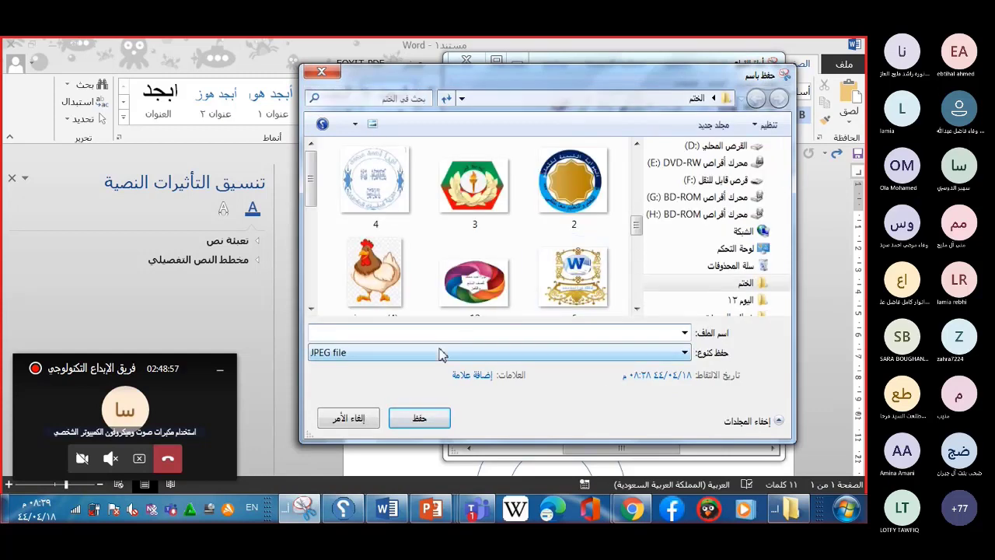
text(أ)
key(alt+shift)
text(تأ)
key(Return)
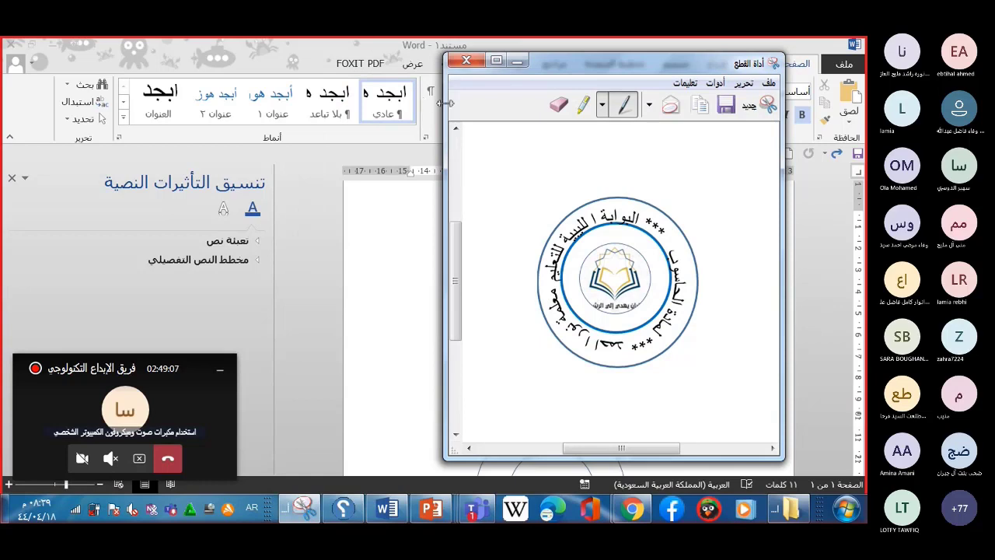
Close Snipping Tool and return to the stamp document in Word
click(468, 61)
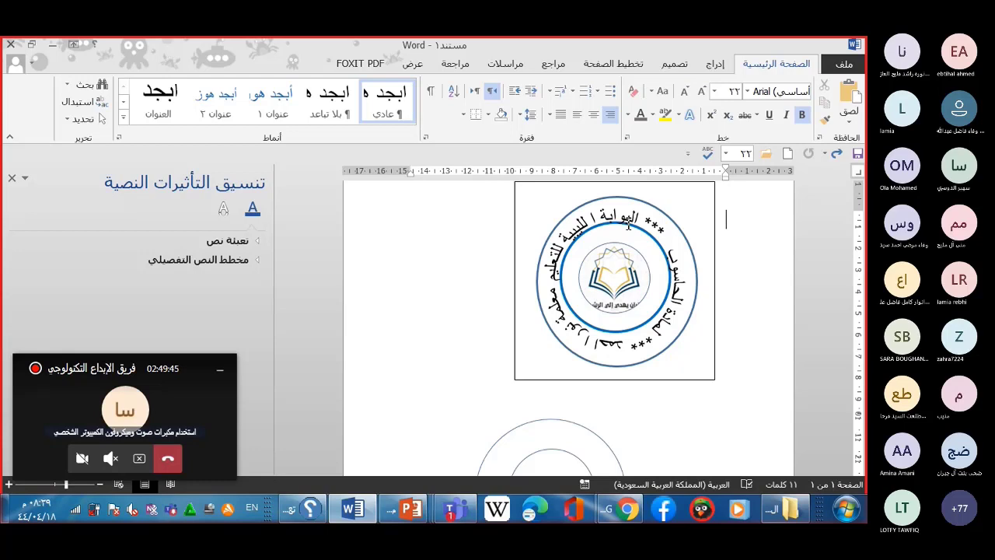
click(848, 510)
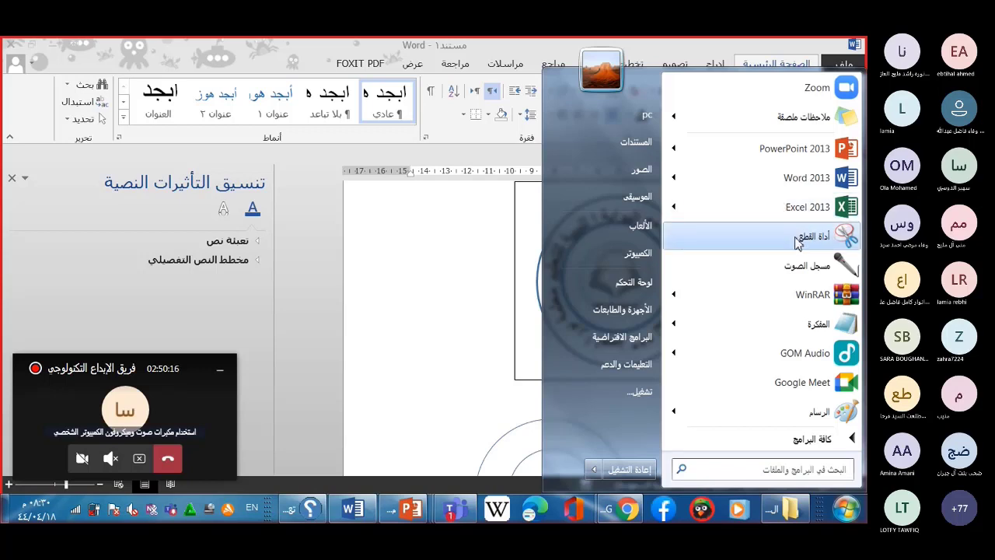
click(459, 344)
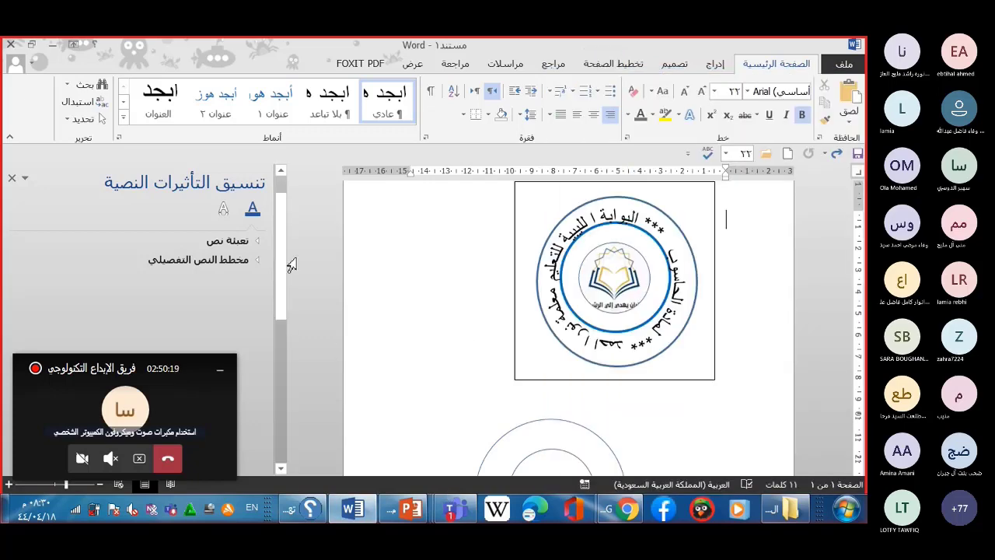
scroll(303, 342, down, 3)
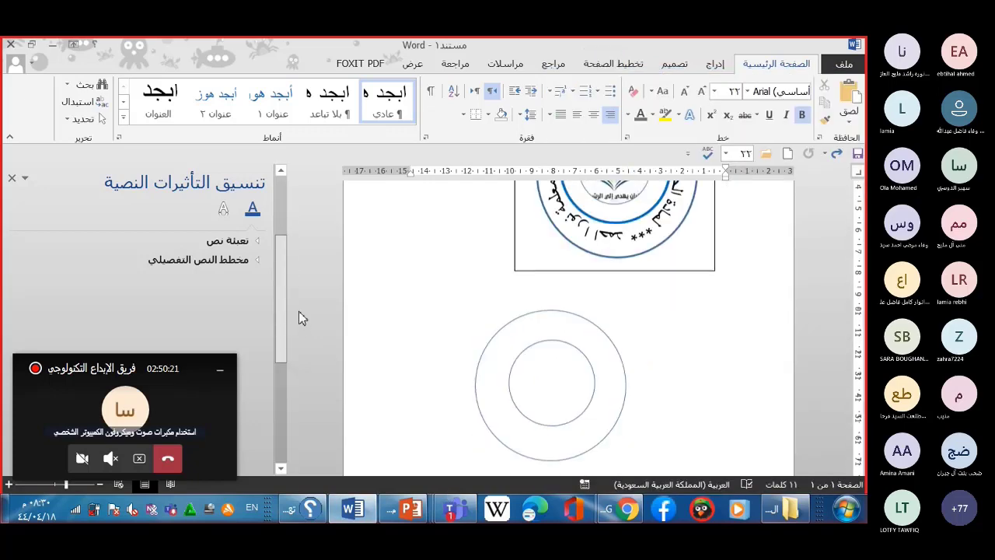
scroll(299, 311, up, 3)
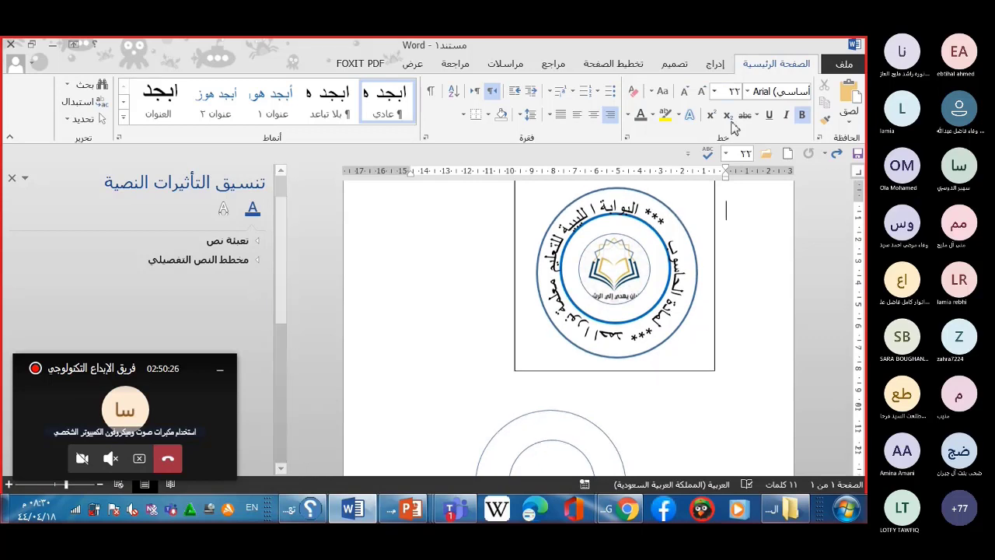
Bring up Word's Insert Shapes gallery to draw a new shape
click(610, 277)
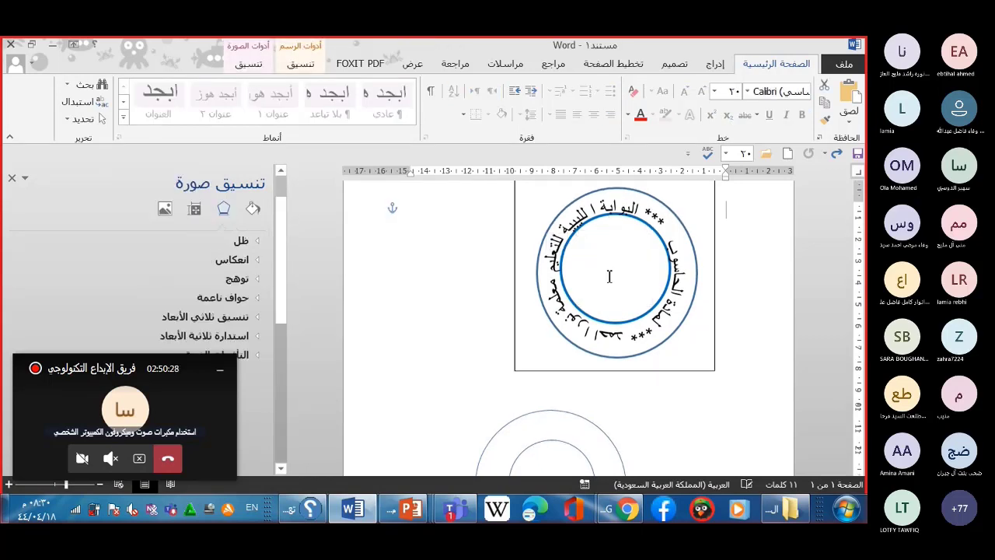
click(610, 277)
click(715, 63)
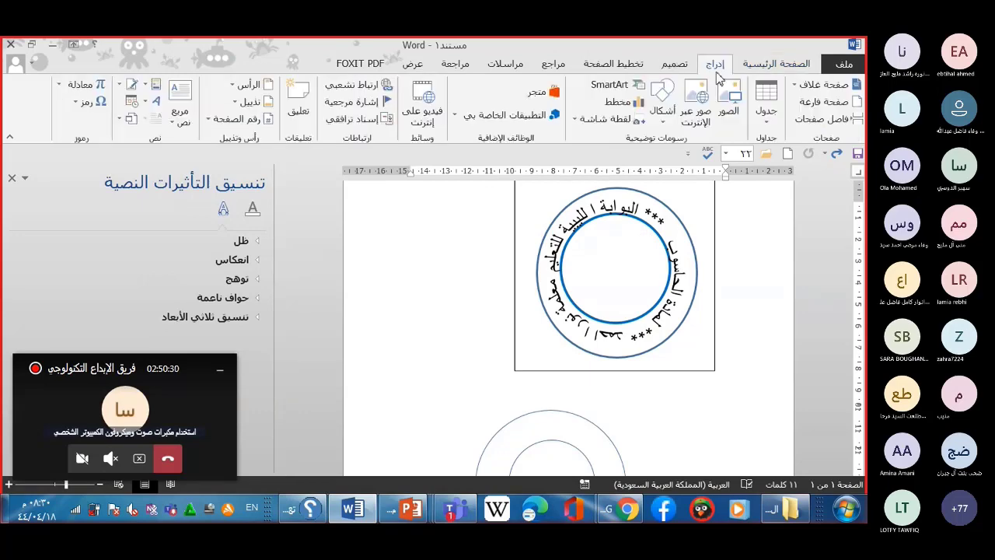
click(663, 112)
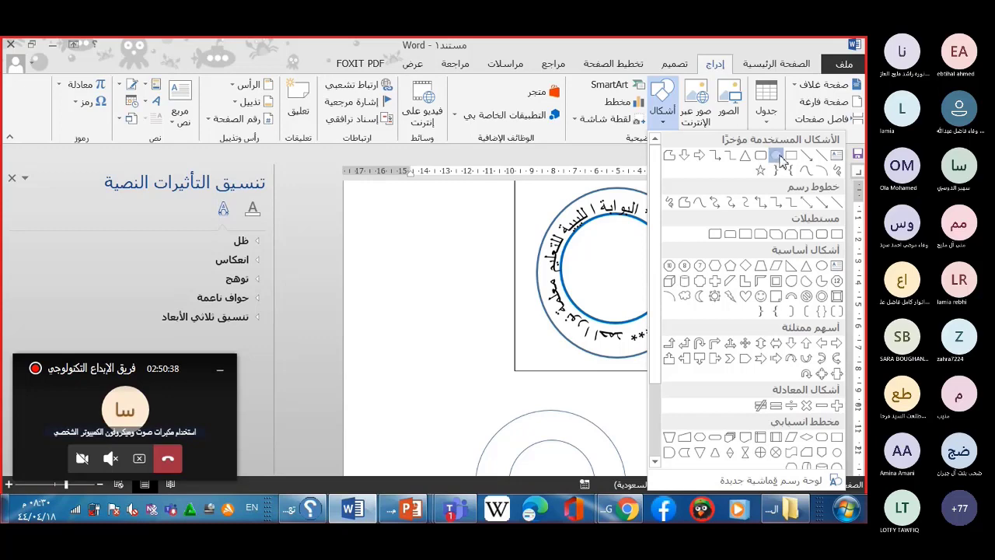
click(782, 158)
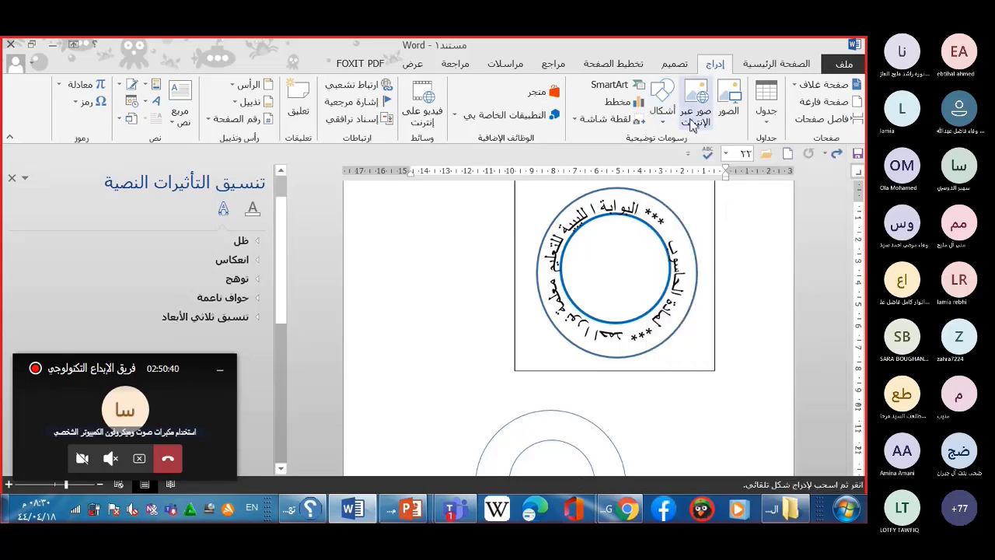
click(661, 123)
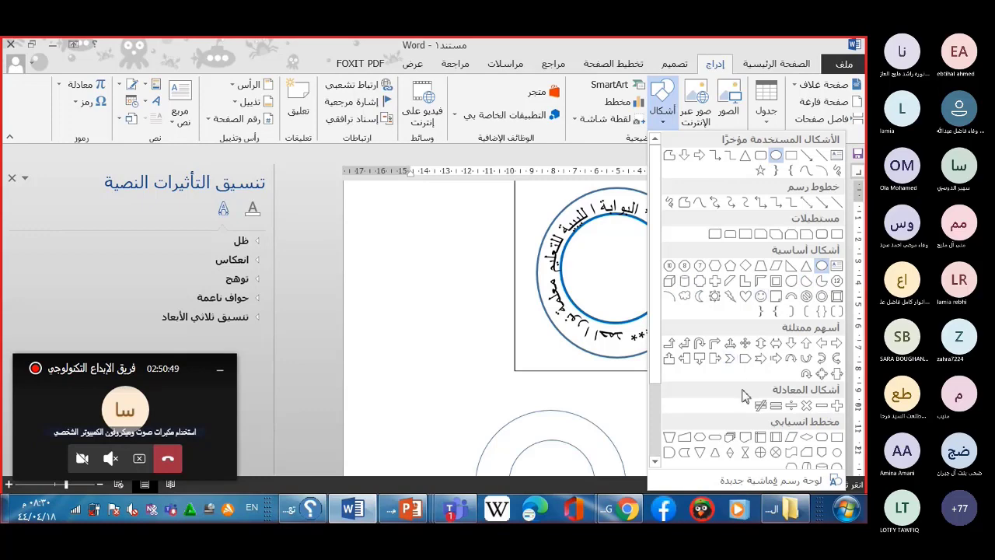
drag(660, 344, 666, 400)
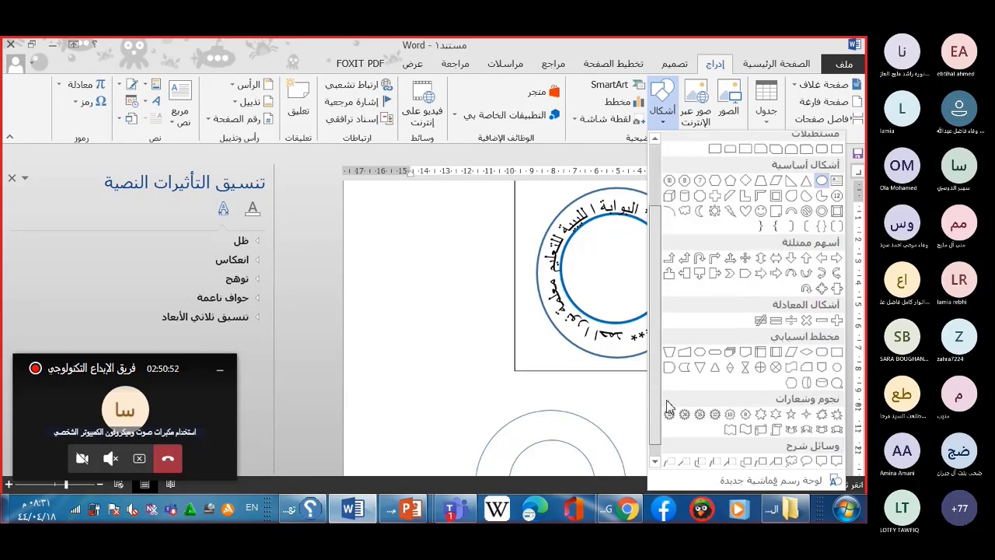
scroll(667, 399, down, 1)
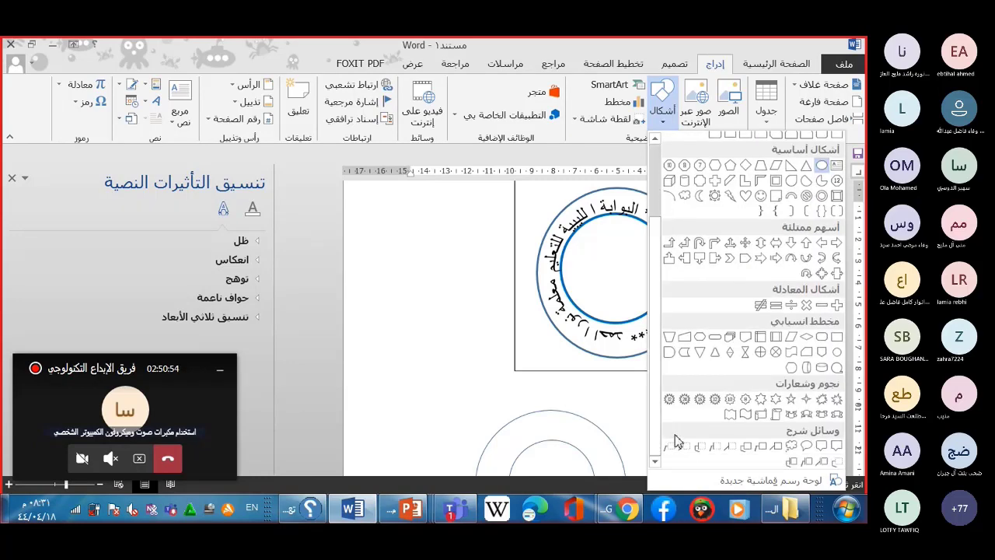
click(700, 353)
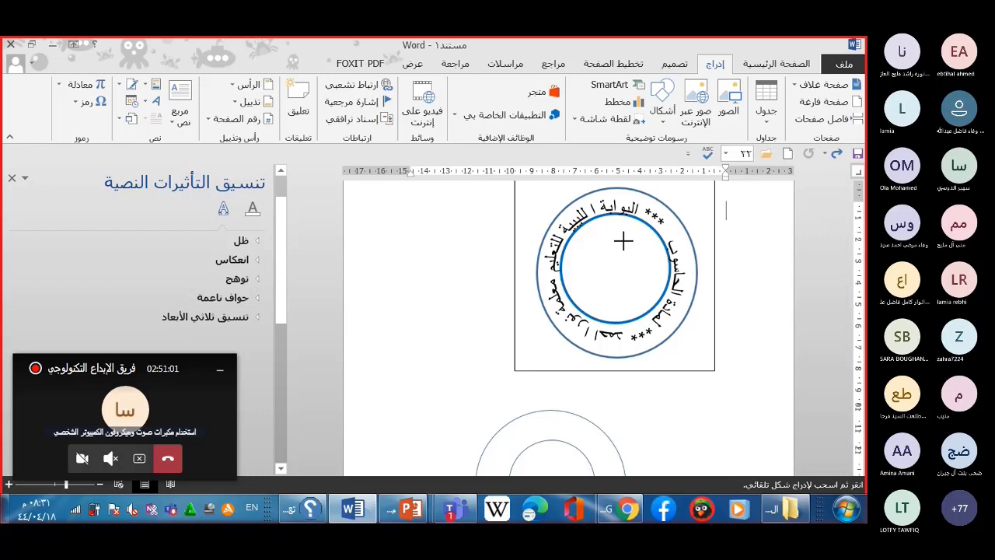
drag(633, 224, 597, 314)
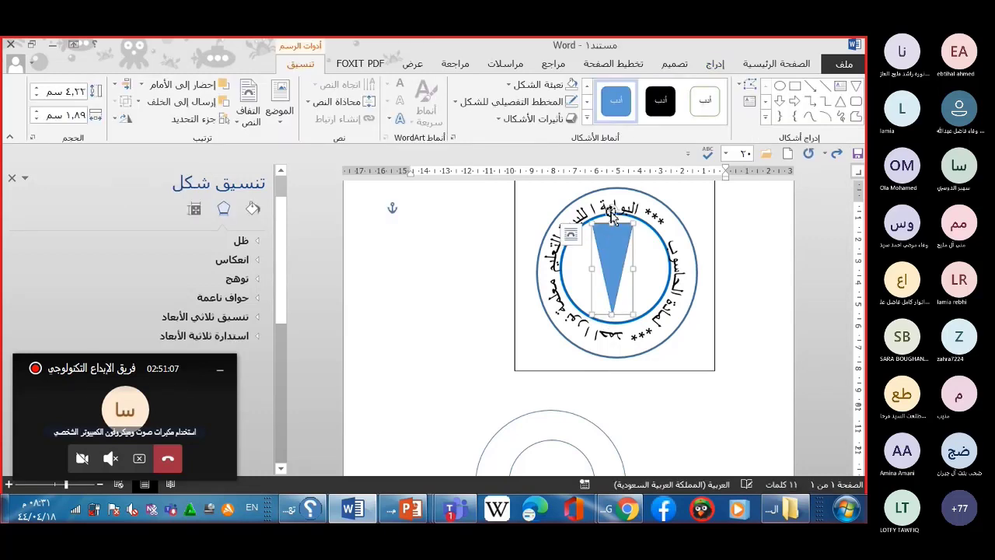
mouse_move(614, 220)
mouse_down()
mouse_move(634, 211)
mouse_move(616, 289)
mouse_up()
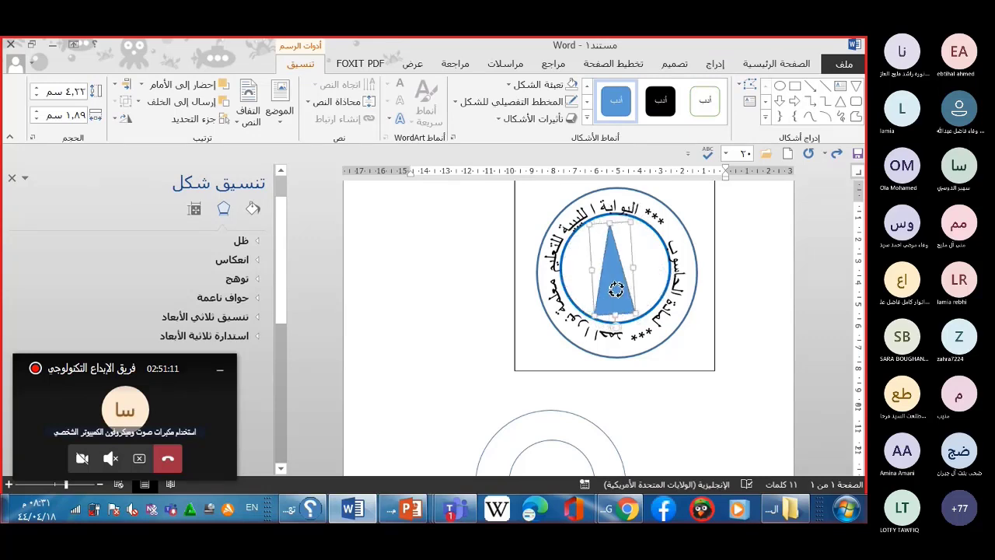
mouse_move(616, 289)
mouse_down()
mouse_move(583, 267)
mouse_move(648, 268)
mouse_up()
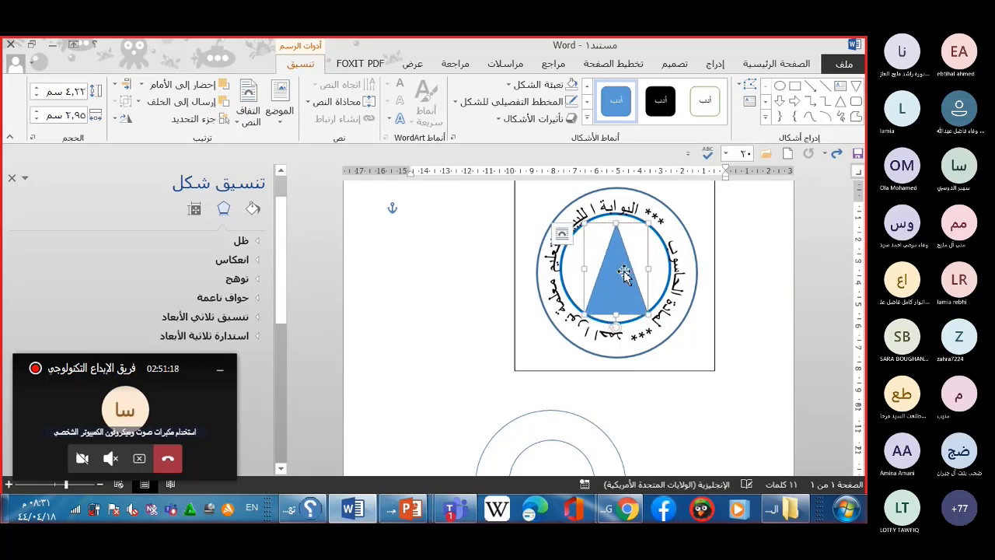
key(Delete)
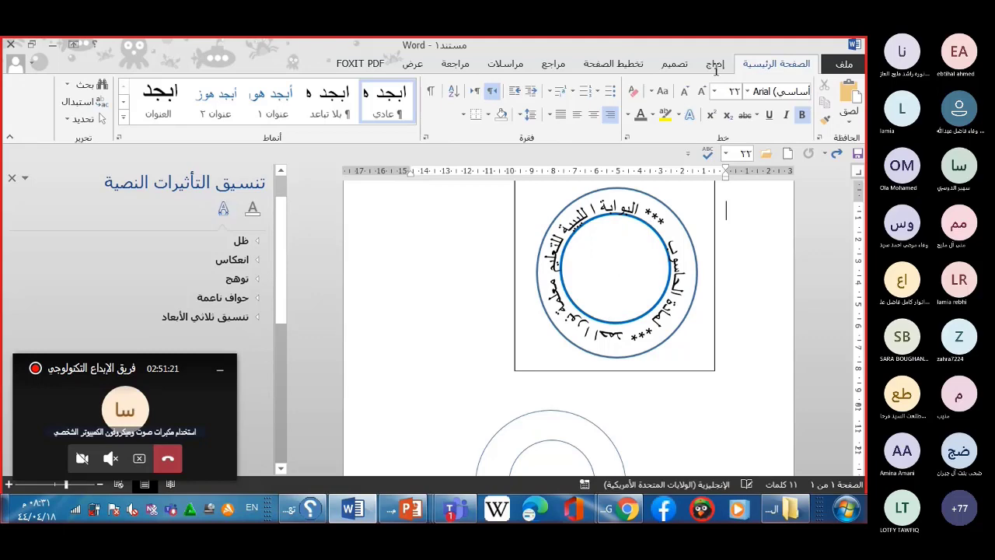
Draw an oval in the ring's centre and reshape it into a roughly 4.05 × 3.93 cm circle
click(715, 63)
click(669, 113)
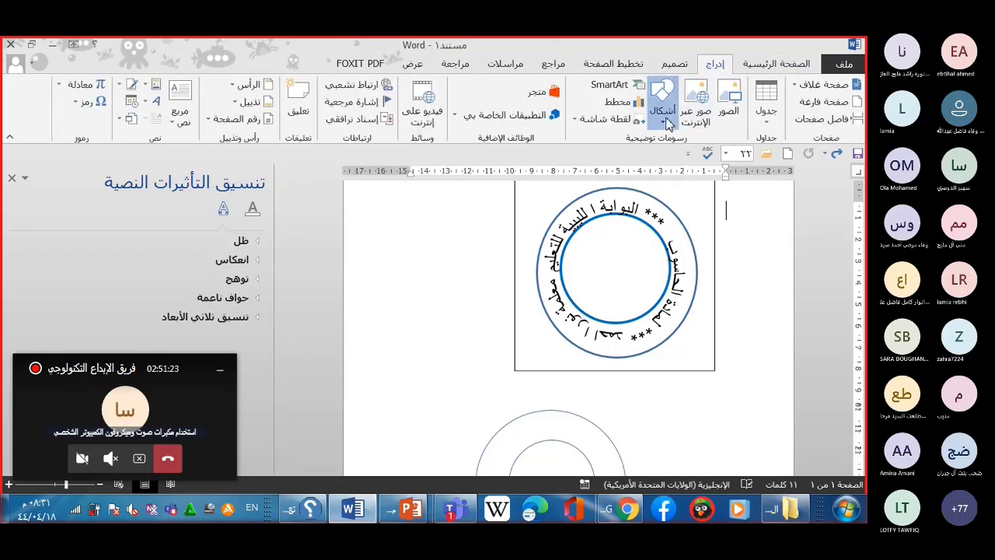
click(766, 156)
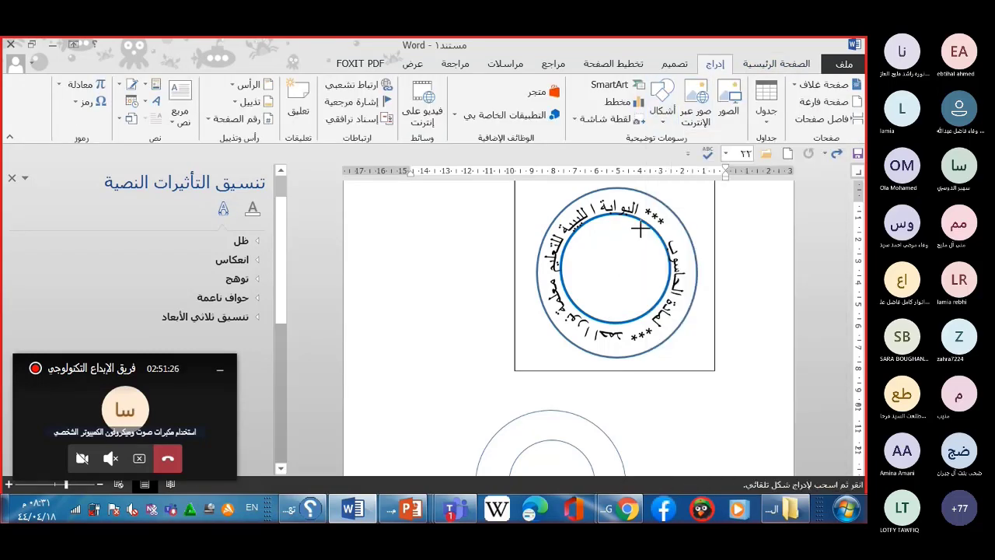
mouse_move(639, 225)
mouse_down()
mouse_move(589, 307)
mouse_move(573, 306)
mouse_up()
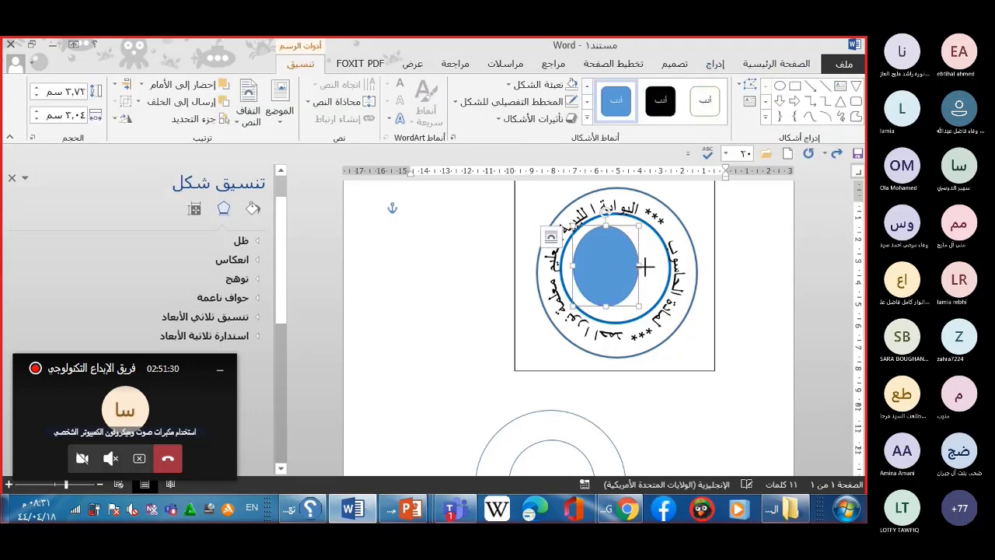
drag(640, 266, 658, 269)
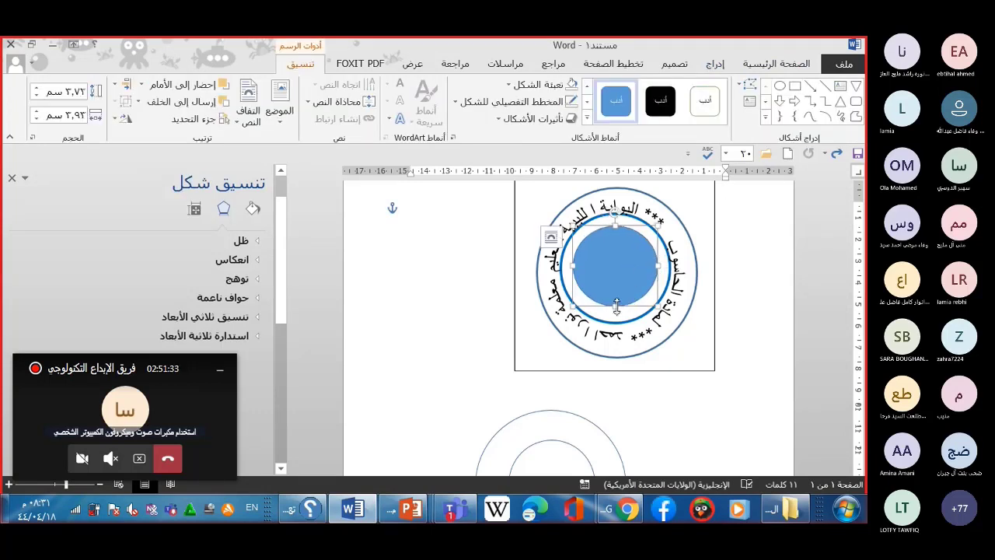
drag(616, 307, 615, 310)
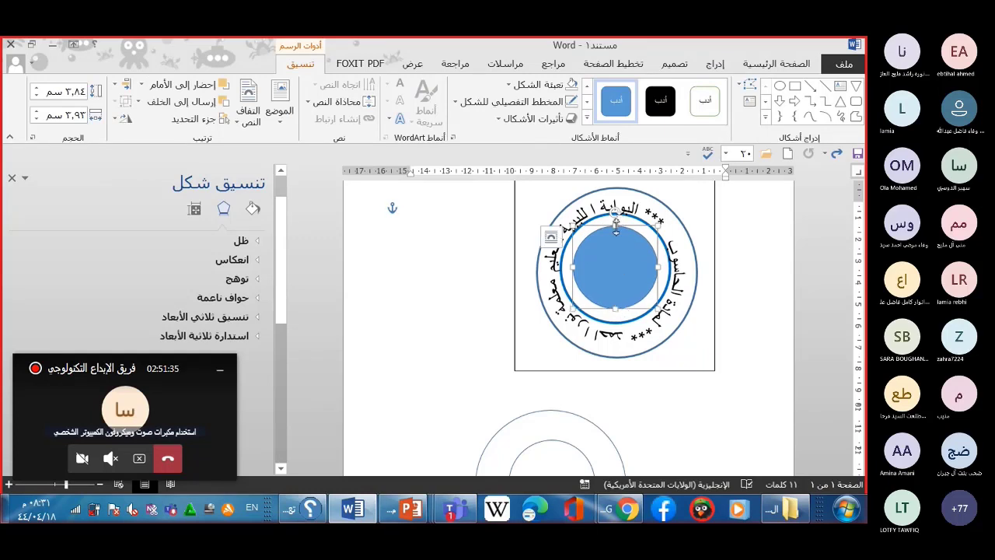
drag(616, 225, 615, 221)
click(493, 218)
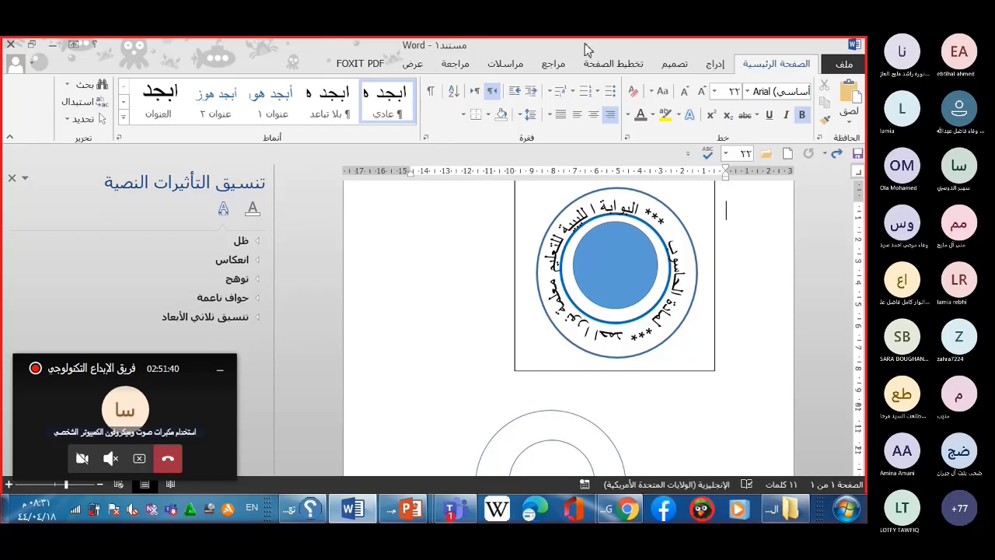
click(602, 288)
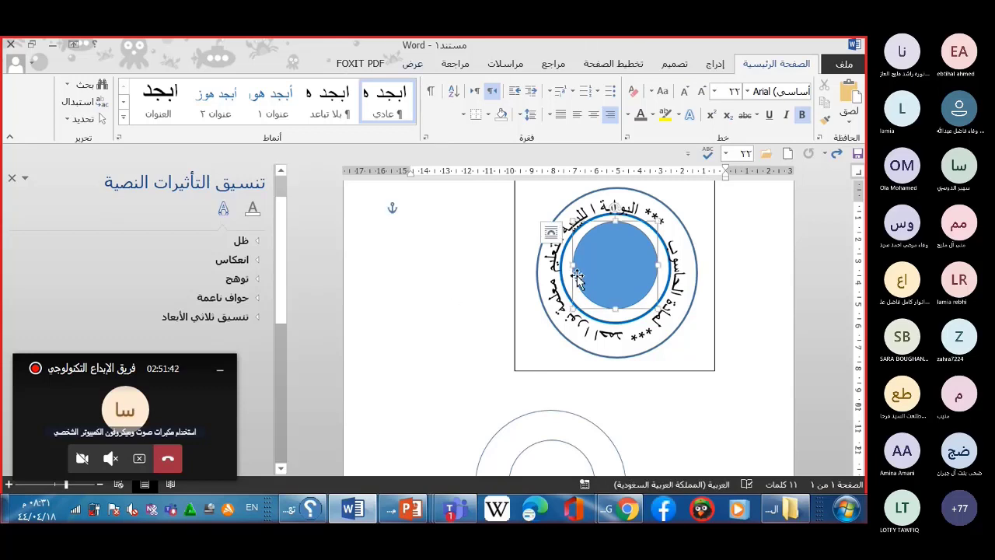
click(283, 67)
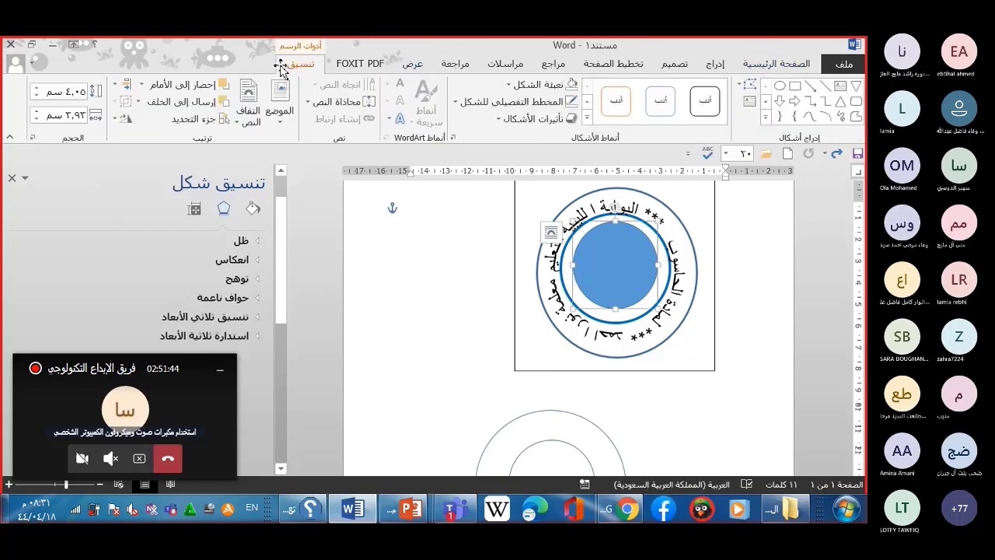
click(510, 87)
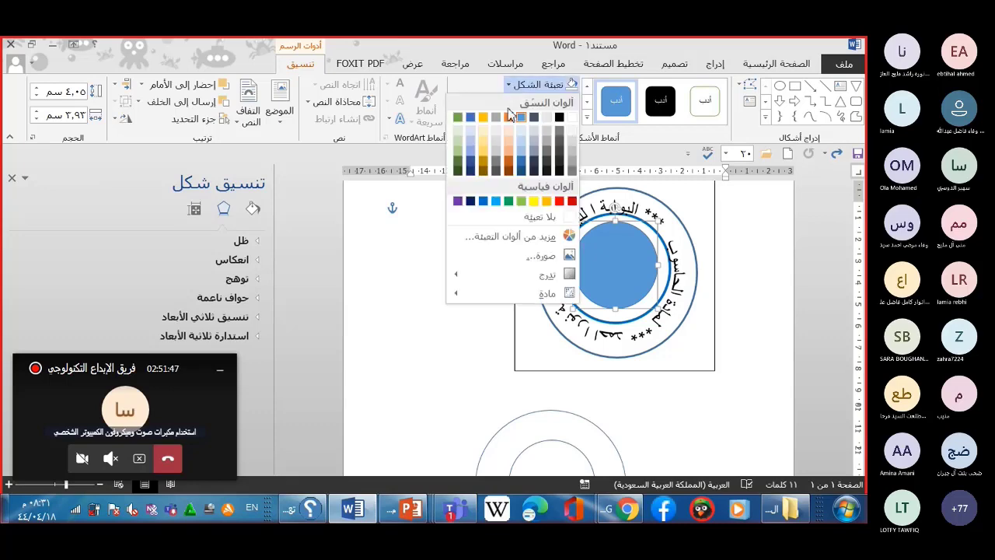
Fill the centre circle with the open-book logo picture from file, then shorten it slightly
click(545, 258)
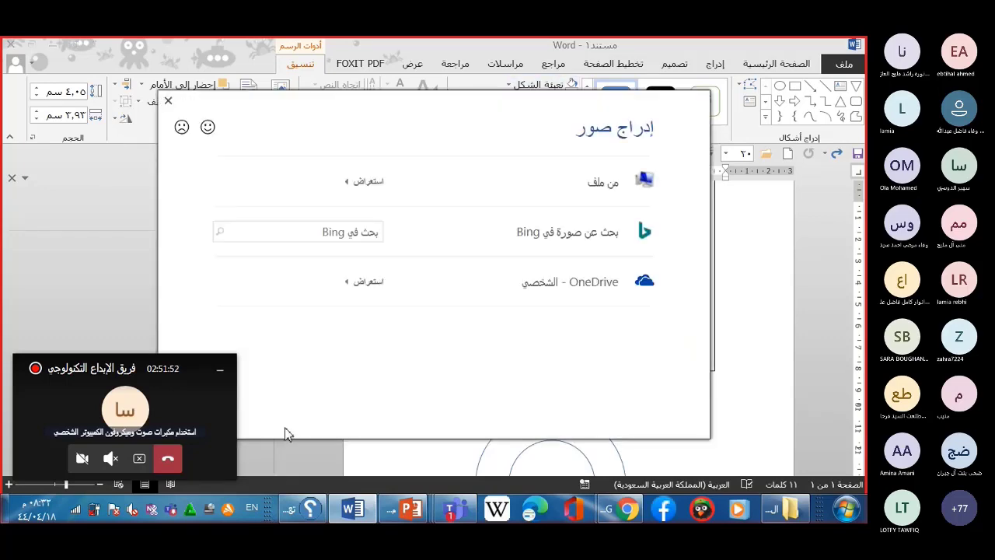
click(370, 204)
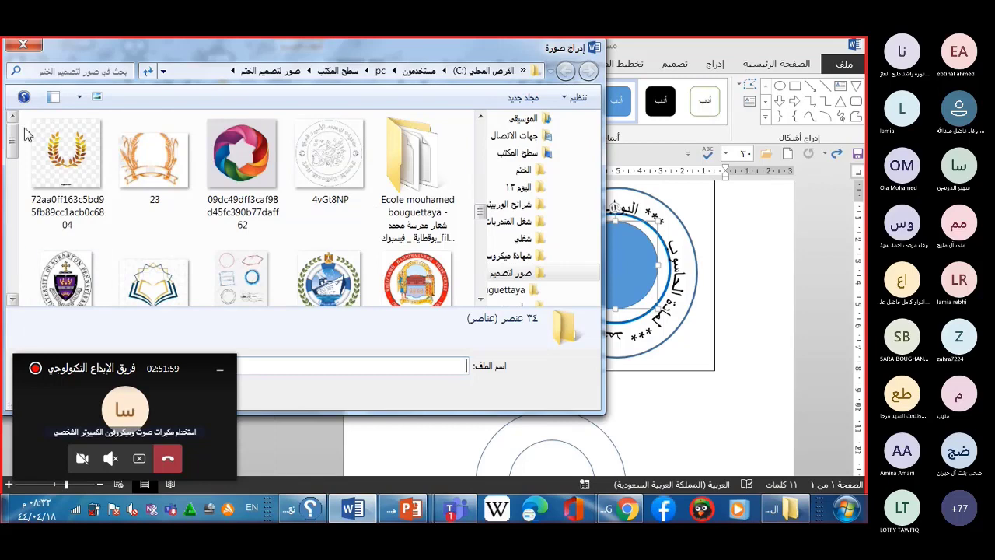
mouse_move(12, 136)
mouse_down()
mouse_move(36, 276)
mouse_move(12, 147)
mouse_move(12, 167)
mouse_up()
click(159, 268)
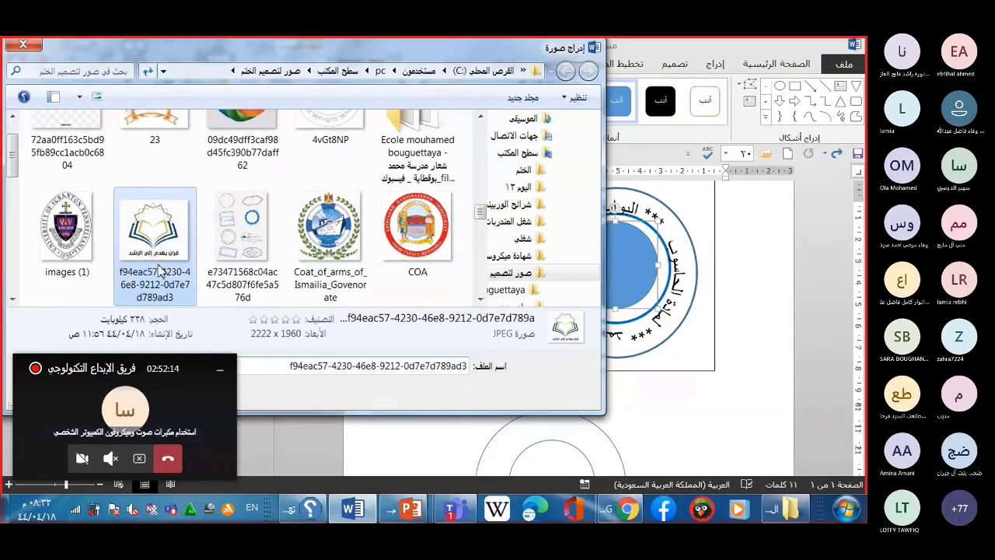
double_click(160, 268)
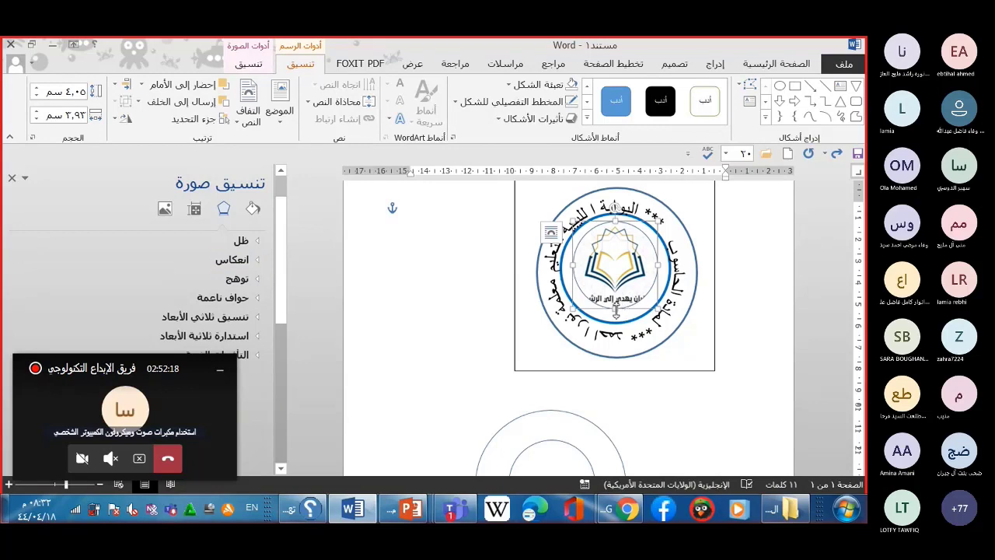
drag(615, 311, 617, 306)
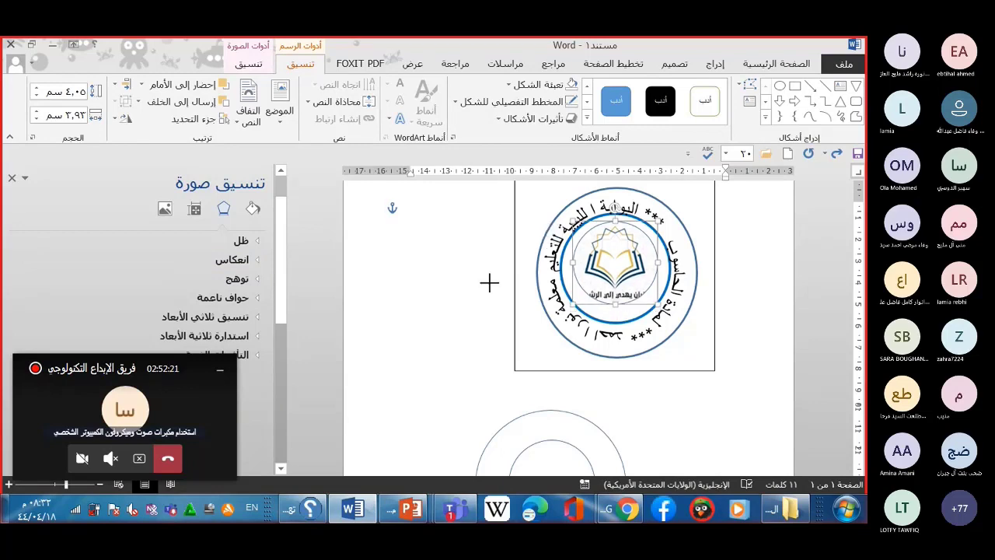
click(466, 270)
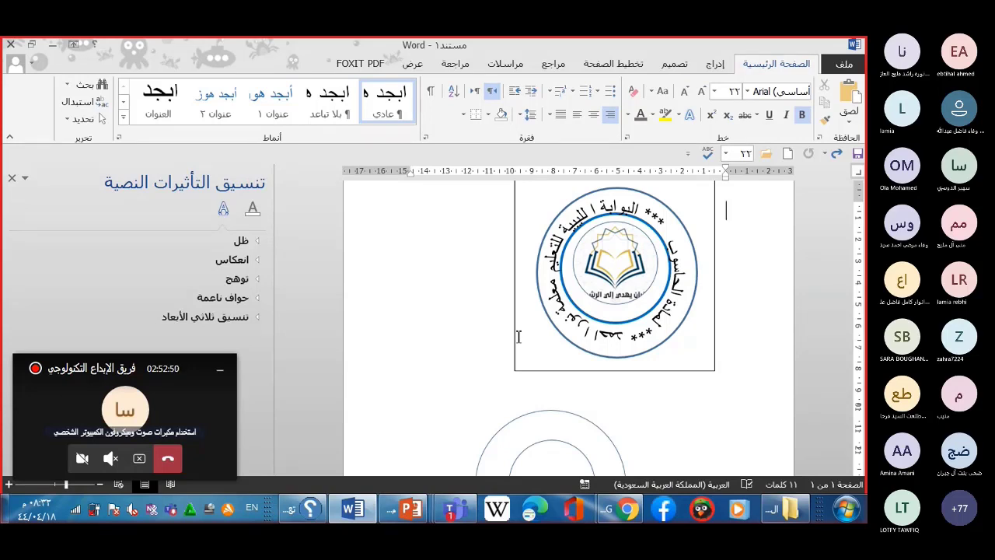
Delete the lower circle beneath the stamp
scroll(529, 333, down, 3)
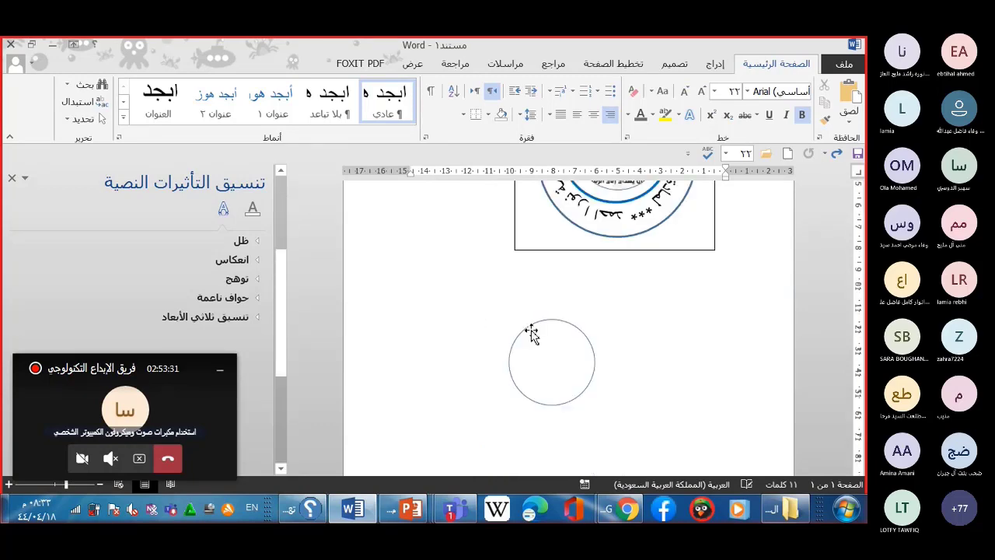
click(527, 331)
click(526, 330)
key(Delete)
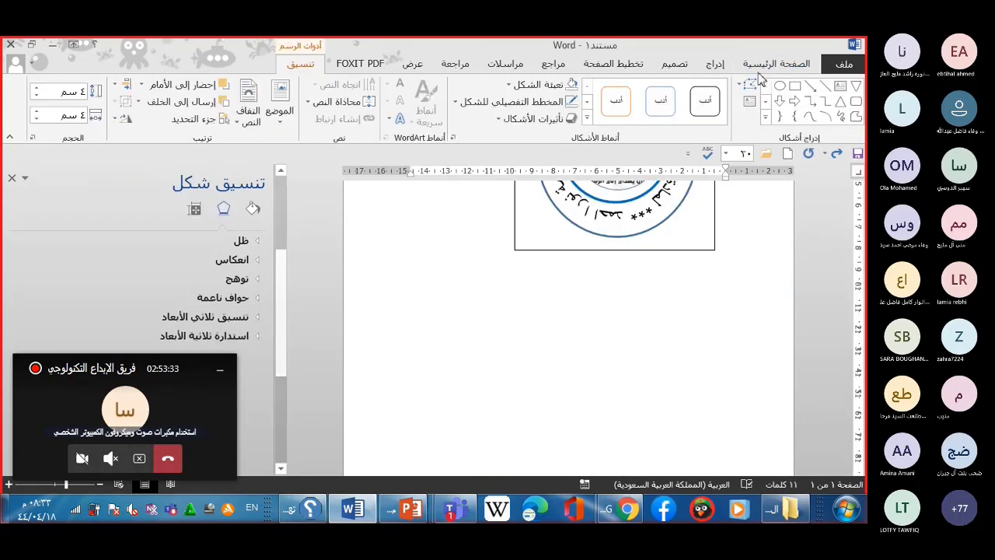
Draw a twelve-point star below the stamp and enlarge it slightly
click(716, 65)
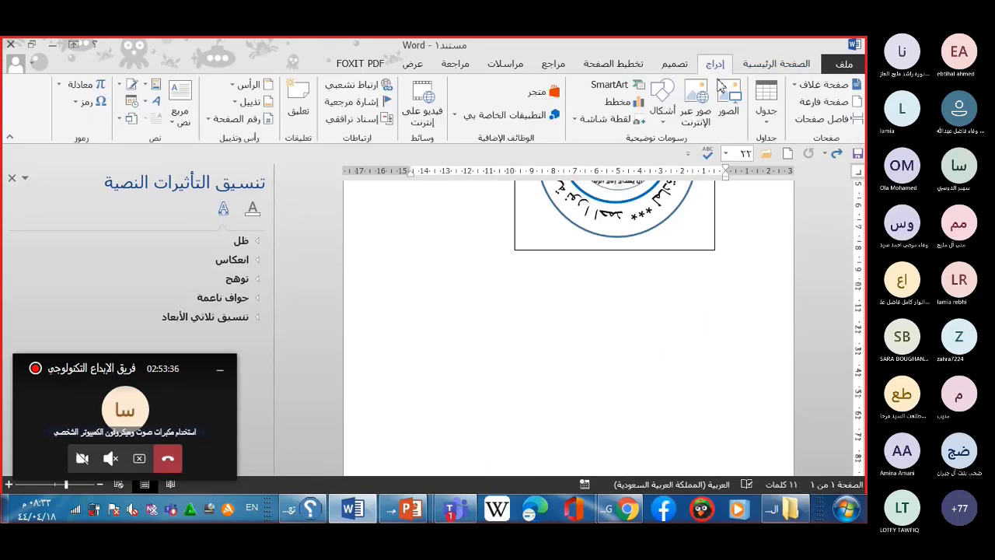
click(661, 109)
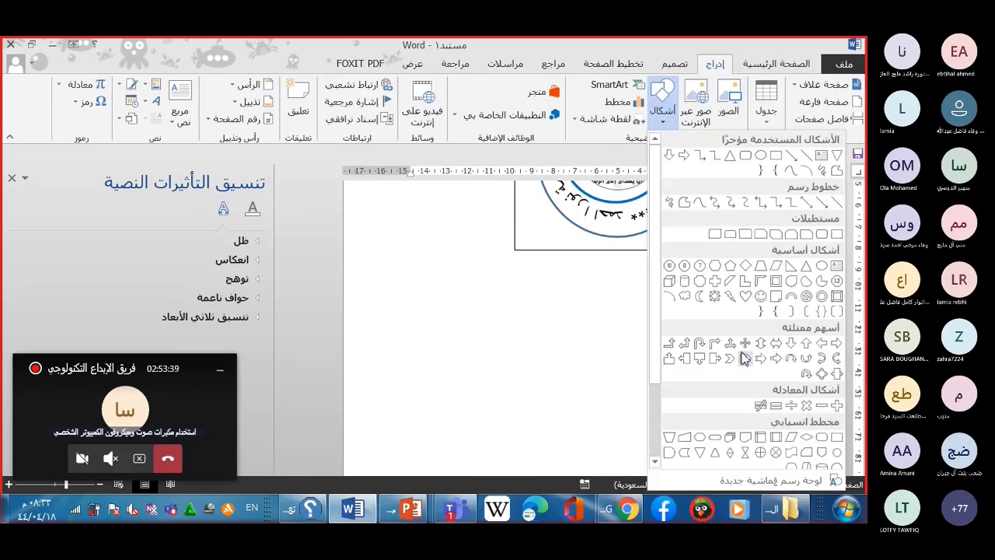
scroll(659, 311, down, 2)
scroll(661, 358, down, 2)
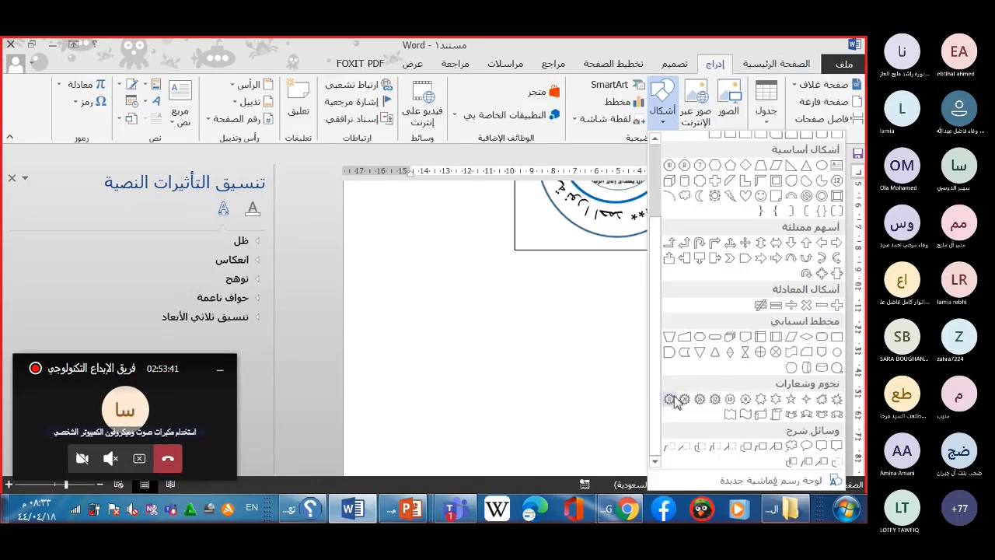
click(714, 401)
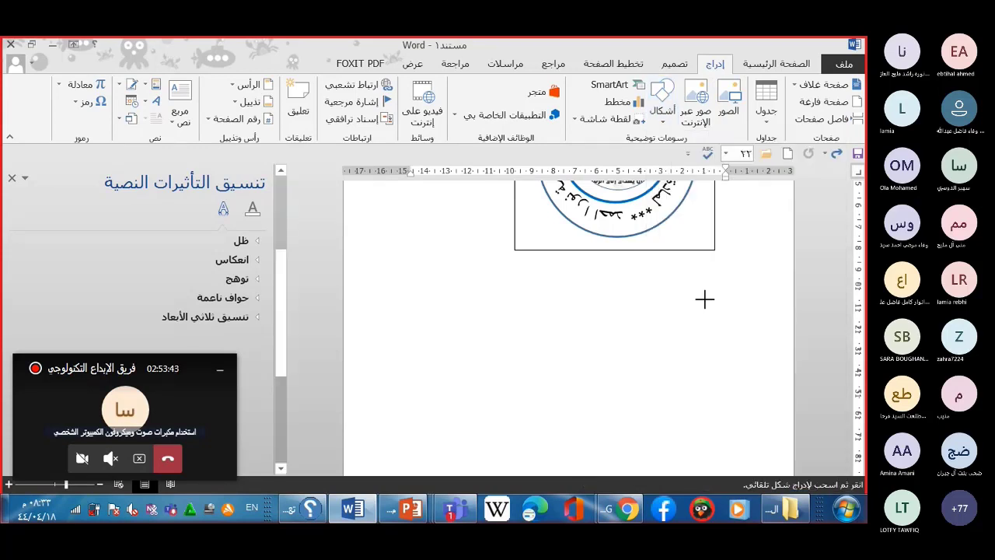
mouse_move(690, 341)
mouse_down()
mouse_move(452, 302)
mouse_move(477, 229)
mouse_up()
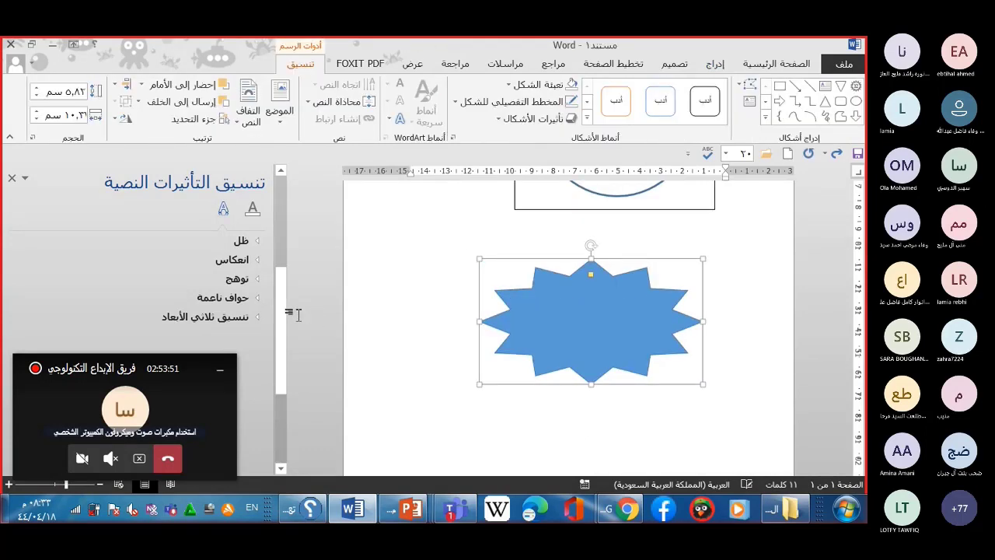
drag(480, 383, 490, 384)
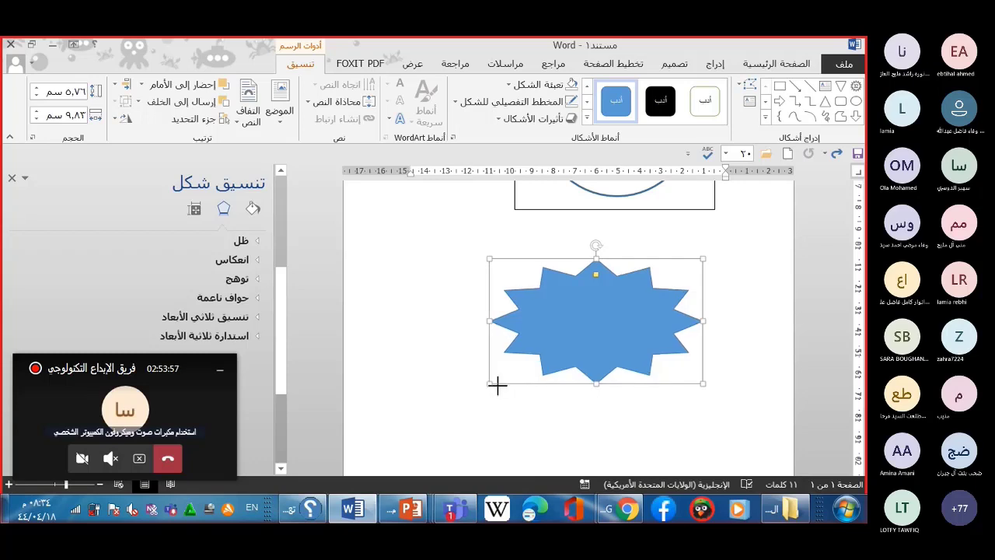
drag(492, 385, 488, 387)
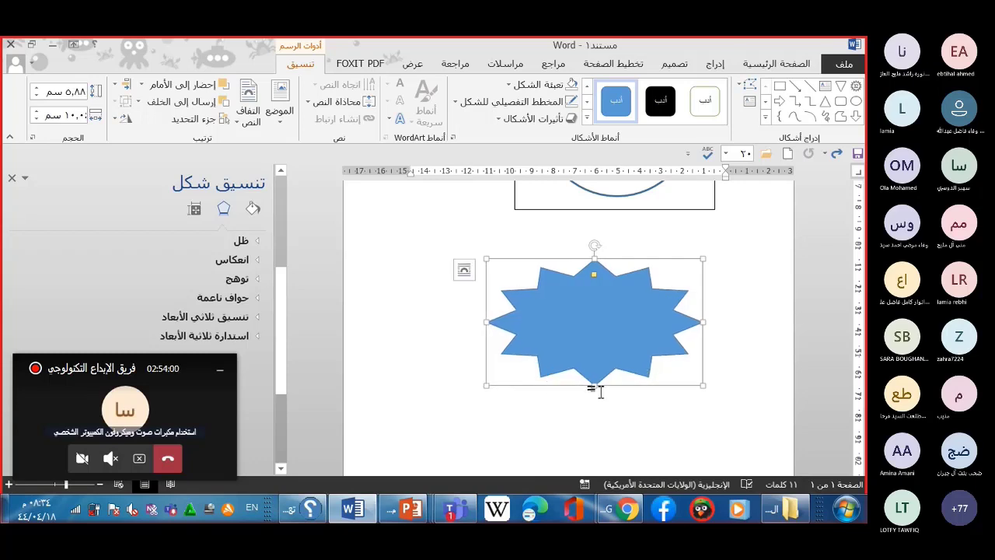
drag(595, 385, 597, 400)
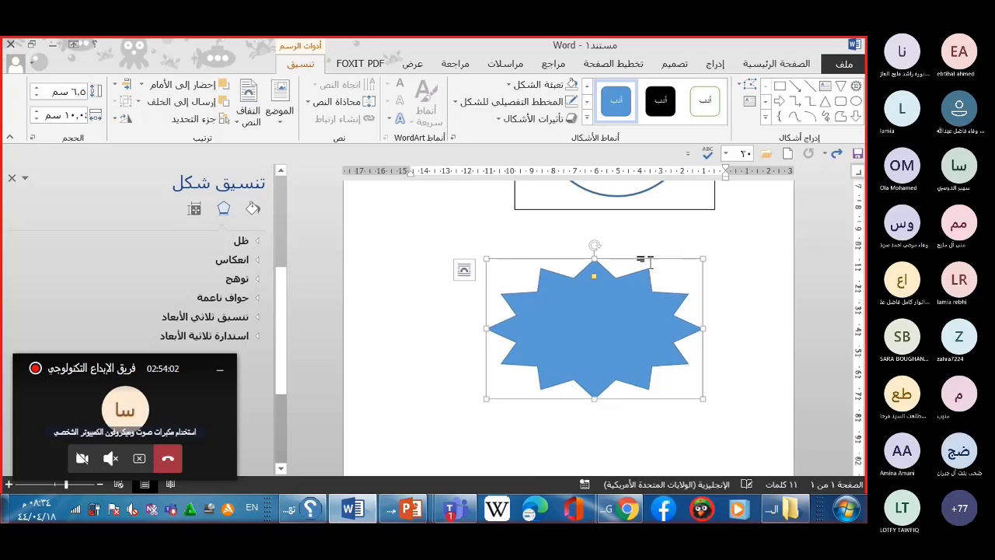
Fill the star with the gold standard colour
click(713, 69)
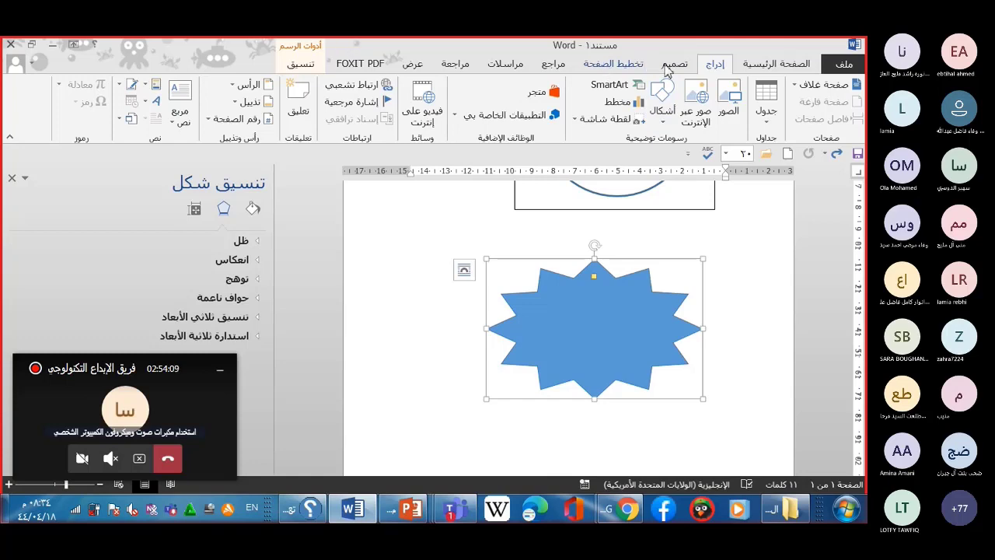
click(618, 64)
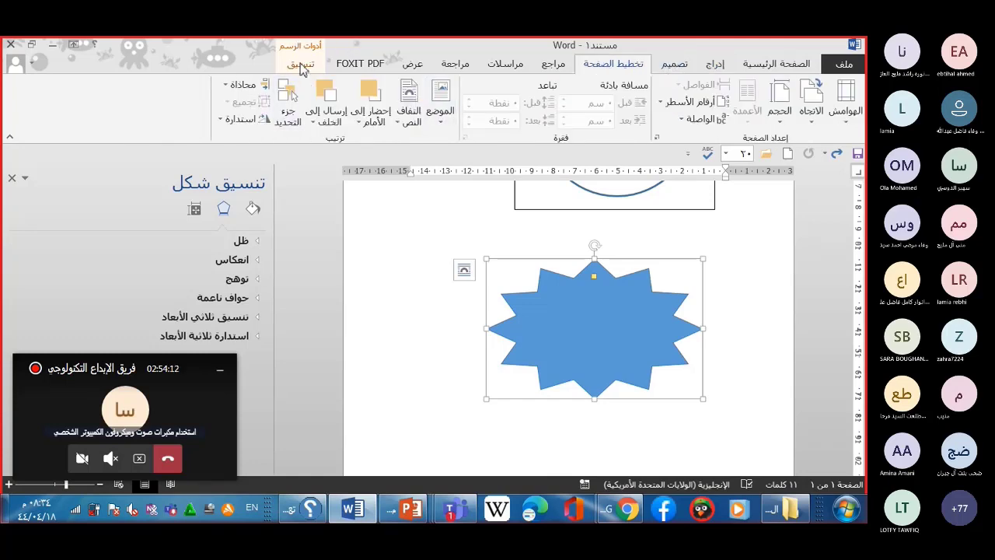
click(301, 63)
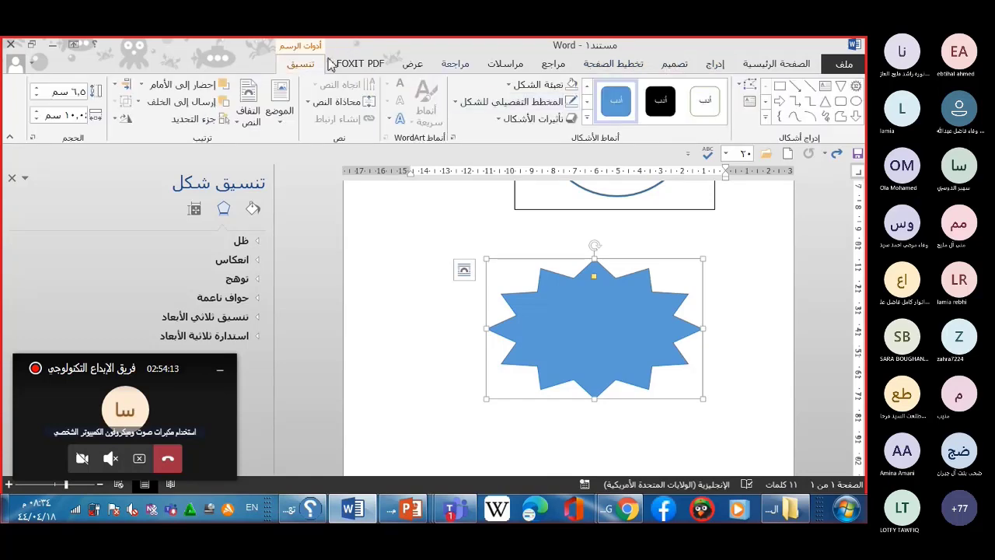
click(507, 86)
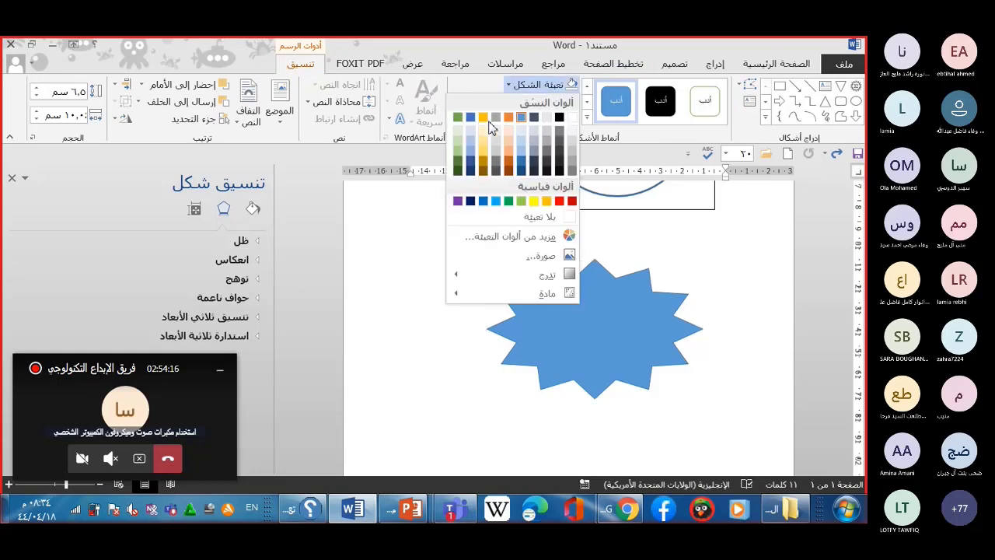
click(547, 203)
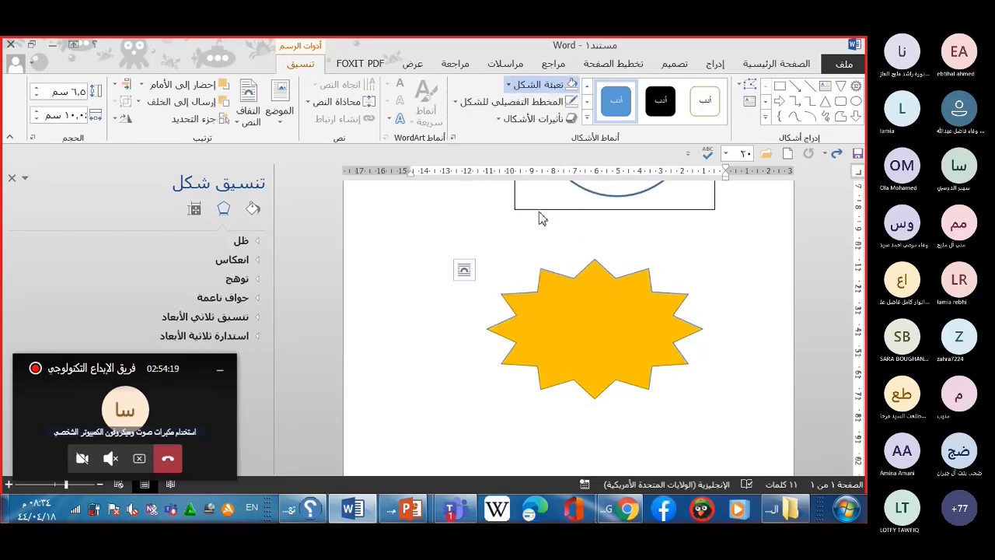
Draw an oval over the gold star's centre and stretch it to about 4.72 × 7.44 cm
click(717, 66)
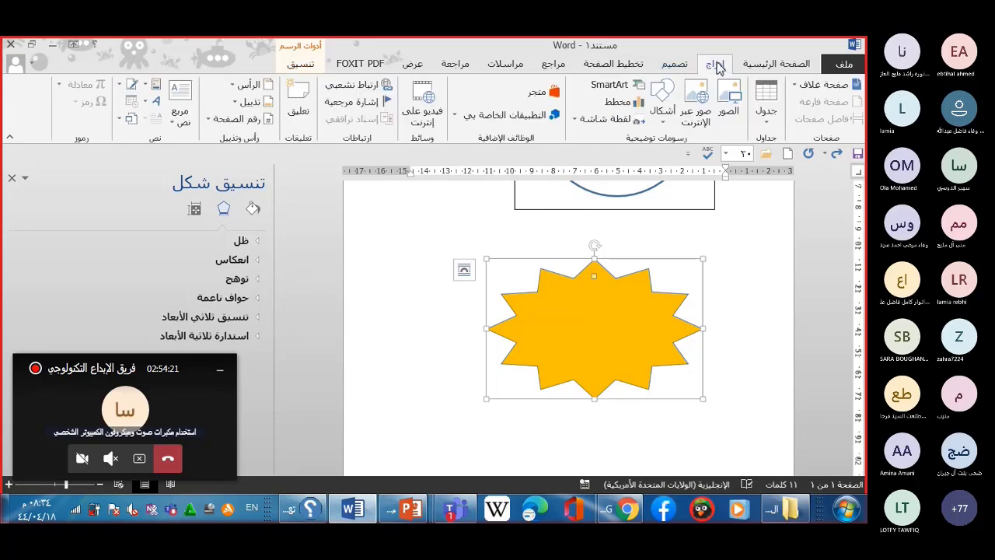
click(663, 117)
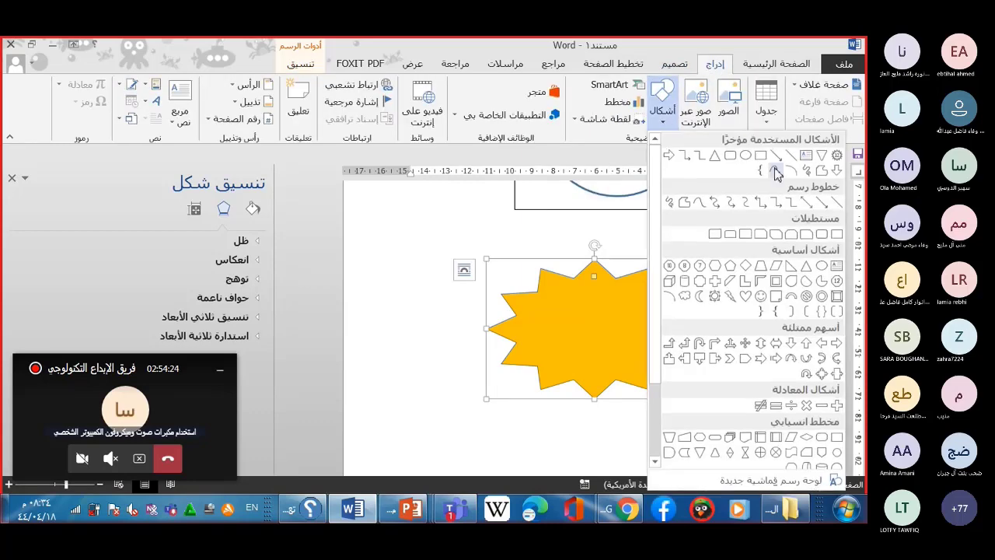
click(744, 157)
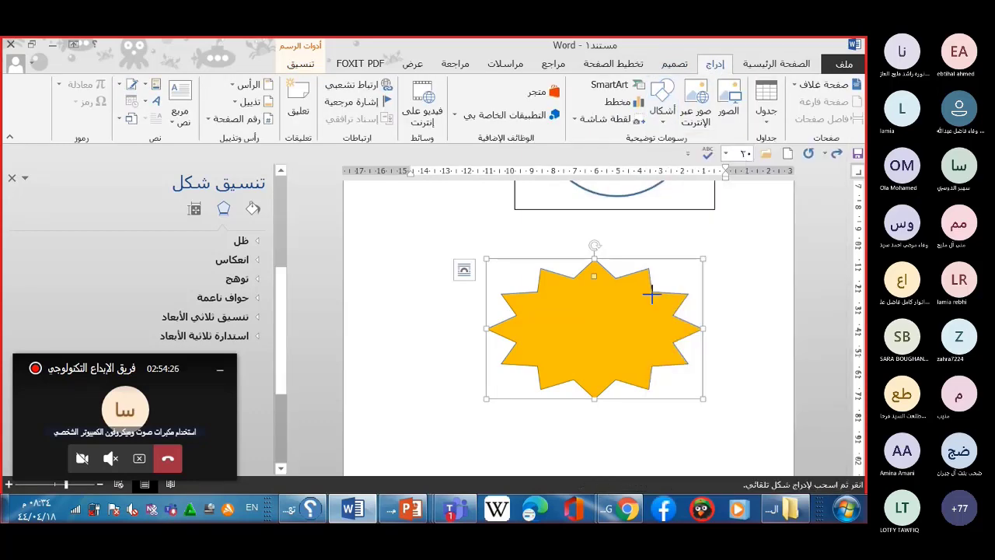
drag(654, 296, 531, 378)
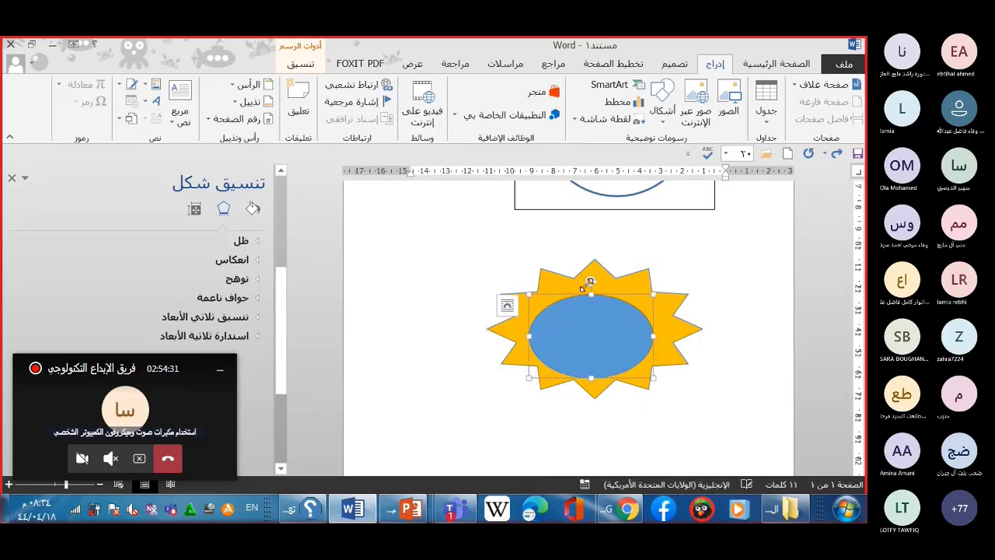
drag(591, 294, 591, 276)
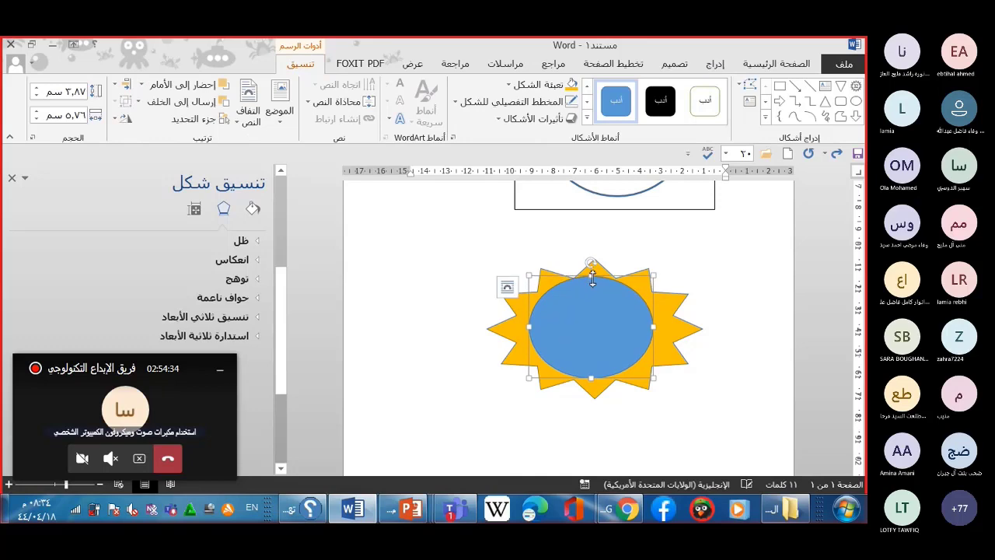
drag(653, 327, 675, 326)
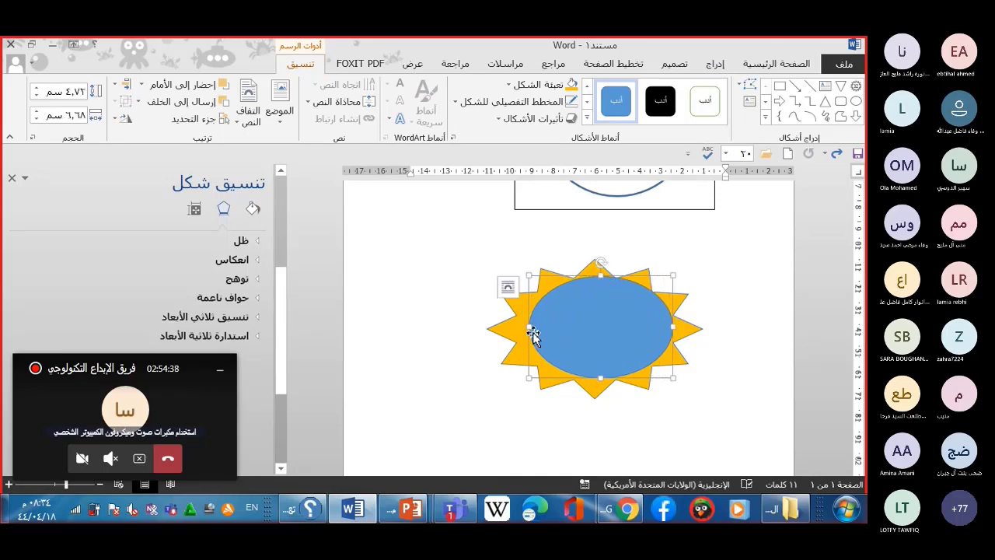
drag(530, 327, 512, 327)
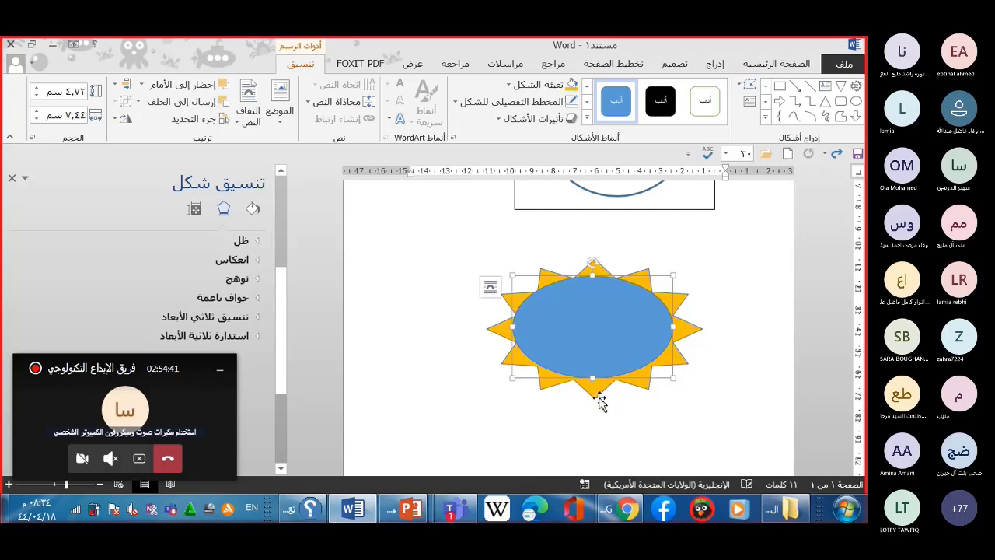
Browse the Insert shapes list and the Design options without adding anything
click(440, 323)
scroll(440, 323, up, 3)
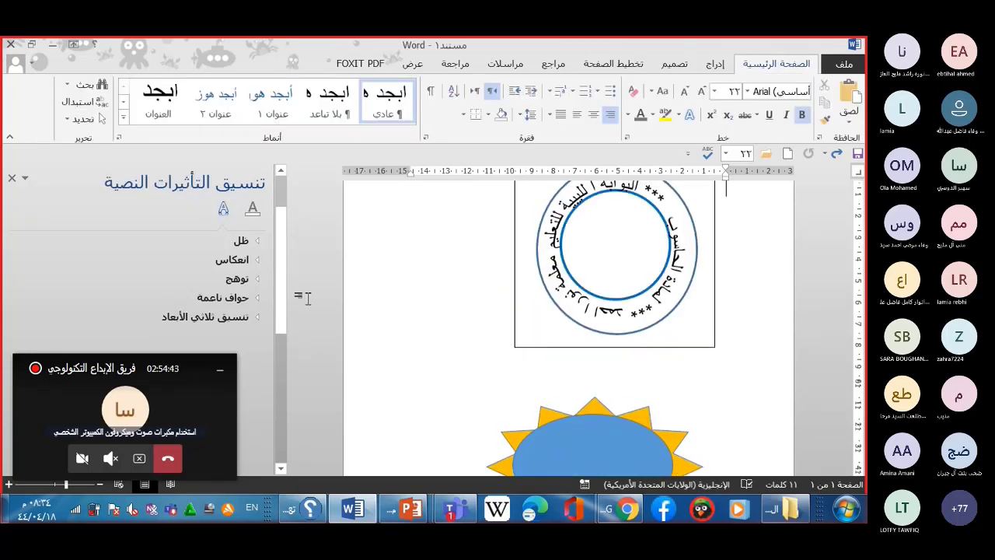
scroll(288, 363, down, 4)
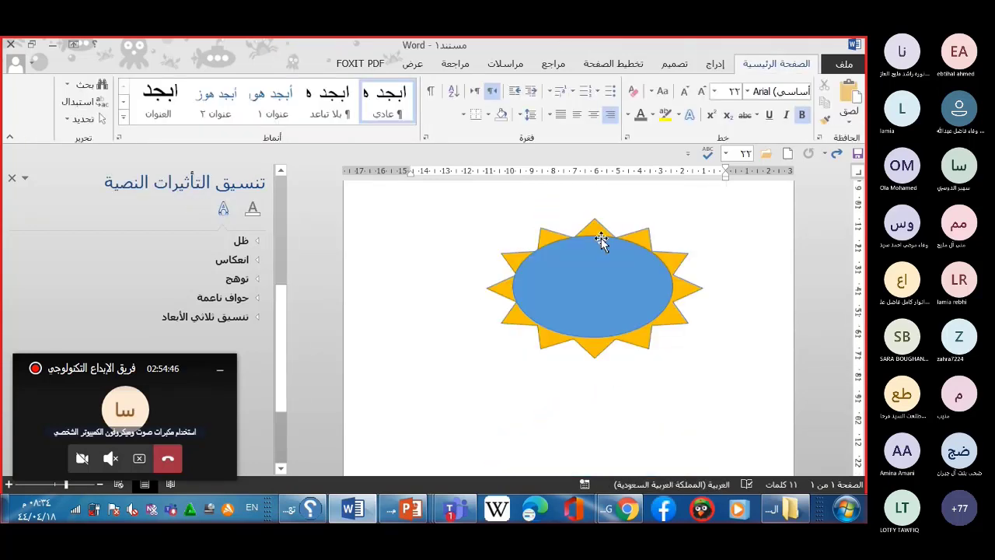
click(715, 64)
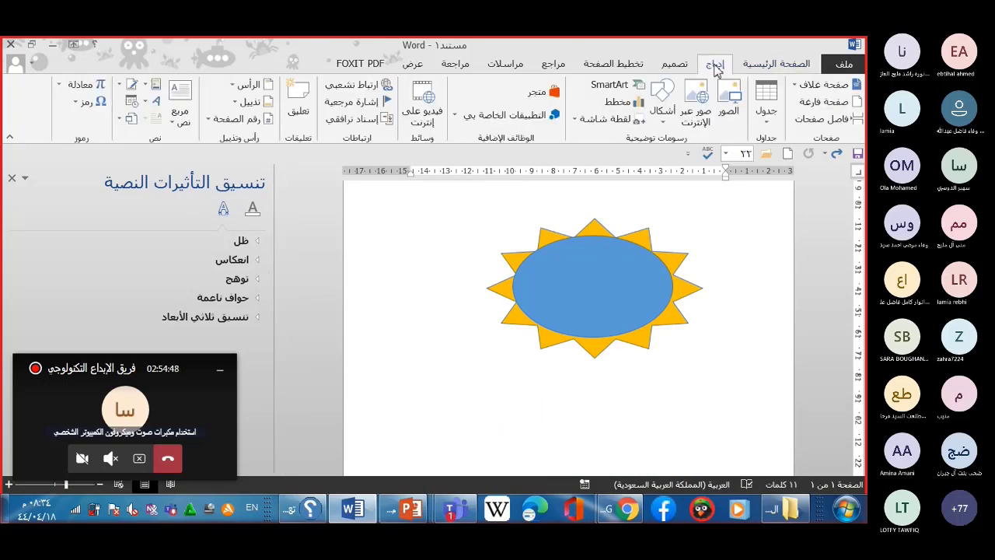
click(663, 129)
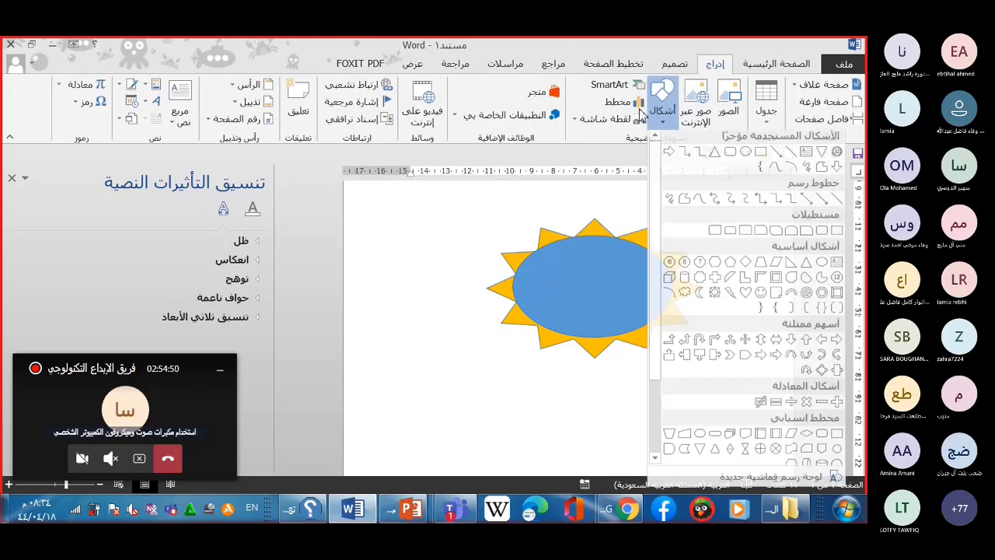
click(548, 226)
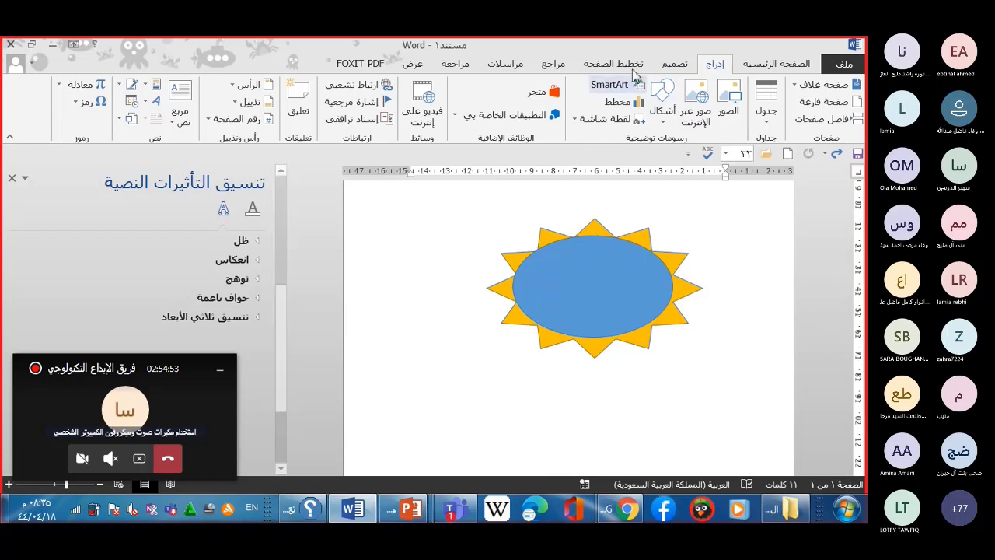
click(675, 65)
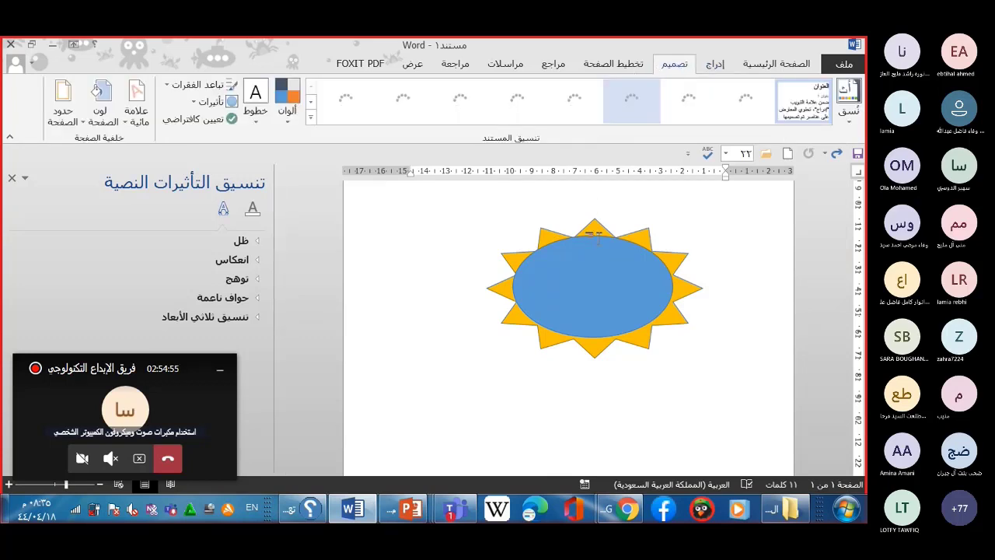
click(716, 67)
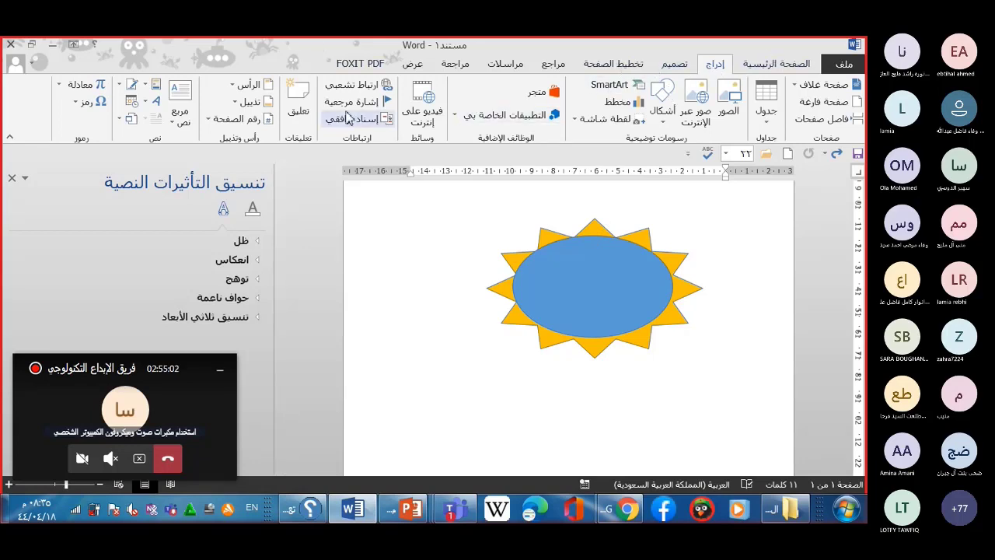
Restyle the star's oval with a white fill and a thicker yellow outline
click(605, 295)
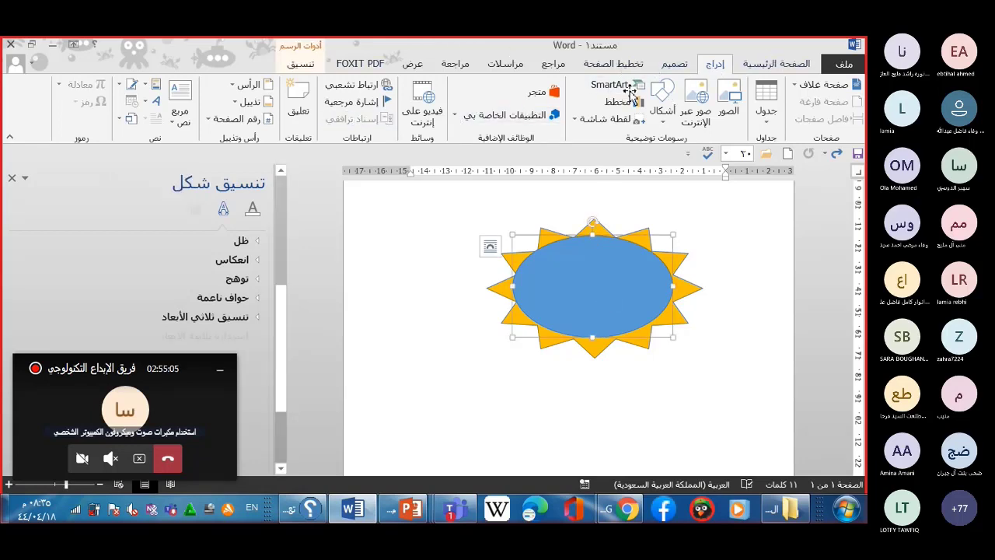
click(303, 65)
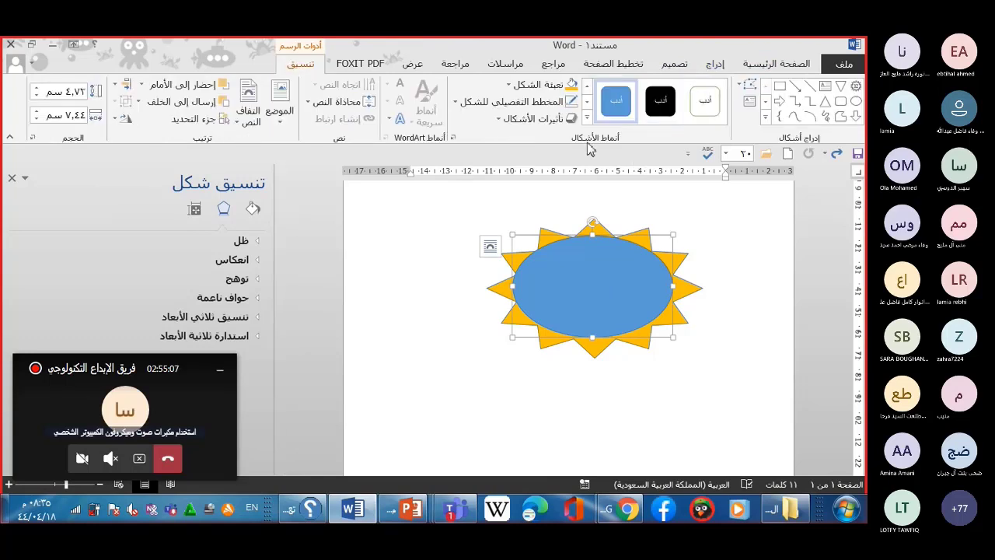
click(588, 117)
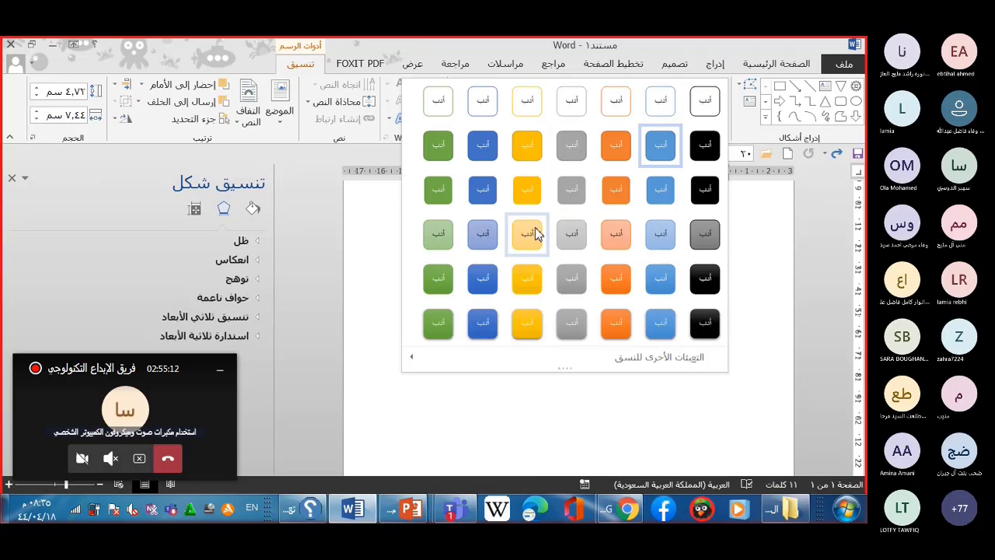
click(616, 101)
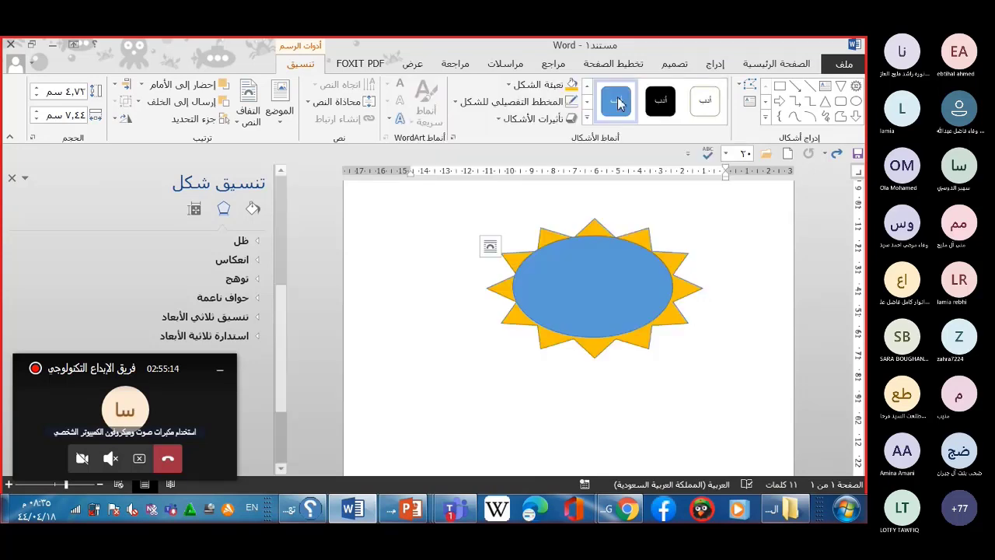
click(457, 102)
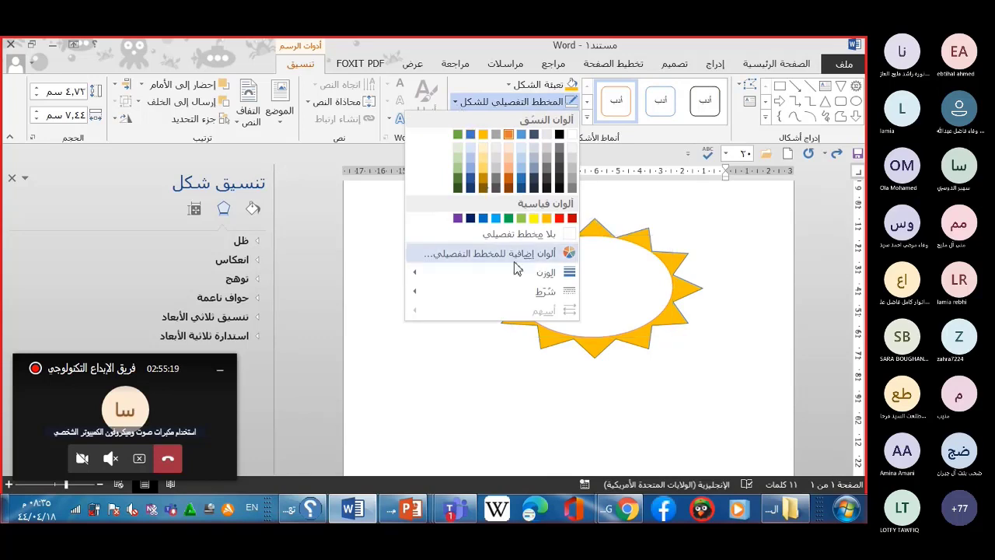
mouse_move(523, 278)
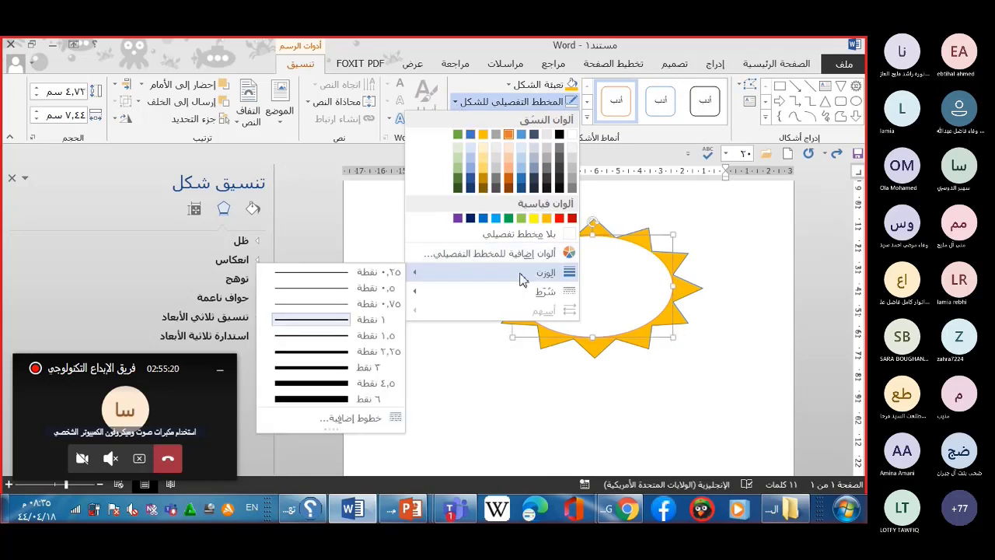
click(326, 380)
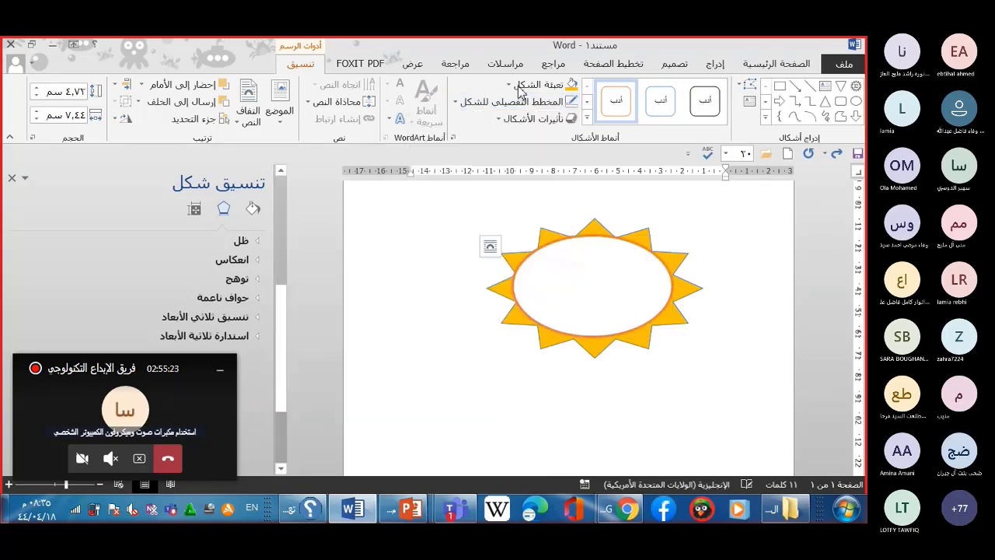
click(460, 109)
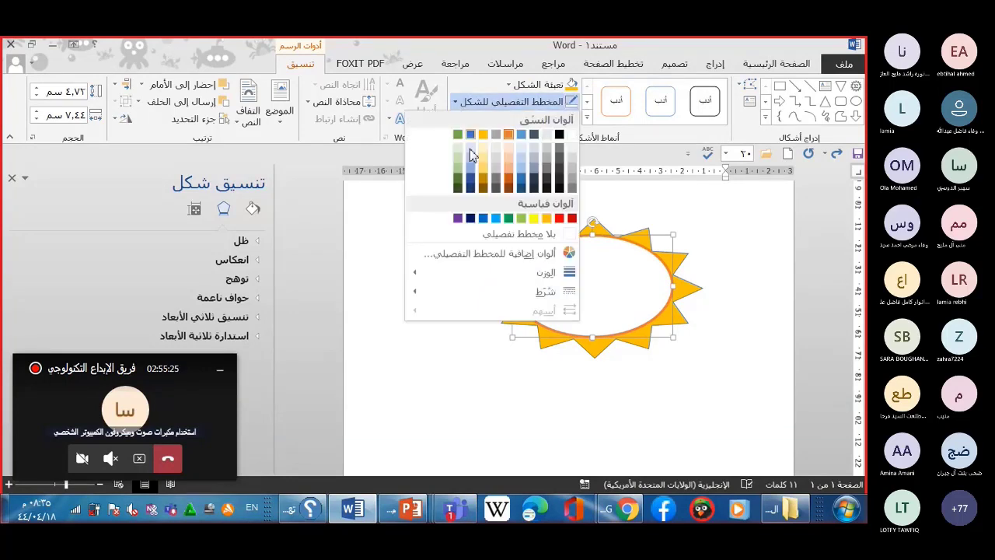
click(548, 218)
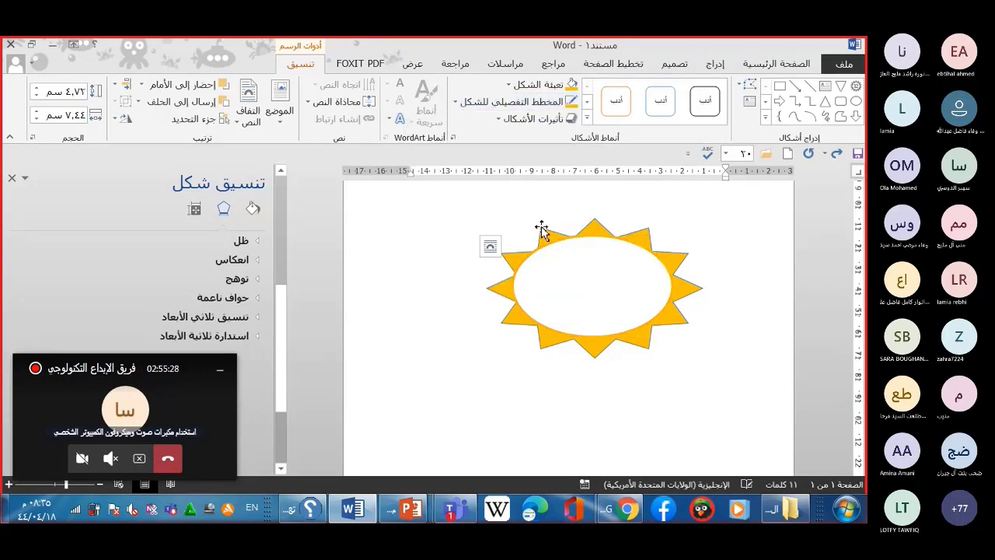
click(717, 66)
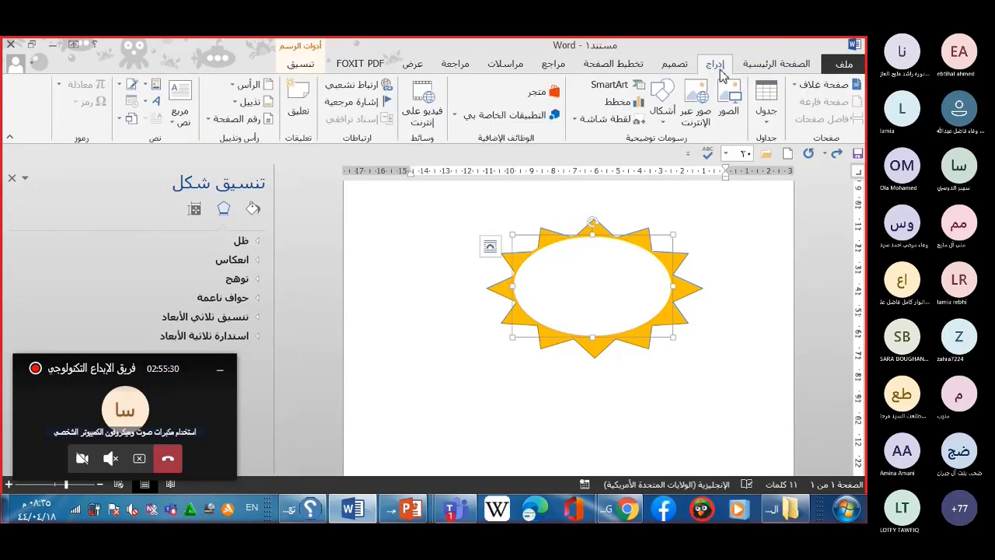
Draw a text box inside the oval with no fill and no outline
click(666, 126)
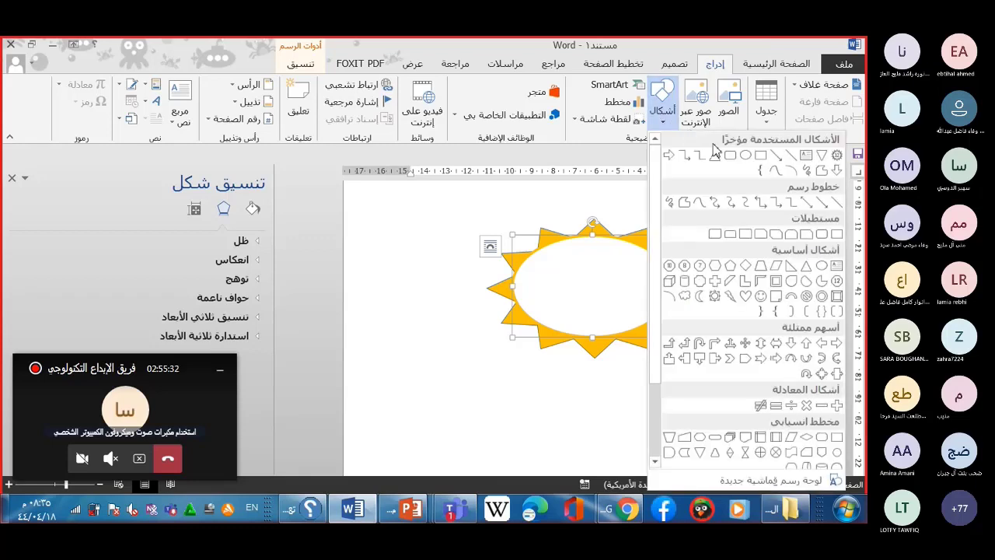
click(809, 158)
mouse_move(655, 265)
mouse_down()
mouse_move(544, 336)
mouse_move(529, 334)
mouse_up()
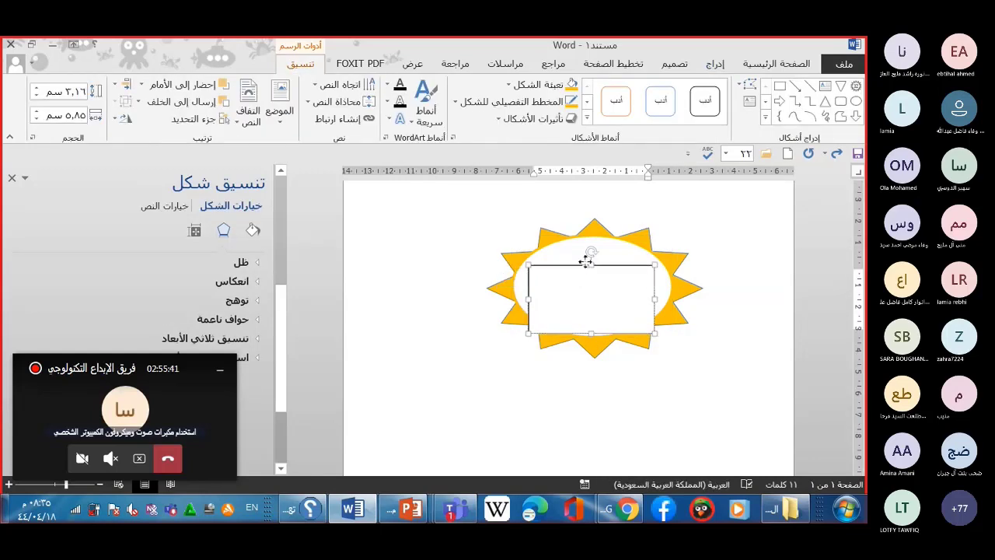
drag(584, 265, 588, 251)
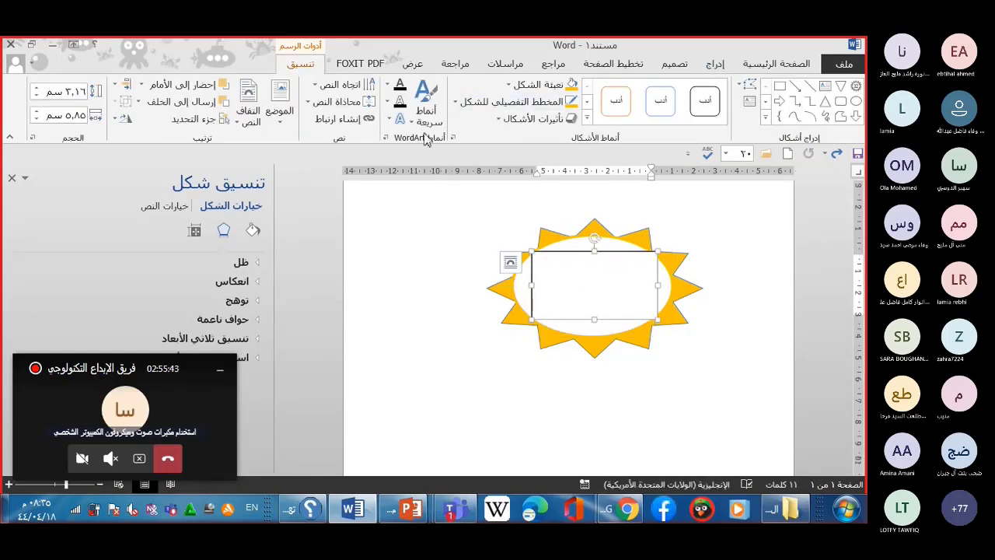
click(501, 101)
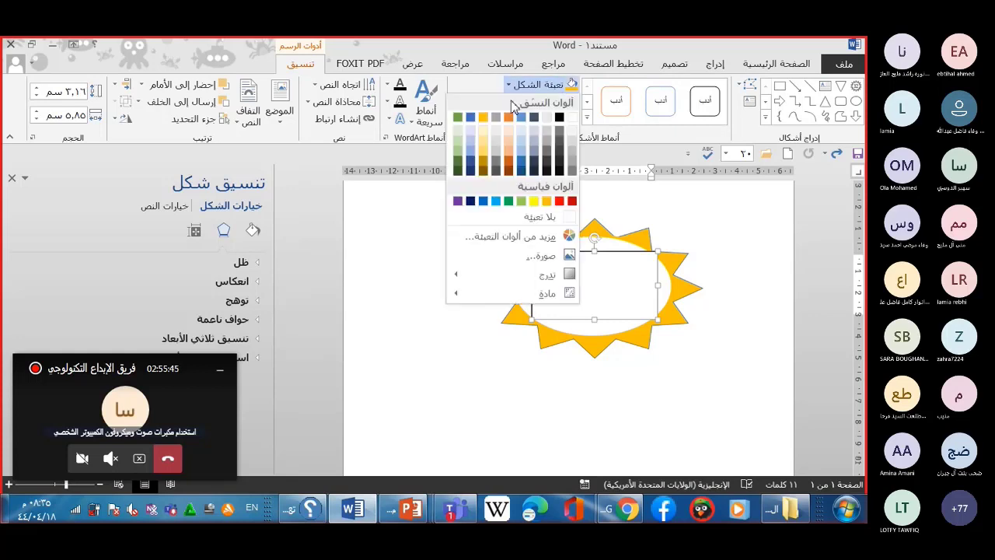
click(535, 226)
click(463, 103)
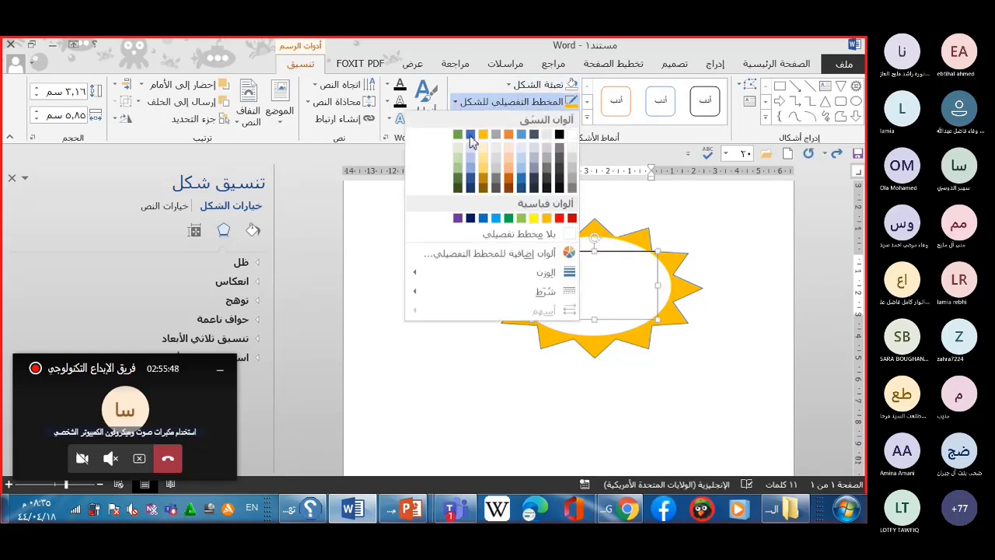
click(504, 234)
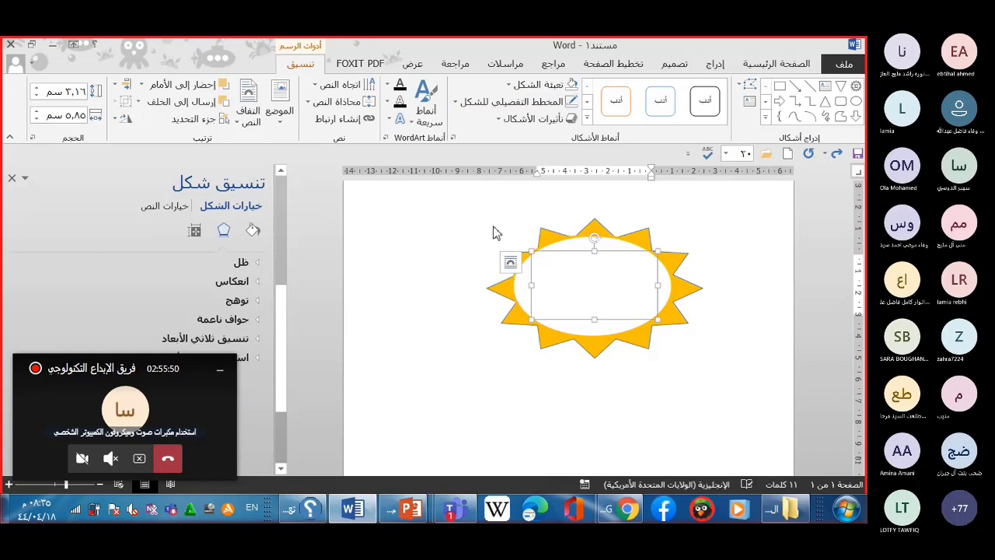
Type the Arabic title معلمة مادة الحاسوب with the teacher's name on a second line
text(سا)
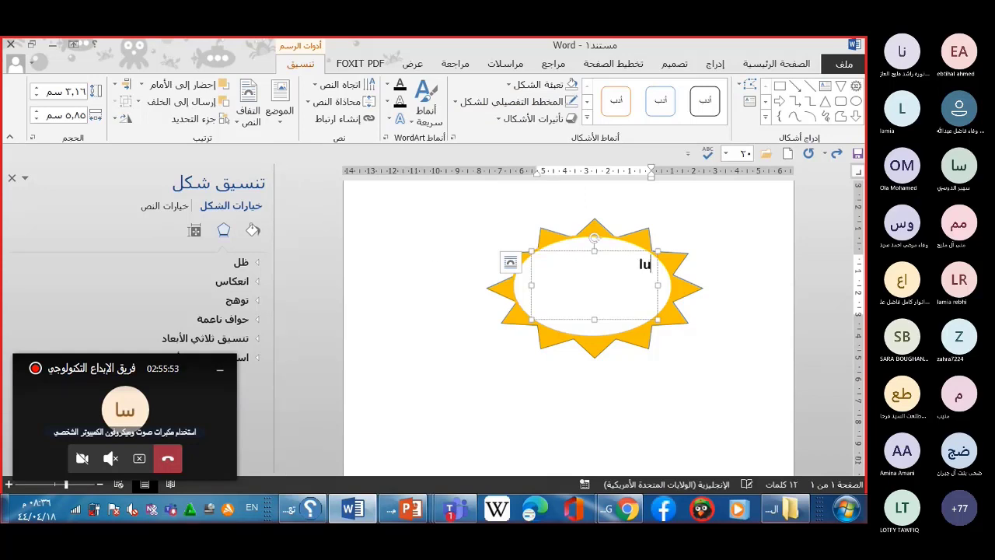
key(BackSpace)
key(BackSpace)
key(alt+shift)
text(معلم)
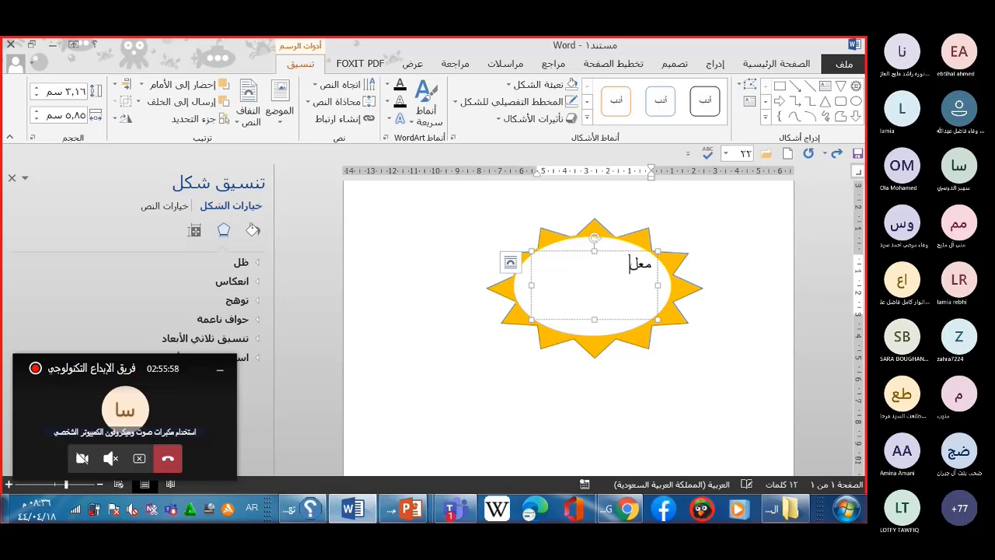
text(ة مادة)
text( ال)
text(حاسوب)
key(Return)
text(وب)
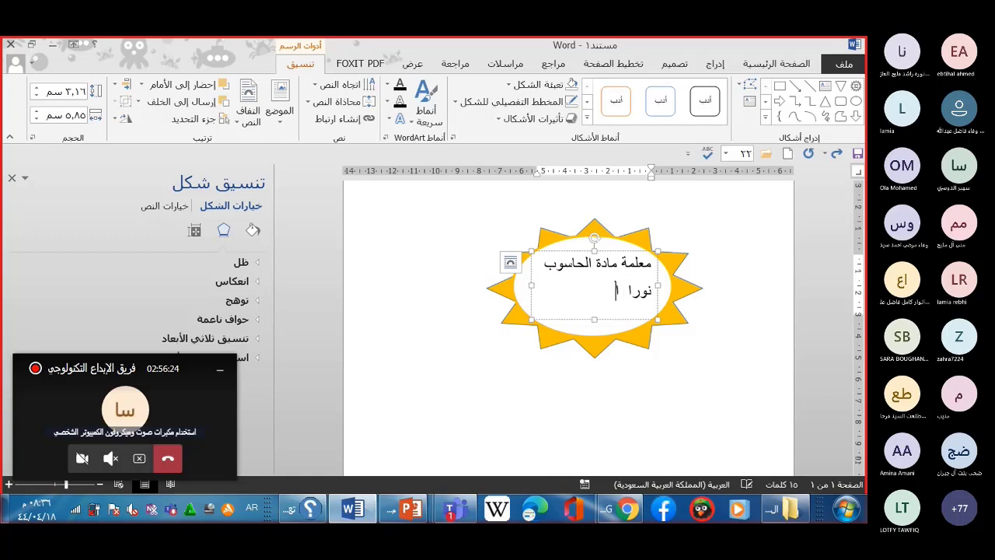
text(مد)
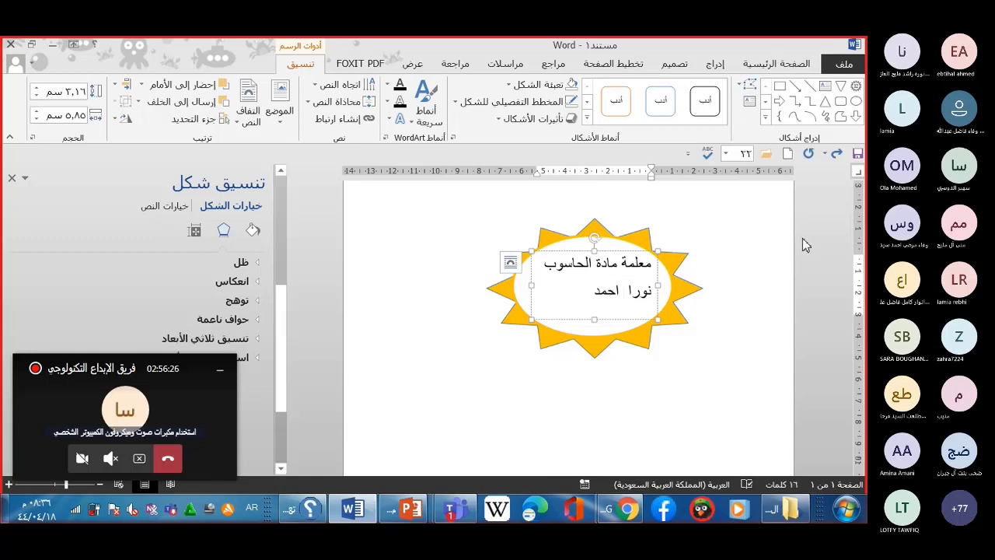
Centre the two caption lines and make them black and bold
click(762, 67)
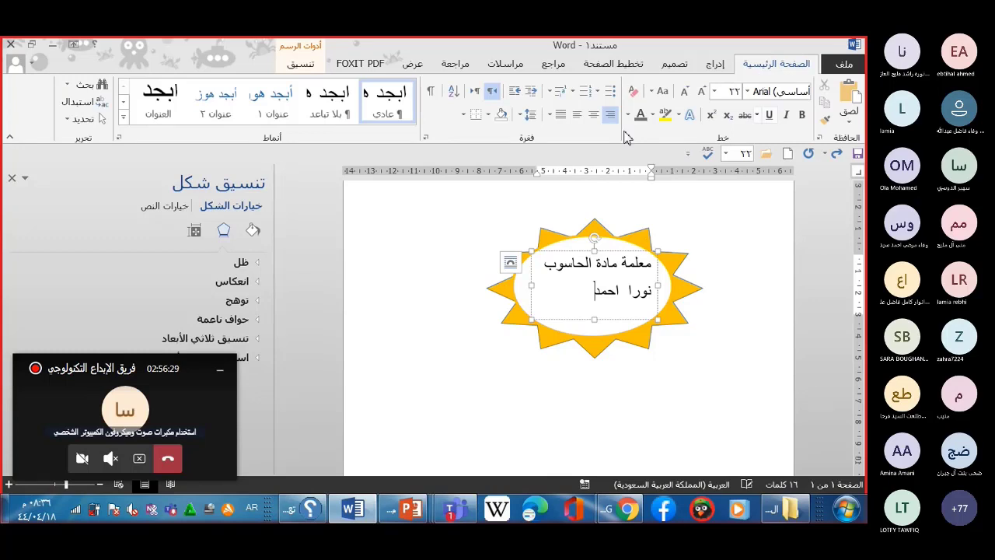
click(593, 115)
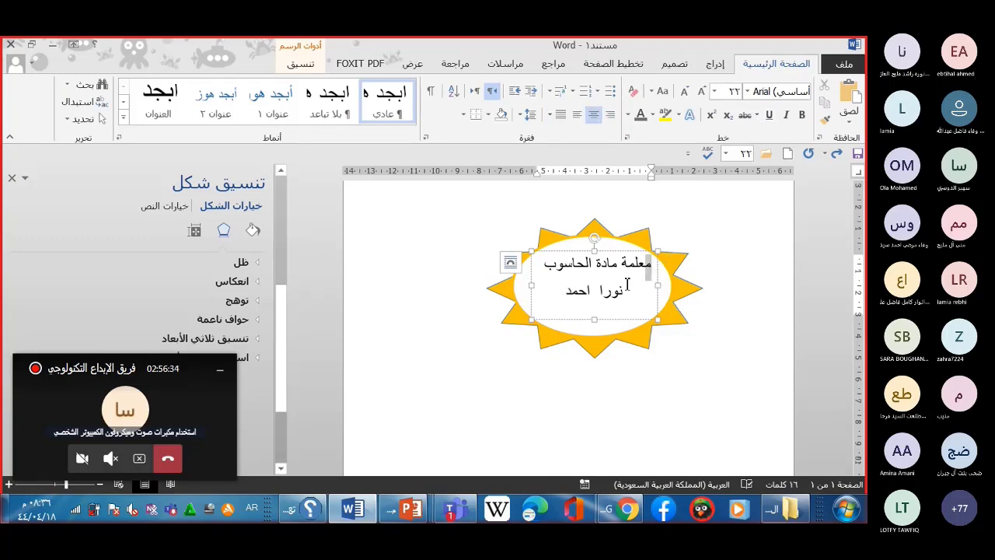
drag(656, 266, 546, 305)
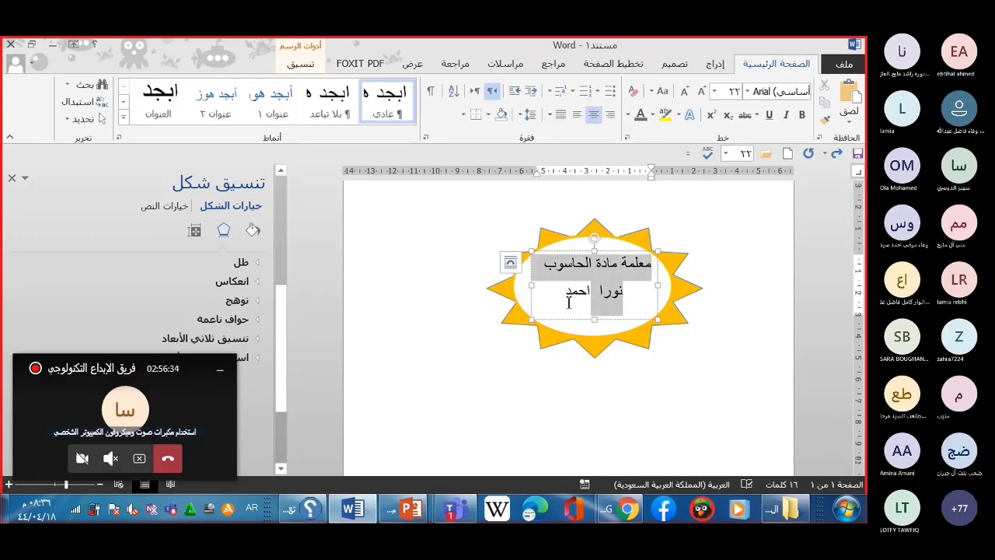
click(628, 115)
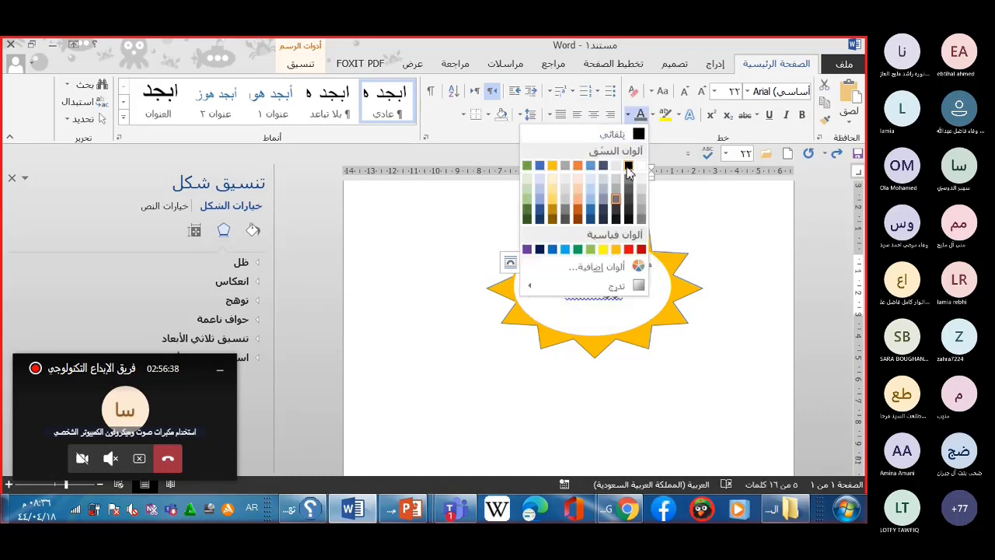
click(628, 164)
click(801, 114)
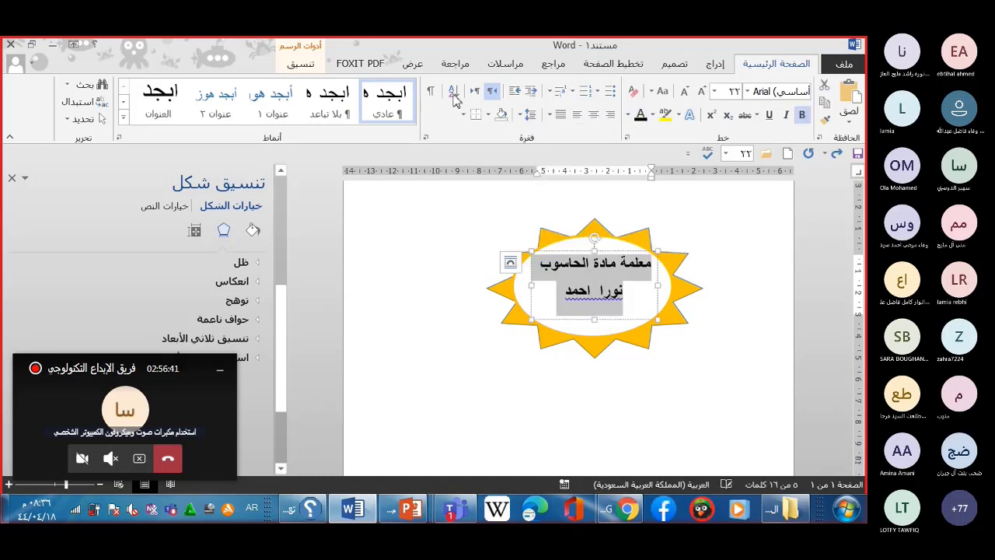
Apply the yellow WordArt quick style to the caption
click(301, 63)
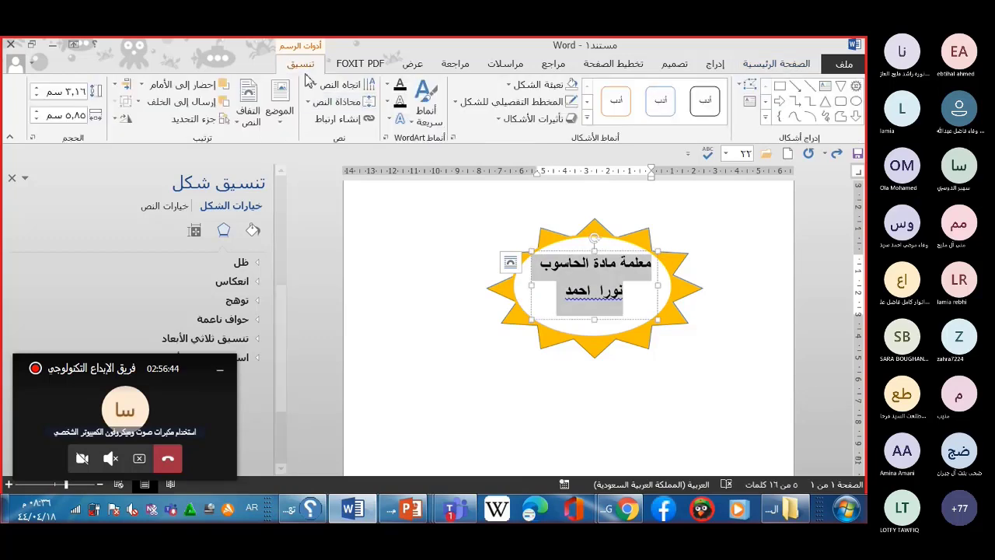
click(387, 102)
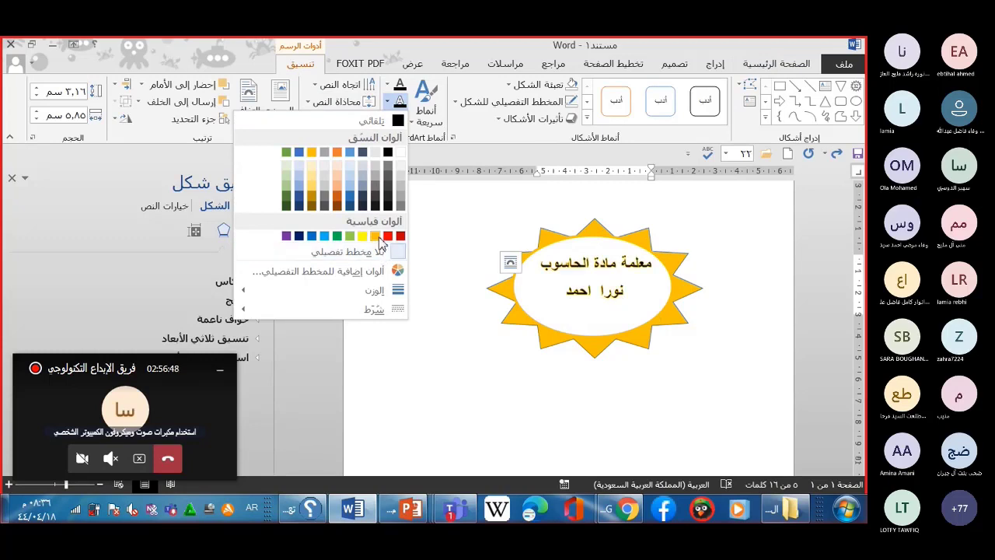
click(420, 125)
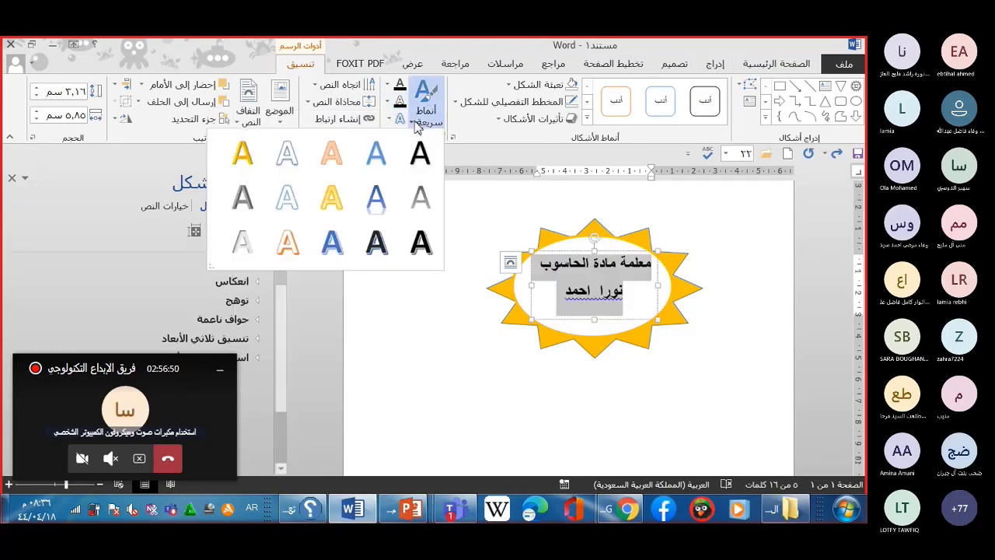
click(328, 220)
Accept the spelling suggestion for the teacher's name to clear its flag
click(594, 296)
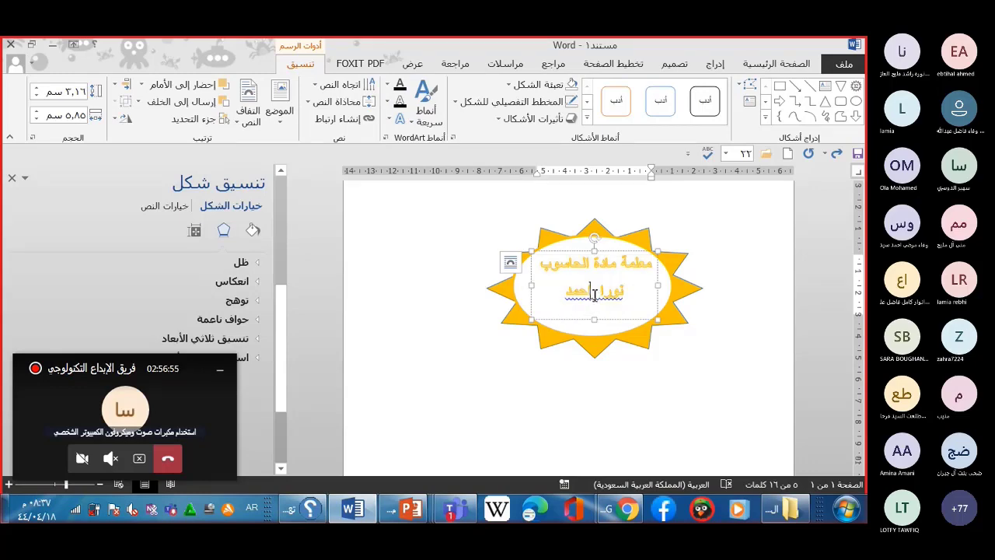
right_click(594, 295)
click(547, 325)
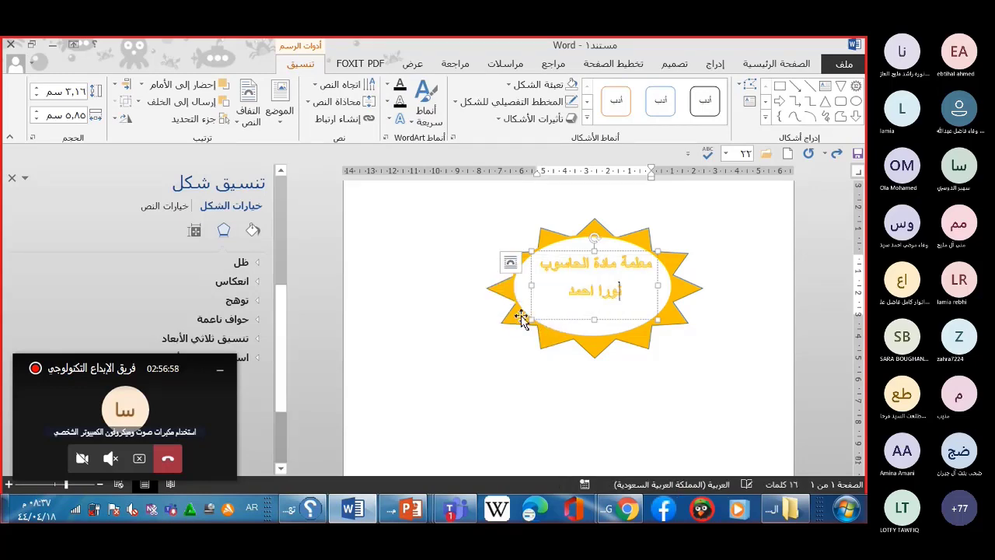
scroll(521, 319, up, 3)
click(506, 411)
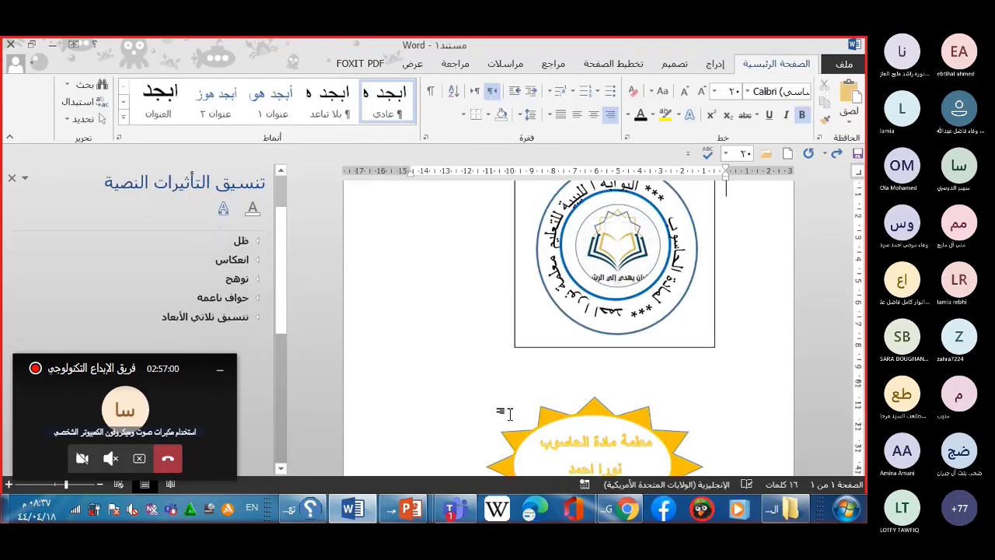
scroll(294, 346, down, 2)
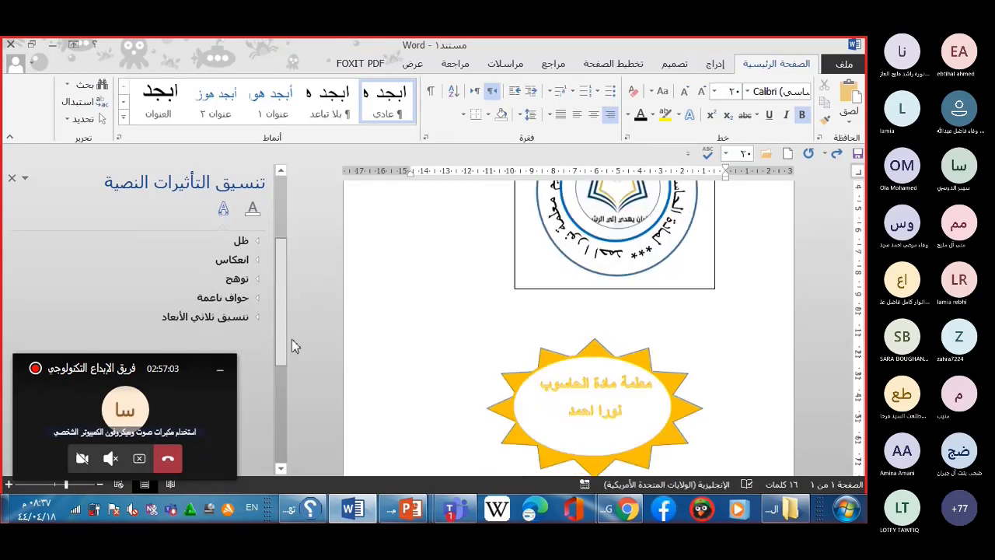
scroll(293, 346, down, 3)
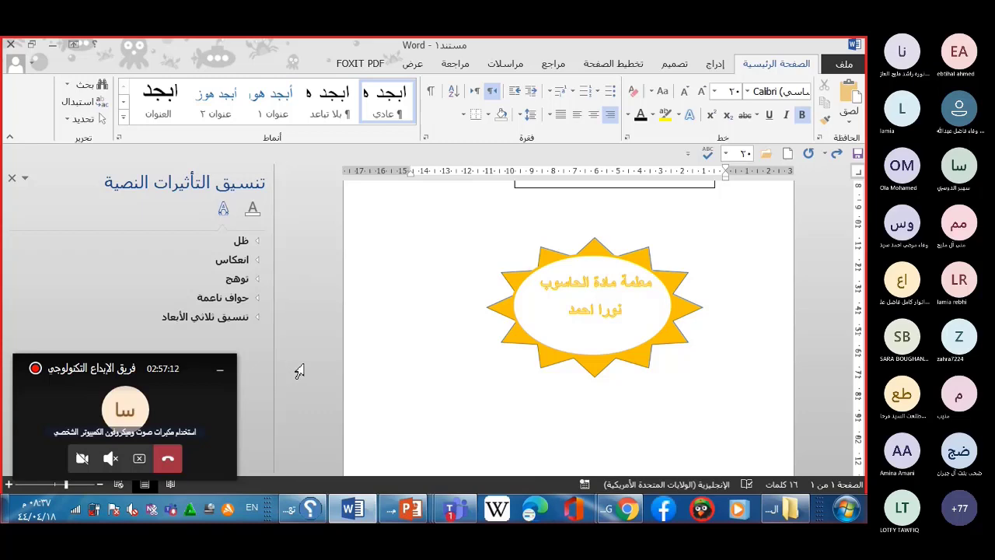
scroll(281, 295, up, 3)
scroll(278, 257, up, 1)
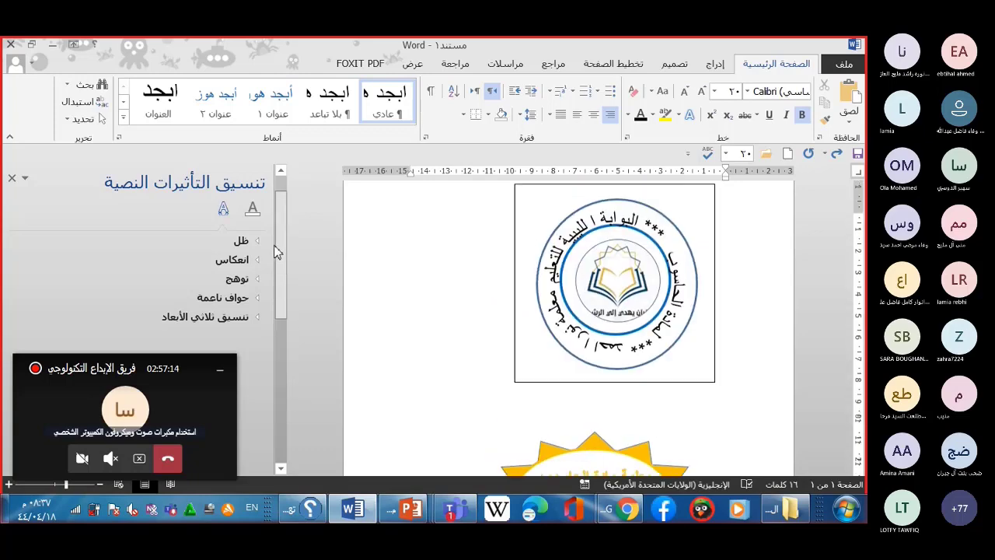
scroll(285, 273, down, 1)
scroll(311, 329, down, 3)
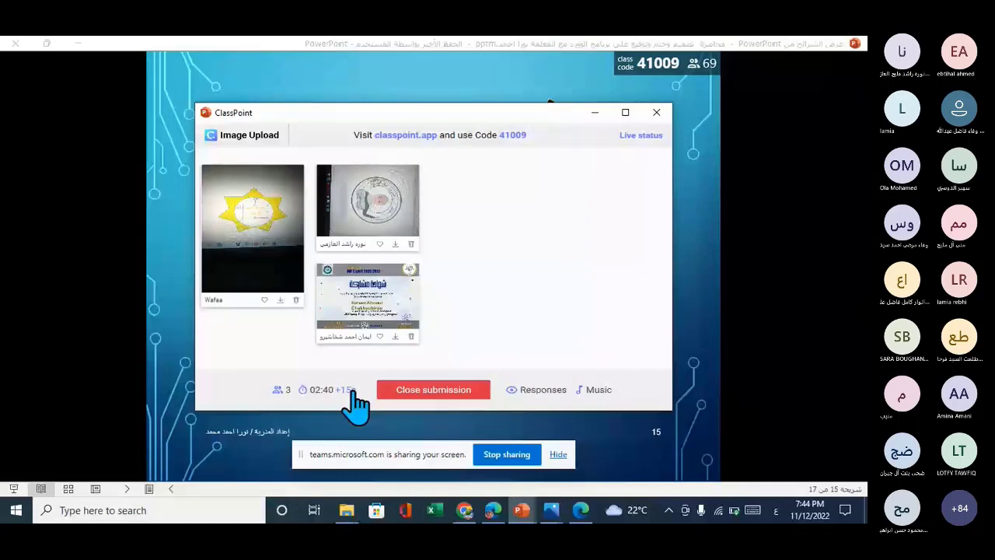
Return focus to the running slide show while ClassPoint image submissions come in
click(398, 432)
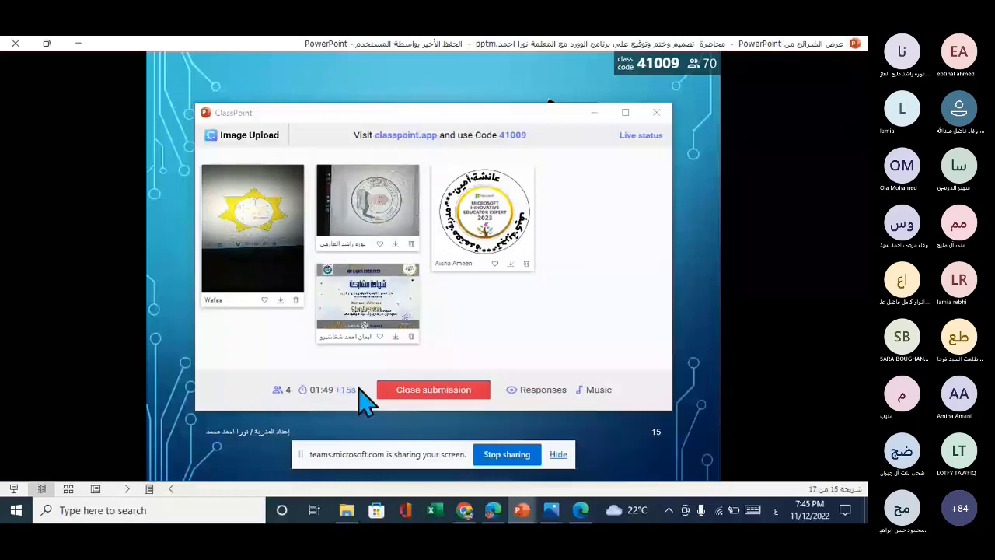
Extend the ClassPoint upload countdown with +15s three times
click(350, 389)
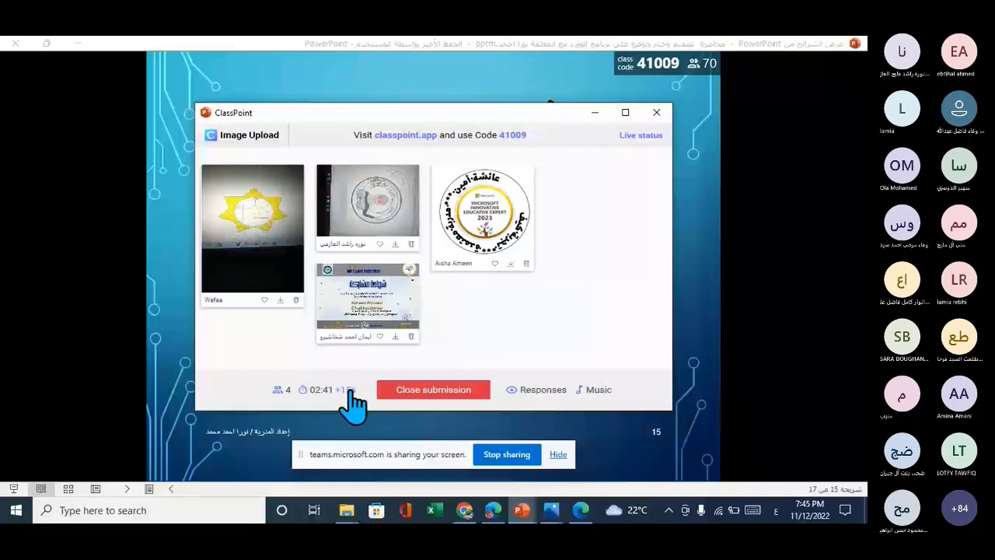
click(350, 390)
click(350, 390)
click(351, 391)
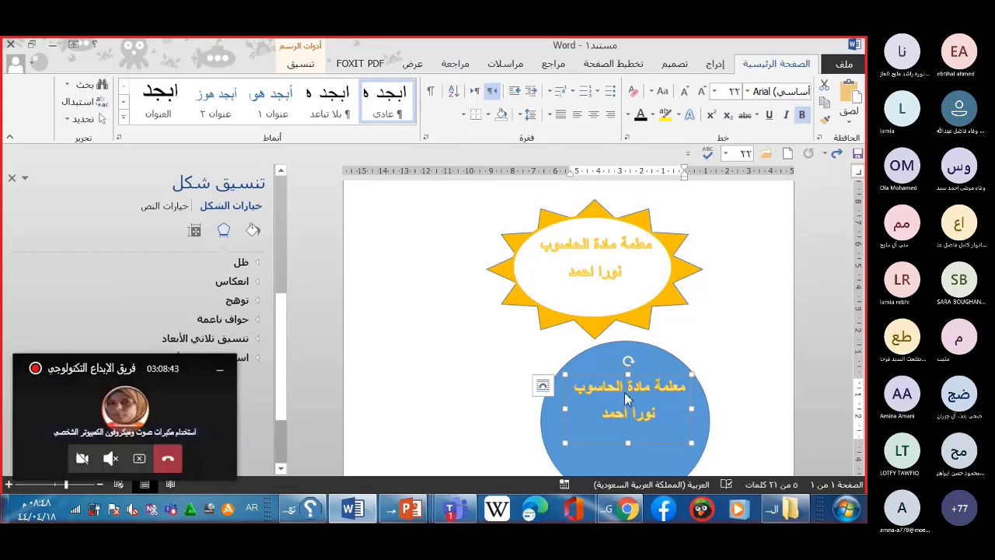
Show the Drawing Tools Format options for the blue circle's caption
click(300, 62)
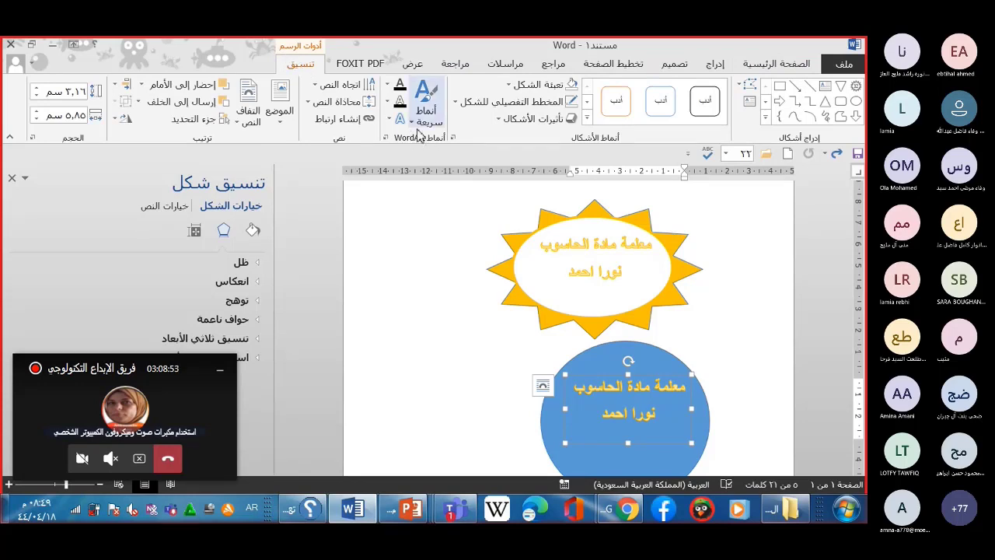
Preview the Text Effects transform styles and dismiss them, keeping the caption's arch
click(394, 120)
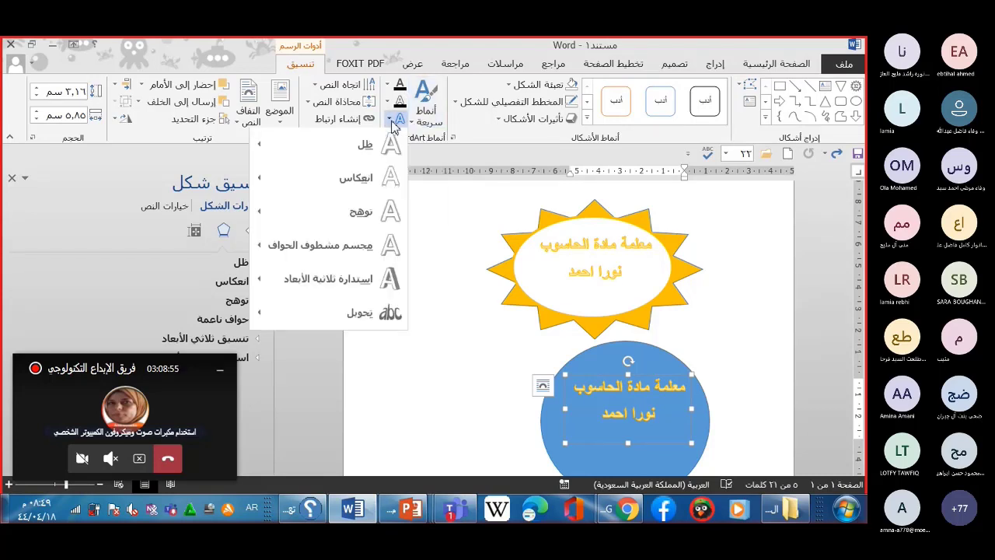
mouse_move(387, 323)
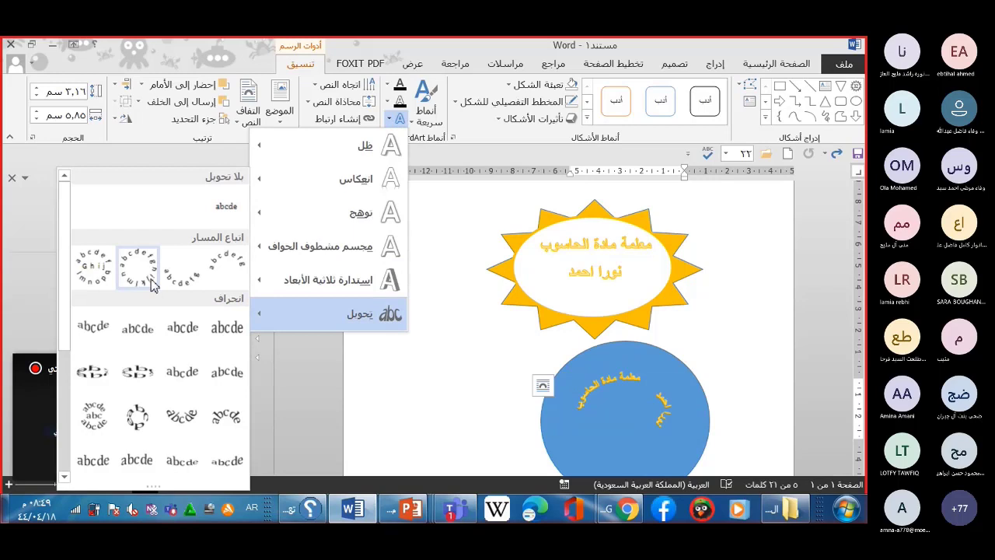
key(Escape)
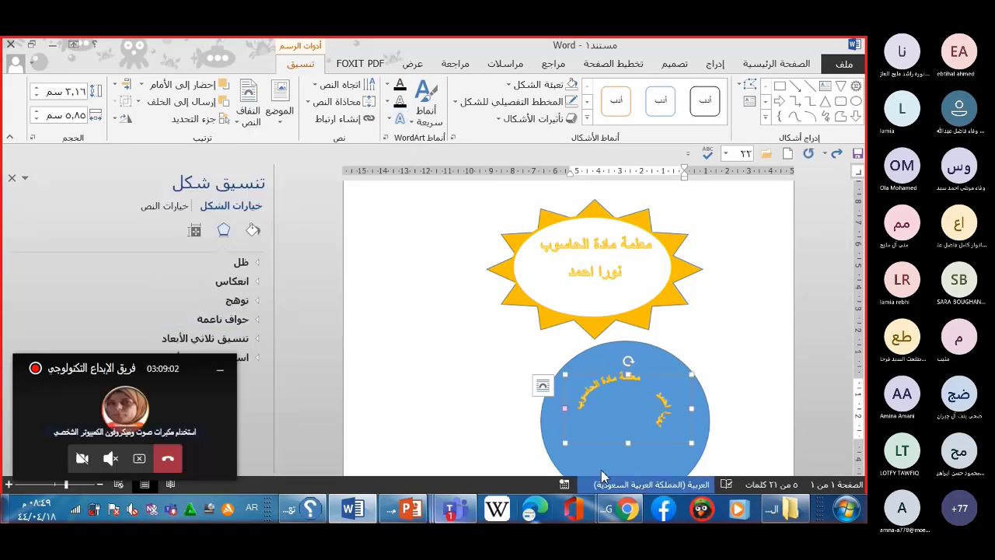
scroll(630, 445, down, 2)
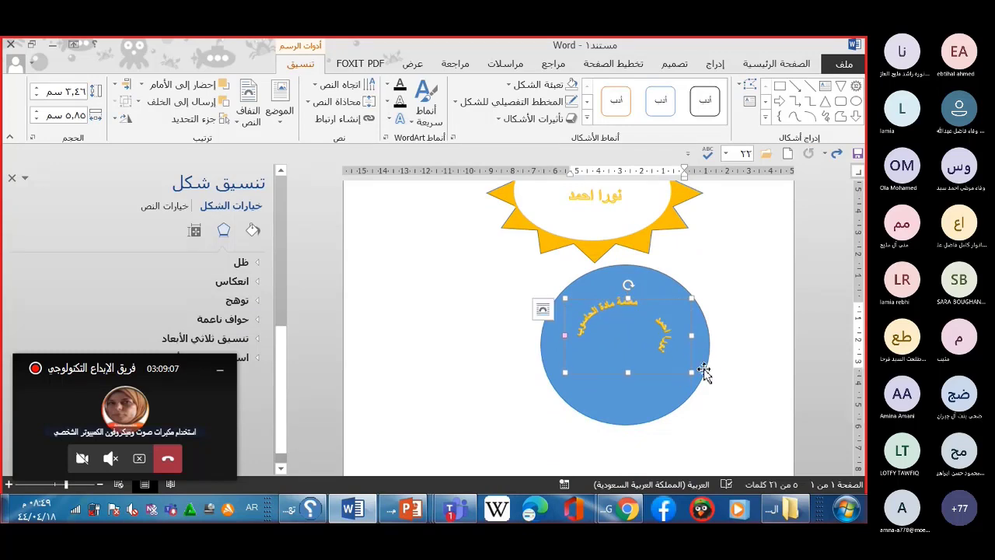
Tighten the caption box, then enlarge the stamp text by five Grow Font steps
drag(691, 374, 676, 383)
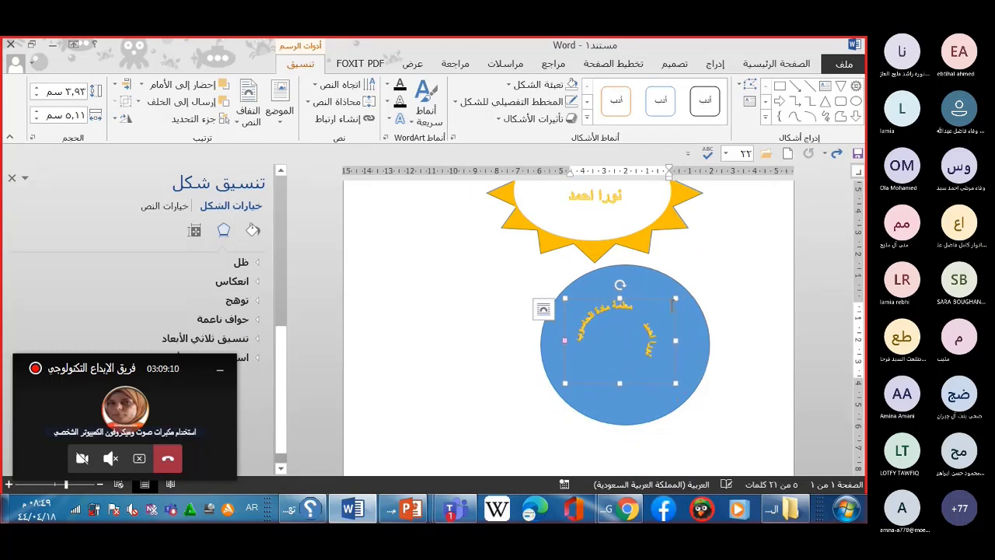
drag(675, 299, 671, 306)
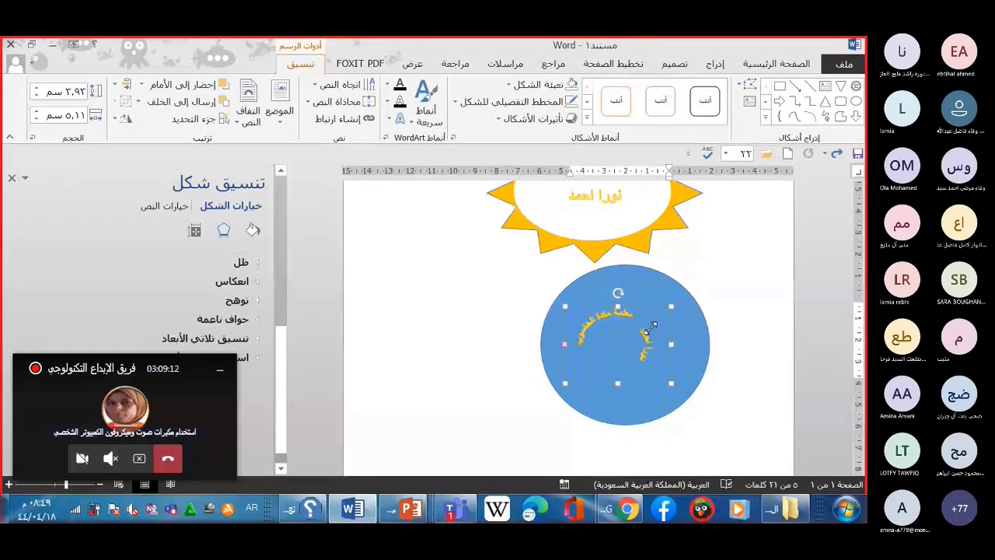
drag(566, 383, 576, 388)
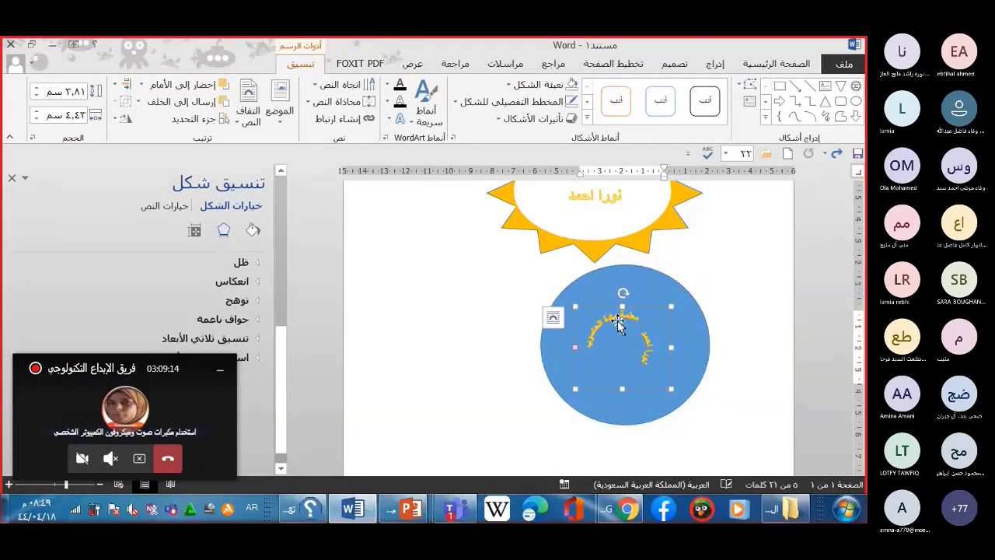
click(773, 67)
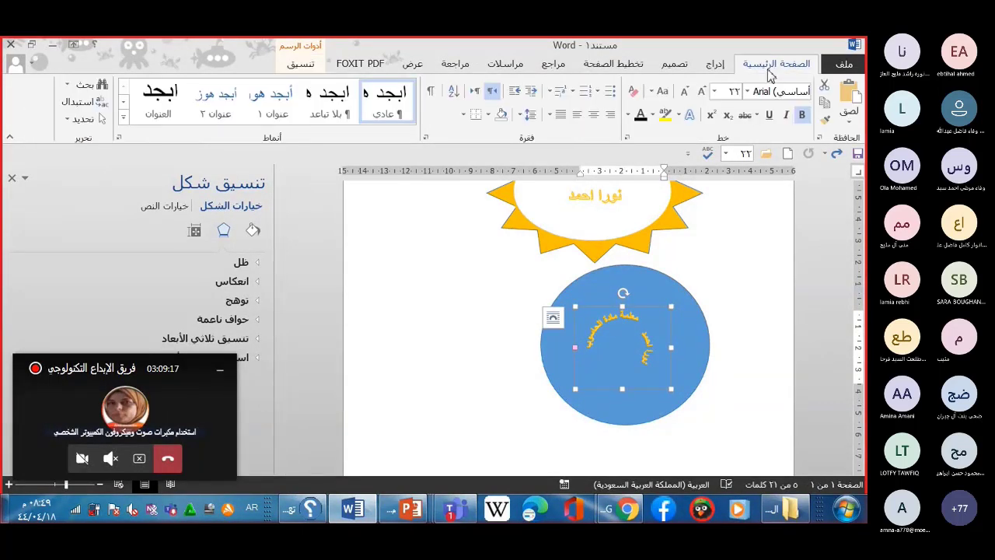
click(702, 98)
click(702, 99)
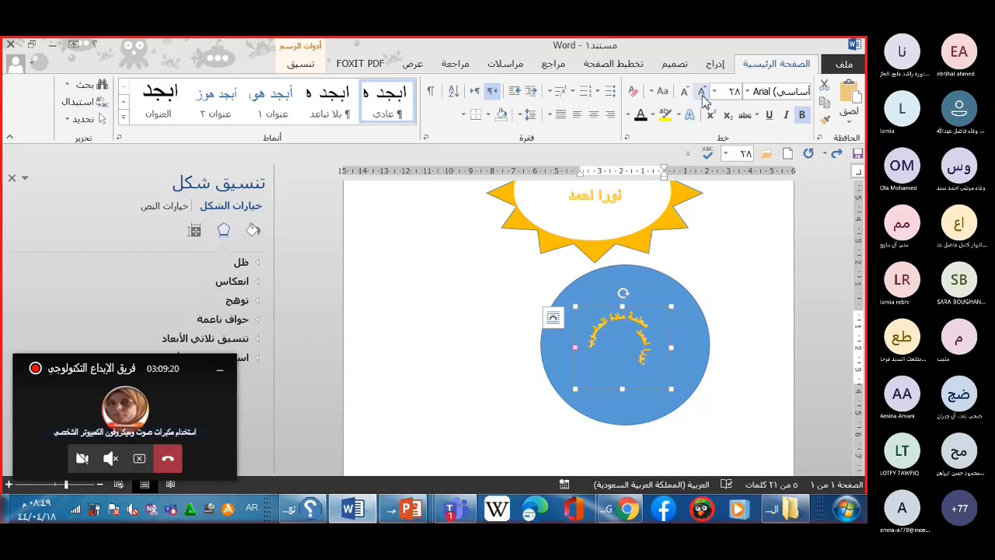
click(702, 99)
click(702, 99)
click(702, 99)
click(702, 99)
click(702, 99)
click(703, 99)
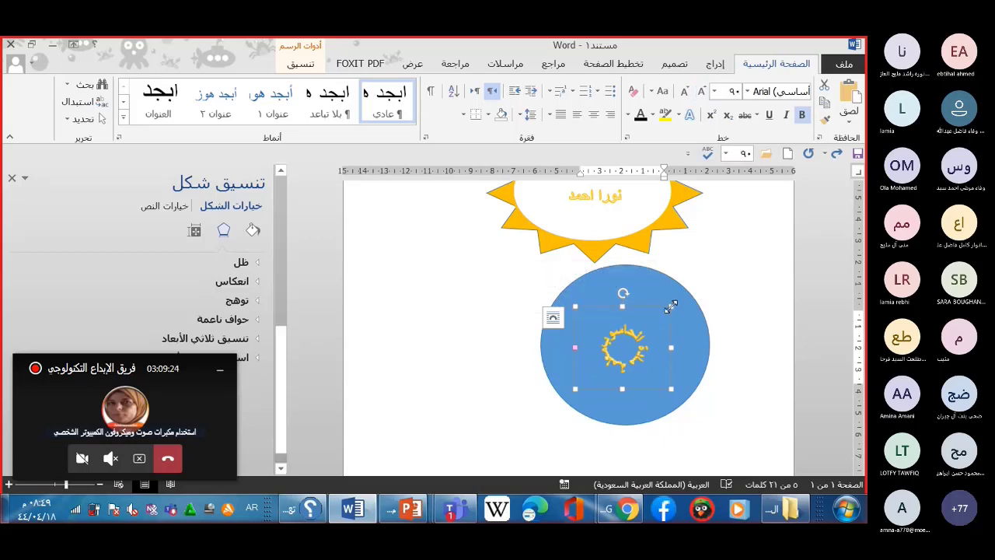
Resize the WordArt box's edges and corners so the larger text arcs around the circle
drag(671, 306, 705, 293)
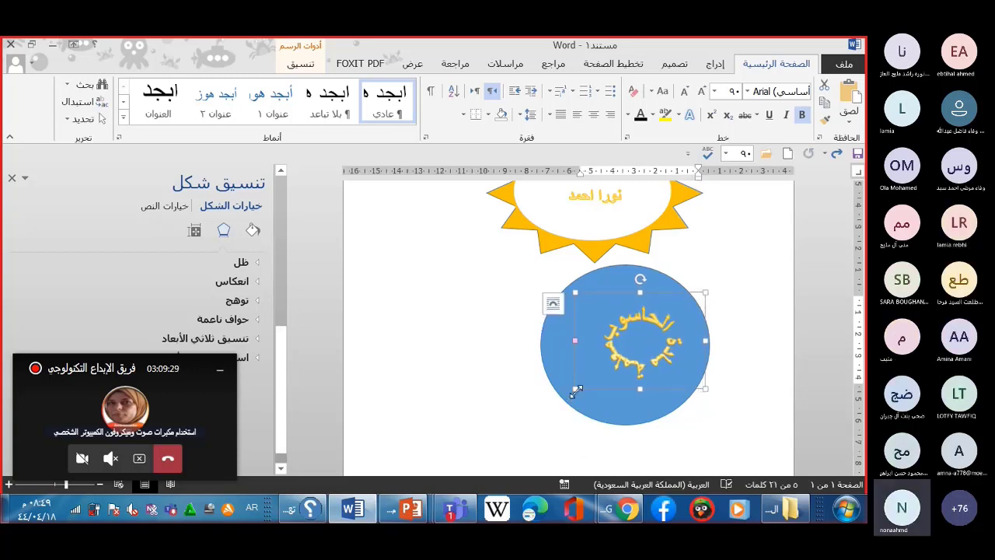
drag(576, 389, 553, 411)
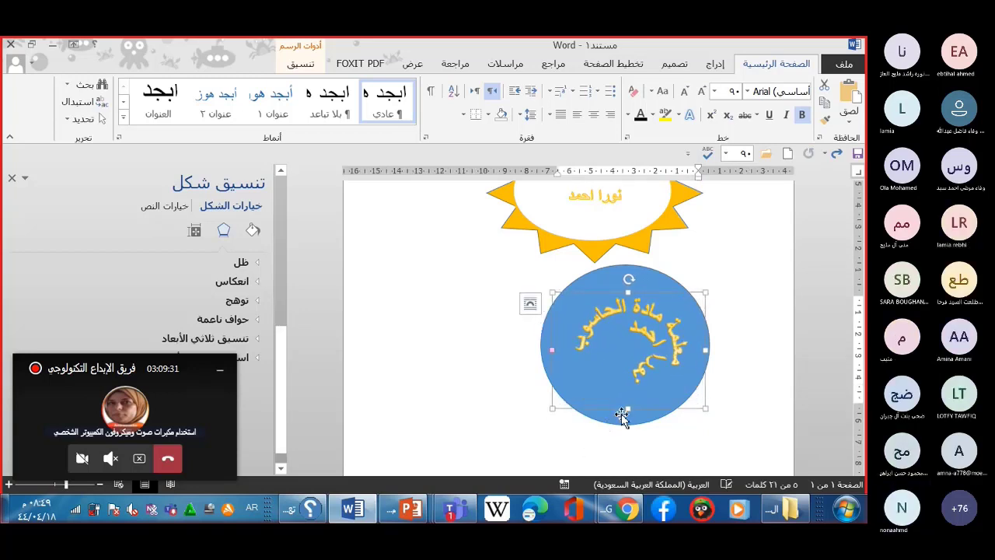
drag(628, 410, 628, 429)
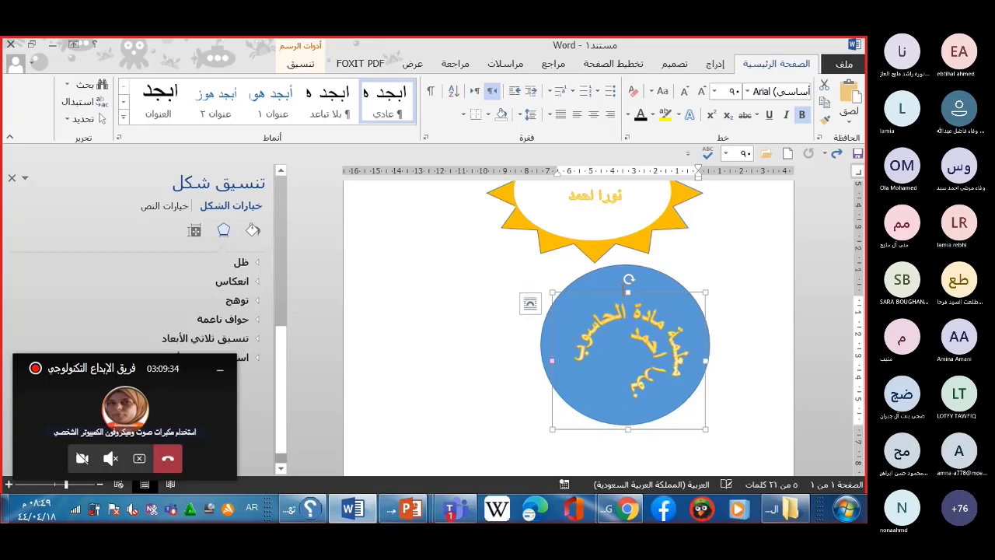
drag(628, 291, 629, 273)
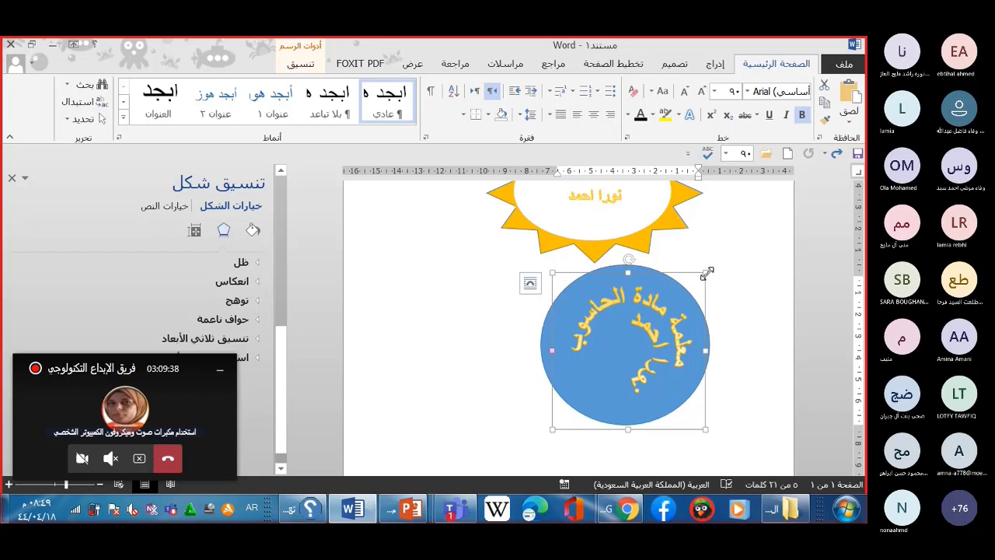
drag(706, 273, 691, 280)
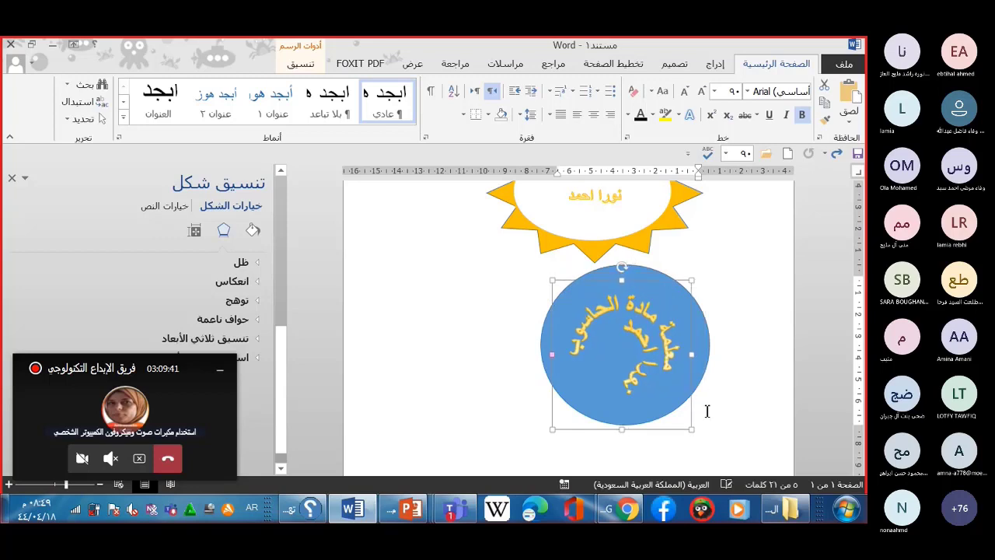
drag(691, 429, 689, 400)
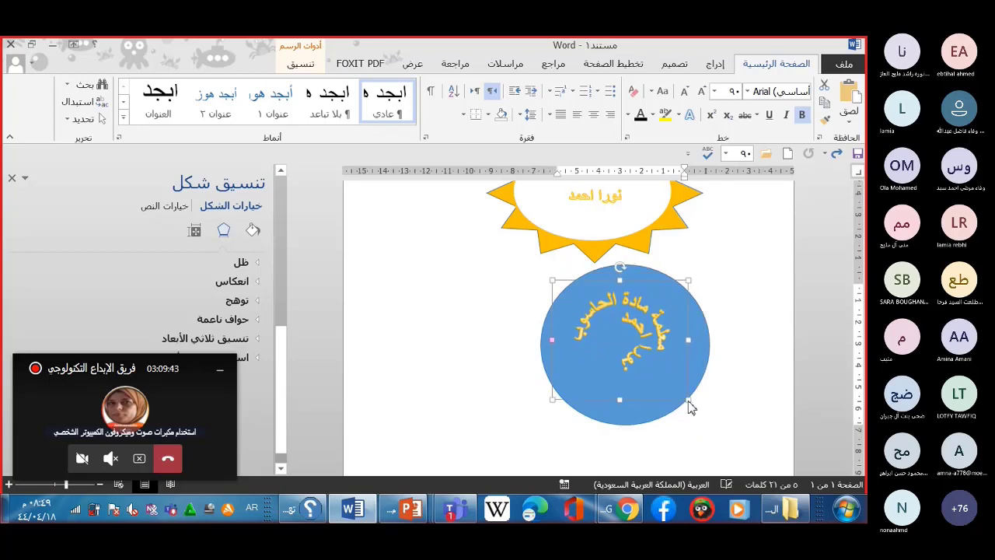
drag(553, 402, 596, 408)
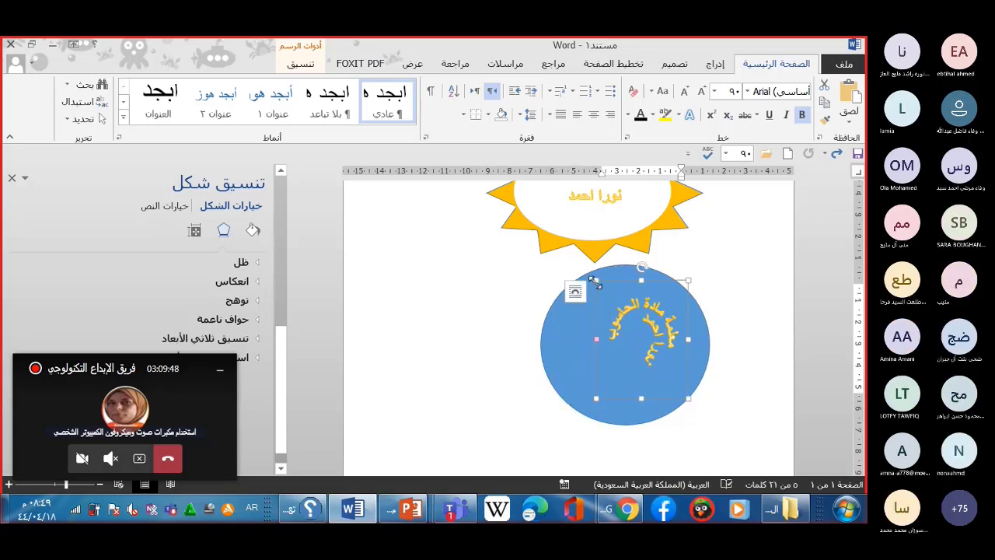
drag(593, 289, 535, 309)
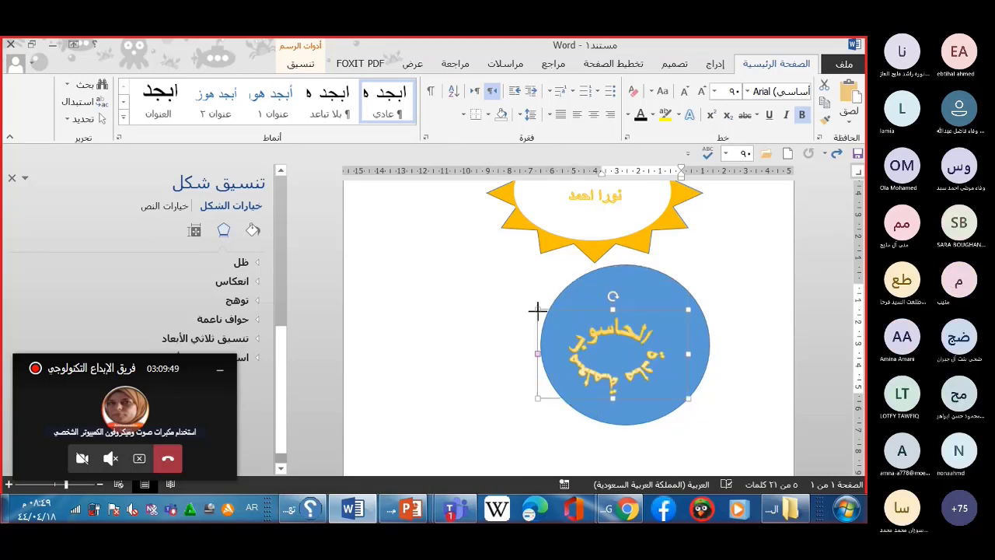
Undo six recent changes to return the stamp text to its earlier arc
click(468, 379)
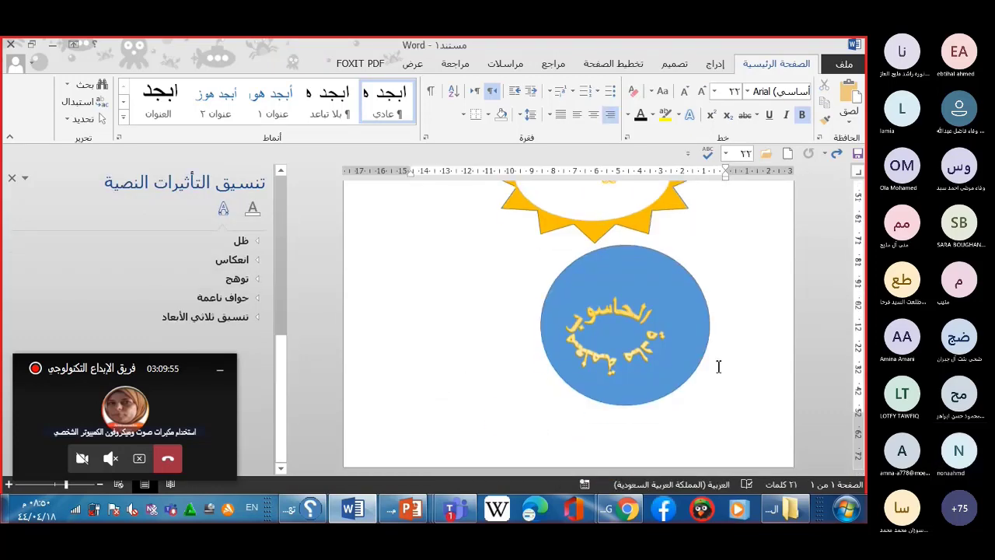
key(ctrl+z)
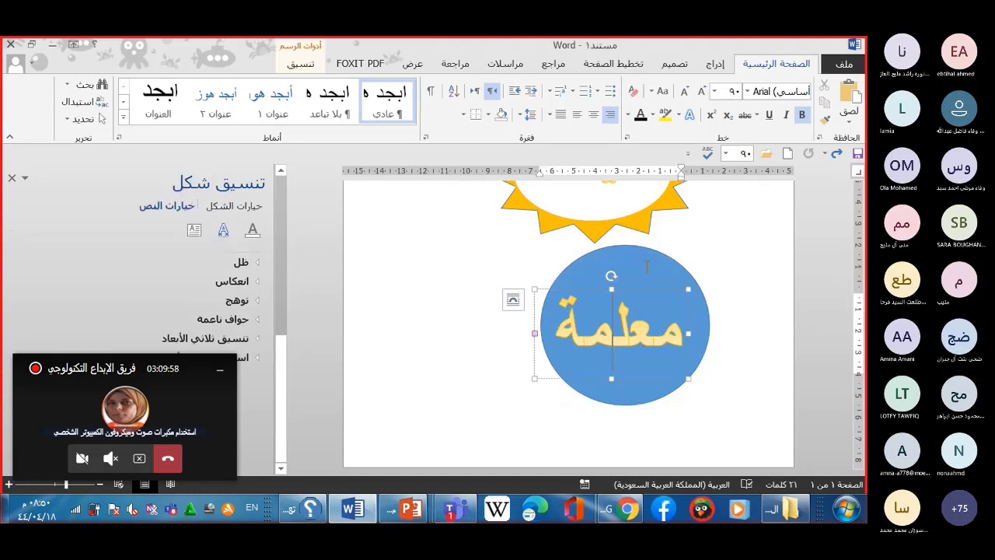
key(ctrl+z)
key(ctrl+z)
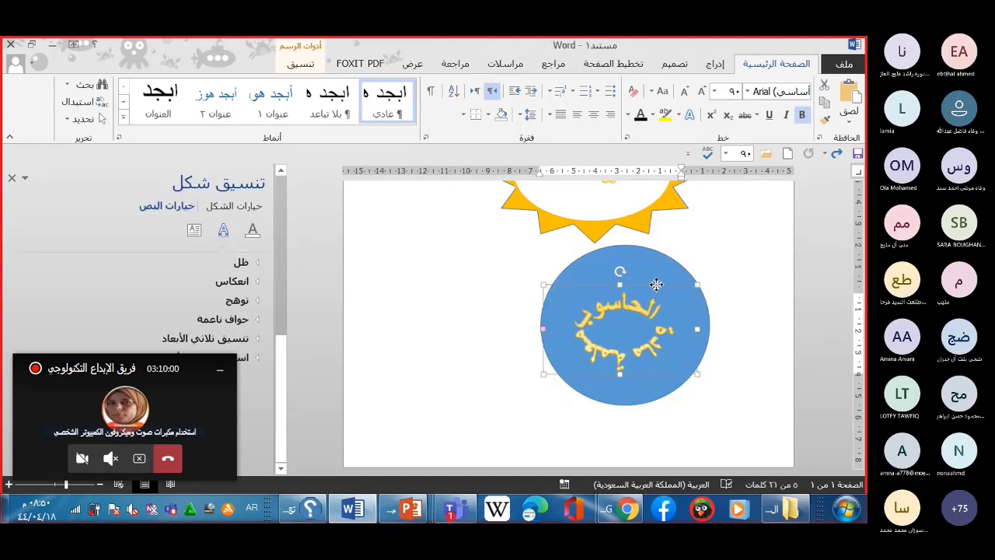
key(ctrl+z)
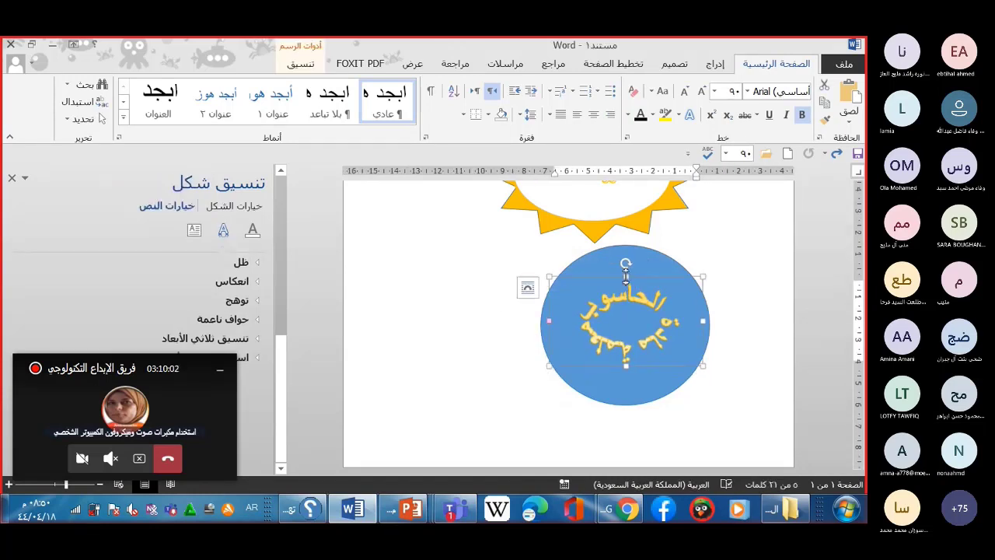
key(ctrl+z)
key(ctrl+z)
key(ctrl+z)
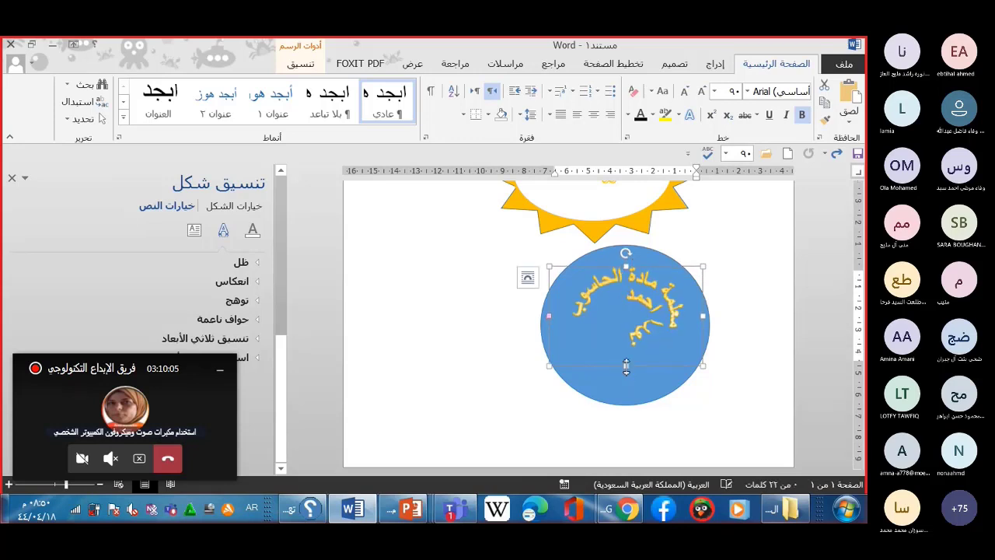
key(ctrl+z)
key(ctrl+z)
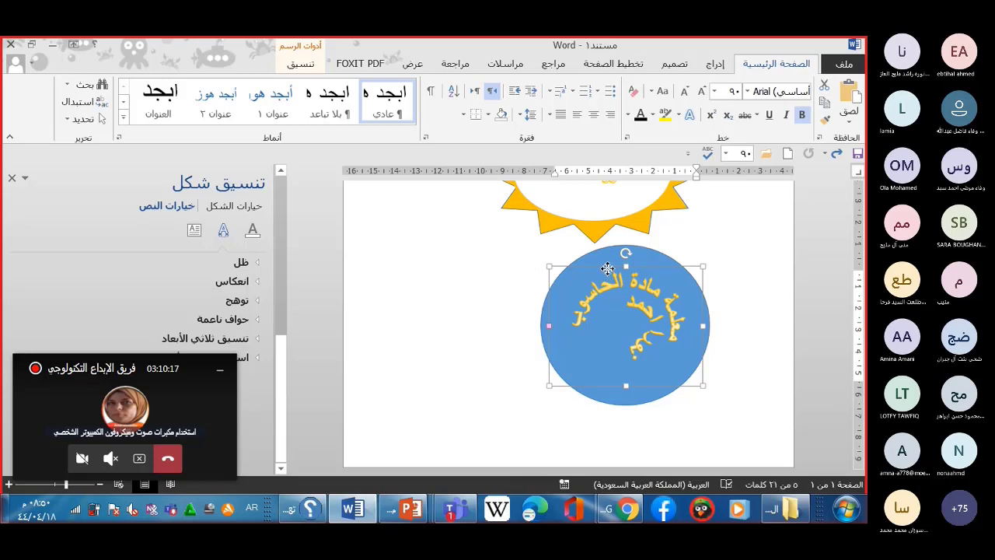
key(ctrl+z)
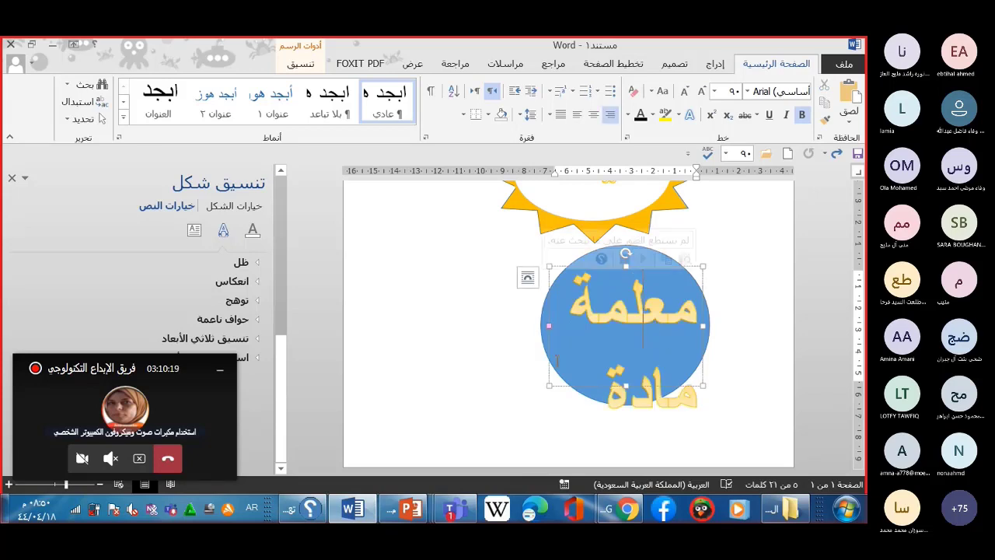
Widen the caption box left and right to about 4.49 × 12.1 cm for a flatter arc
click(506, 382)
scroll(506, 382, up, 3)
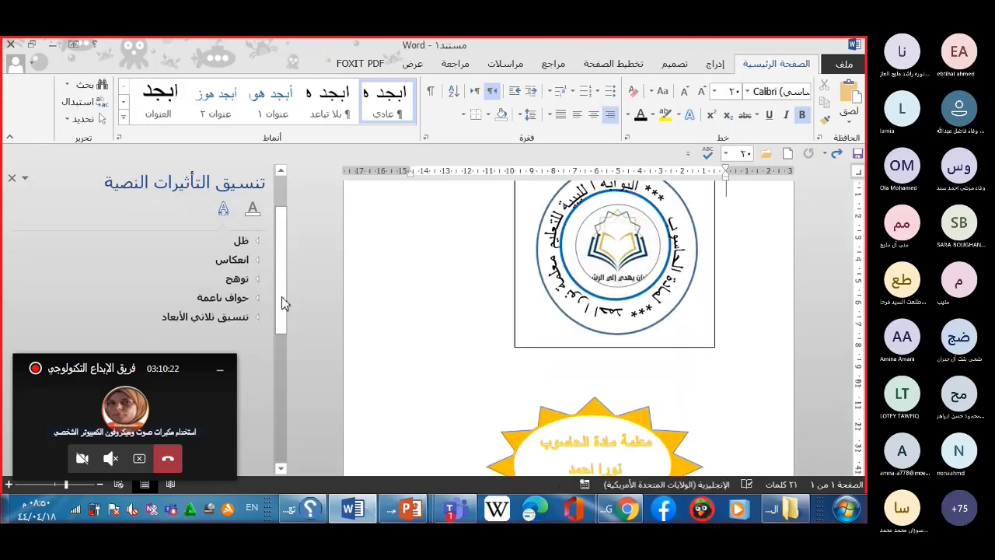
scroll(300, 407, down, 5)
click(551, 372)
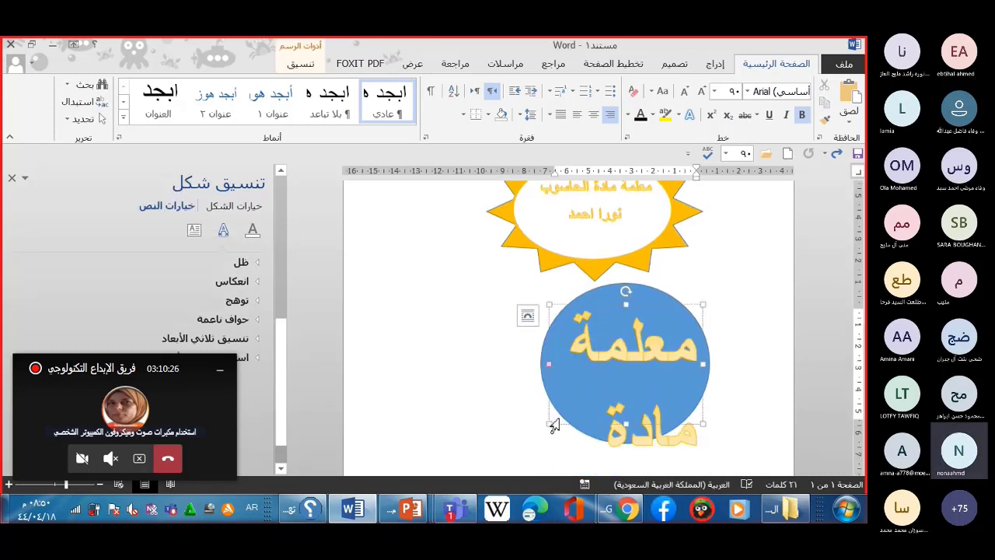
drag(550, 424, 475, 416)
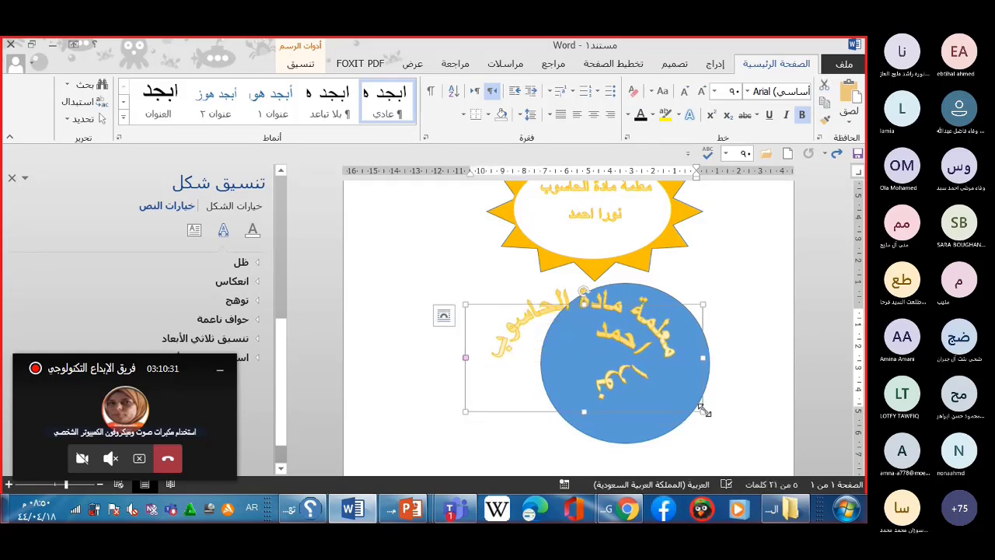
drag(703, 412, 728, 402)
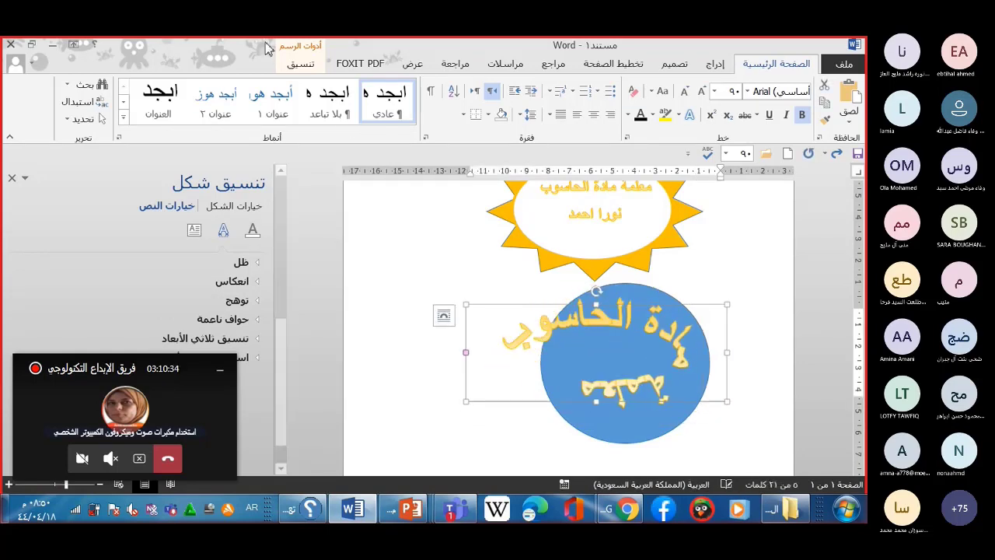
click(301, 65)
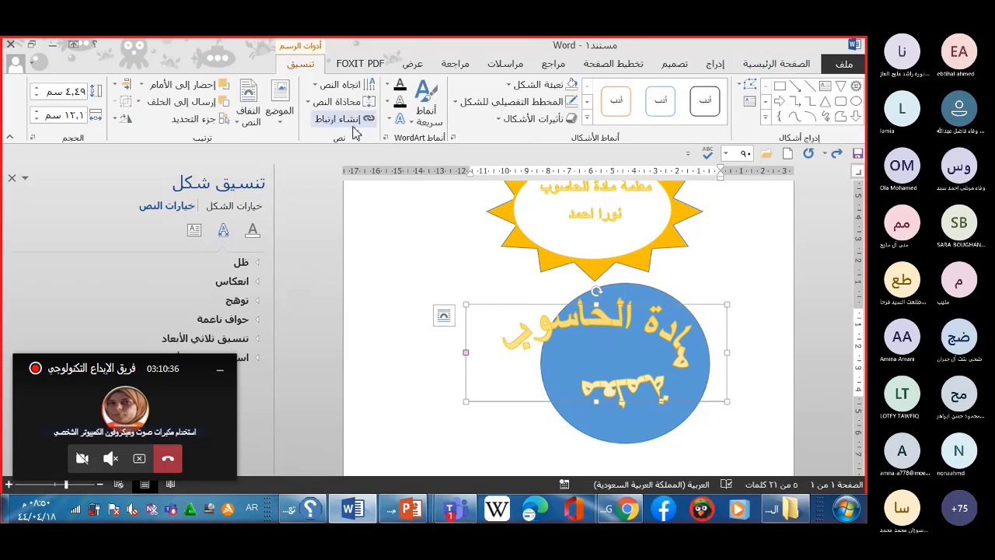
Apply the Square transform so the caption shows in straight large gold lines
click(396, 119)
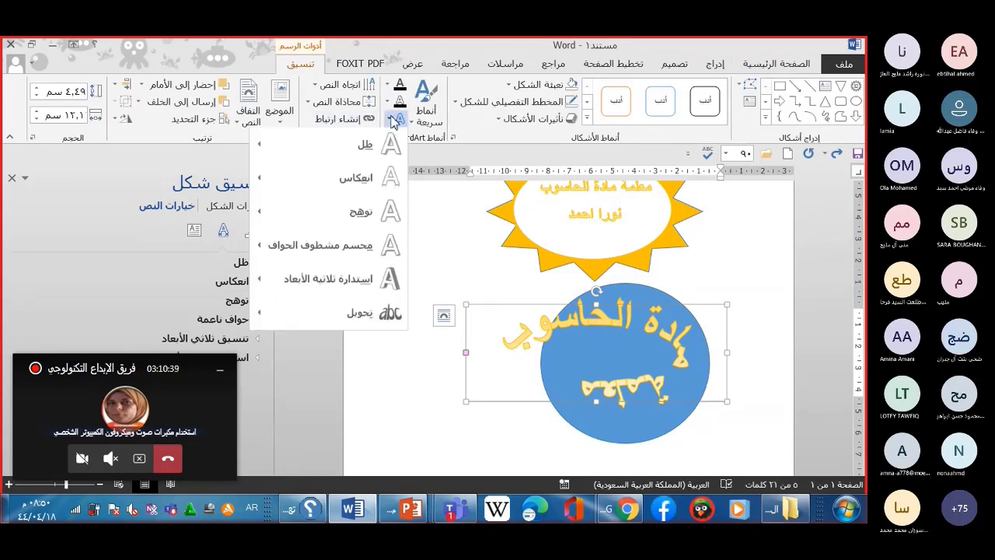
mouse_move(360, 314)
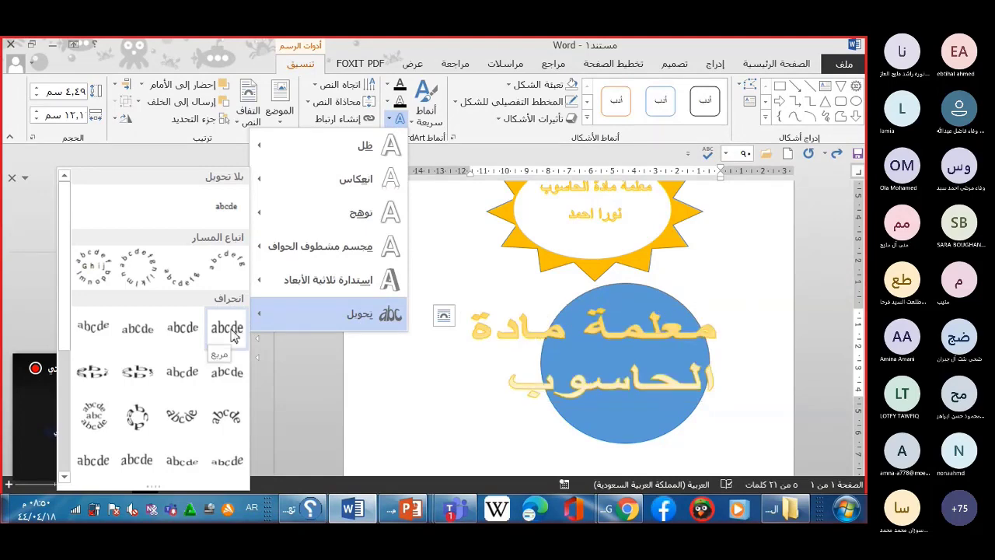
click(232, 336)
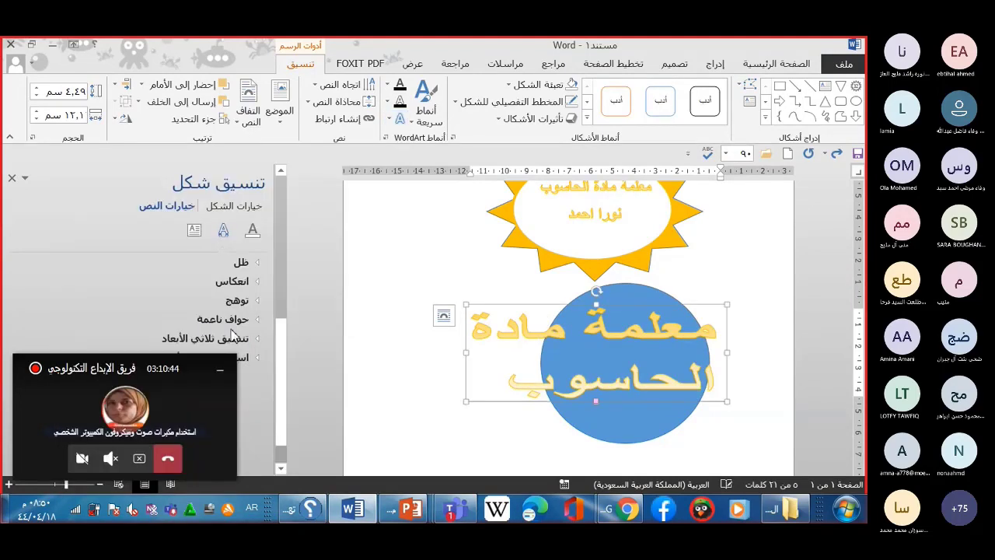
scroll(467, 355, up, 4)
scroll(467, 355, up, 2)
click(467, 351)
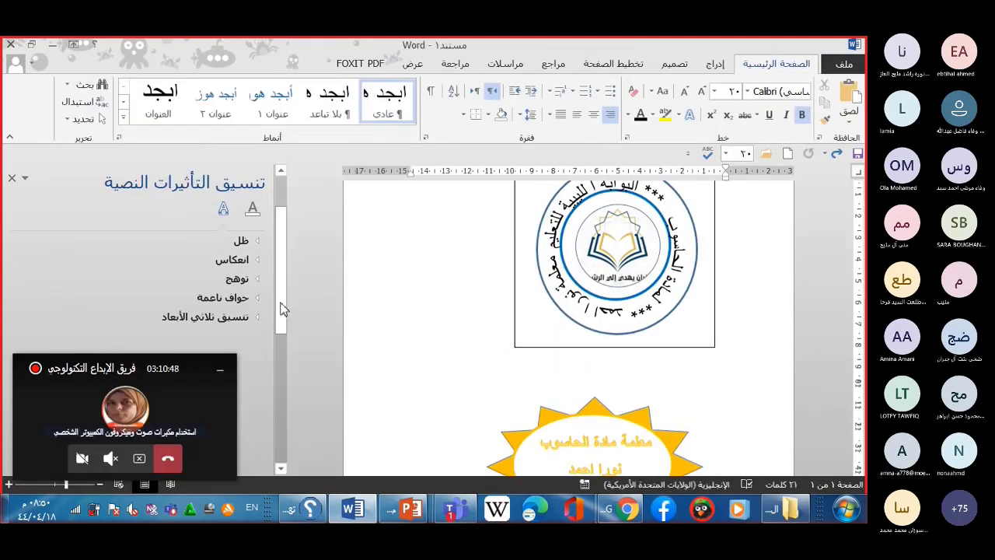
scroll(300, 444, down, 4)
scroll(299, 444, down, 2)
Widen the WordArt box to the left and shrink its text to 22 pt
click(584, 344)
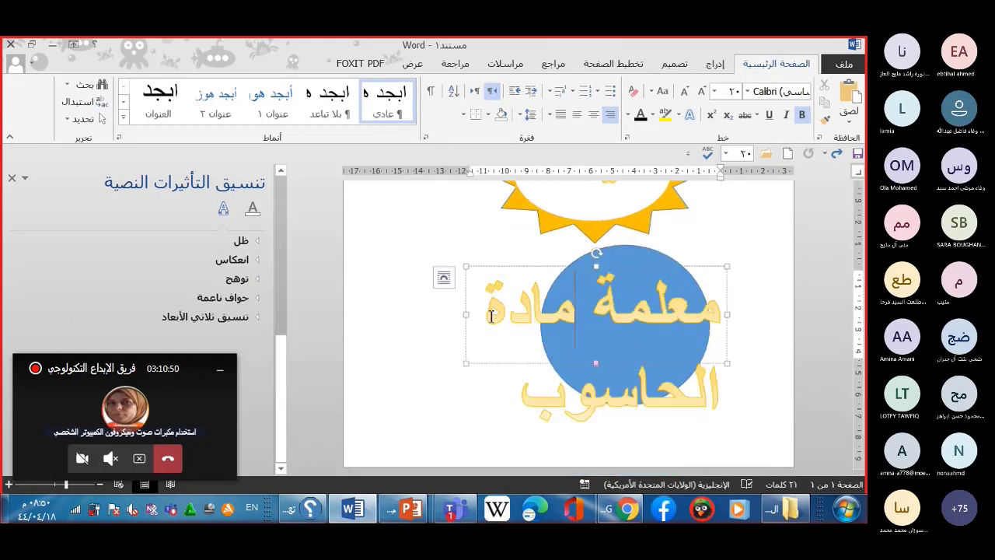
mouse_move(466, 316)
mouse_down()
mouse_move(358, 326)
mouse_move(413, 328)
mouse_up()
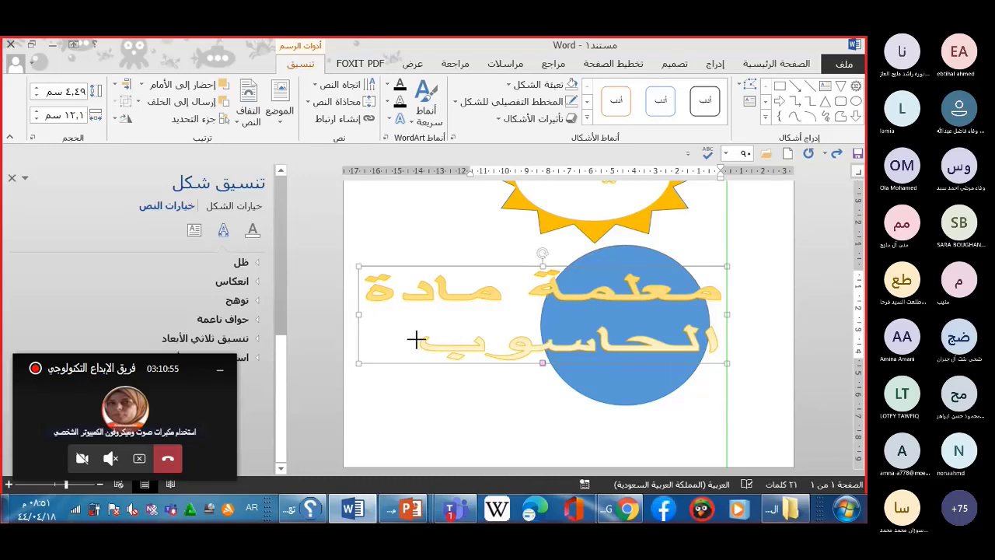
click(781, 64)
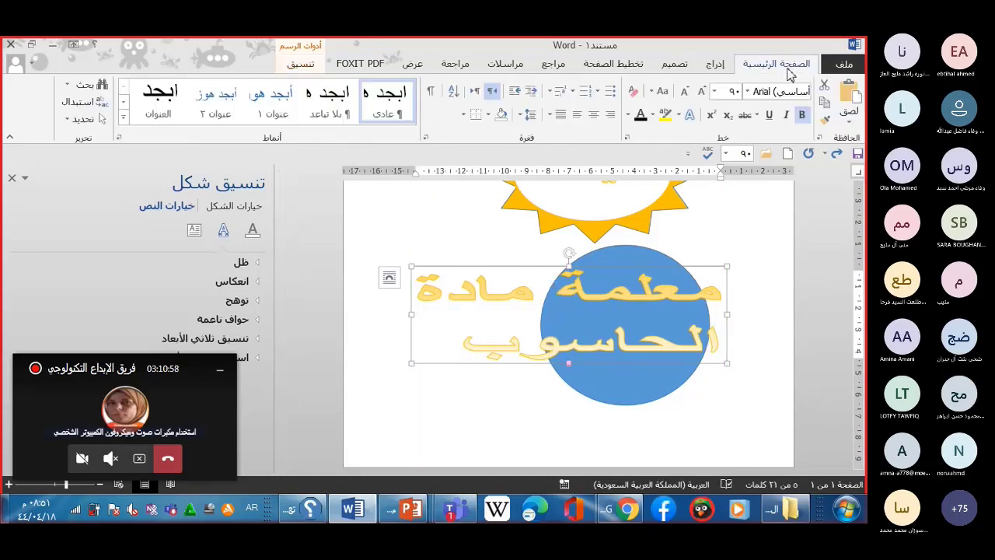
click(685, 91)
click(685, 91)
click(685, 91)
click(685, 92)
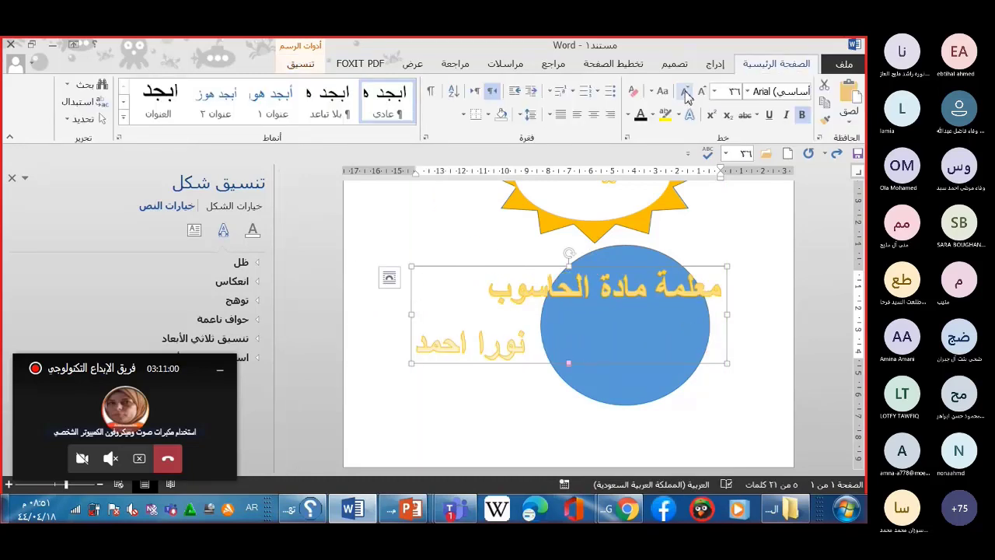
click(685, 92)
click(685, 91)
click(685, 92)
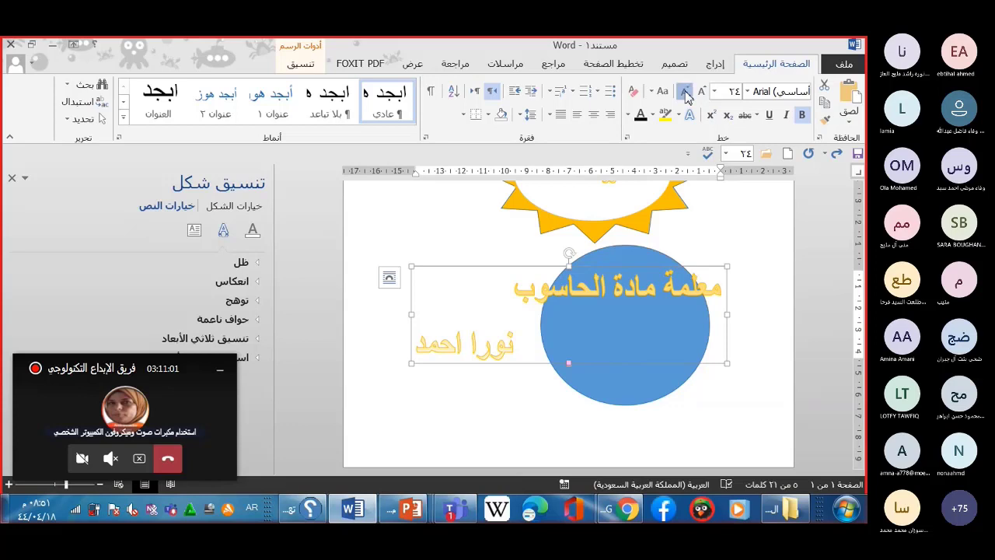
Delete the second line containing the teacher's name
triple_click(505, 348)
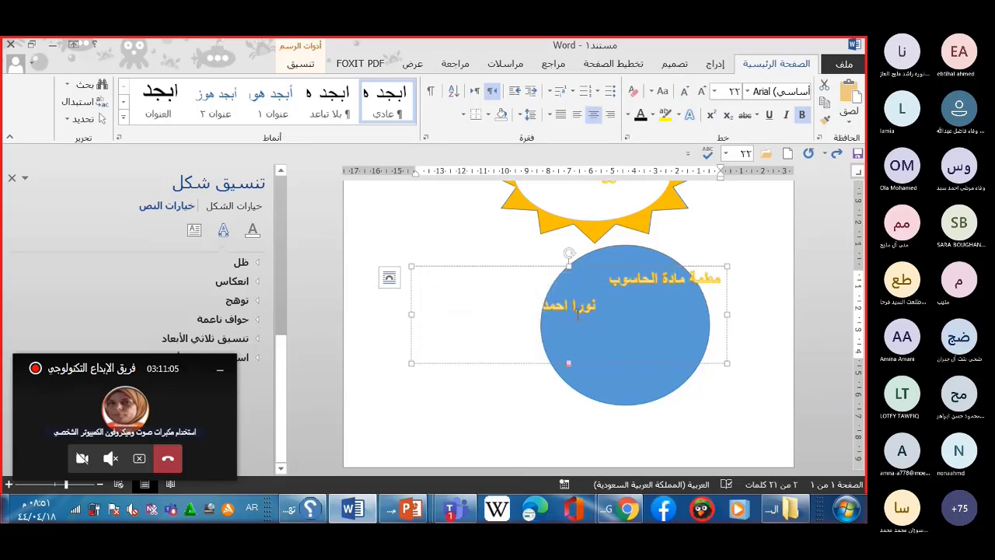
key(Delete)
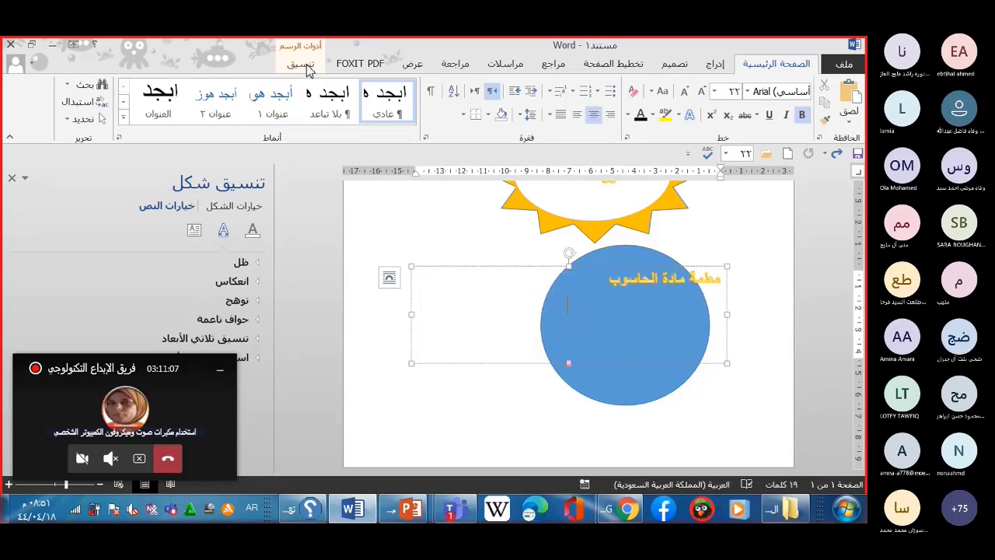
click(303, 64)
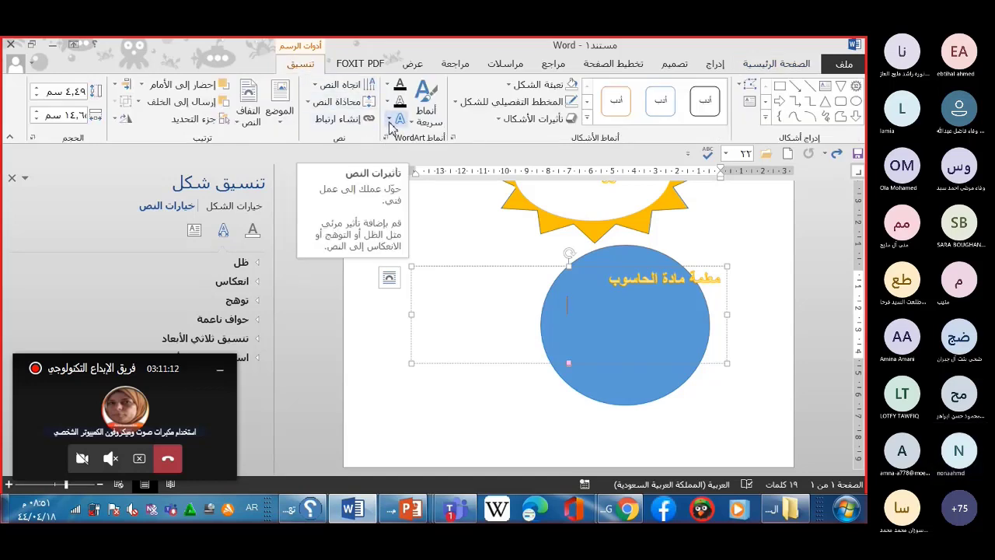
Apply the Circle transform to the WordArt, centre it, and start enlarging the text
right_click(388, 122)
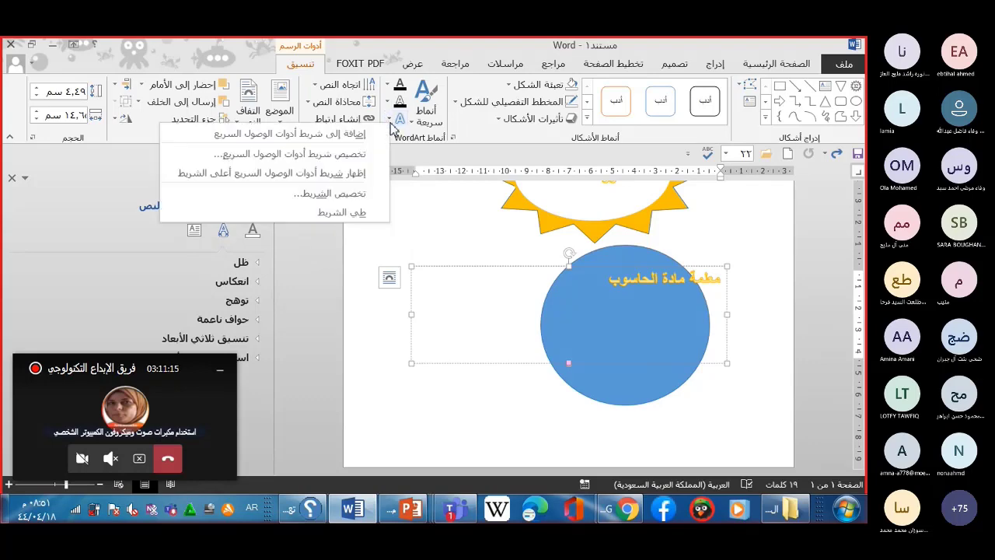
click(390, 120)
click(391, 120)
mouse_move(358, 320)
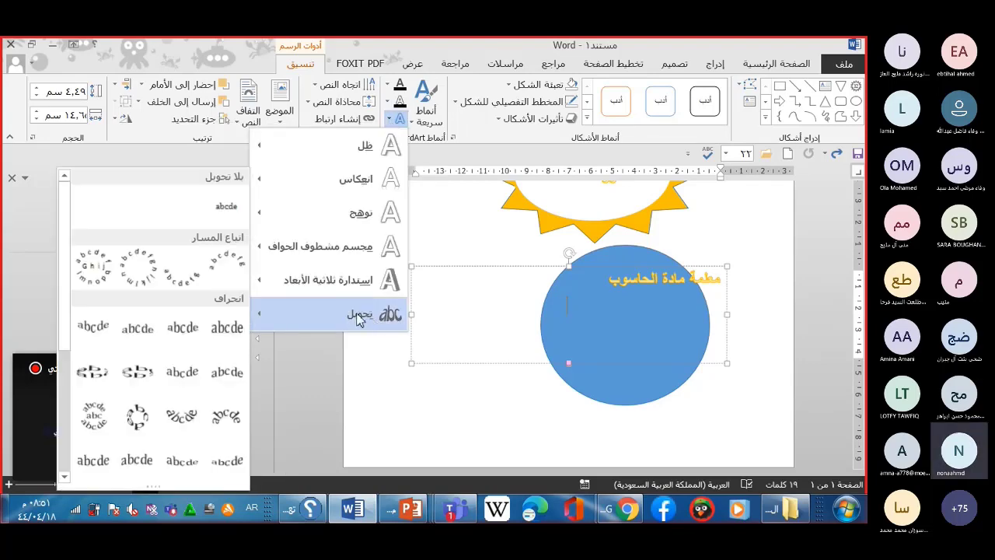
click(140, 269)
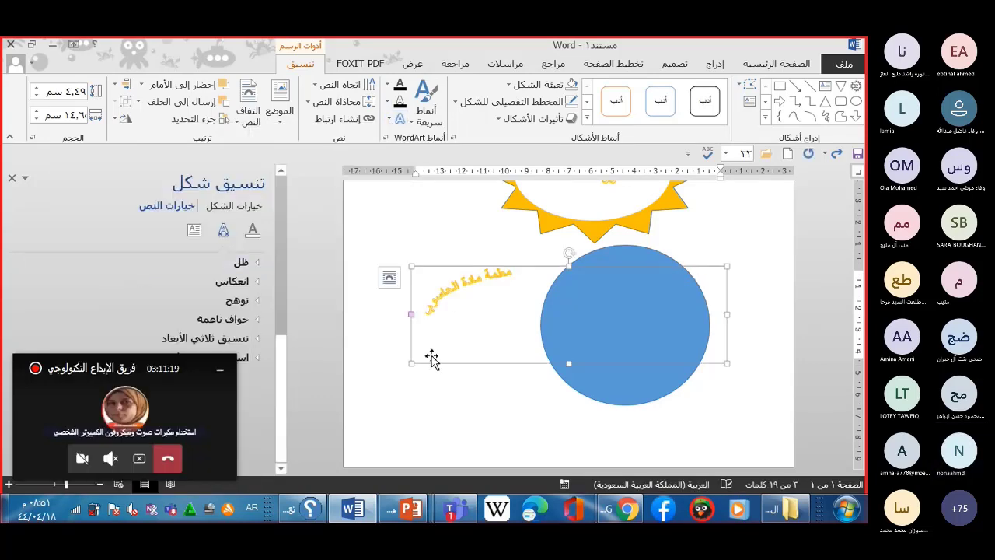
click(785, 66)
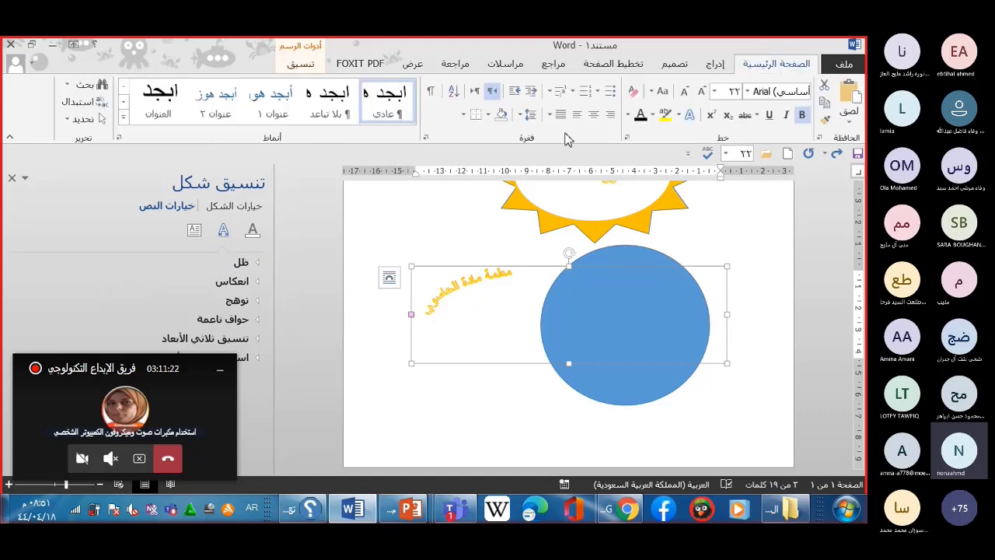
click(593, 115)
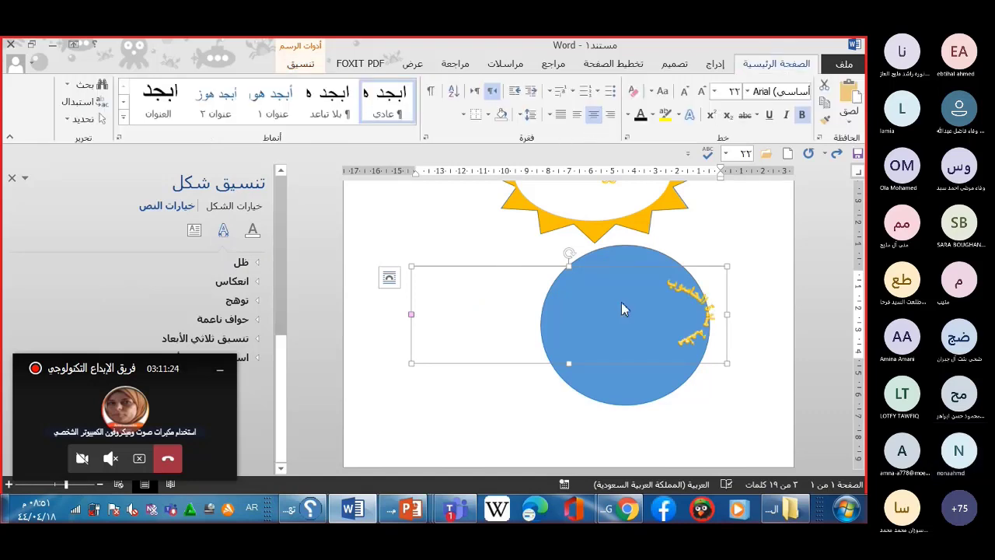
click(702, 91)
click(701, 91)
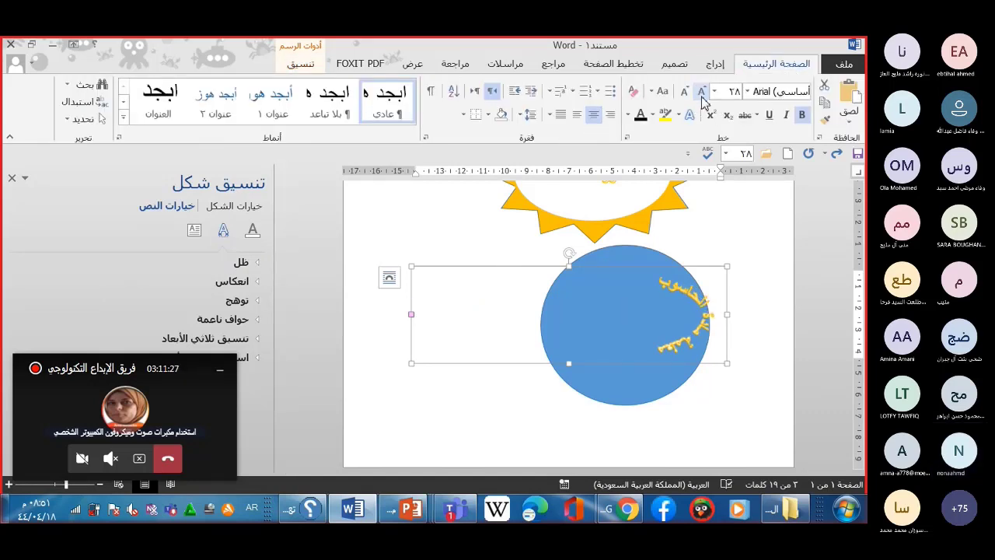
click(702, 91)
click(701, 91)
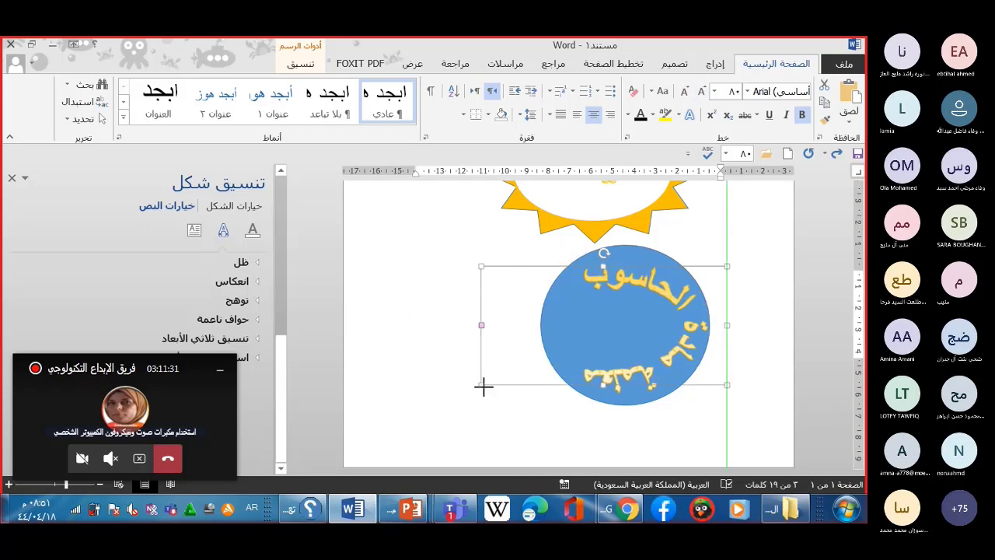
Fit the text box over the blue circle, grow the text to 140 pt, set Times New Roman
drag(410, 366, 490, 388)
drag(491, 265, 529, 278)
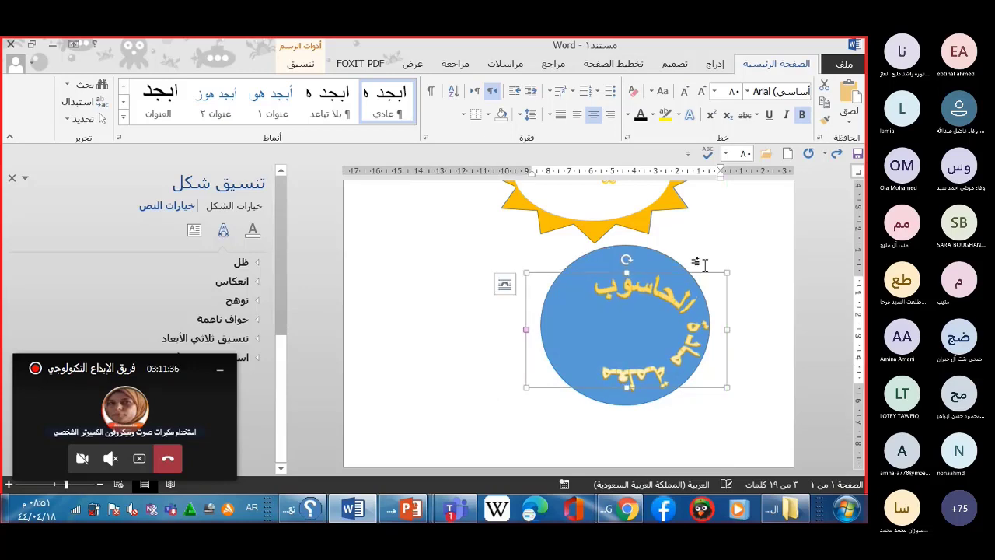
drag(726, 278, 711, 277)
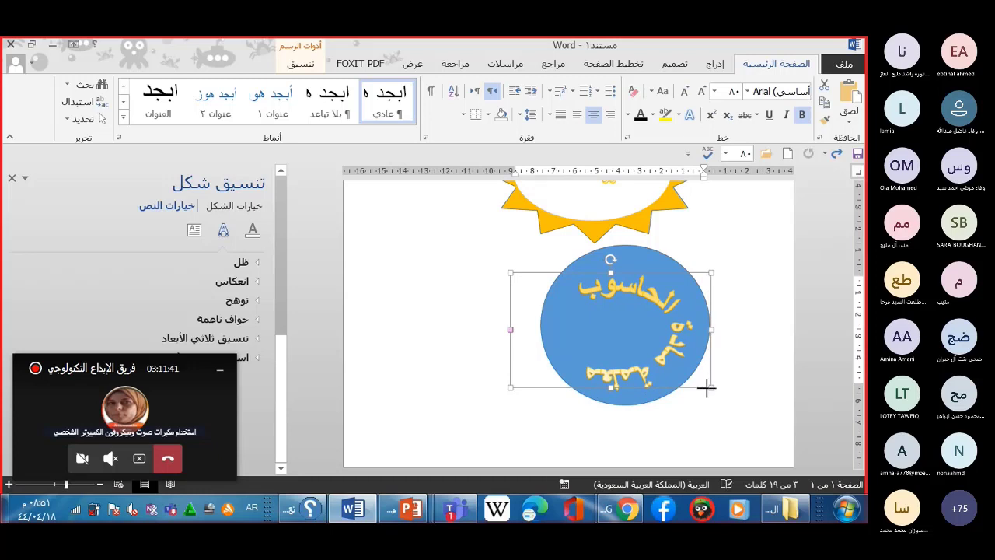
drag(716, 389, 702, 382)
click(685, 91)
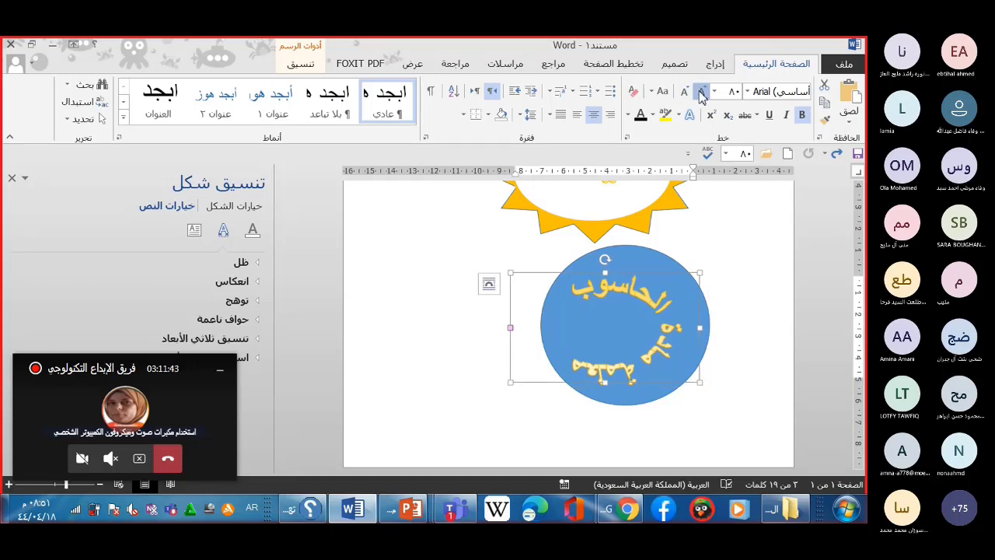
click(685, 91)
click(685, 92)
click(685, 92)
click(685, 92)
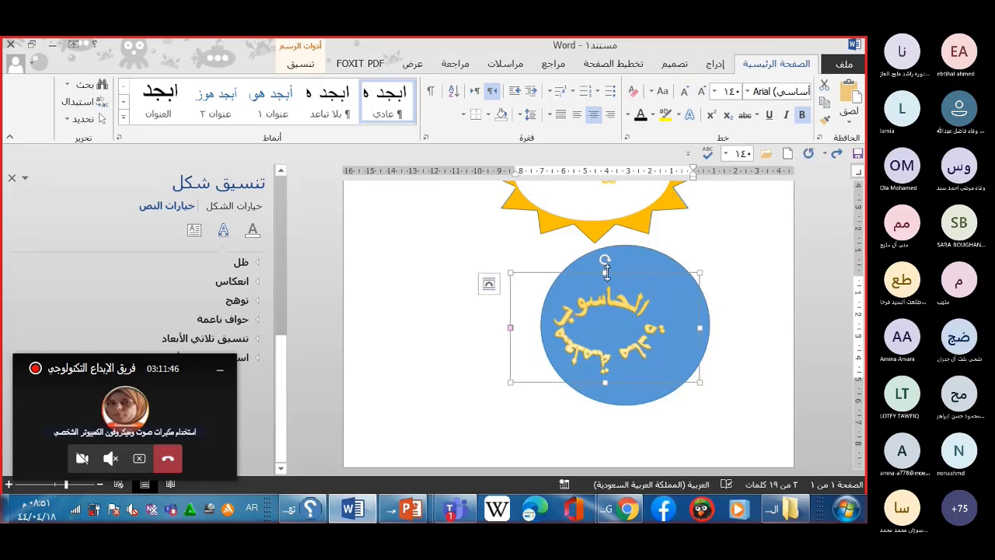
drag(605, 270, 605, 253)
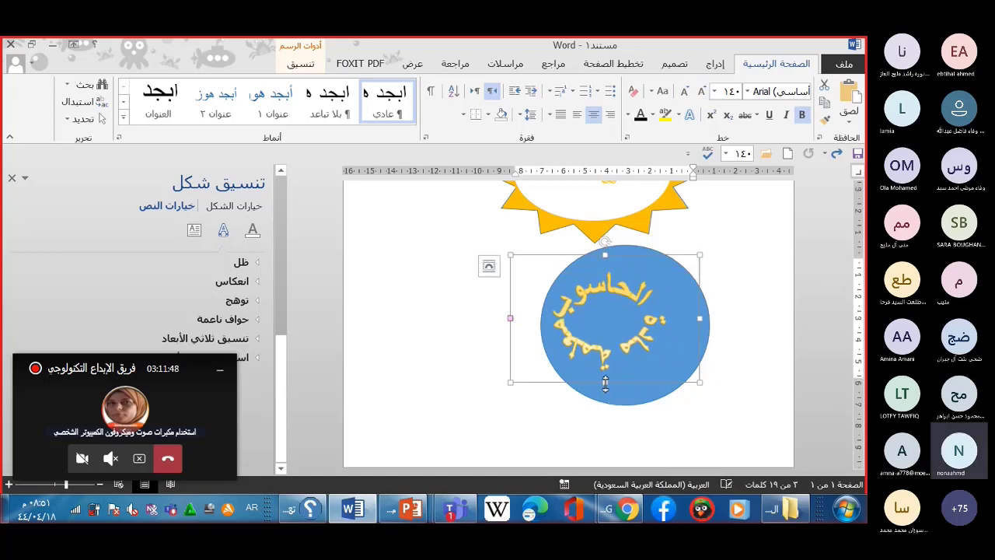
drag(605, 382, 611, 386)
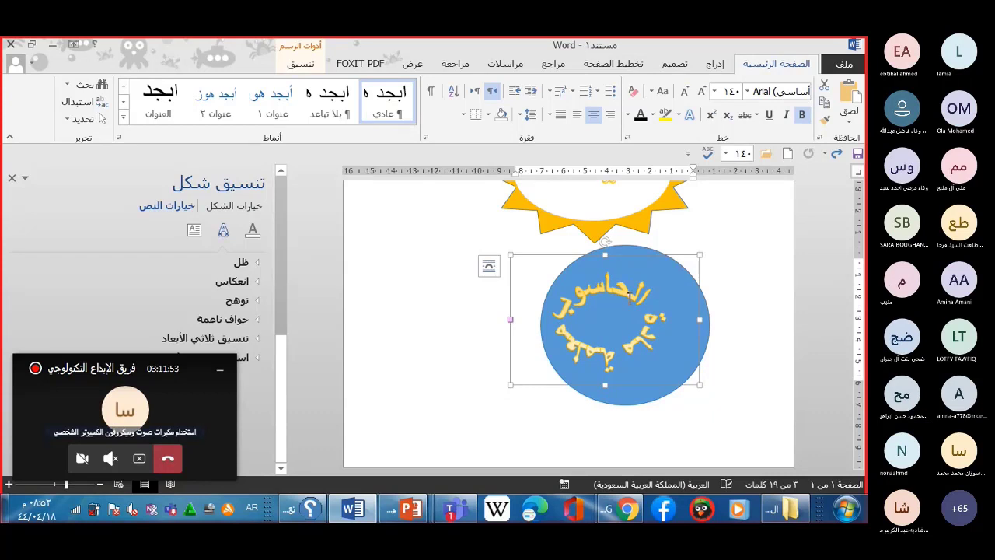
click(748, 91)
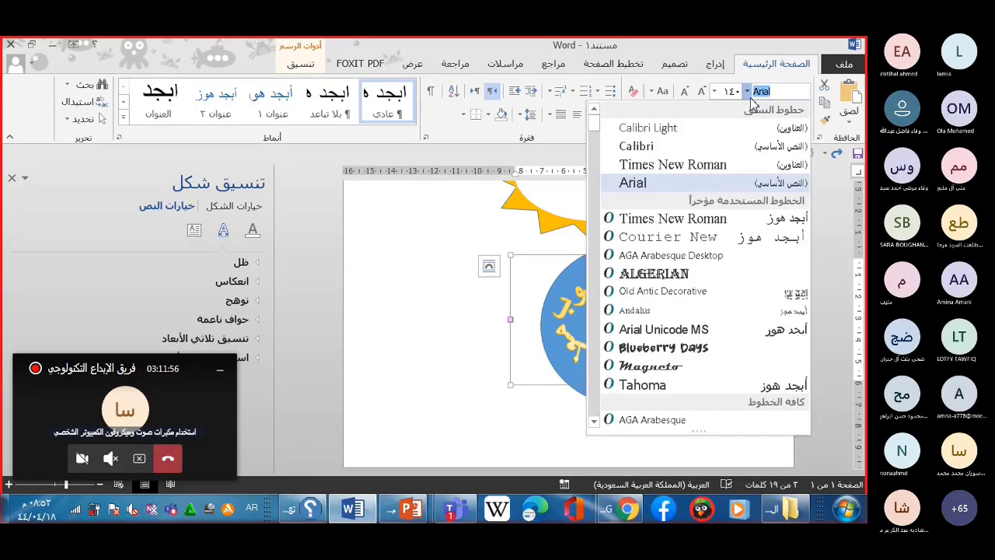
click(742, 219)
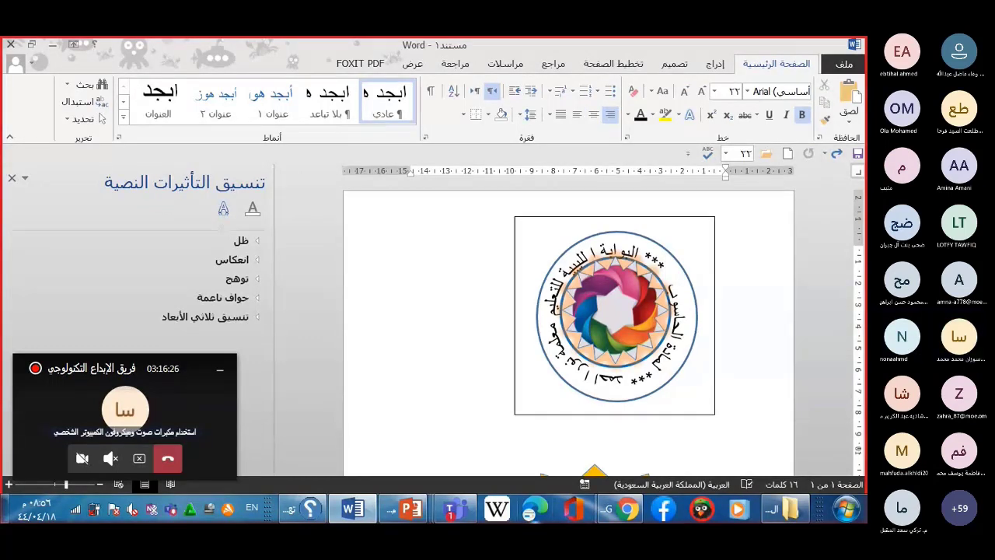
Launch Snipping Tool from the Windows program list
mouse_move(451, 509)
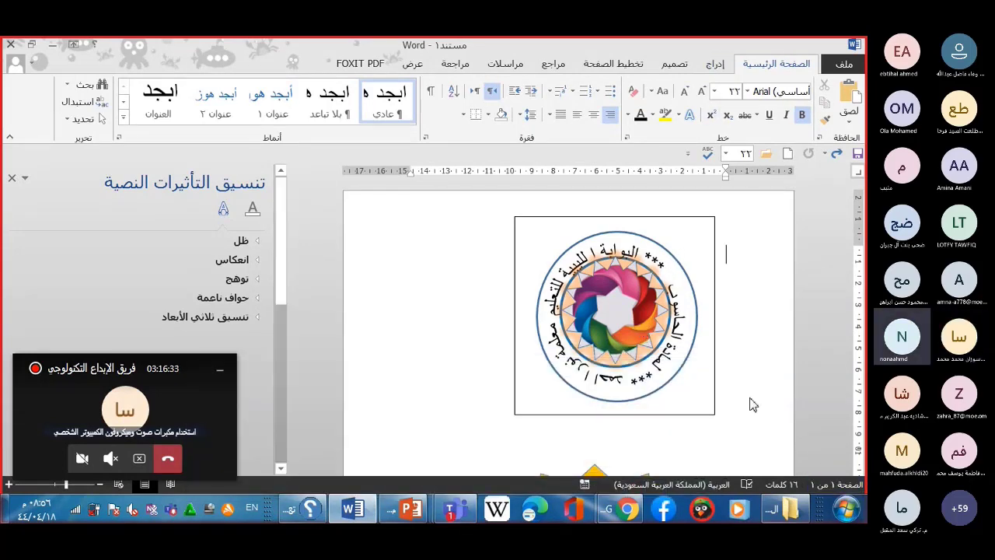
click(846, 510)
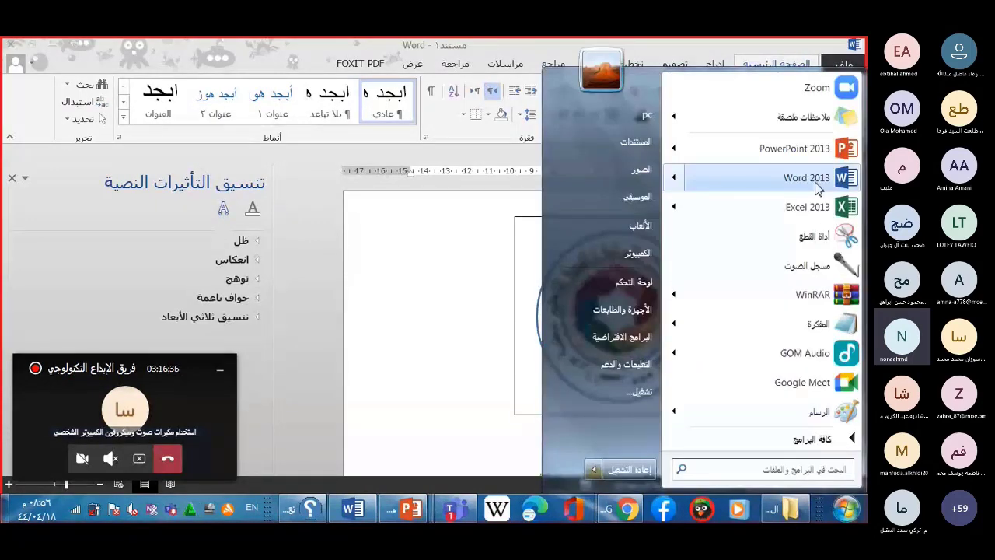
click(820, 245)
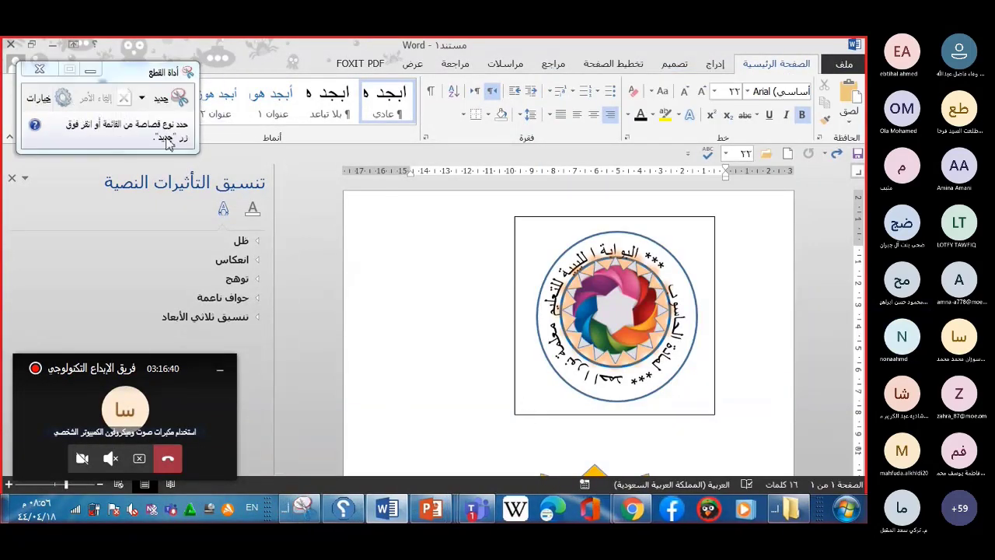
Snip the circular stamp, then close the window and discard the earlier snip unsaved
click(177, 103)
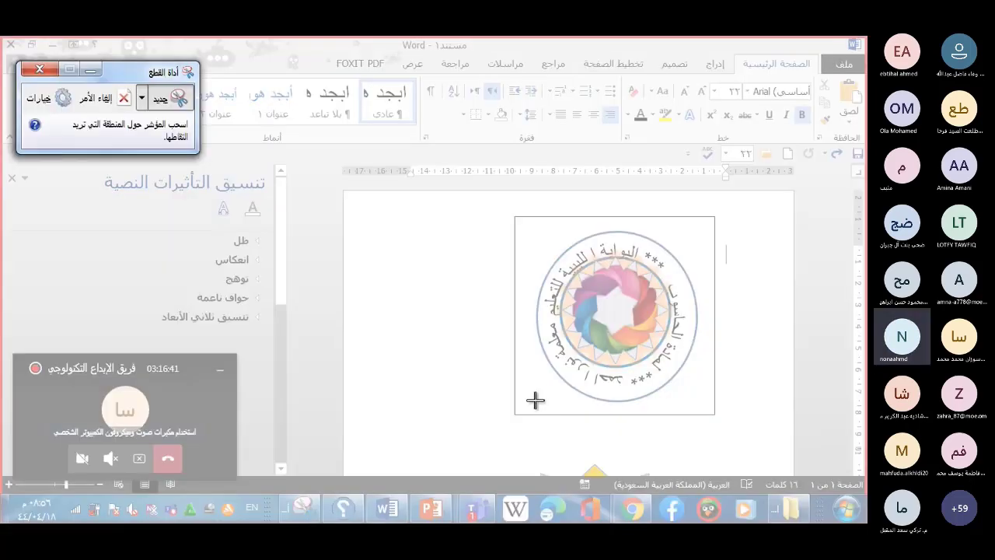
drag(528, 396, 699, 232)
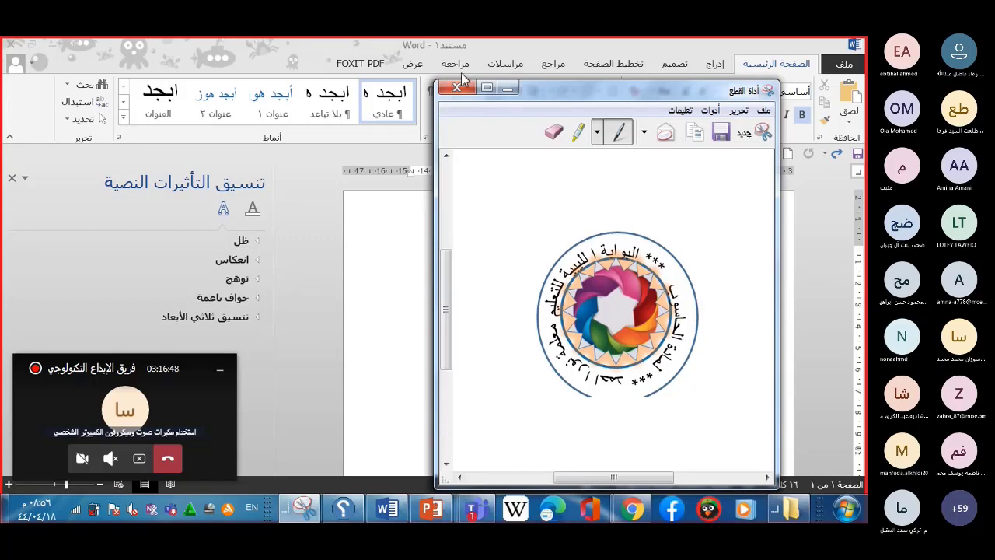
click(457, 88)
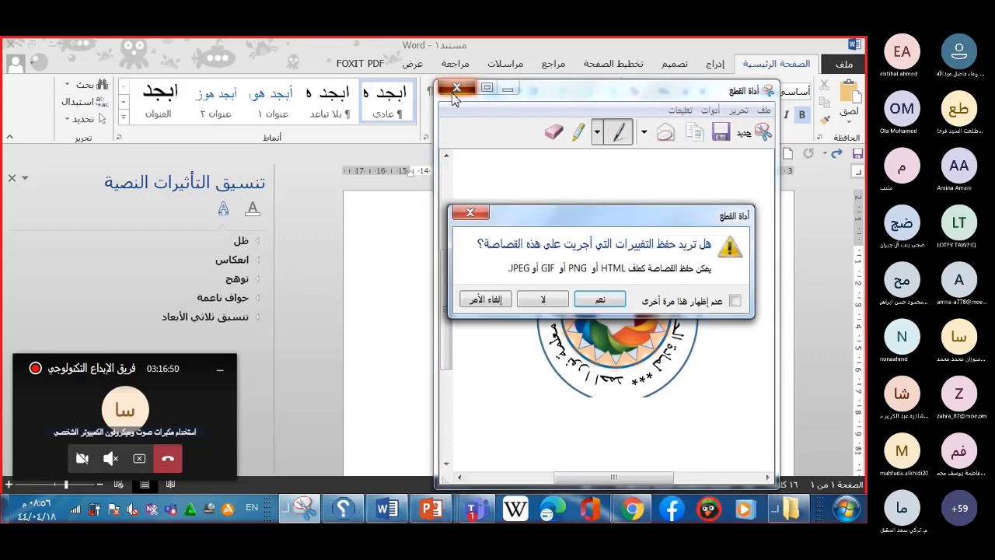
click(469, 215)
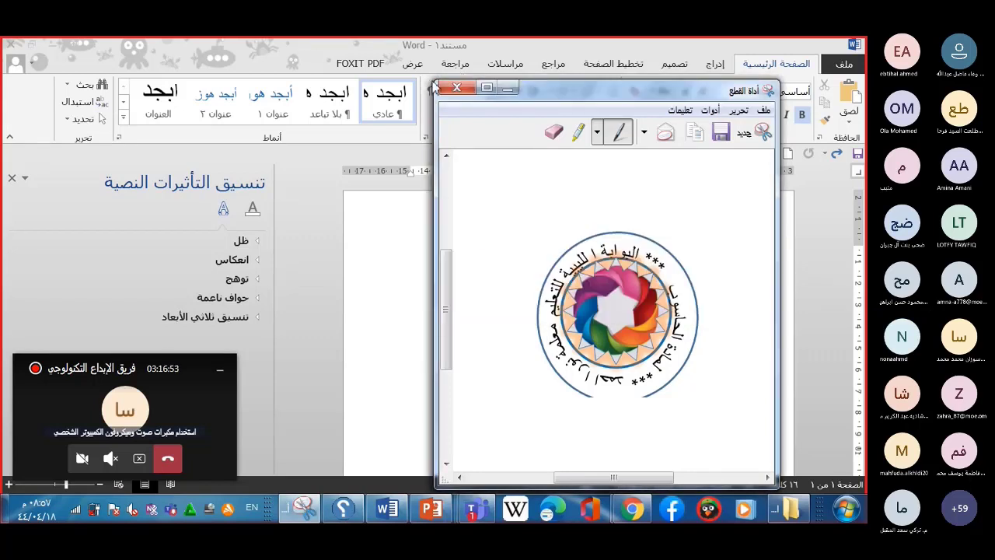
Capture the stamp logo and try saving it as JPEG, declining to replace the existing file
click(751, 135)
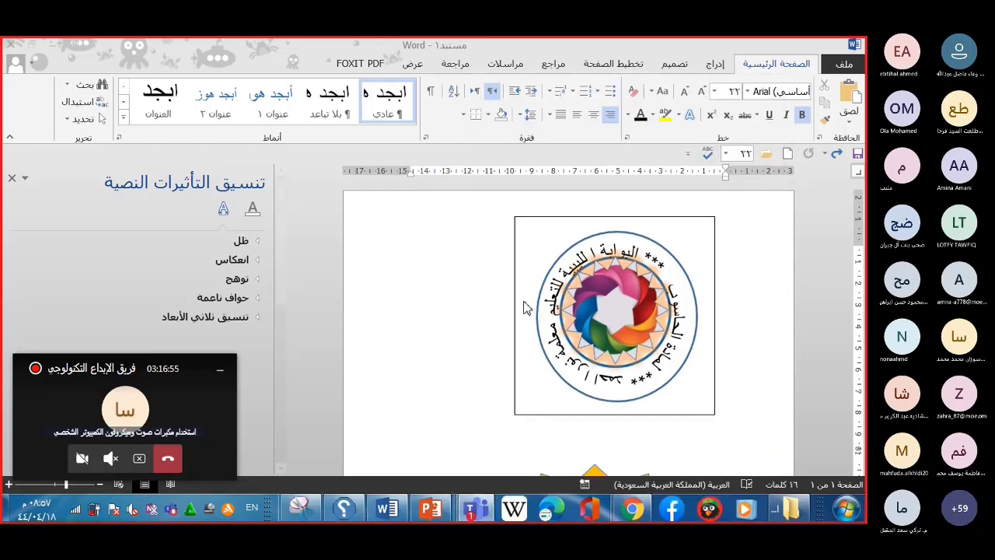
mouse_move(694, 232)
mouse_down()
mouse_move(587, 310)
mouse_move(533, 412)
mouse_up()
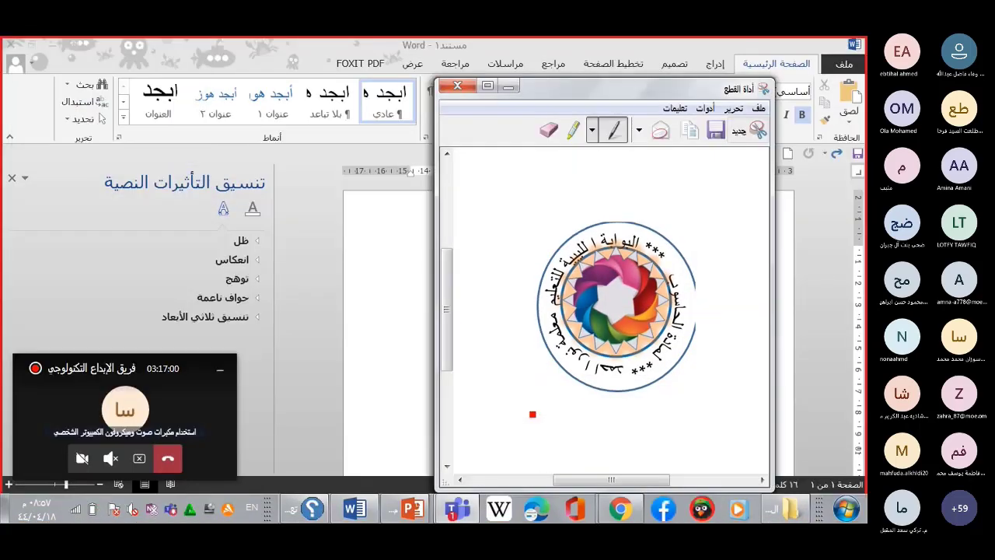
right_click(617, 248)
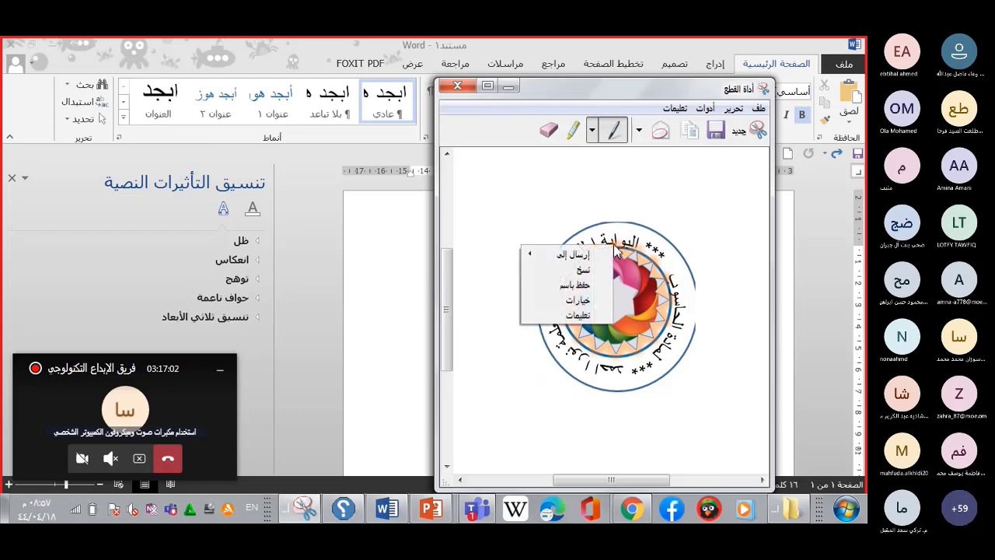
click(571, 282)
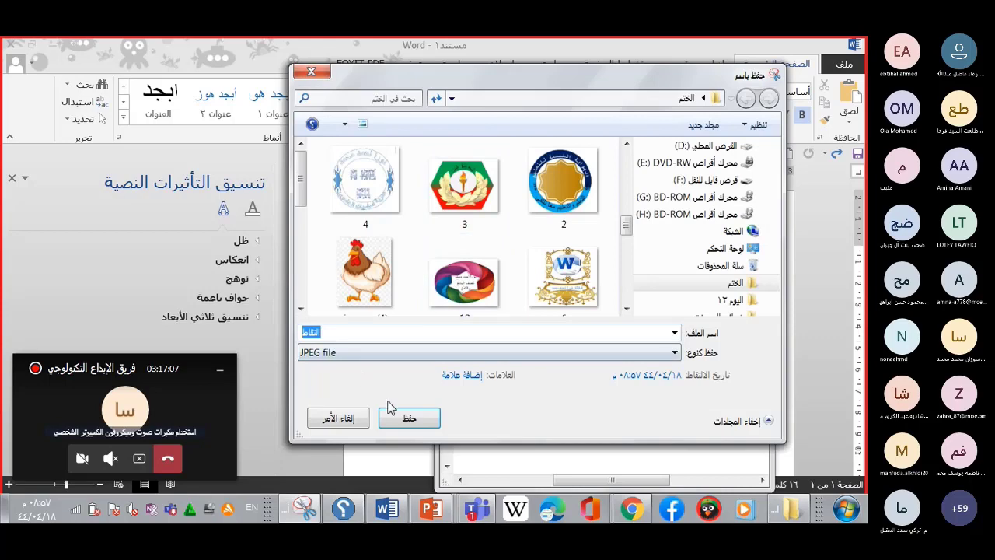
click(410, 419)
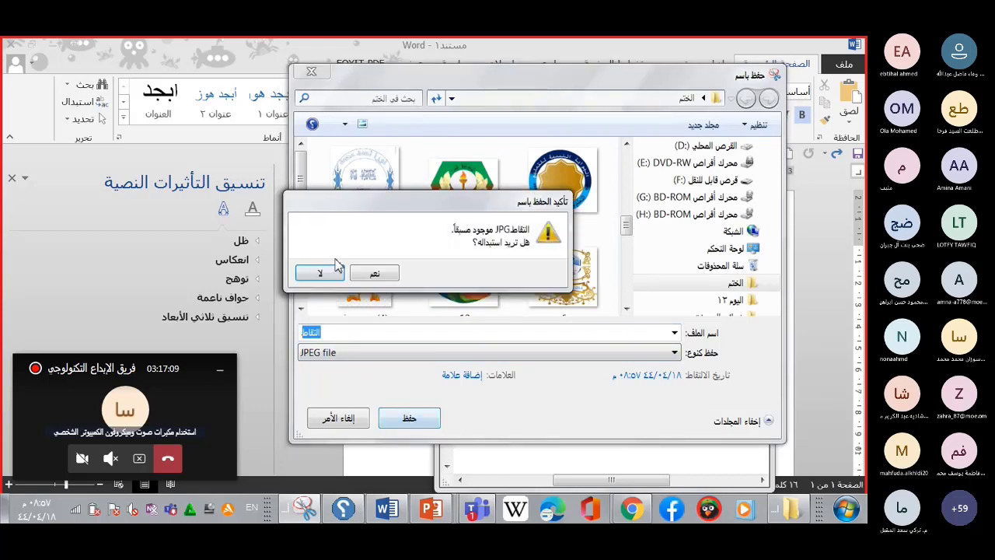
click(327, 274)
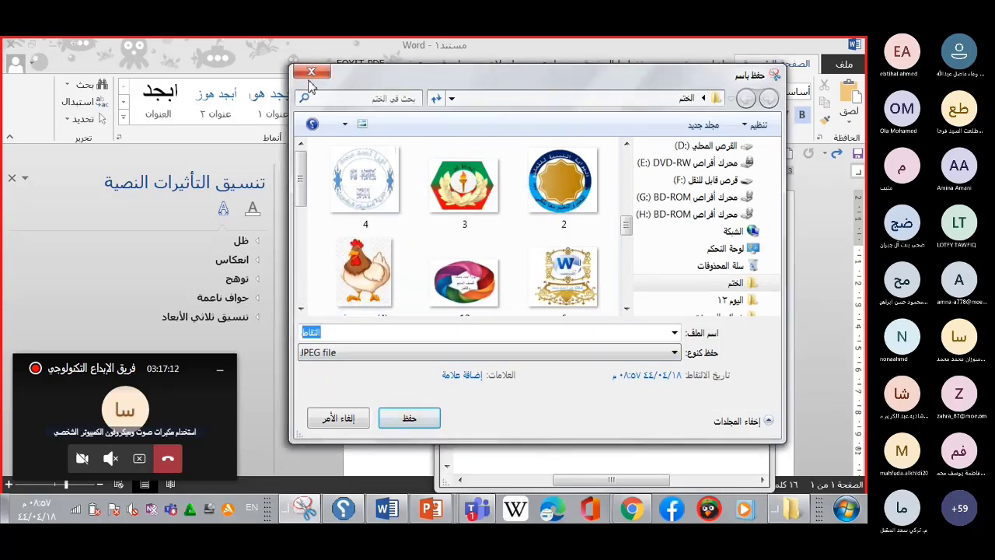
click(308, 71)
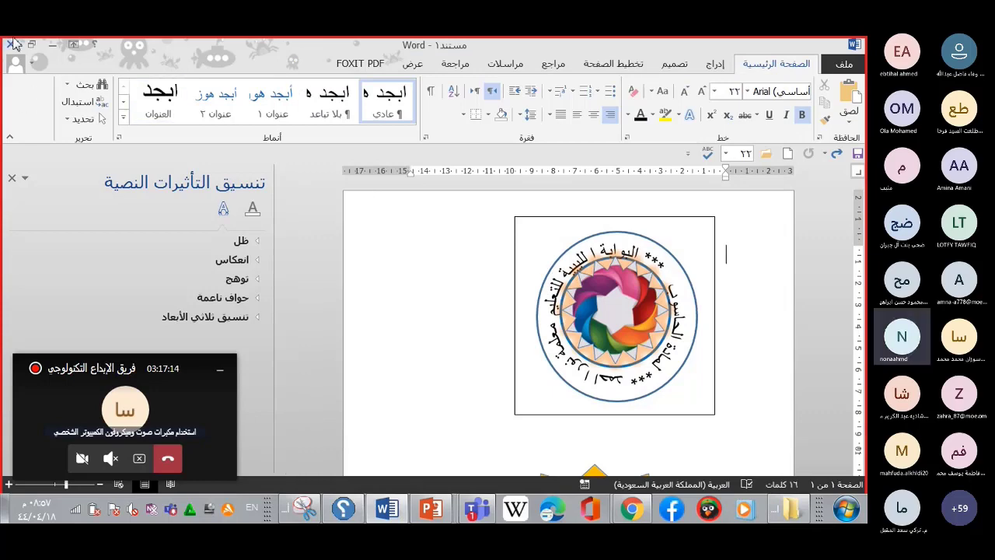
Minimize Word and close Snipping Tool without saving the snip
click(52, 47)
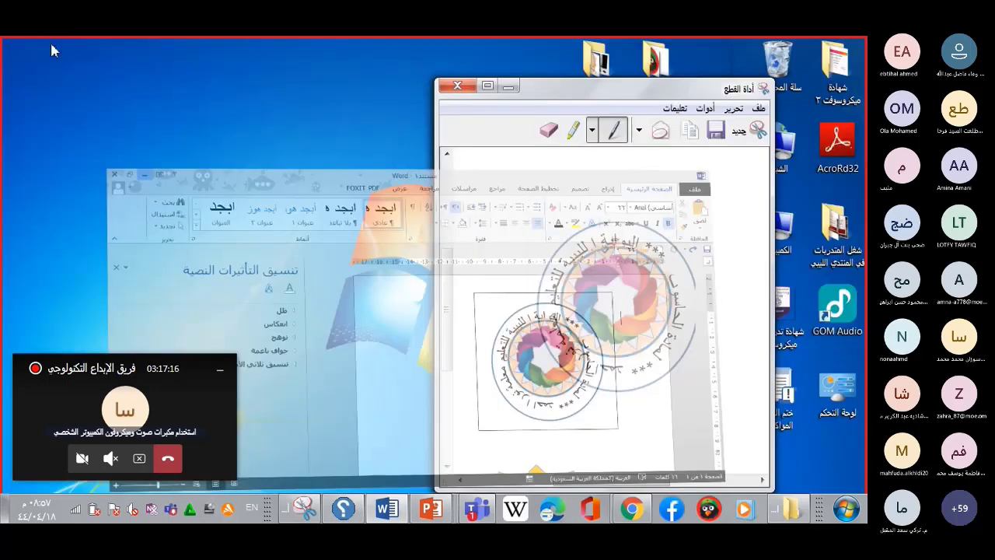
click(457, 88)
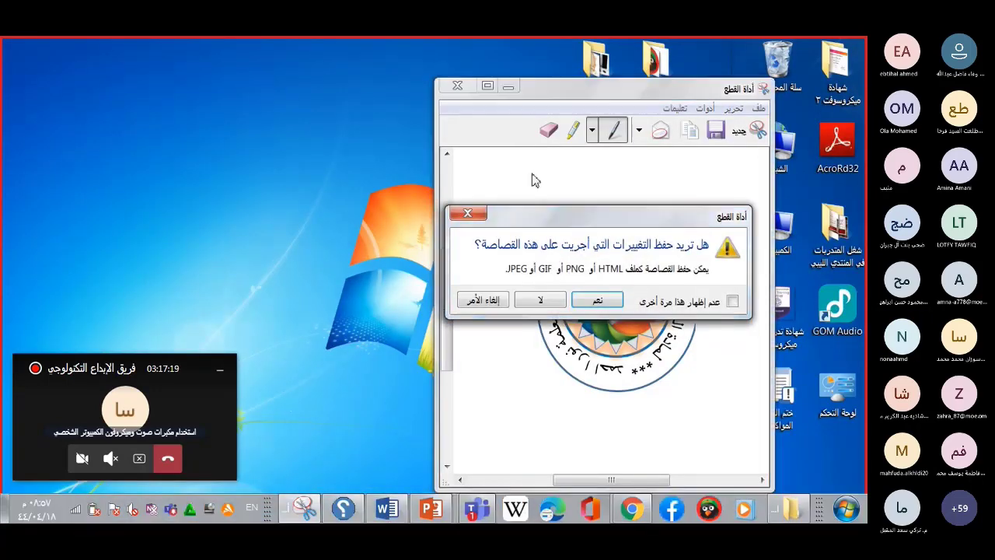
click(508, 87)
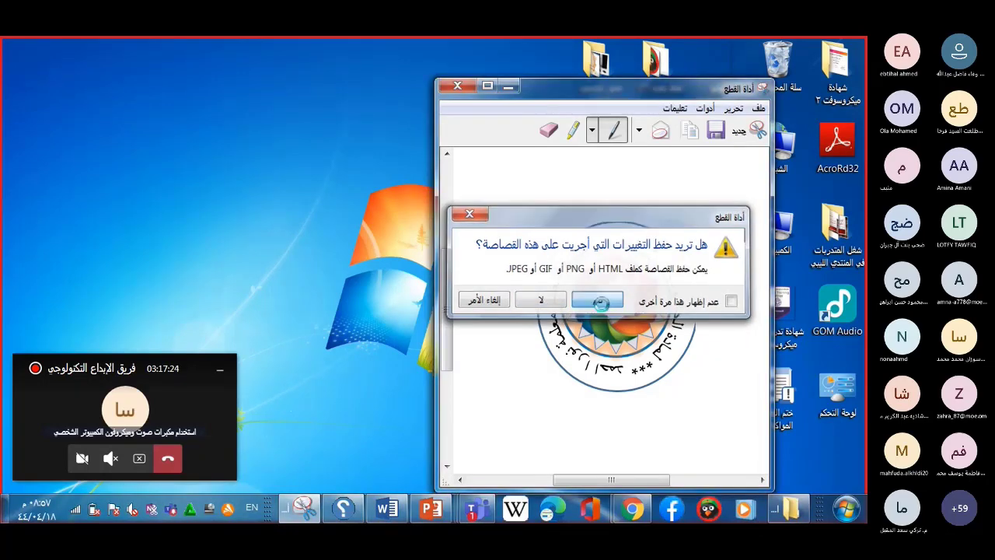
click(598, 304)
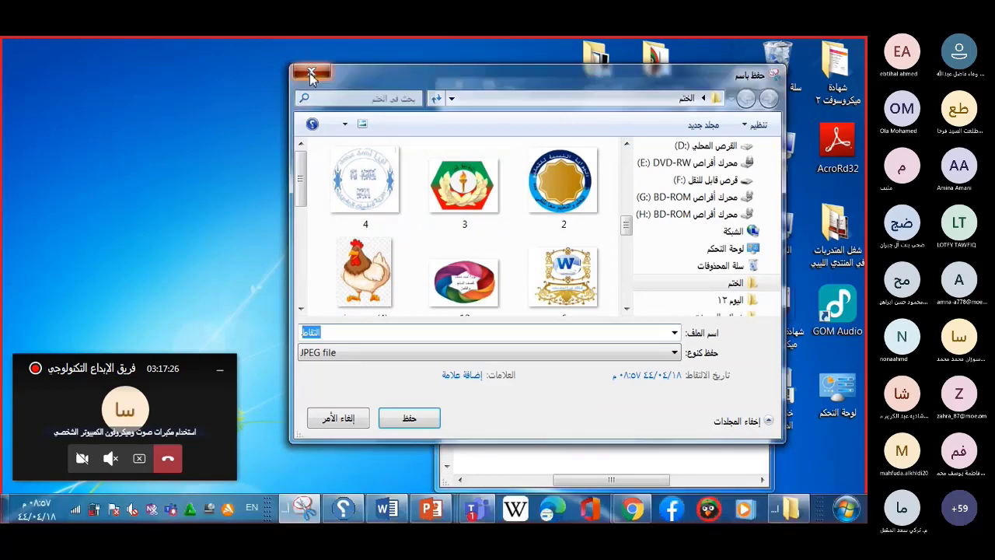
click(311, 70)
click(457, 86)
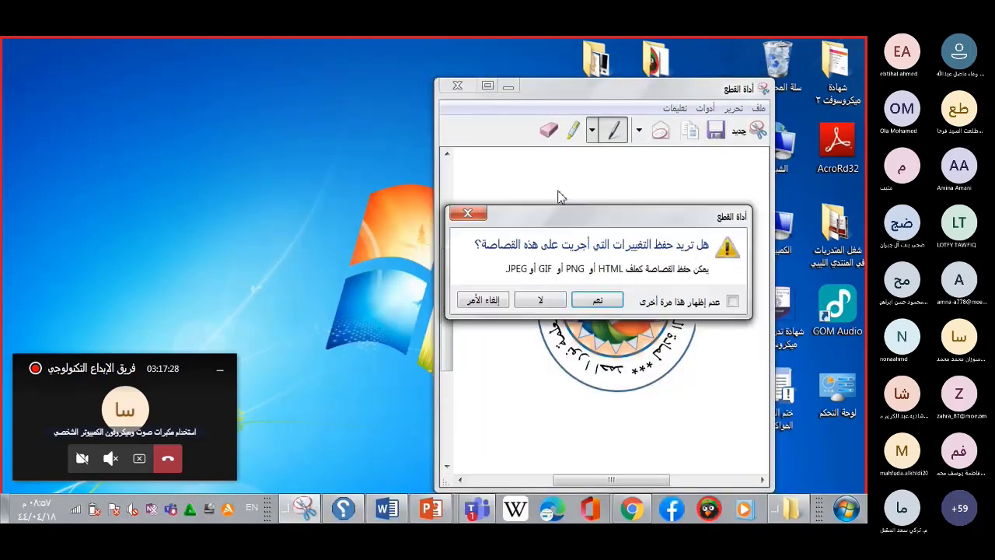
click(541, 300)
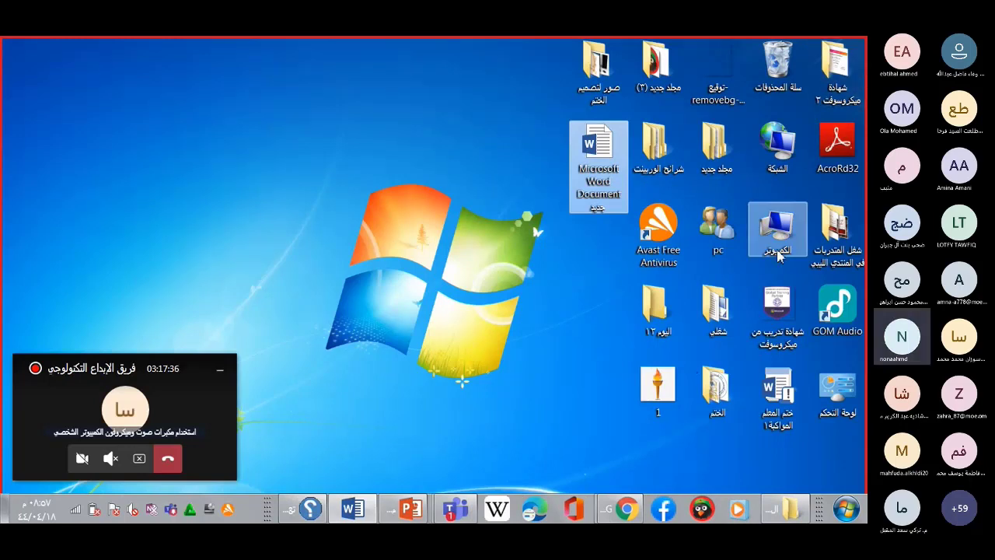
Open the trainees' work folder and launch the Word file بحث عن تحليل الشخصية
click(840, 263)
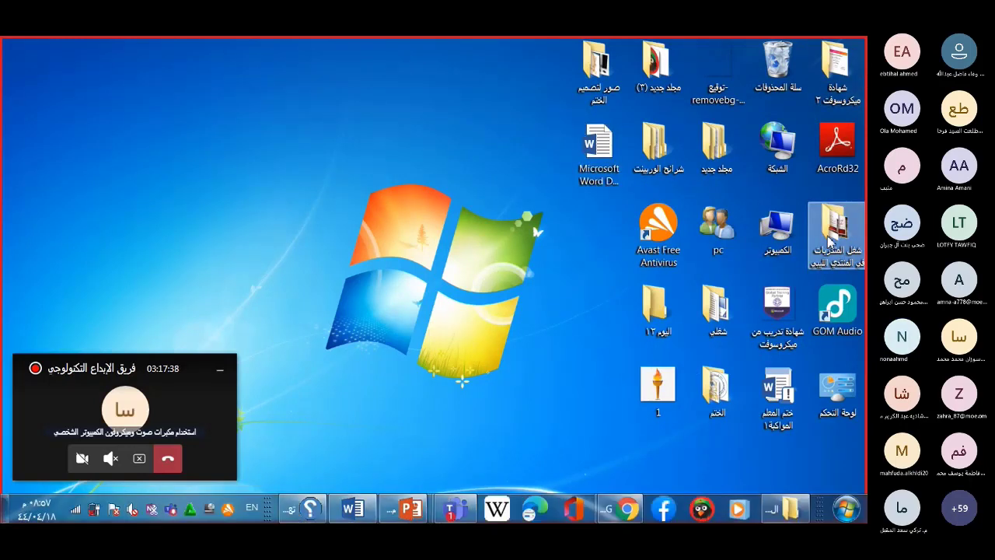
double_click(838, 245)
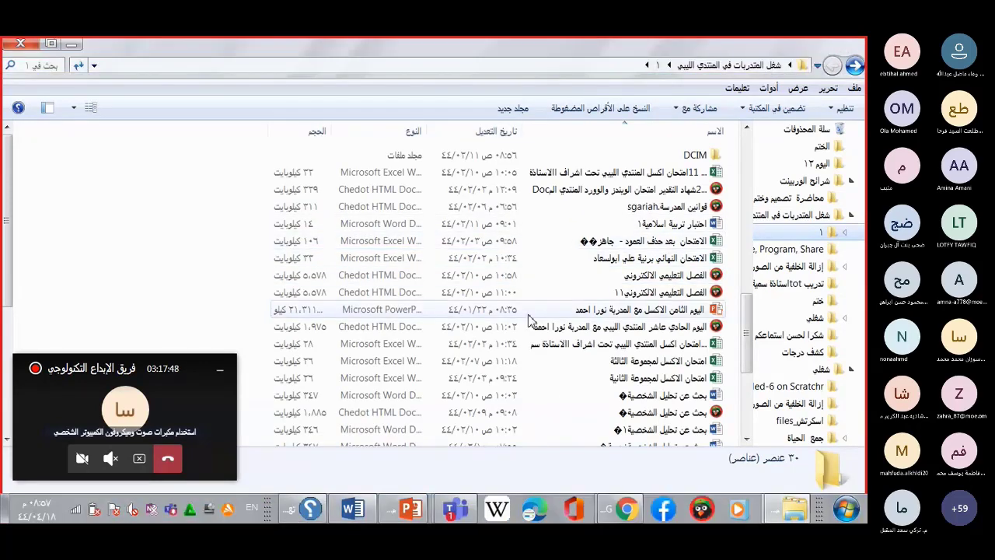
click(529, 316)
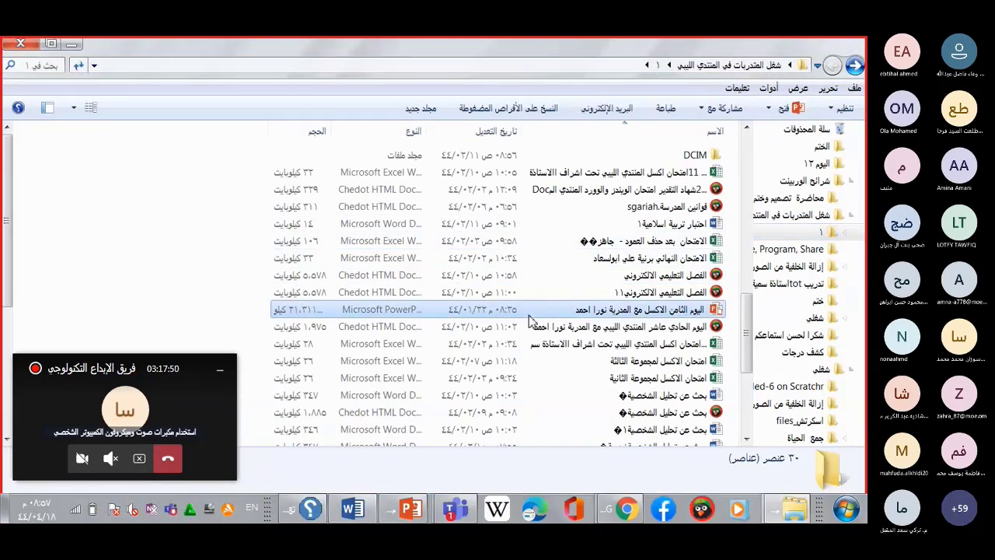
key(F2)
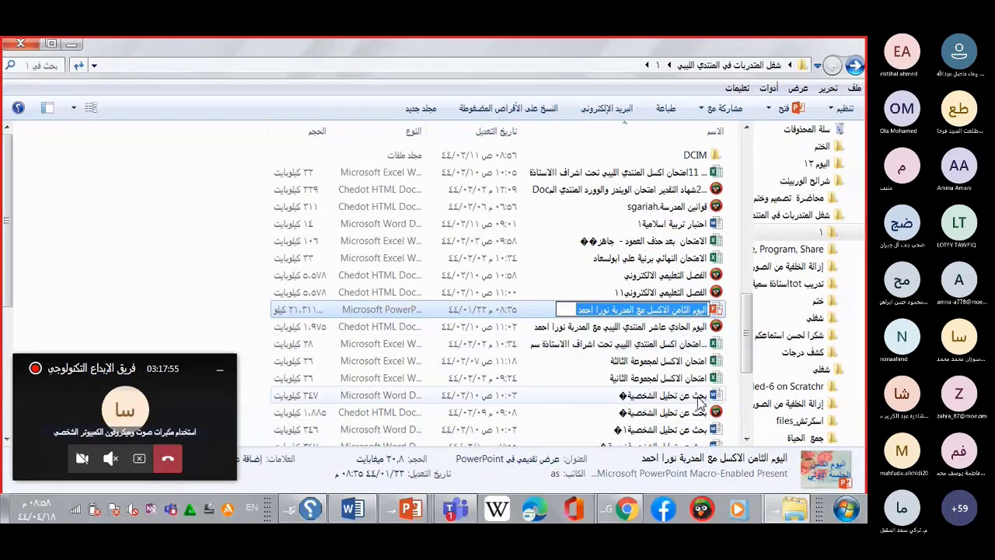
click(701, 396)
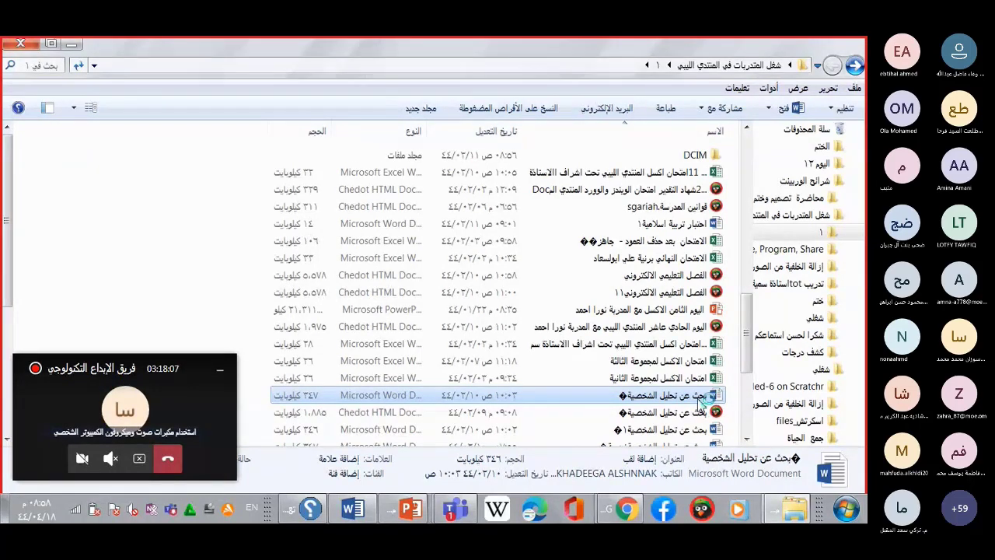
double_click(702, 399)
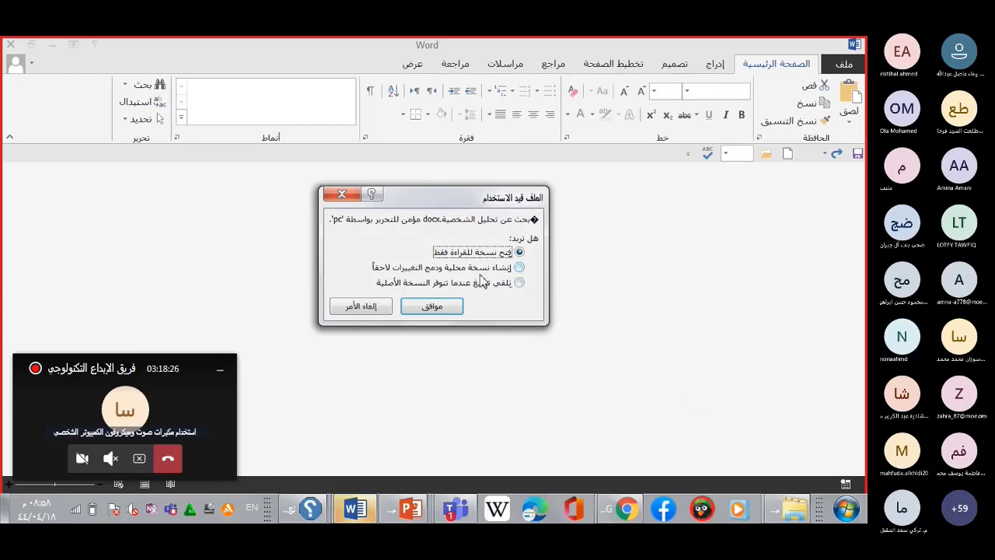
Accept the read-only copy and switch the document to Print Layout
click(455, 307)
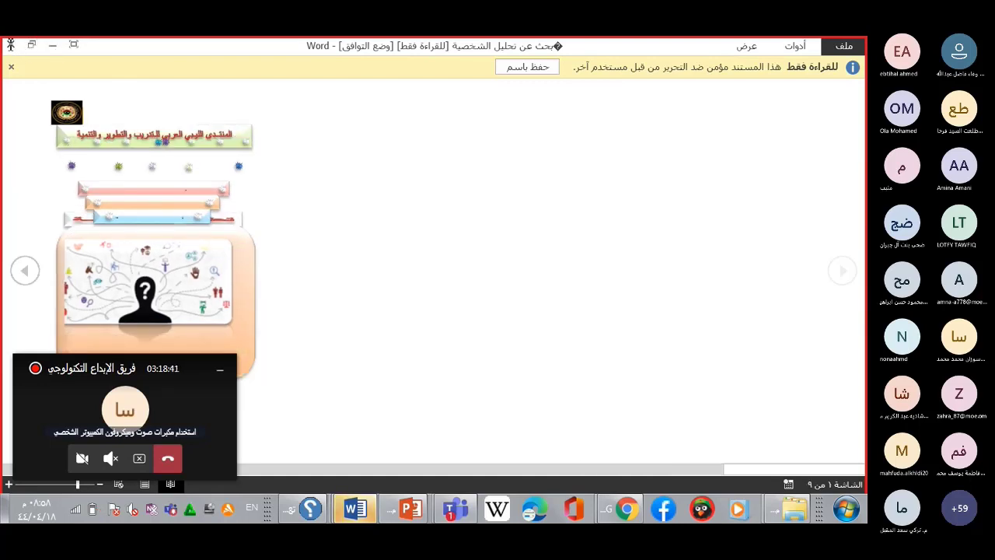
click(10, 44)
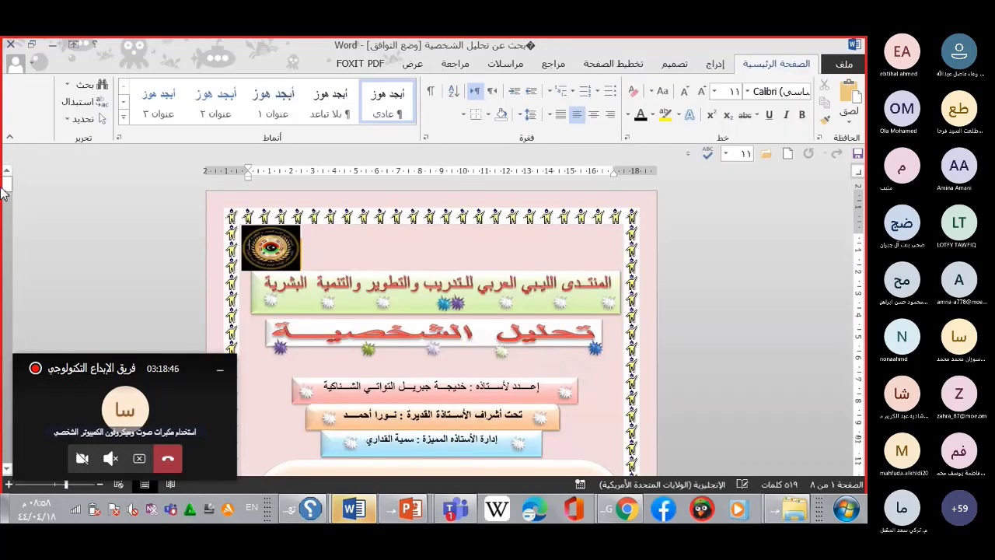
drag(8, 188, 20, 252)
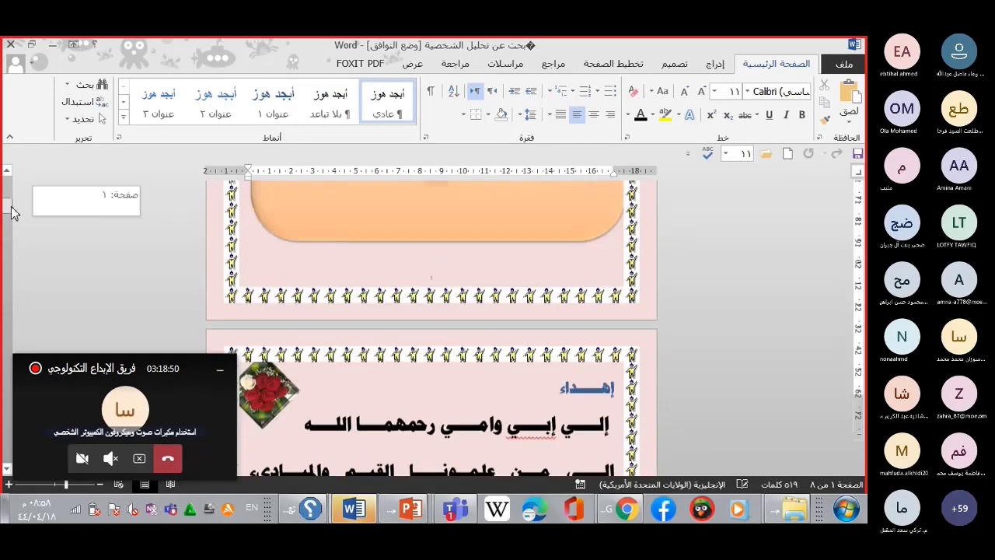
Paste the stamp image on the empty line and shrink it to about half size
right_click(308, 294)
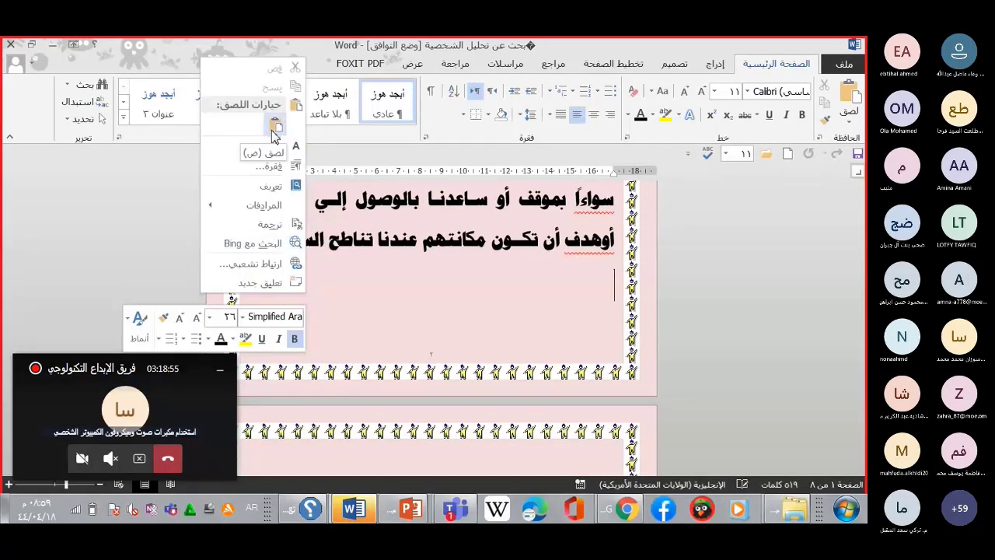
click(273, 136)
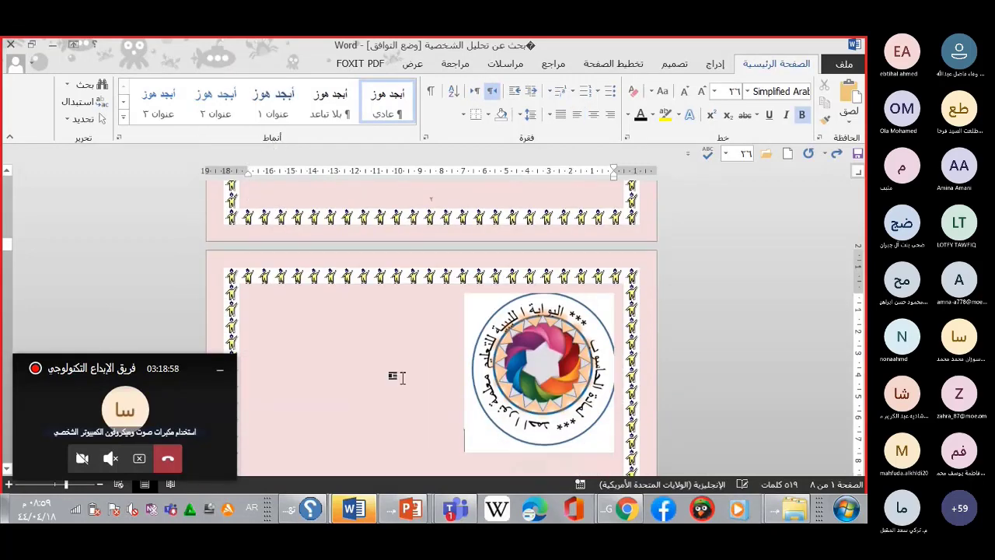
click(527, 381)
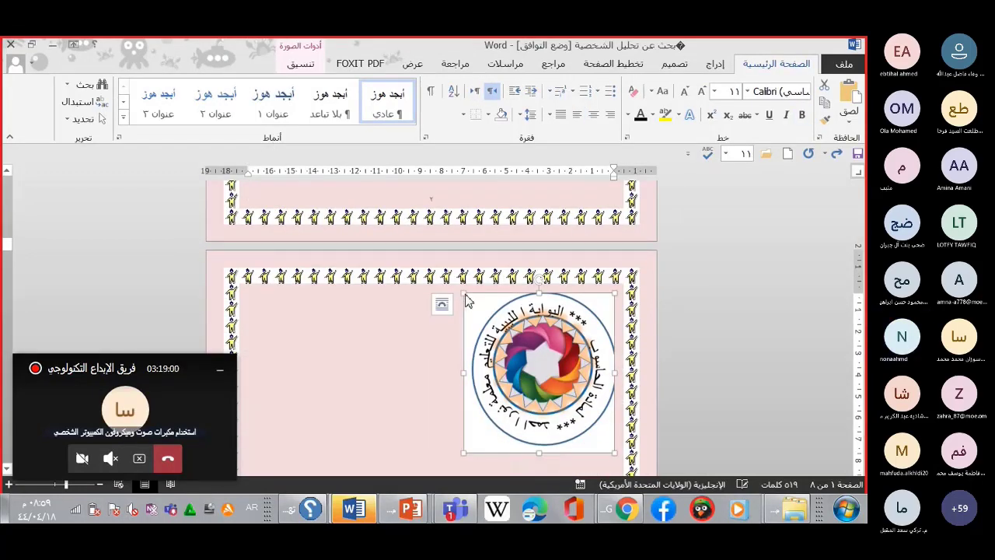
mouse_move(484, 323)
mouse_down()
mouse_move(515, 402)
mouse_move(536, 378)
mouse_up()
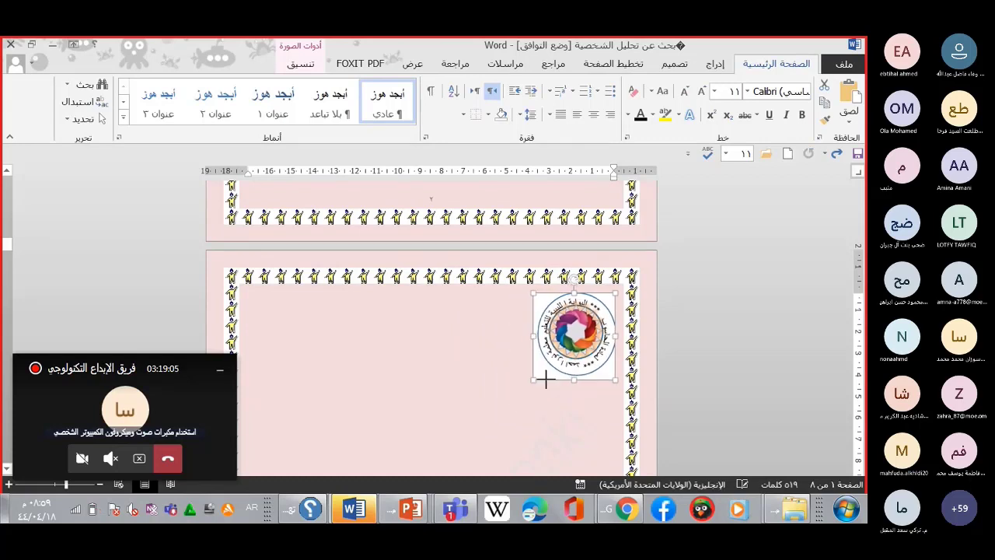
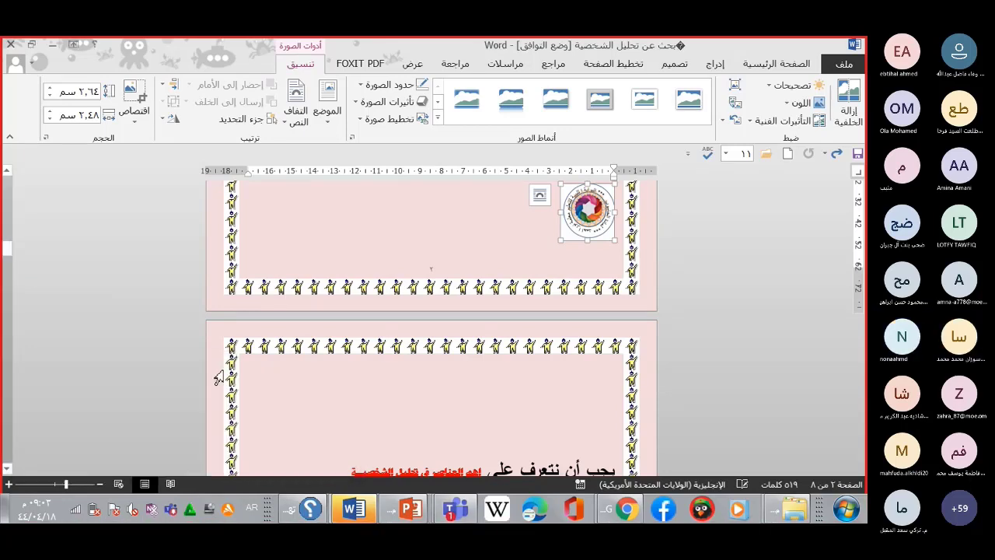
Switch to the other Word document, then minimize Word to reveal the saved-files folder
click(50, 49)
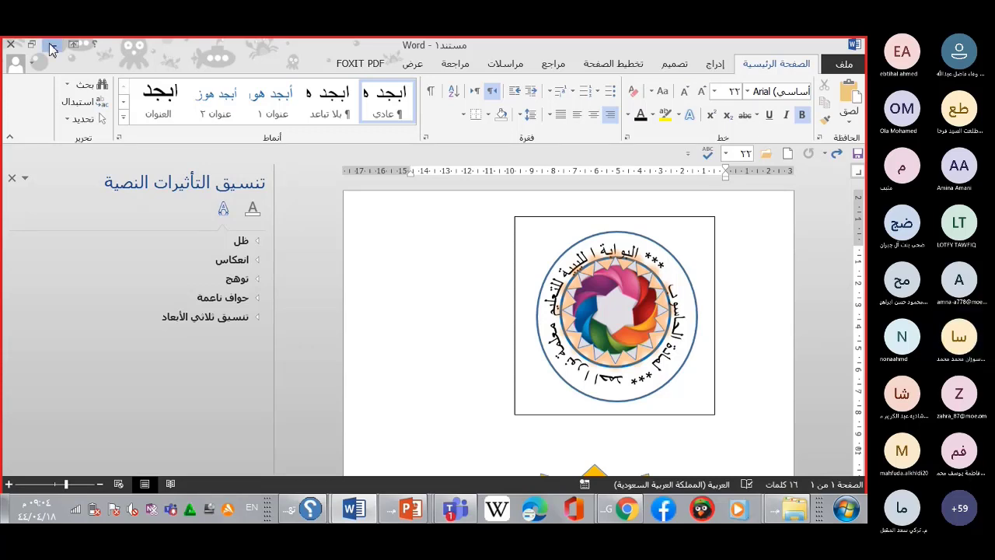
click(52, 47)
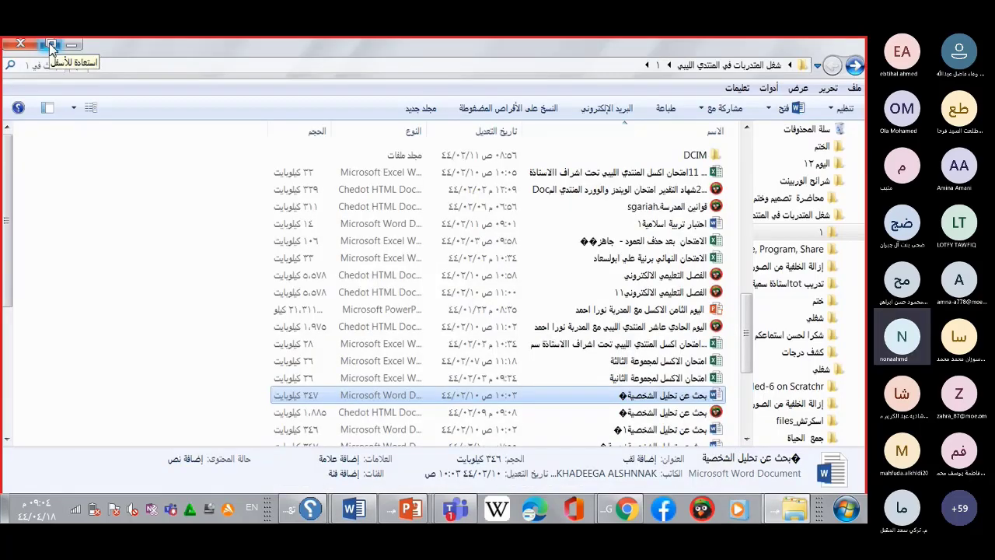
Restore down the Explorer folder window, then minimize it to clear the desktop
click(51, 48)
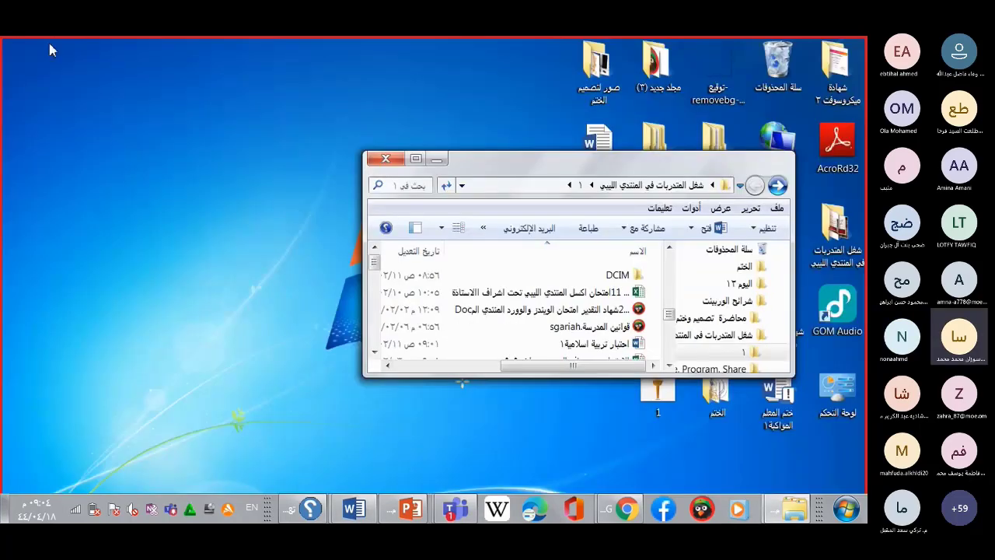
click(437, 159)
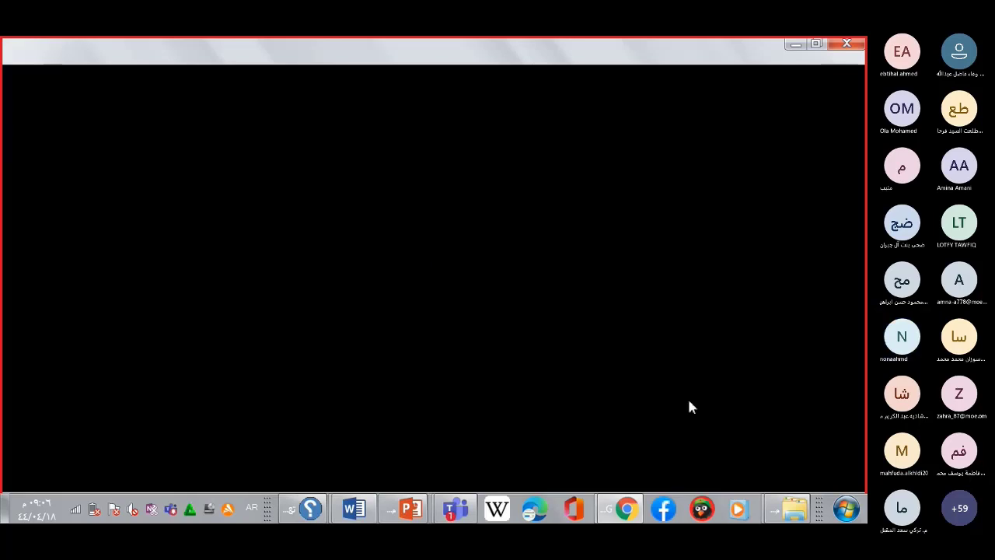
Bring the Google Images Chrome window forward and open two new blank tabs
click(626, 509)
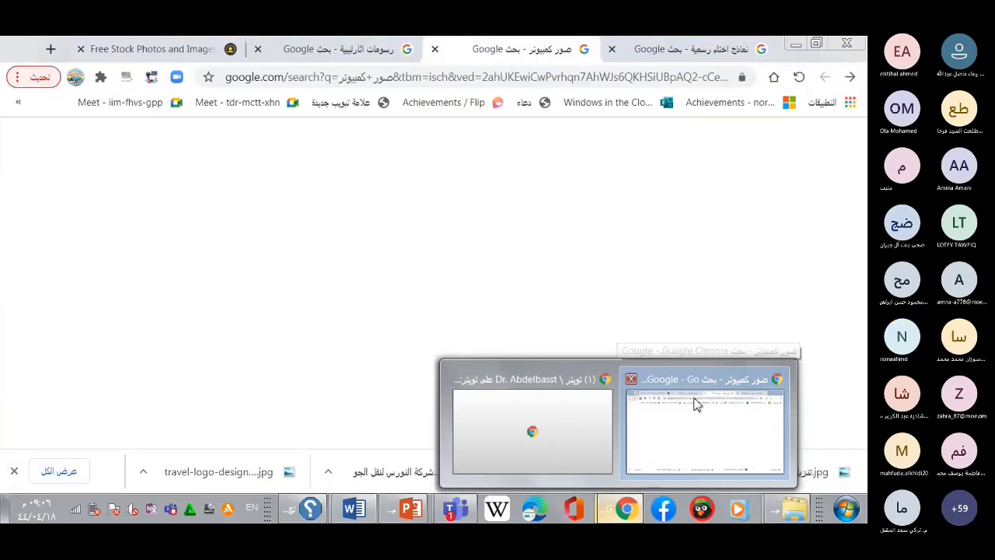
click(696, 403)
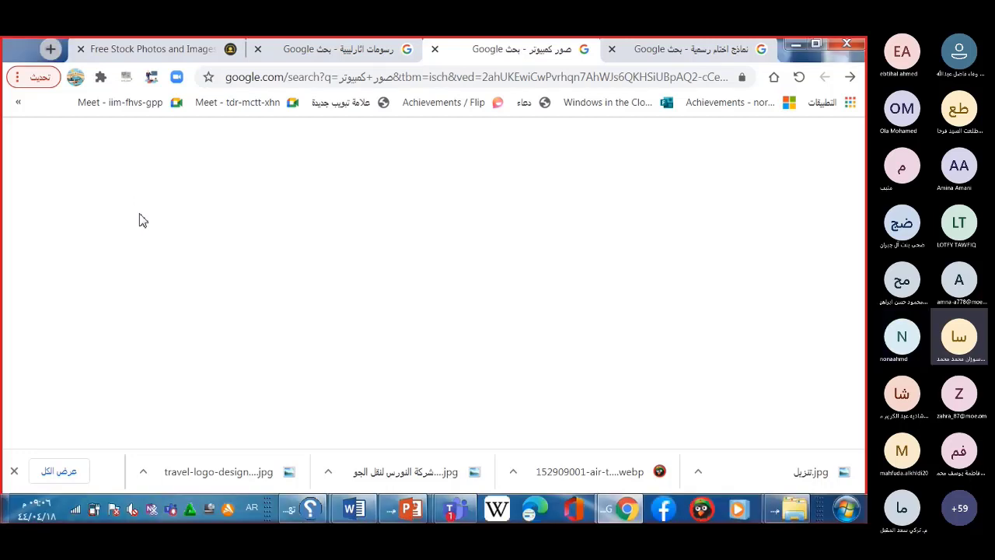
click(50, 49)
click(51, 49)
click(51, 49)
click(51, 49)
click(51, 49)
click(50, 49)
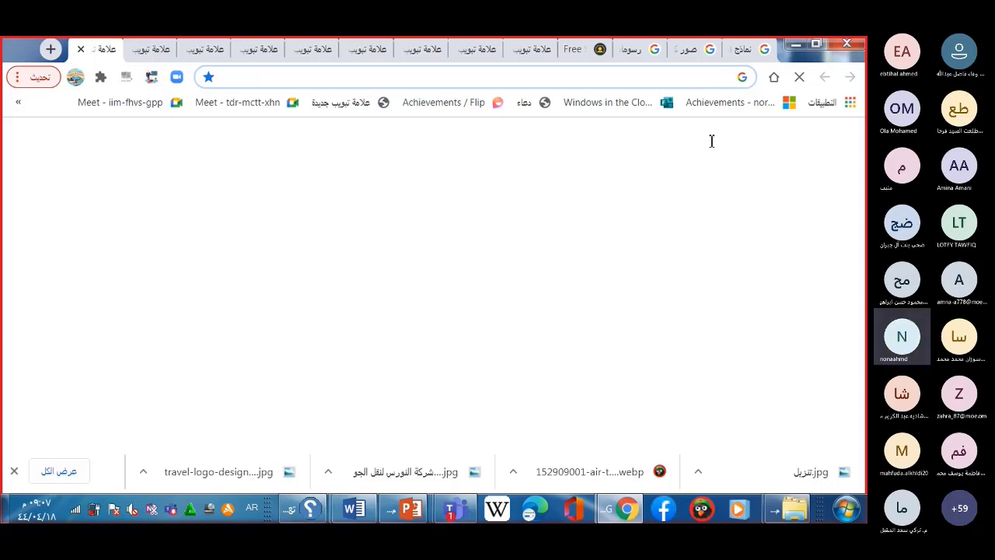
Start typing the Arabic query ازلة into the Google search box
text(أ)
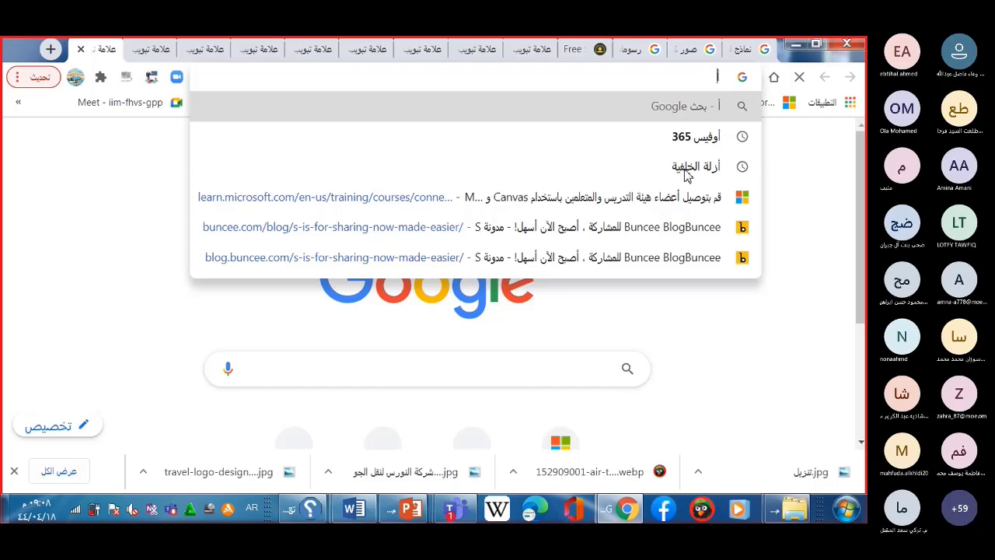
mouse_move(457, 442)
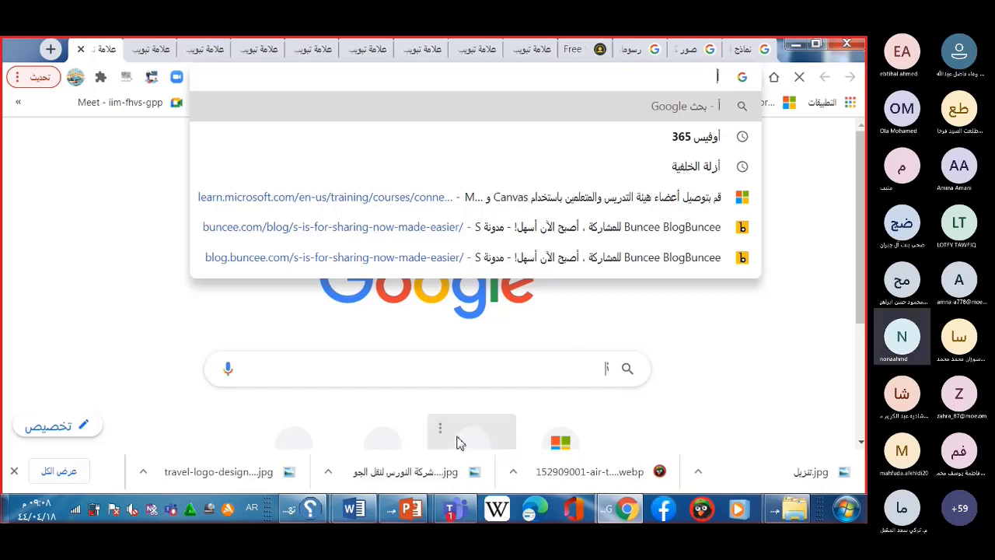
text(زل)
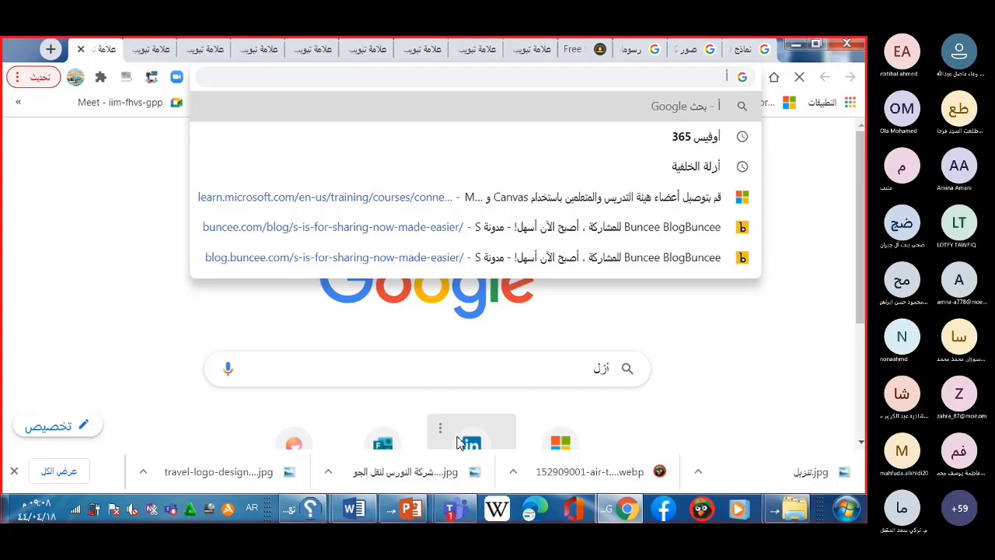
click(690, 173)
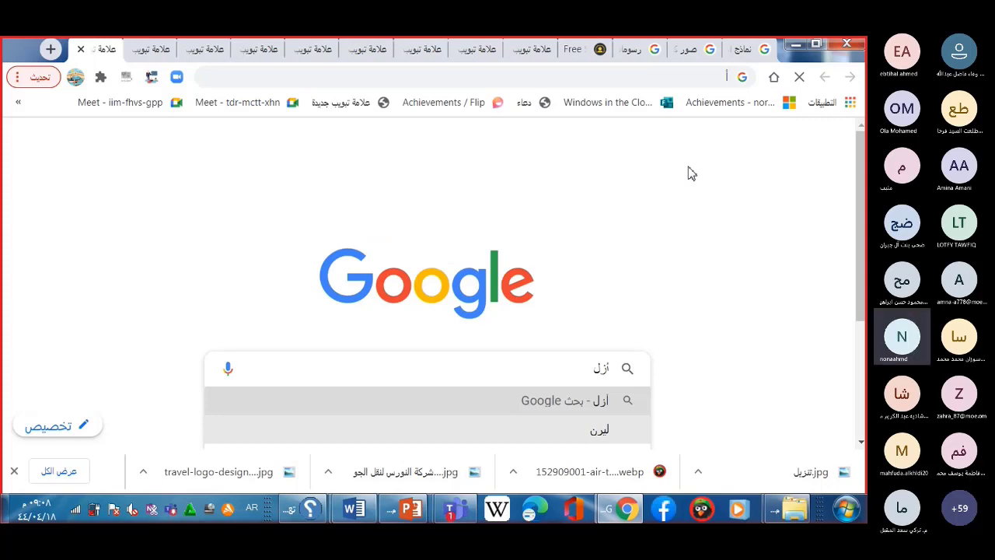
text(ه ة)
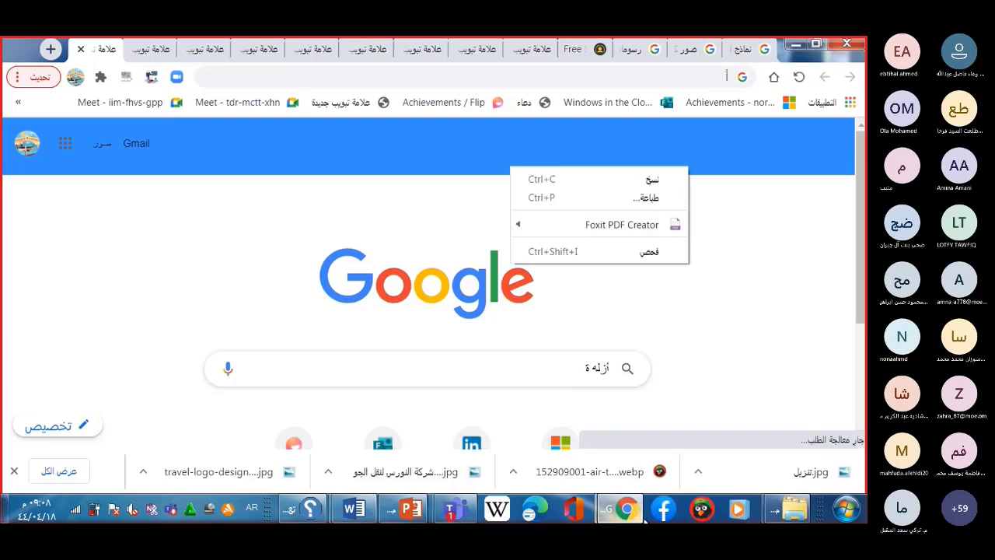
Fix the mistyped query and search Google for ازلة الخلفية
mouse_move(644, 521)
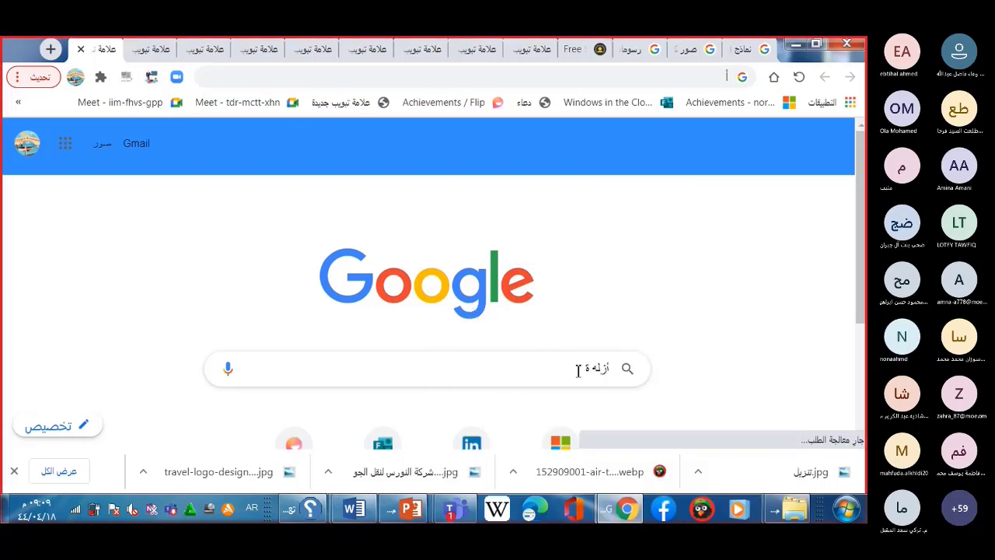
triple_click(579, 368)
key(BackSpace)
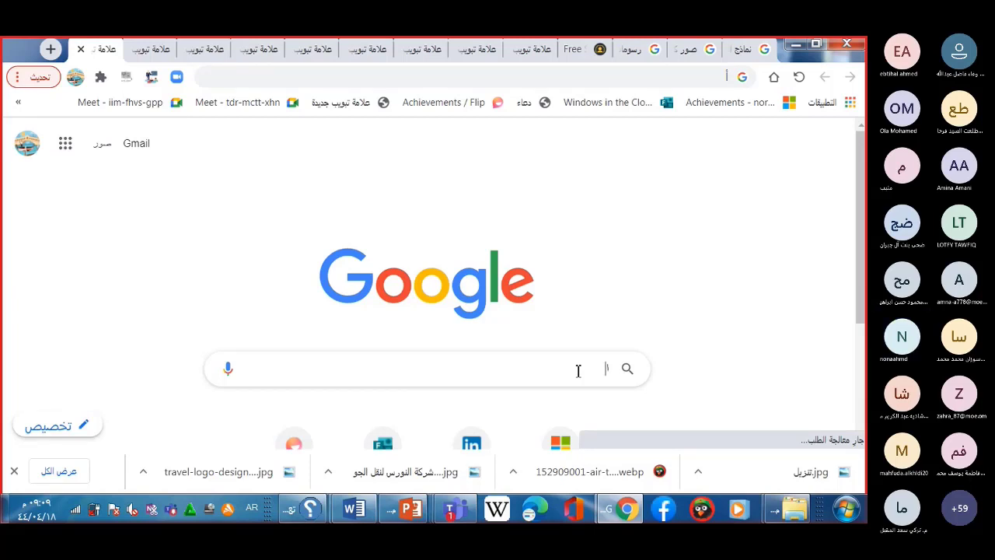
text(ا)
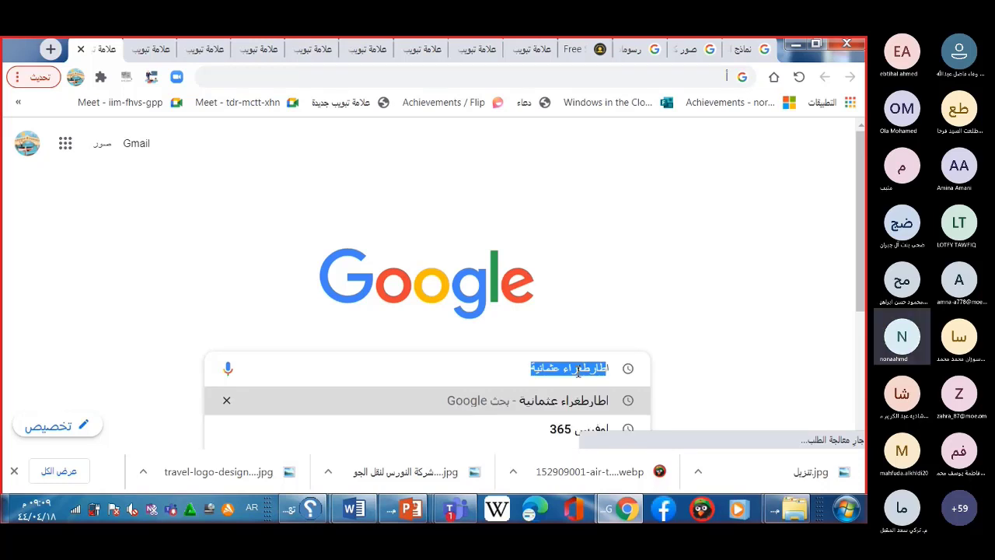
key(BackSpace)
text(ا)
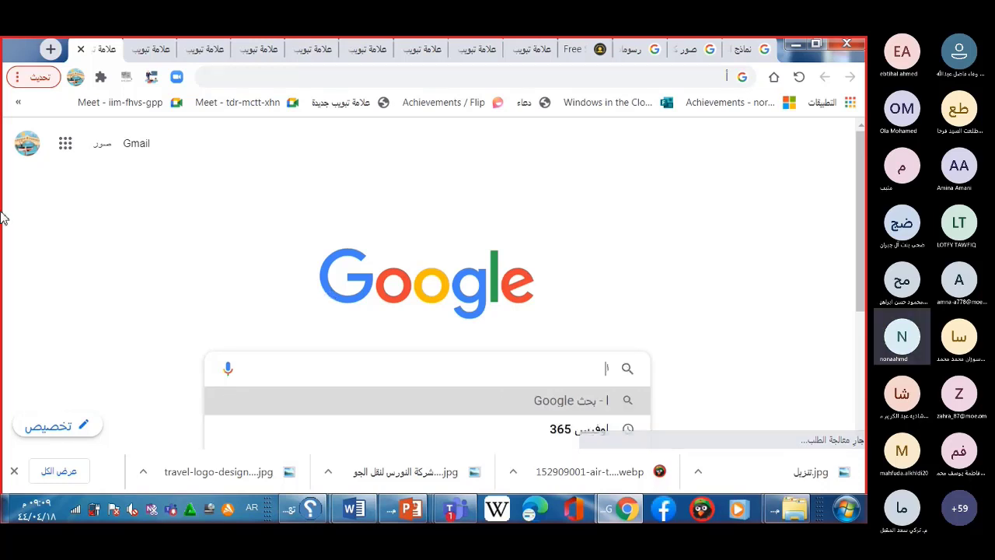
text(ز)
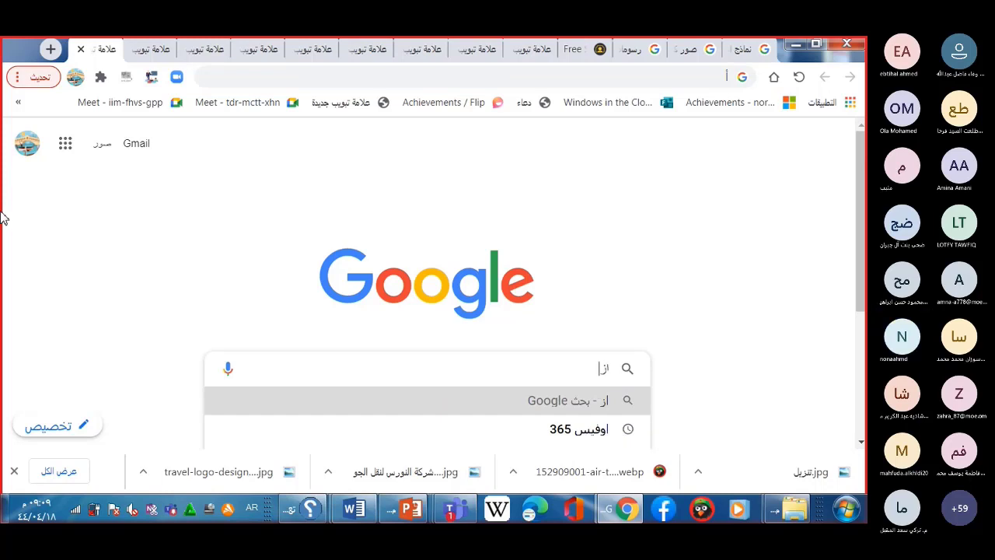
text(لة)
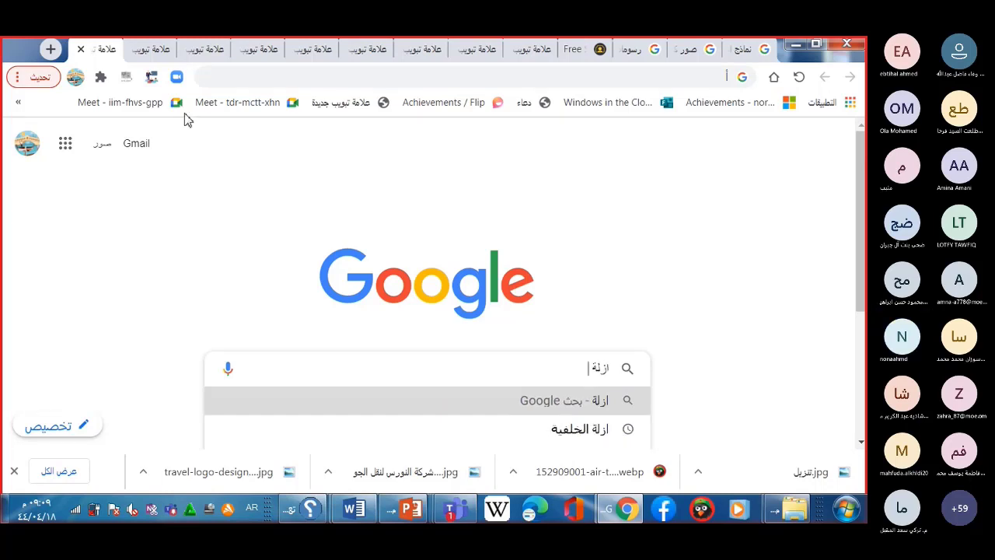
click(592, 435)
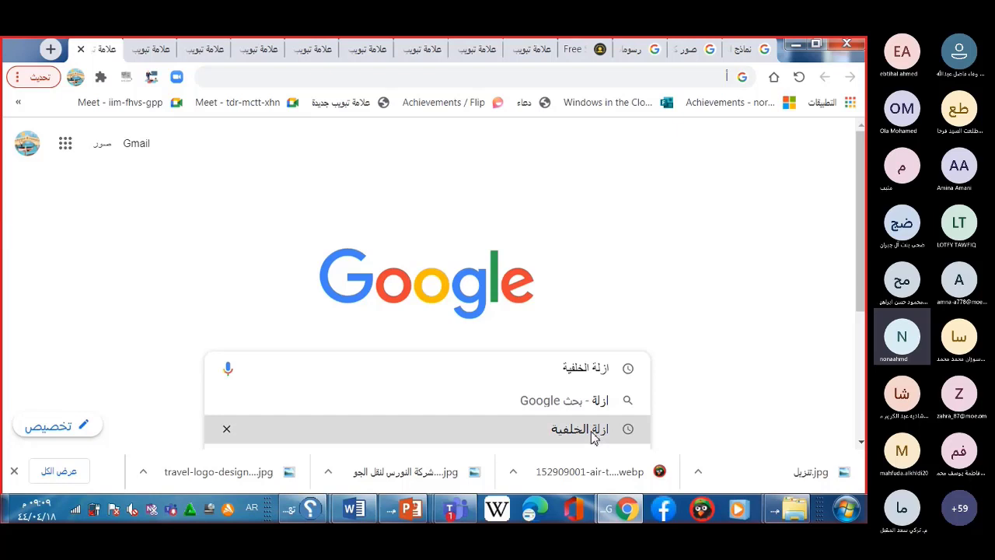
click(592, 436)
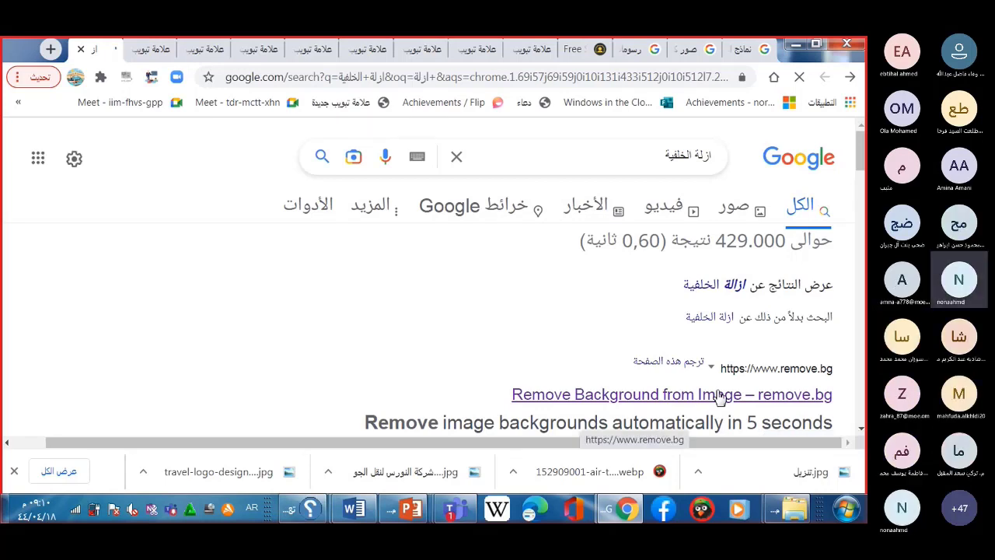
Open the remove.bg upload page from the results, then head back toward Word
click(720, 395)
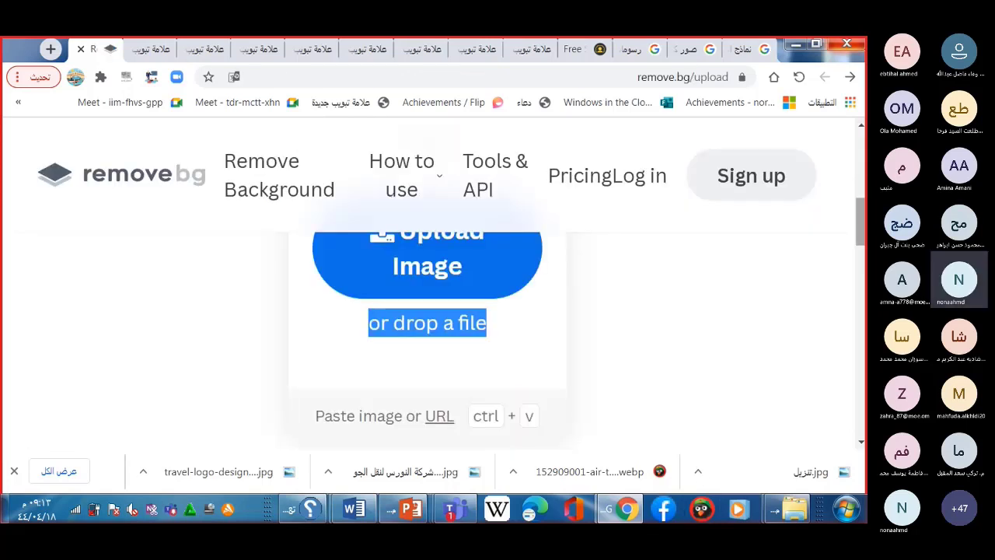
click(354, 508)
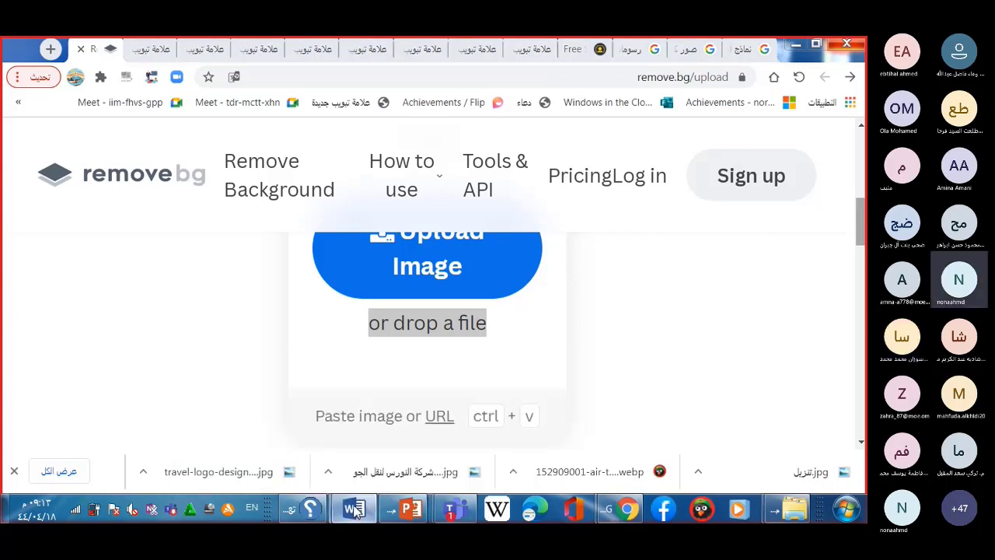
click(355, 509)
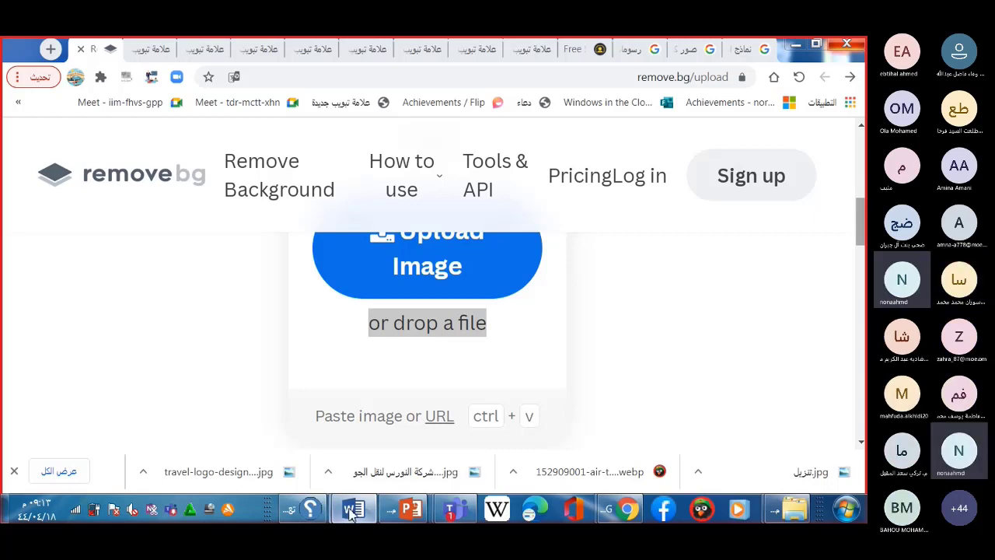
click(352, 509)
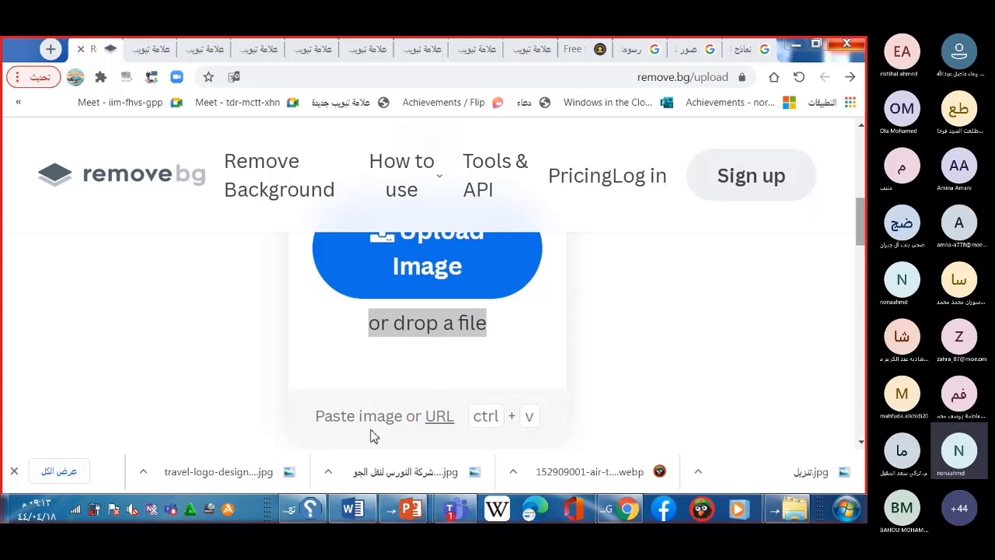
Bring the personality-analysis report window to the front and maximize it
right_click(354, 517)
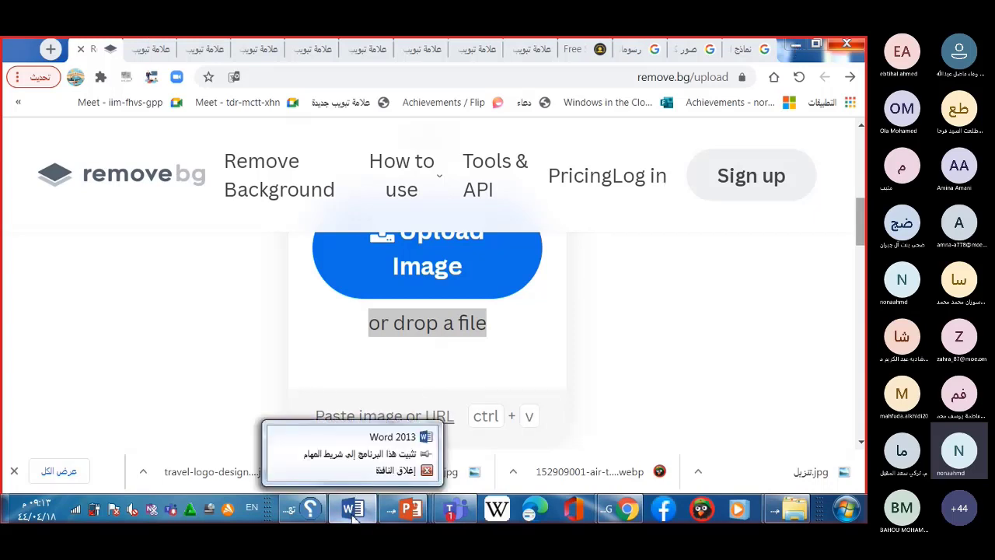
click(355, 514)
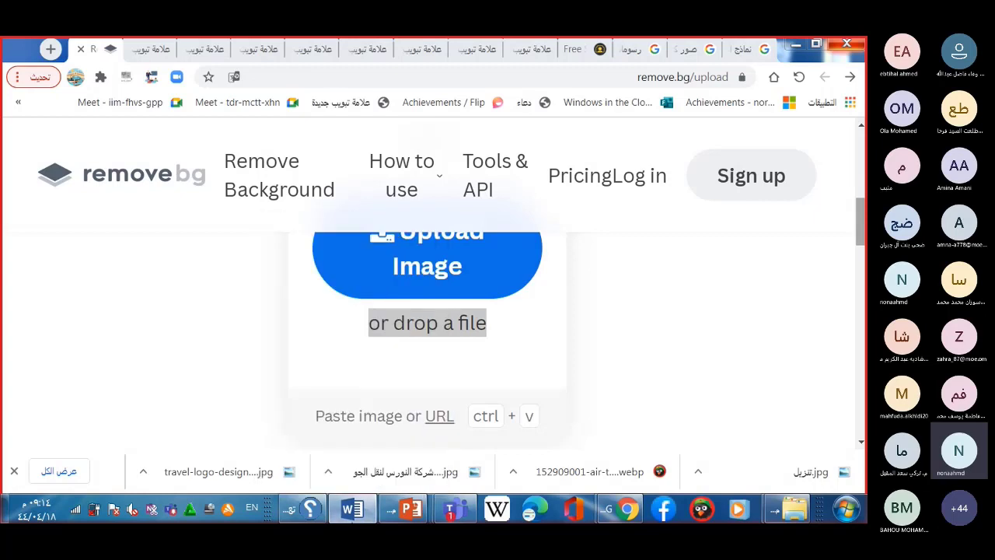
right_click(357, 511)
click(357, 511)
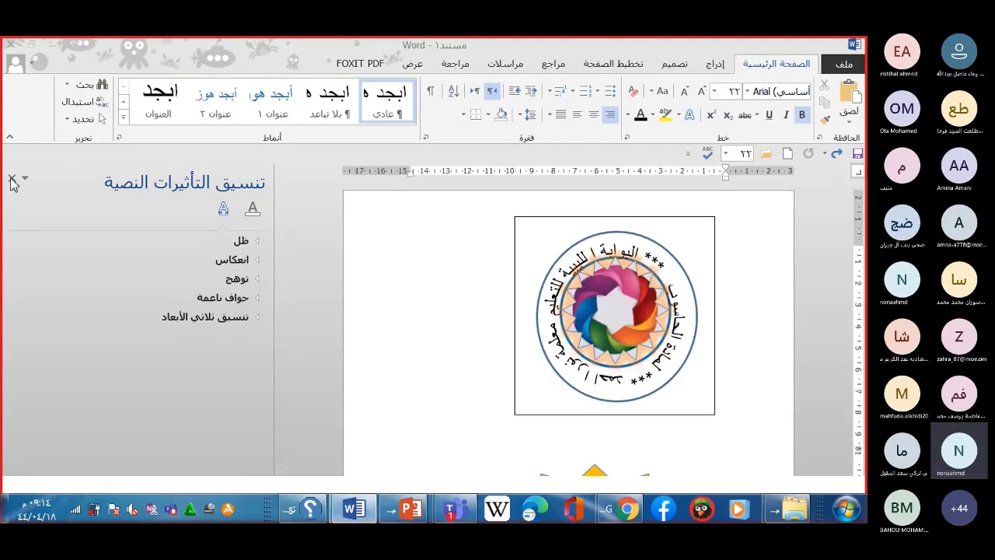
key(super+Down)
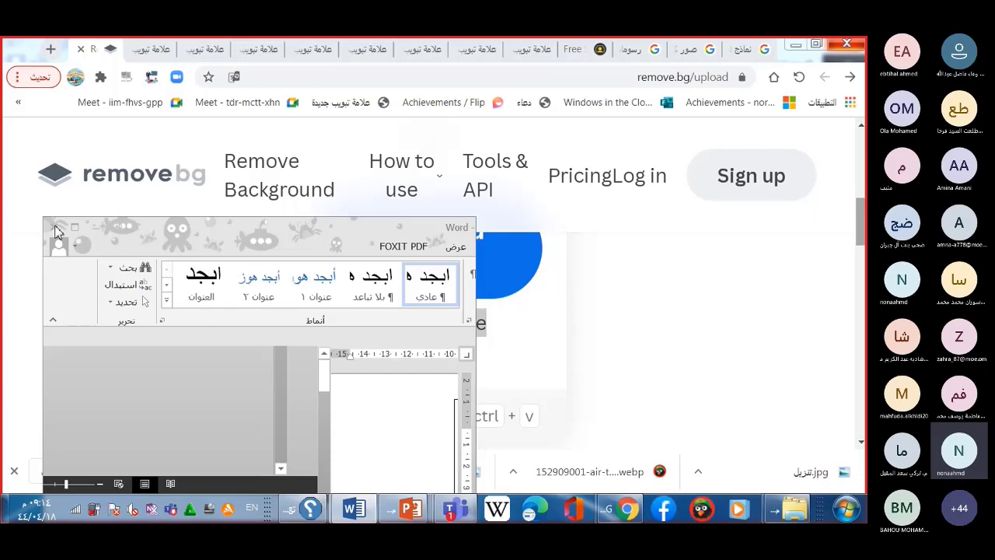
key(super+Up)
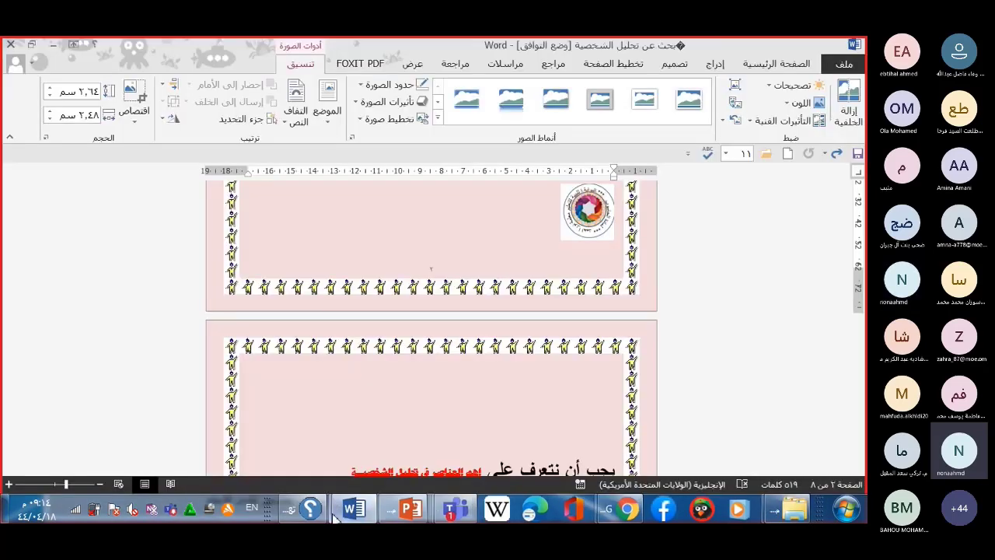
Insert the removebg-preview signature PNG from the Desktop below the NLP paragraph
click(336, 513)
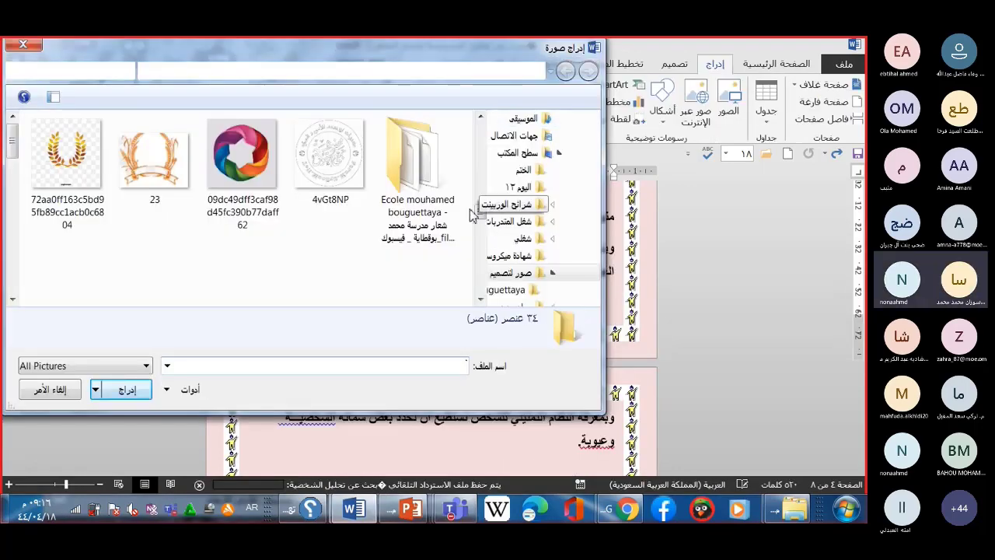
mouse_move(481, 214)
mouse_down()
mouse_move(488, 137)
mouse_move(494, 146)
mouse_up()
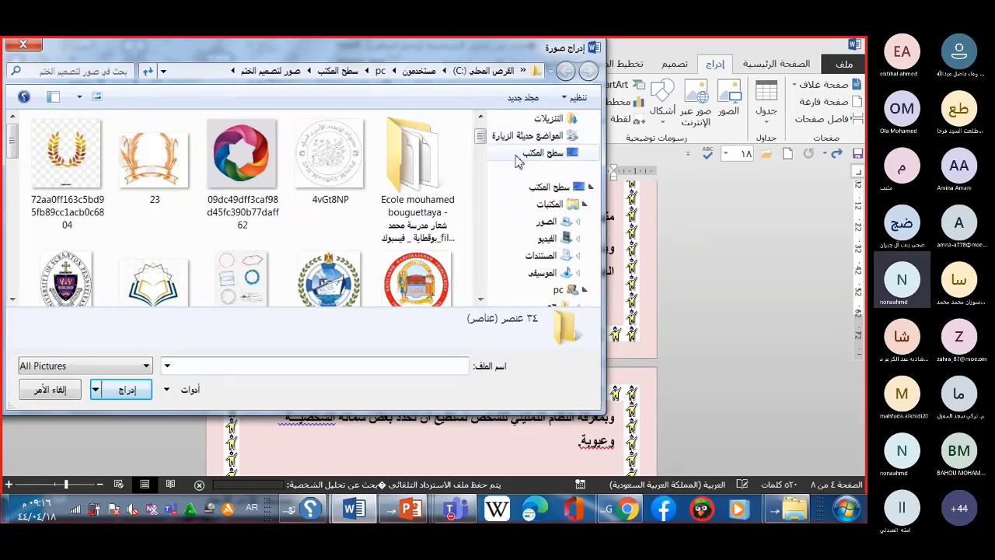
click(517, 159)
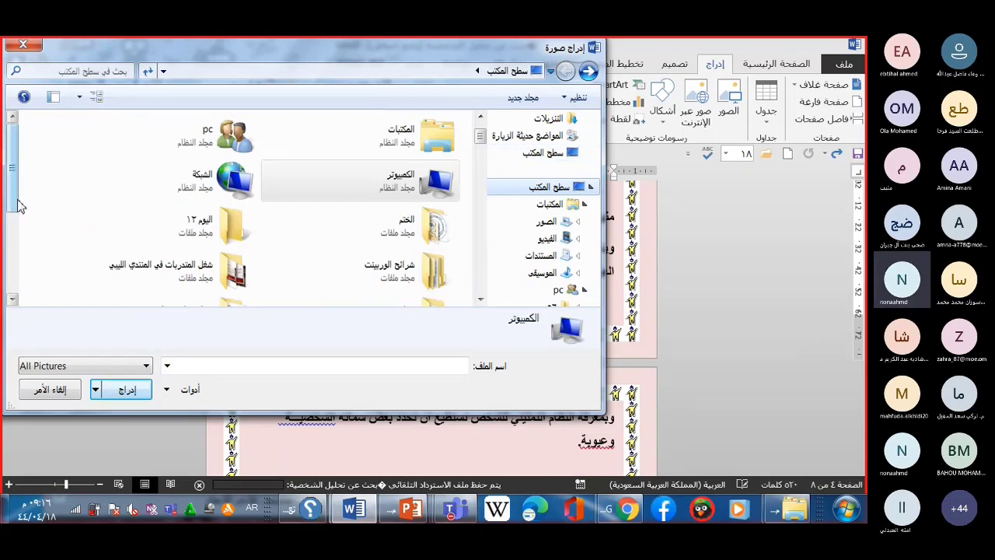
drag(12, 204, 12, 299)
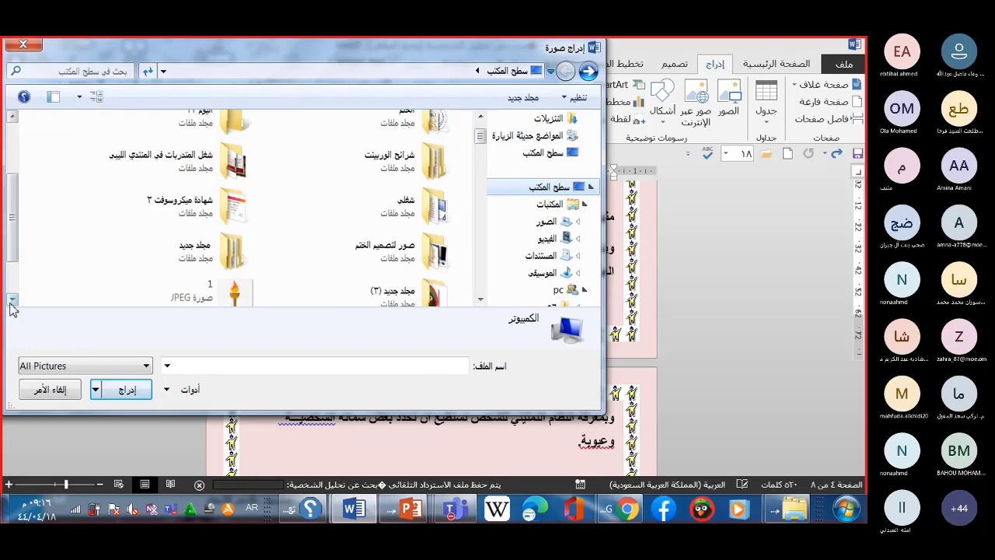
click(12, 300)
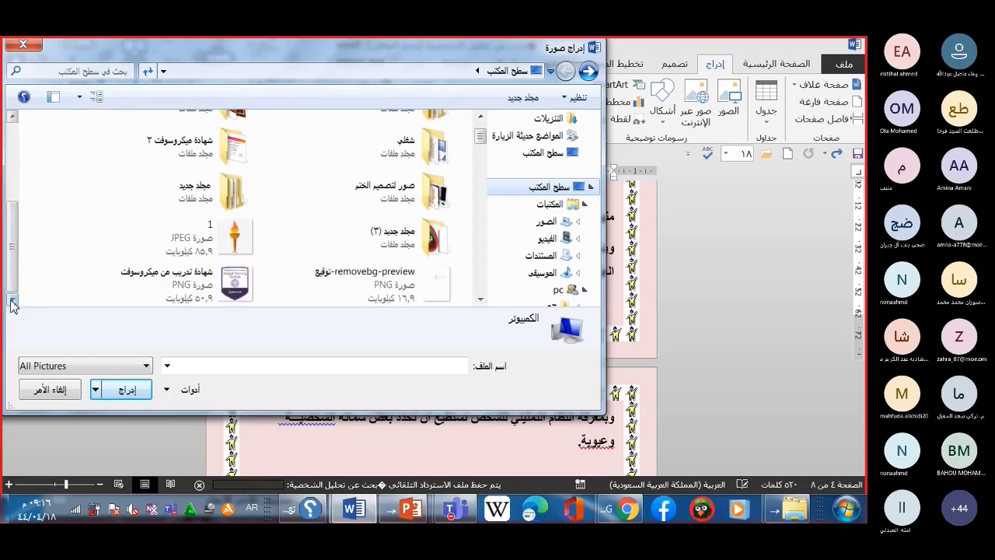
double_click(349, 286)
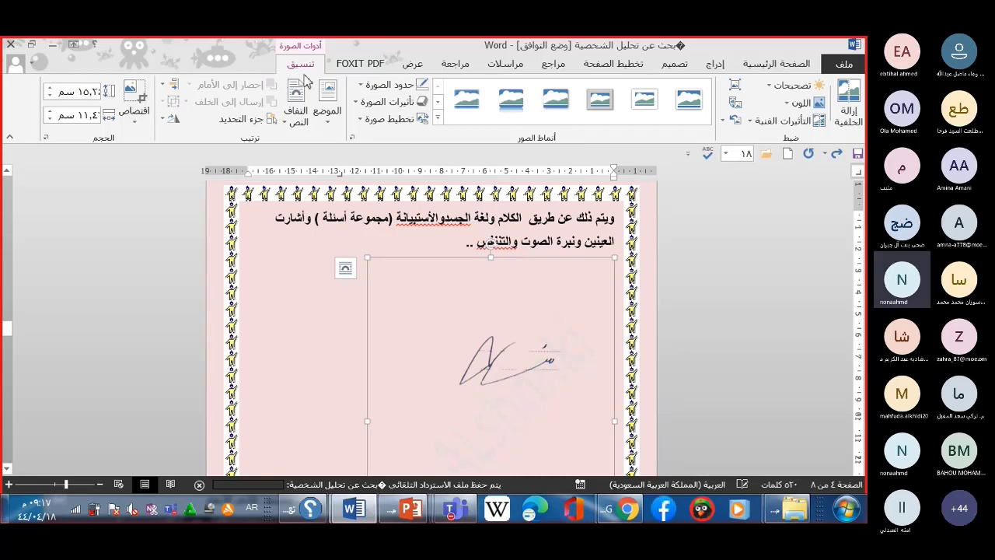
Crop away the empty space around the signature, leaving a narrow strip between the paragraphs
click(134, 117)
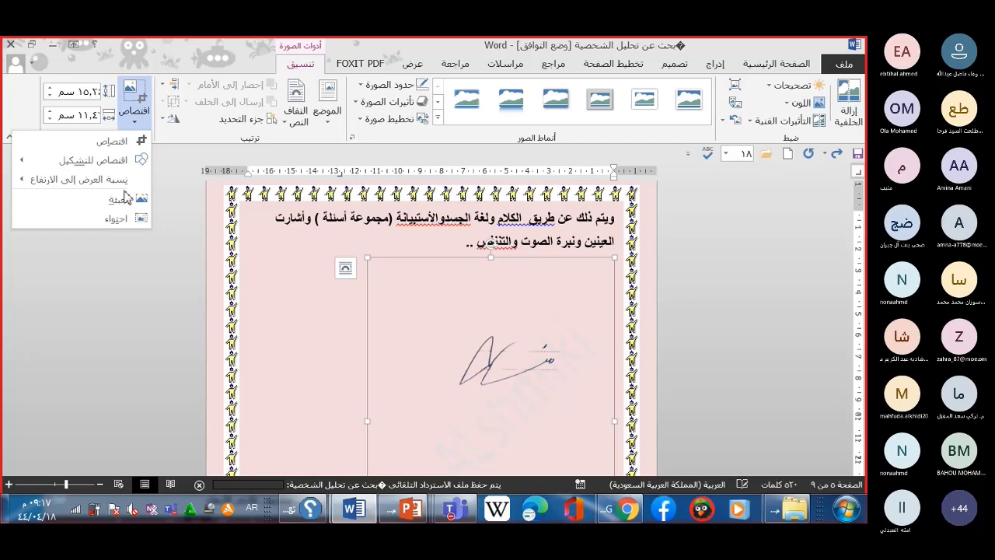
click(140, 143)
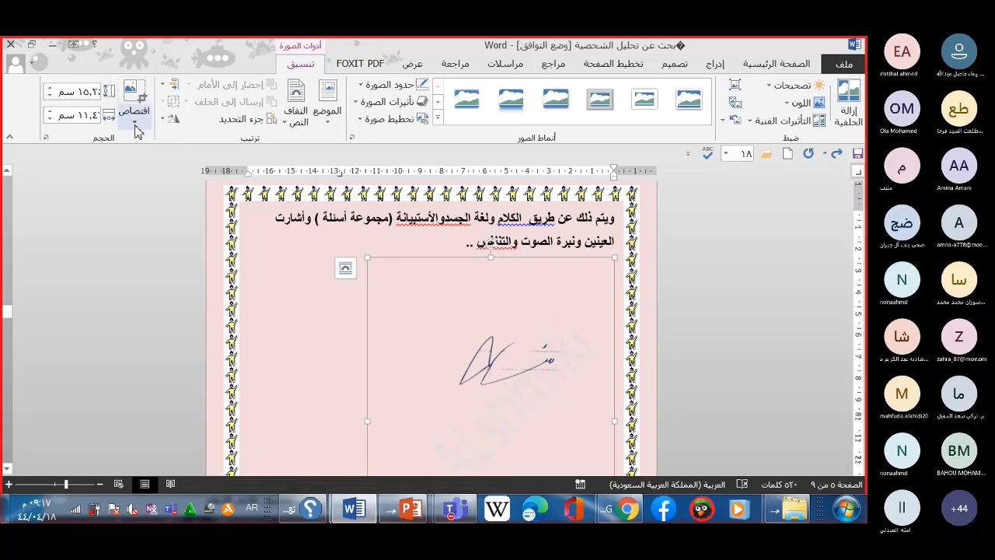
click(134, 89)
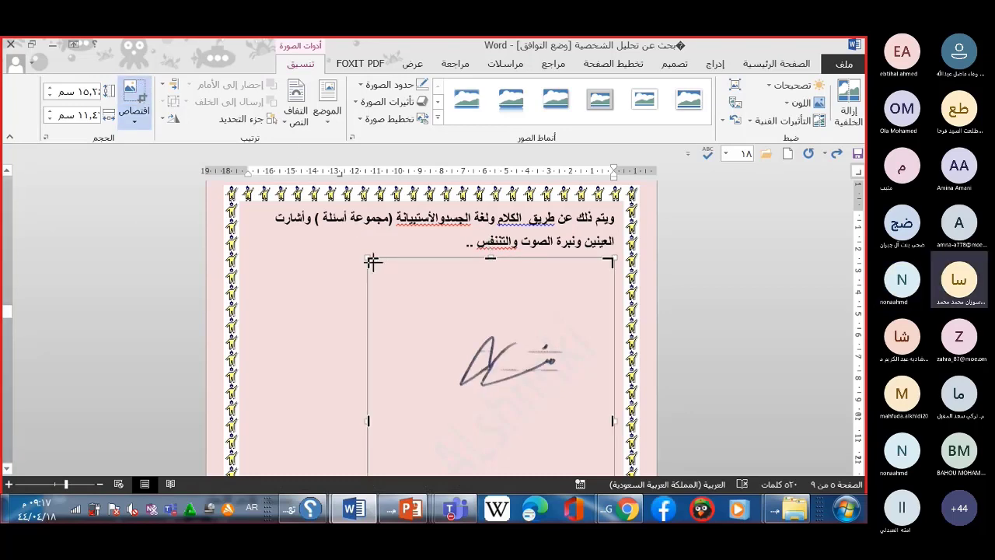
drag(374, 266, 378, 328)
mouse_move(7, 311)
mouse_down()
mouse_move(4, 332)
mouse_move(6, 315)
mouse_up()
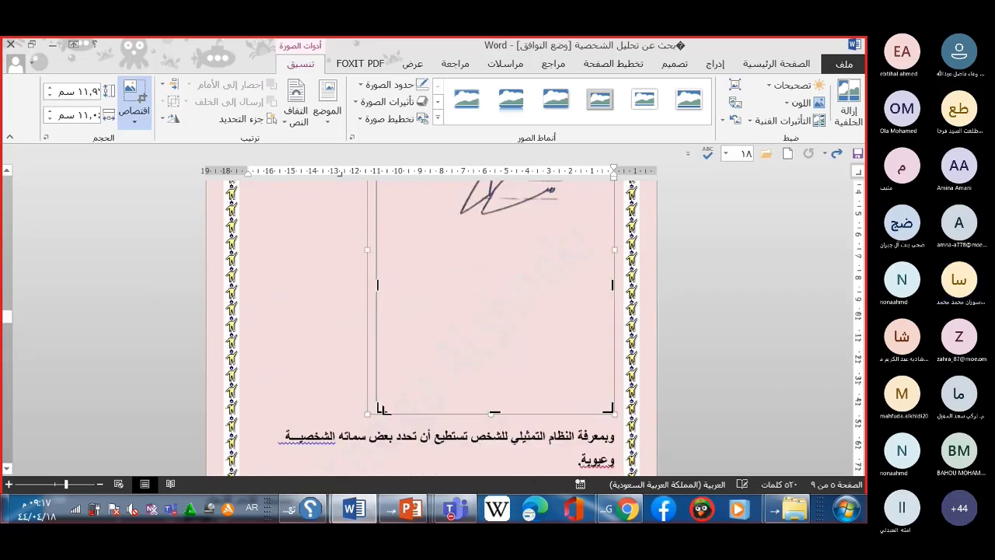
click(382, 395)
mouse_move(382, 395)
mouse_down()
mouse_move(391, 342)
mouse_move(444, 220)
mouse_up()
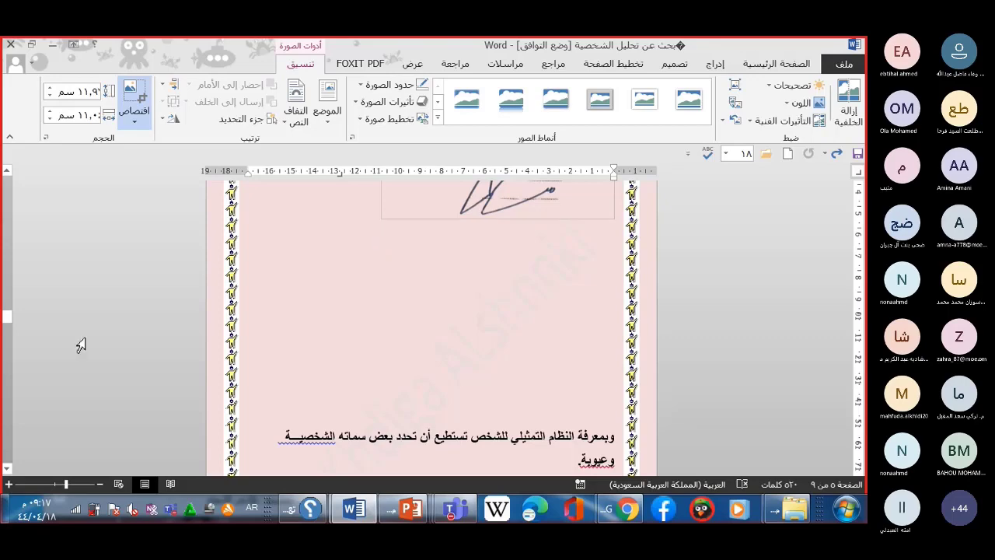
drag(8, 323, 8, 312)
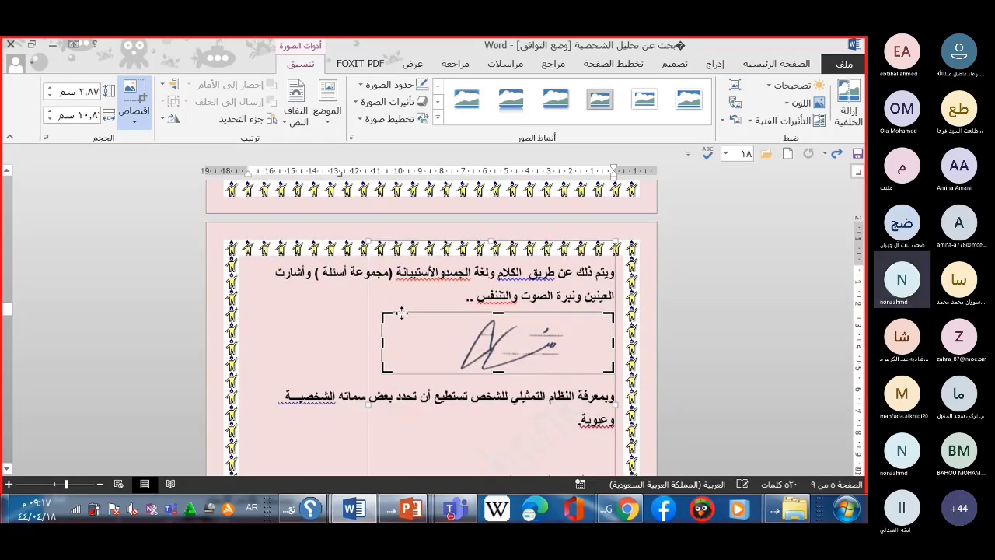
mouse_move(400, 314)
mouse_down()
mouse_move(384, 354)
mouse_move(311, 335)
mouse_move(464, 343)
mouse_up()
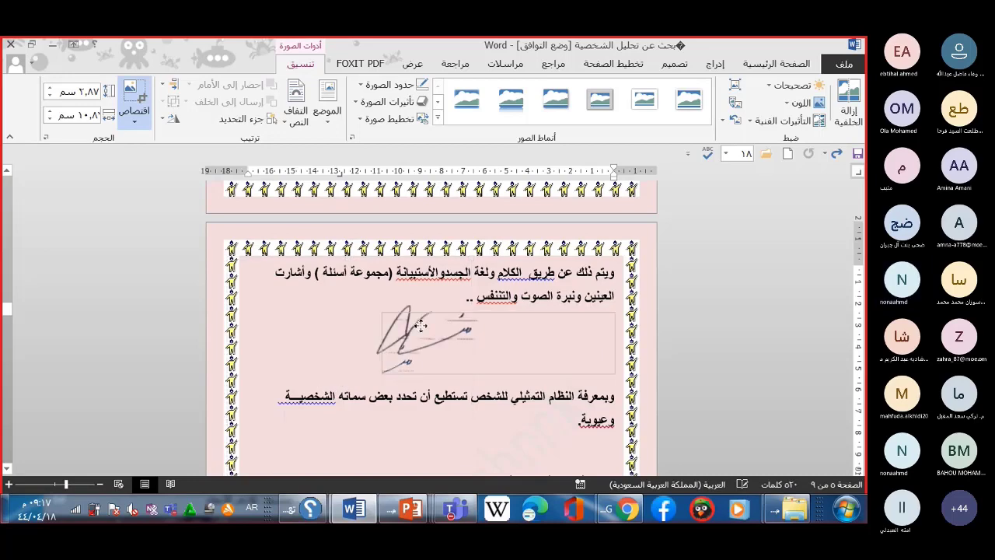
click(299, 326)
click(513, 350)
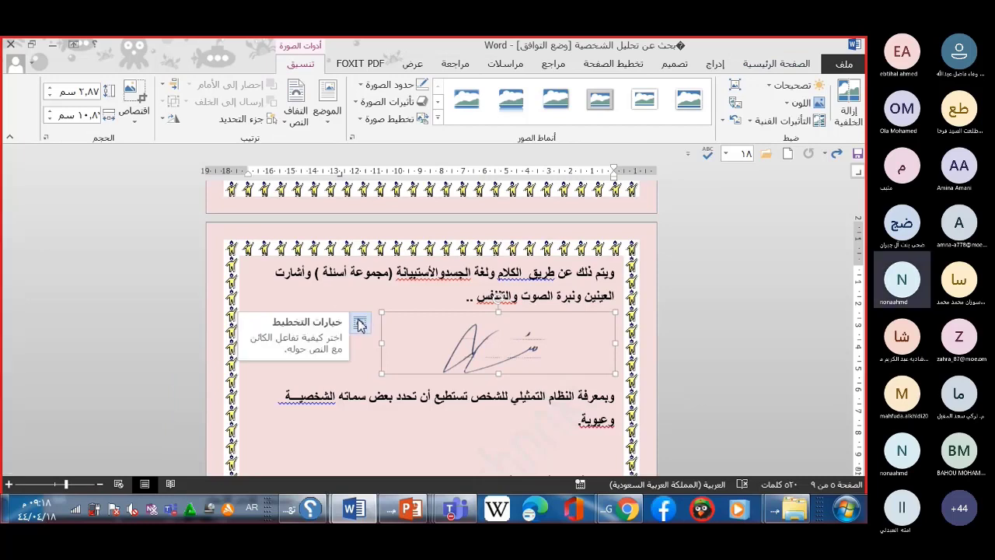
Set the signature picture's text wrapping to In Front of Text
click(360, 325)
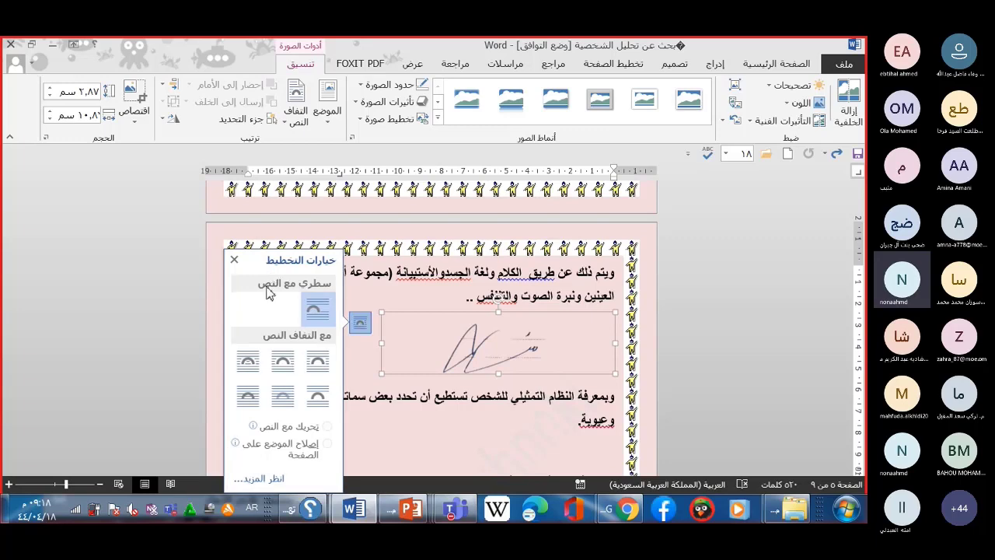
click(250, 400)
click(250, 400)
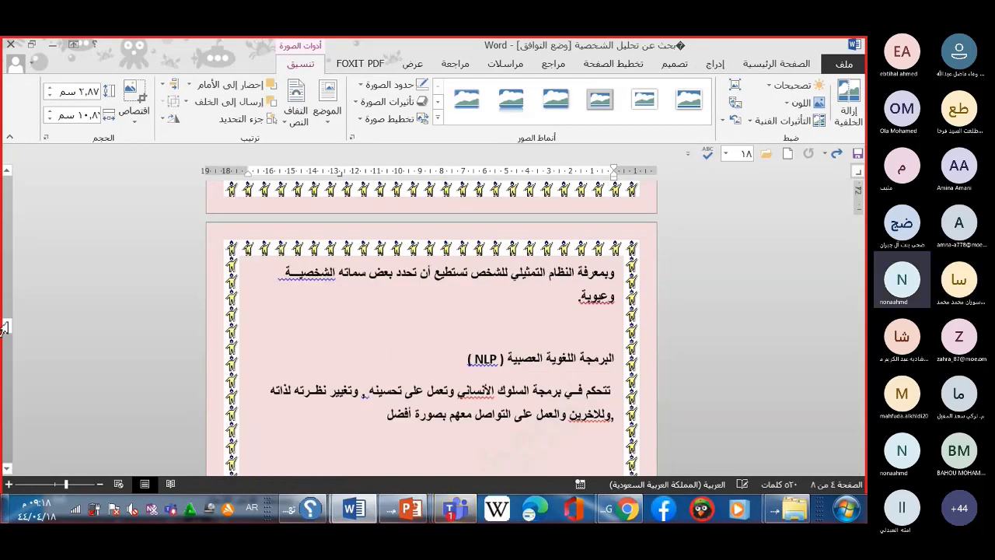
mouse_move(6, 327)
mouse_down()
mouse_move(15, 243)
mouse_move(15, 282)
mouse_up()
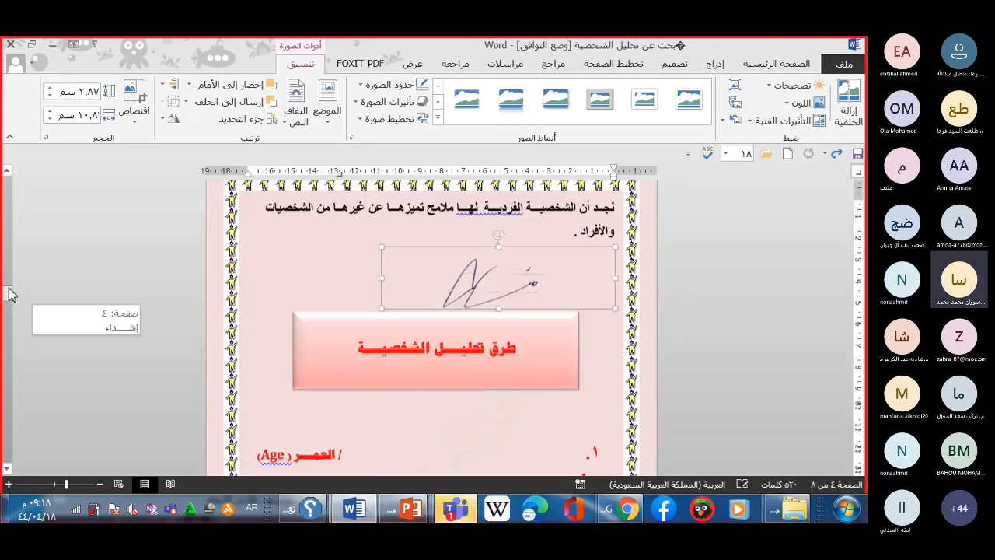
drag(11, 286, 9, 292)
click(360, 303)
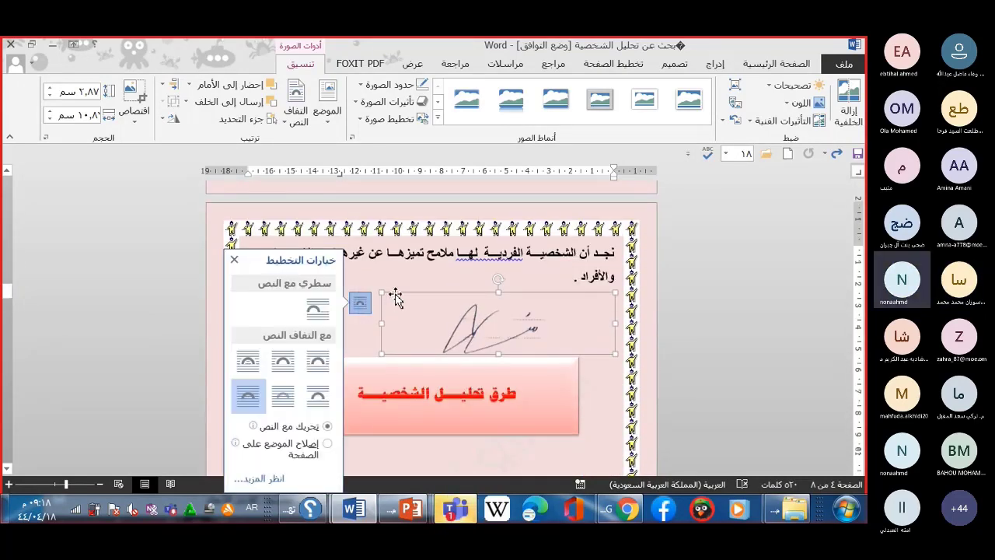
Drag the signature to sit under the paragraph ending the NLP section
drag(396, 298, 306, 487)
scroll(309, 440, down, 1)
scroll(309, 440, down, 1)
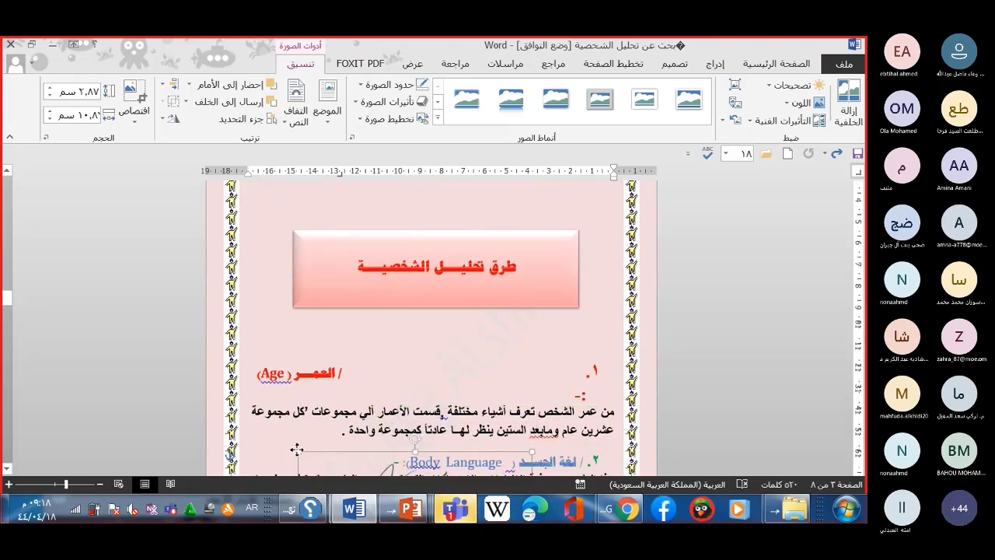
mouse_move(306, 486)
mouse_down()
mouse_move(277, 454)
mouse_move(277, 435)
mouse_move(4, 317)
mouse_move(254, 183)
mouse_move(256, 195)
mouse_up()
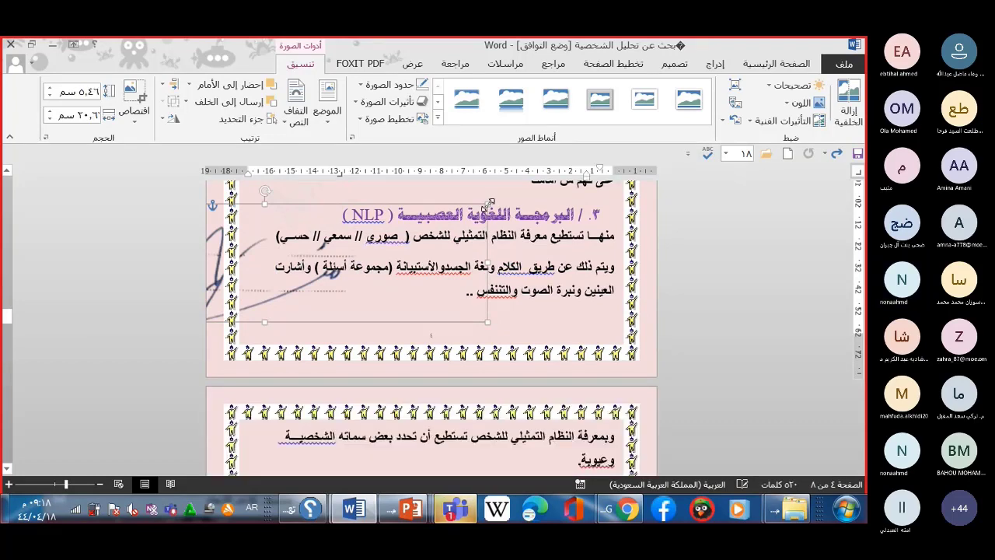
drag(518, 265, 475, 256)
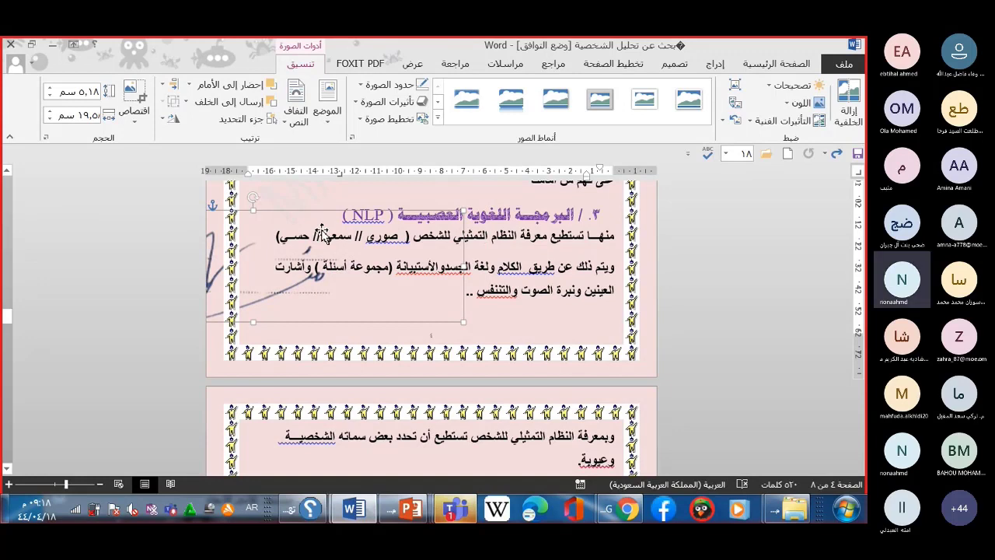
drag(310, 213, 382, 225)
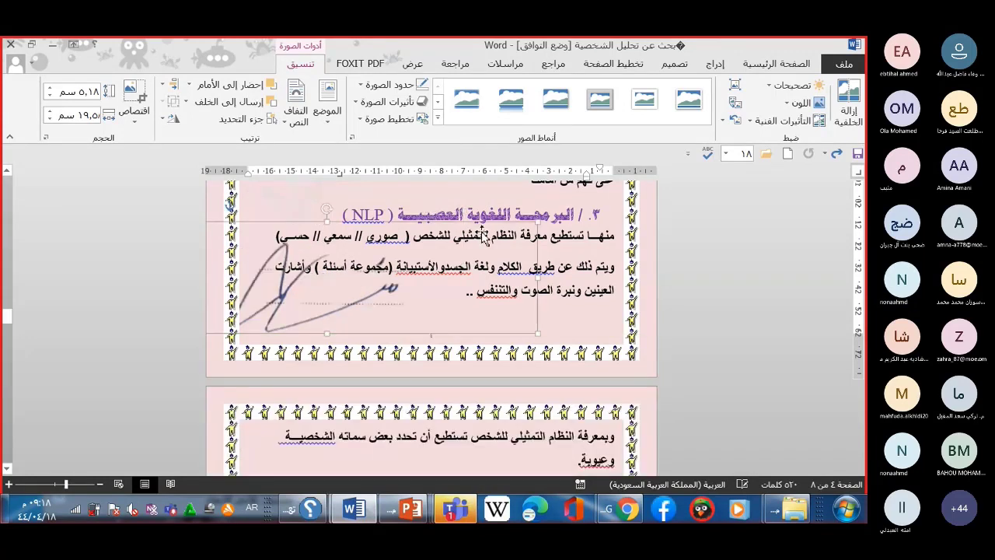
drag(539, 223, 374, 269)
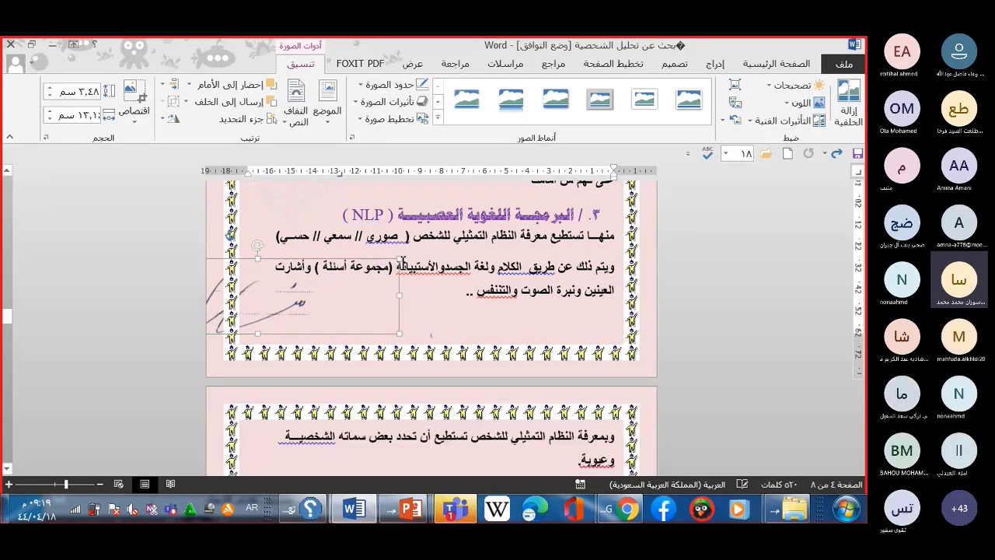
Shrink and narrow the signature picture, then deselect it
mouse_move(399, 335)
mouse_down()
mouse_move(337, 303)
mouse_move(395, 297)
mouse_move(379, 277)
mouse_up()
mouse_move(288, 289)
mouse_down()
mouse_move(329, 296)
mouse_move(277, 280)
mouse_up()
click(483, 451)
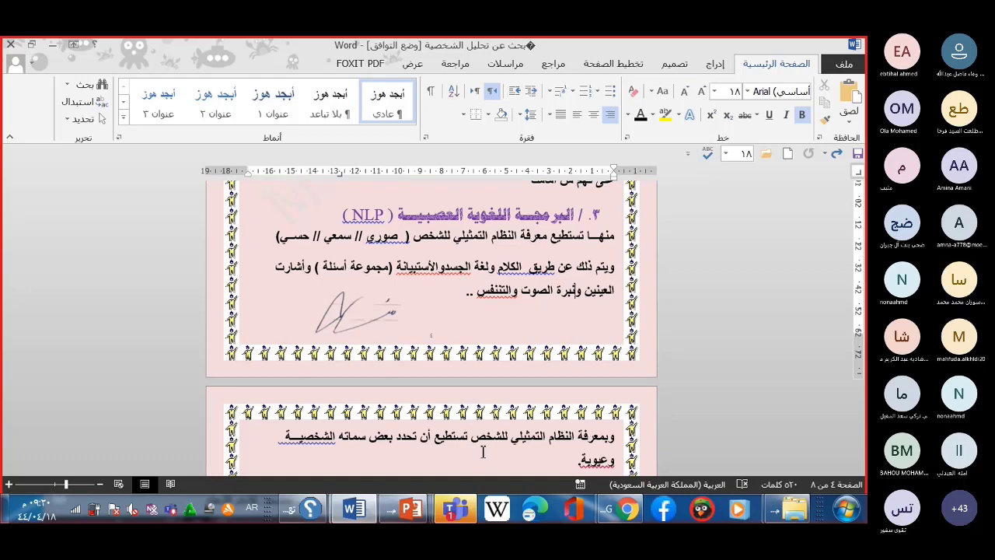
Select the opening phrase of the paragraph following the signature
drag(614, 437, 469, 439)
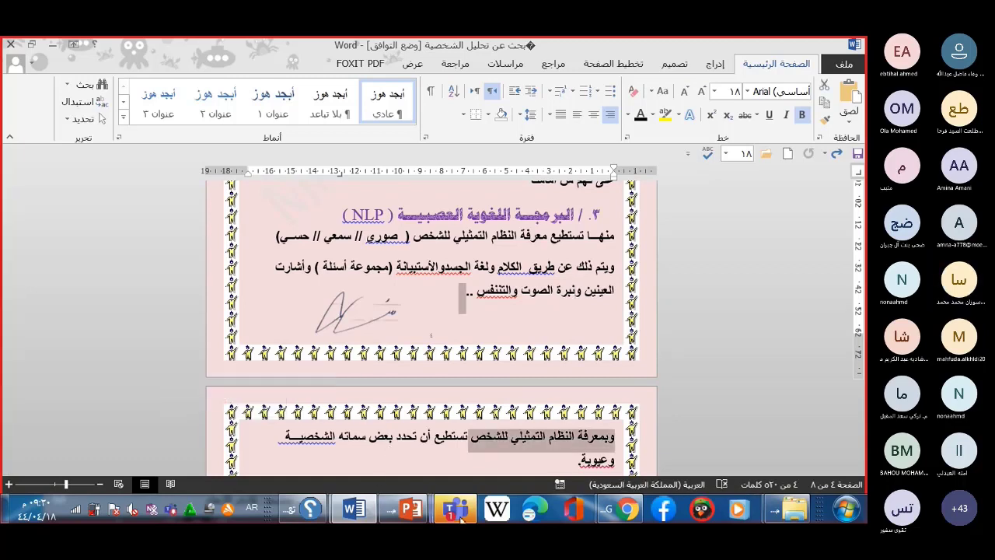
Return to the PowerPoint slideshow and turn on Music in the ClassPoint Word Cloud while responses arrive
click(457, 511)
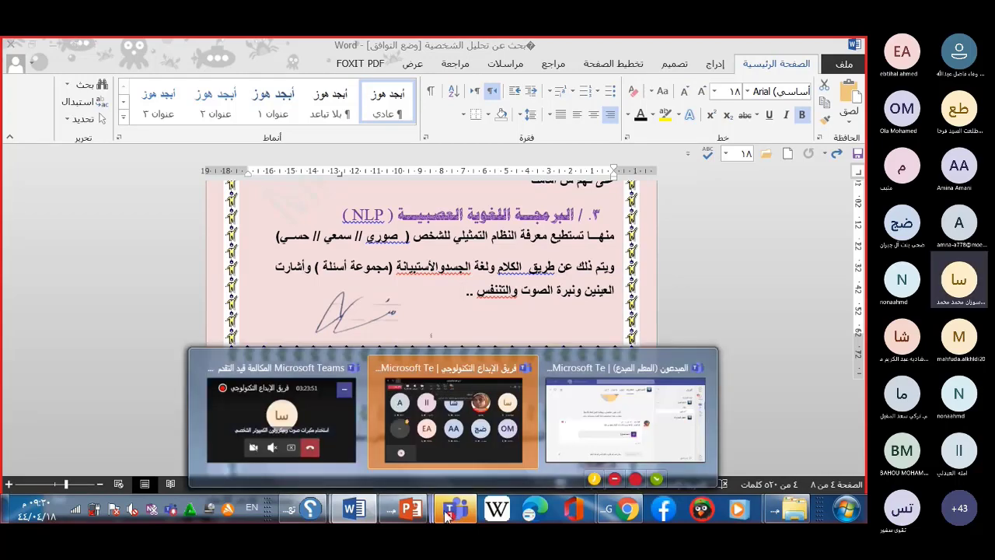
mouse_move(421, 420)
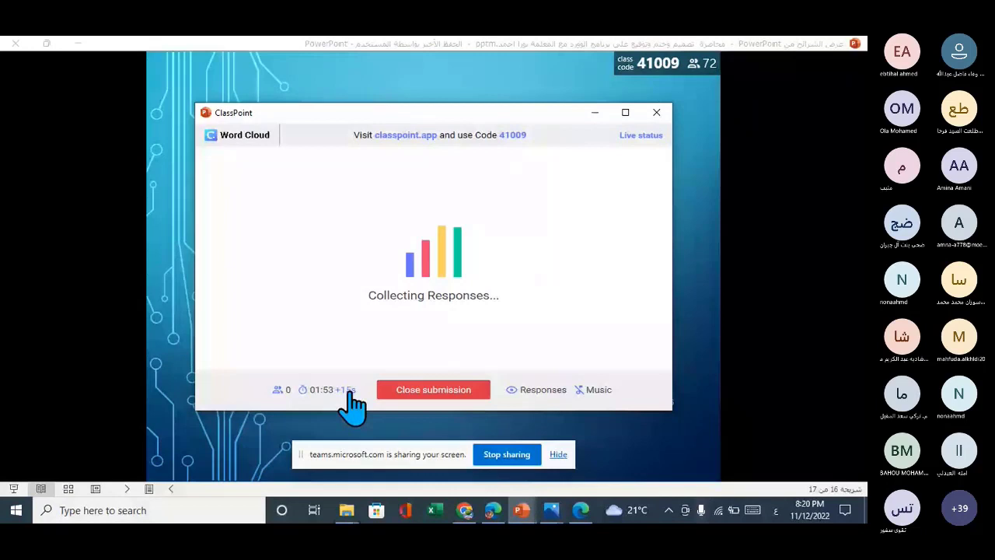
click(536, 478)
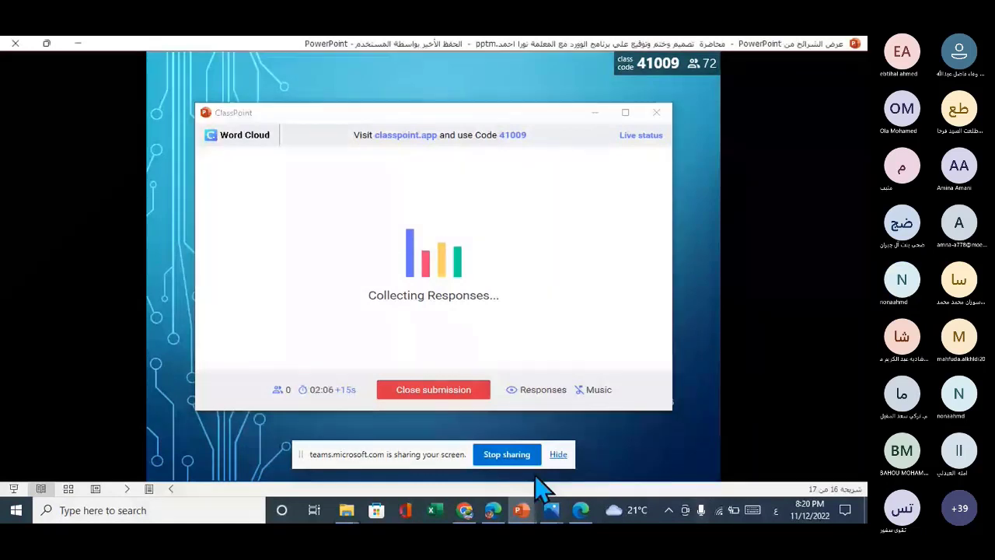
click(593, 390)
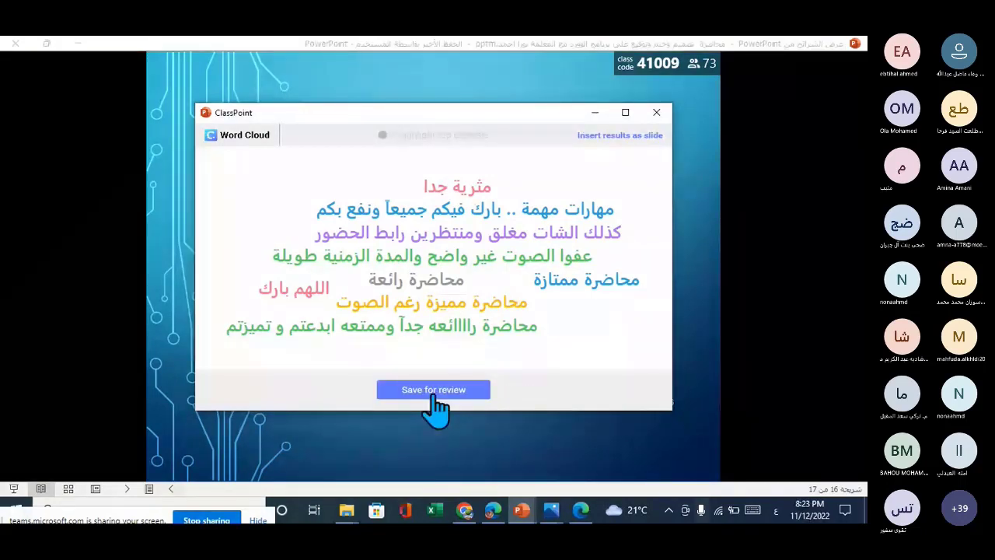
Save the word cloud responses for review, advance to thank-you slide 17, and close the ClassPoint window
click(434, 397)
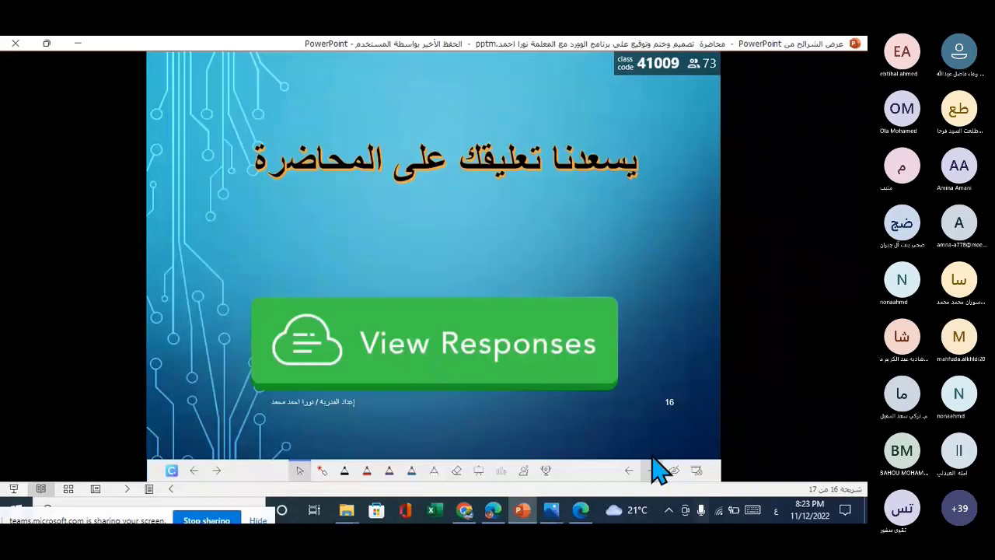
click(449, 385)
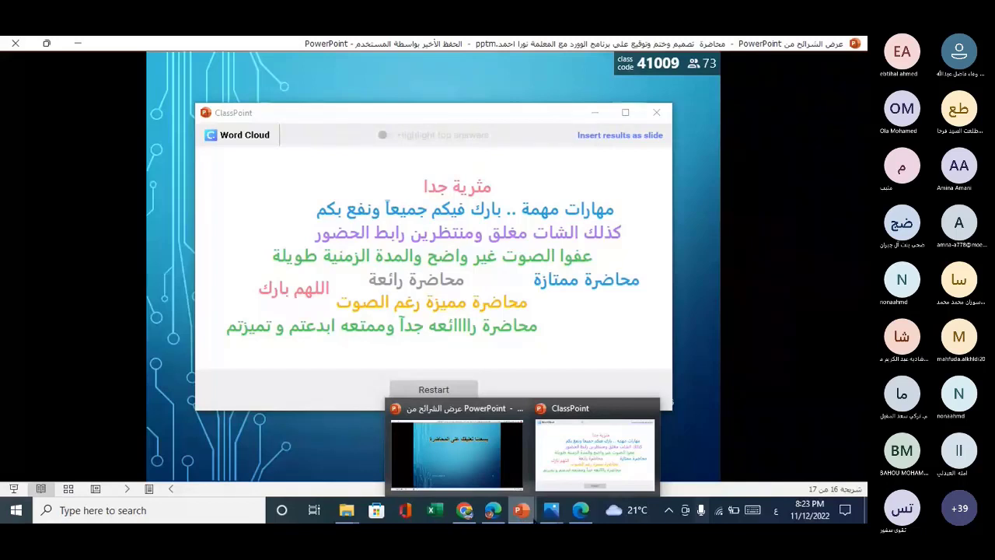
click(128, 488)
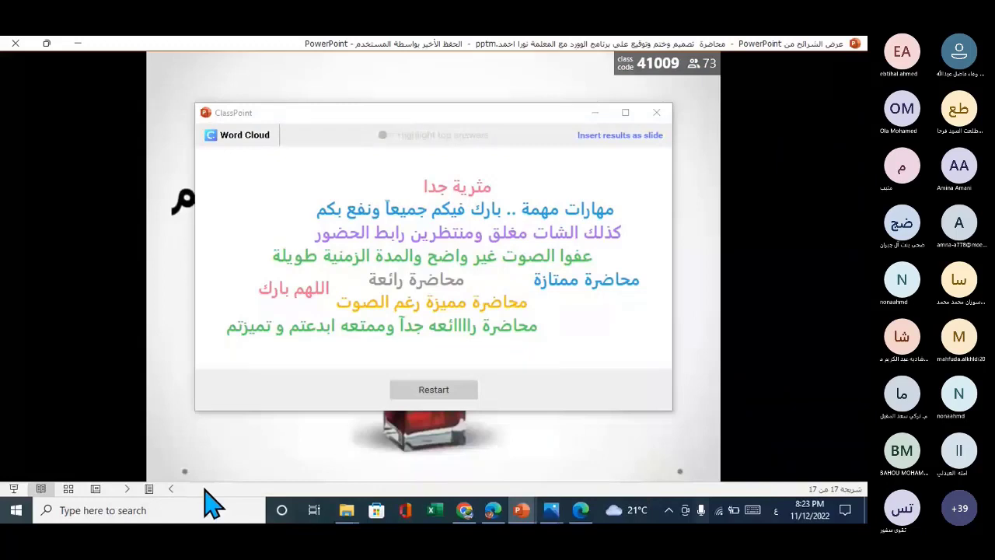
click(655, 115)
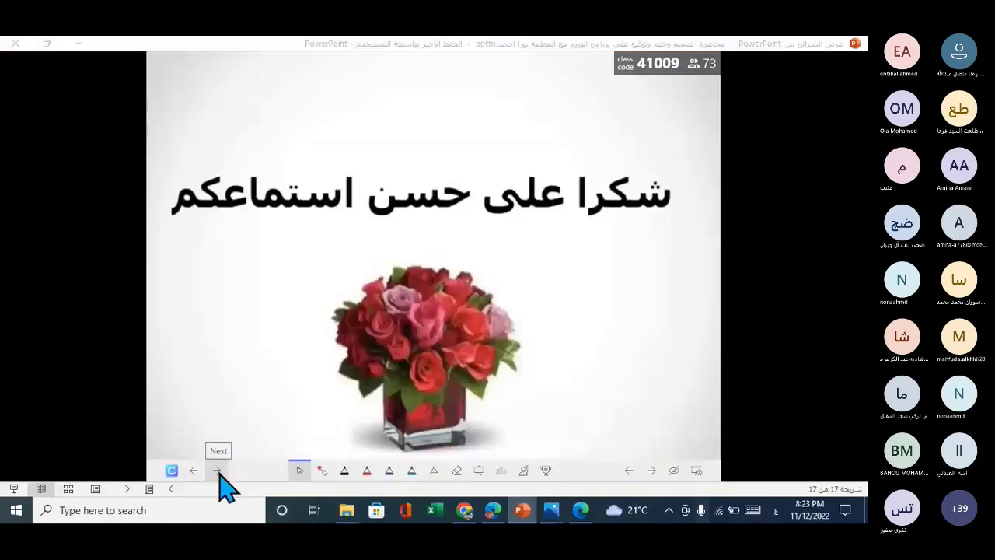